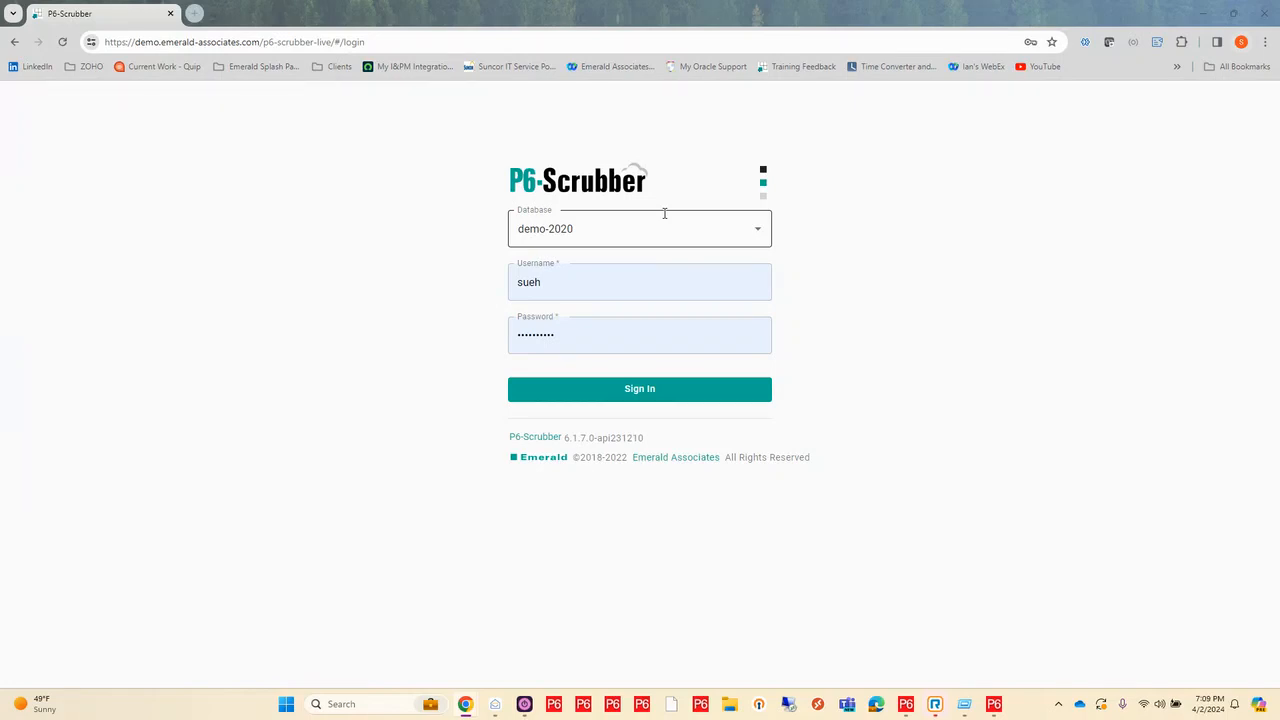
# Step: Choose the demo-2020 database and sign in to P6-Scrubber with the prefilled credentials
pyautogui.click(759, 232)
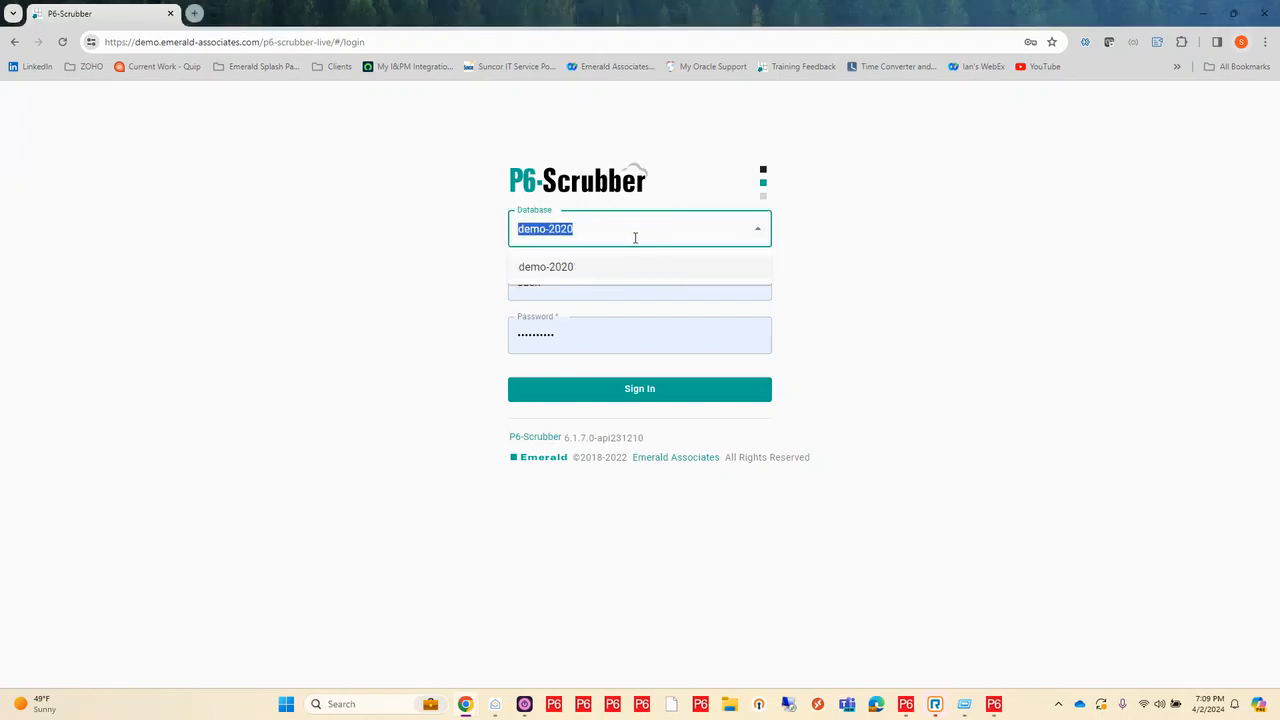
pyautogui.click(758, 231)
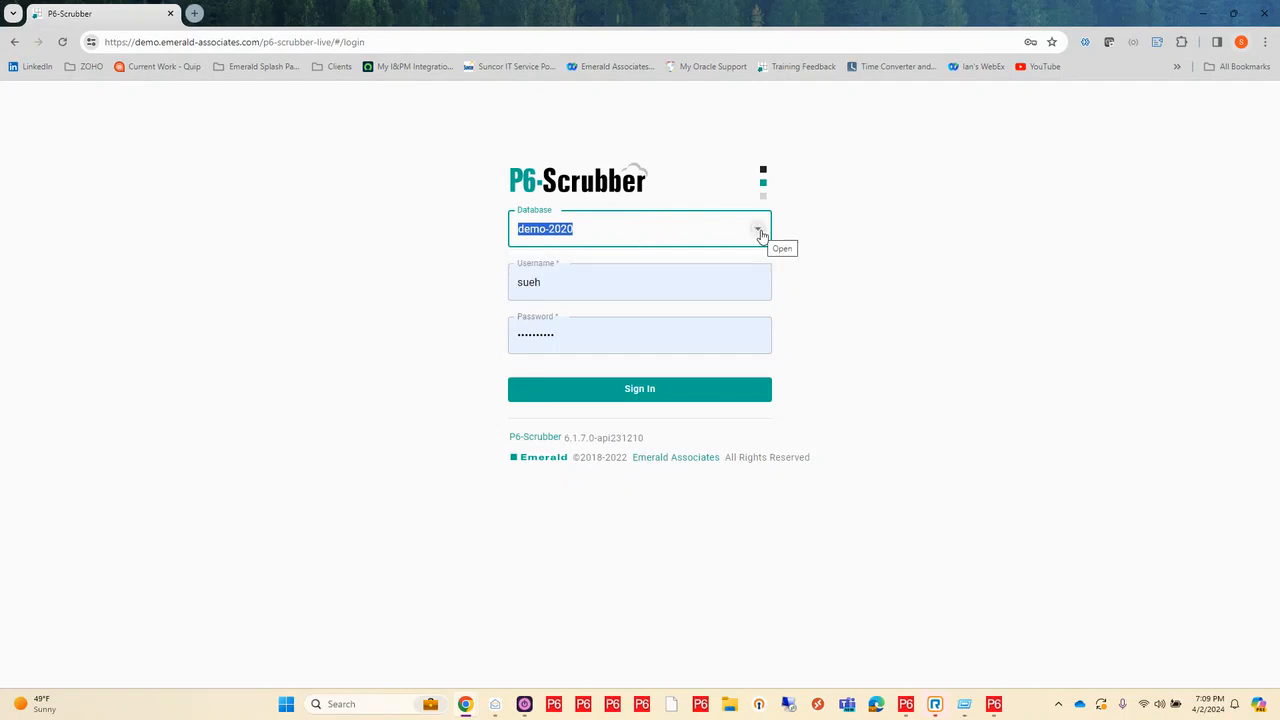
pyautogui.click(762, 234)
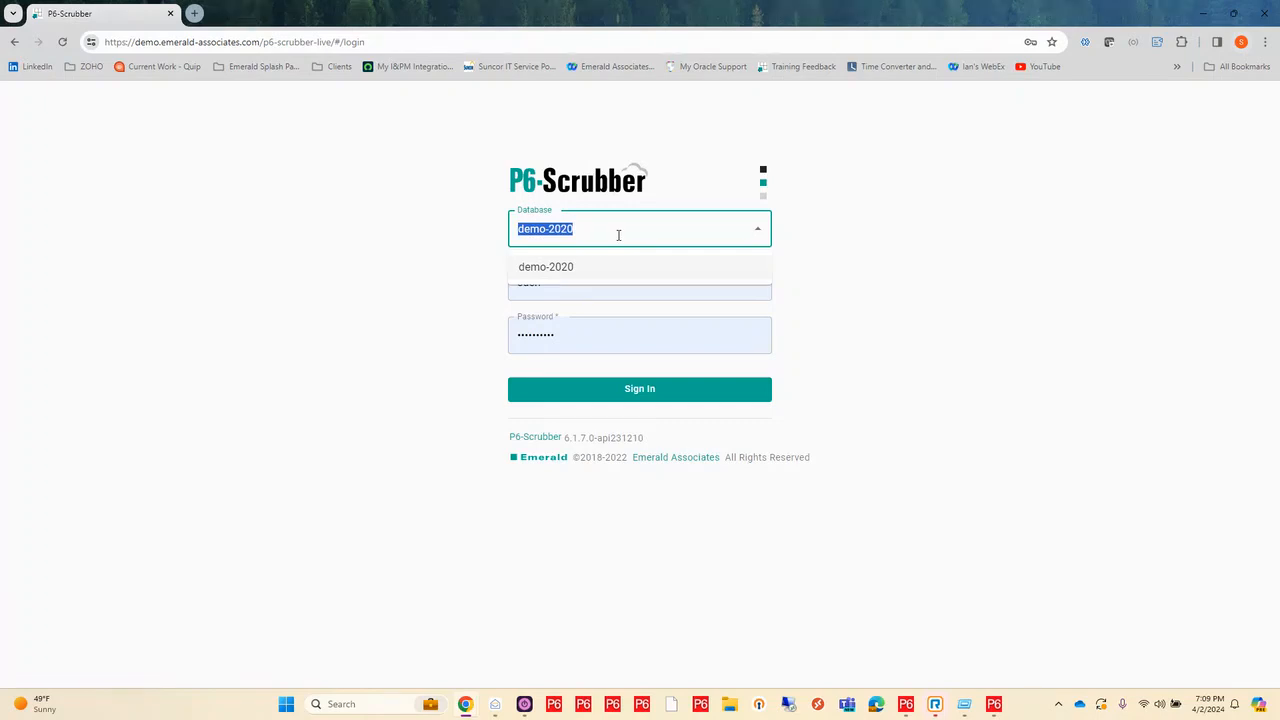
pyautogui.click(618, 266)
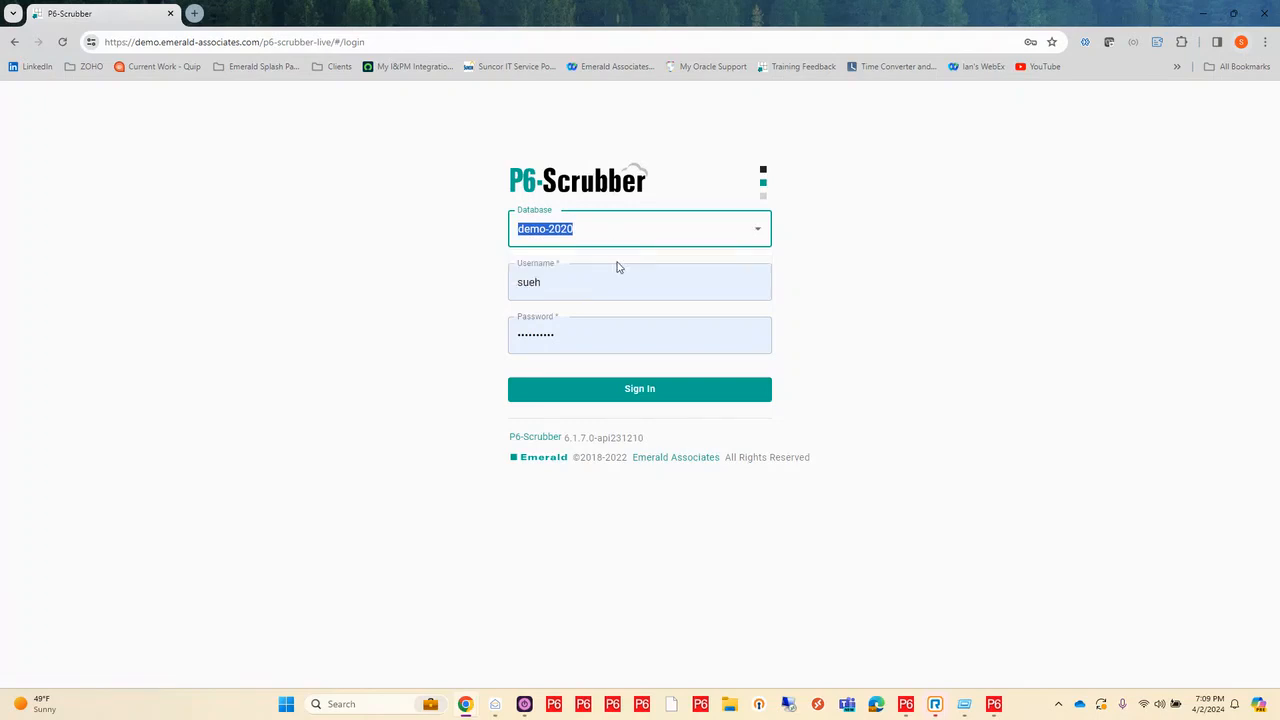
pyautogui.click(694, 390)
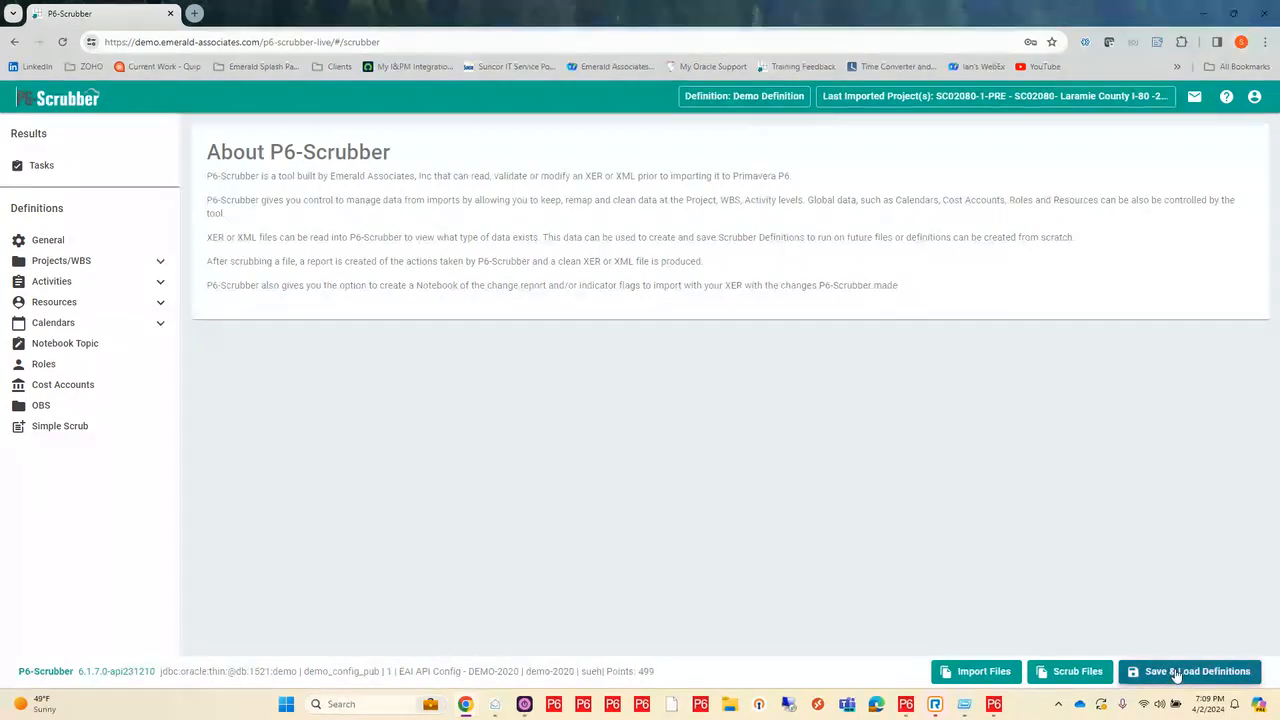
# Step: Start a blank scrubber definition in place of the loaded one and show the project ID/Name settings
pyautogui.click(160, 261)
pyautogui.click(78, 302)
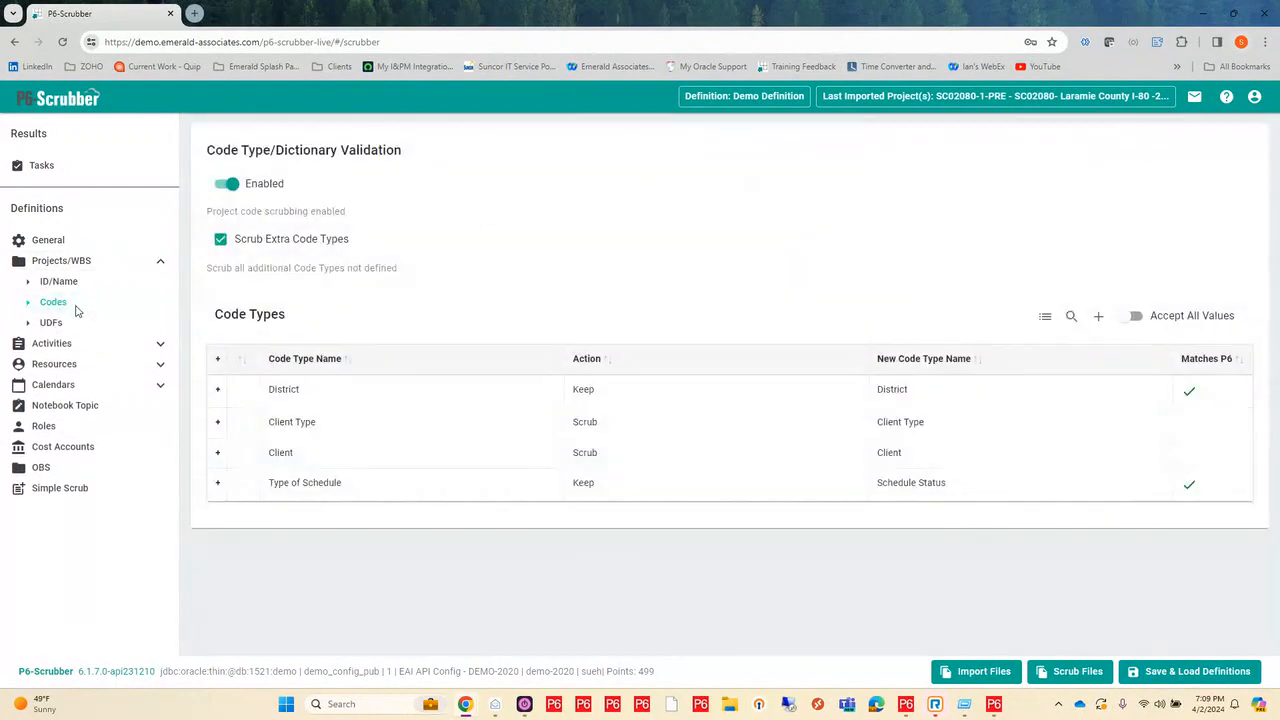
pyautogui.click(1197, 671)
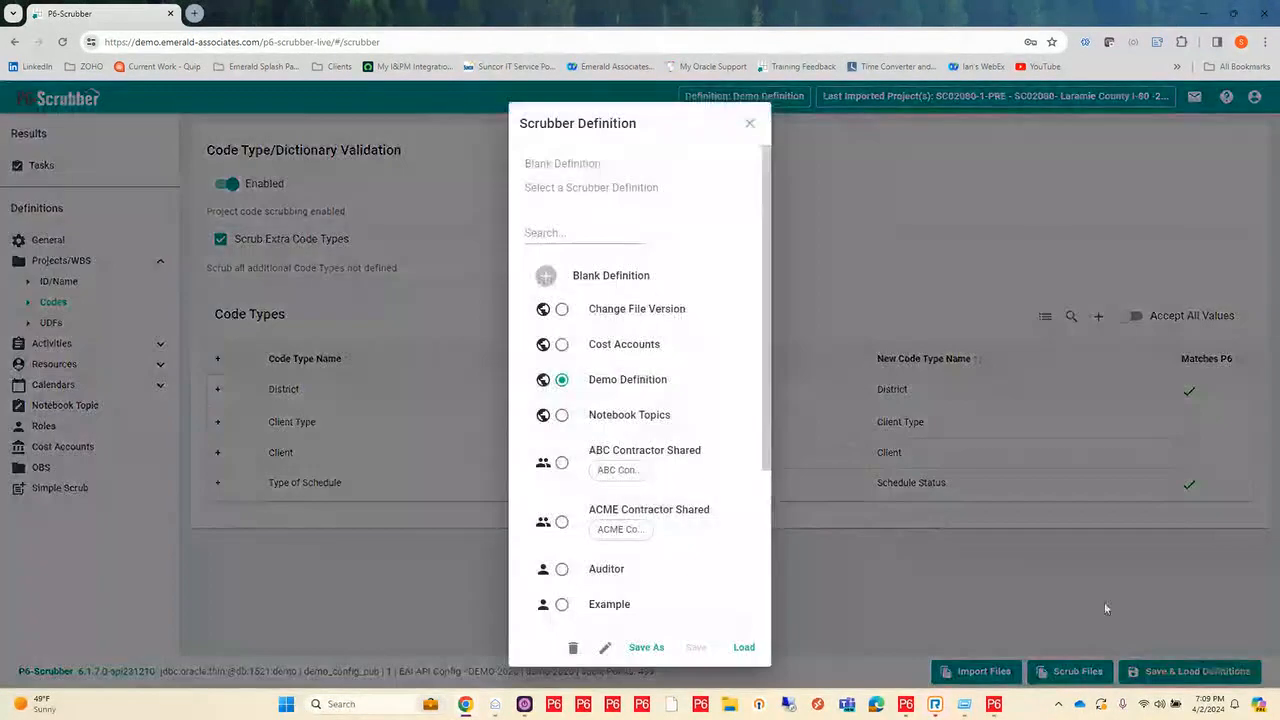
pyautogui.click(629, 286)
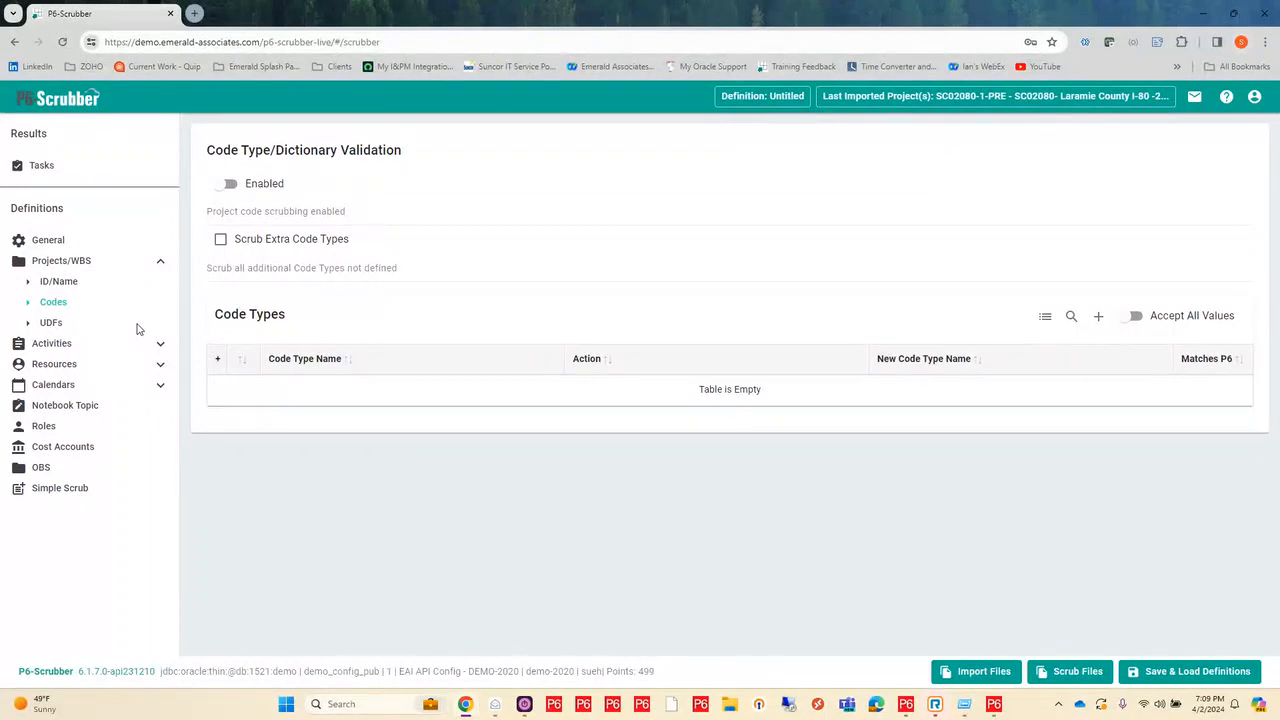
pyautogui.click(72, 284)
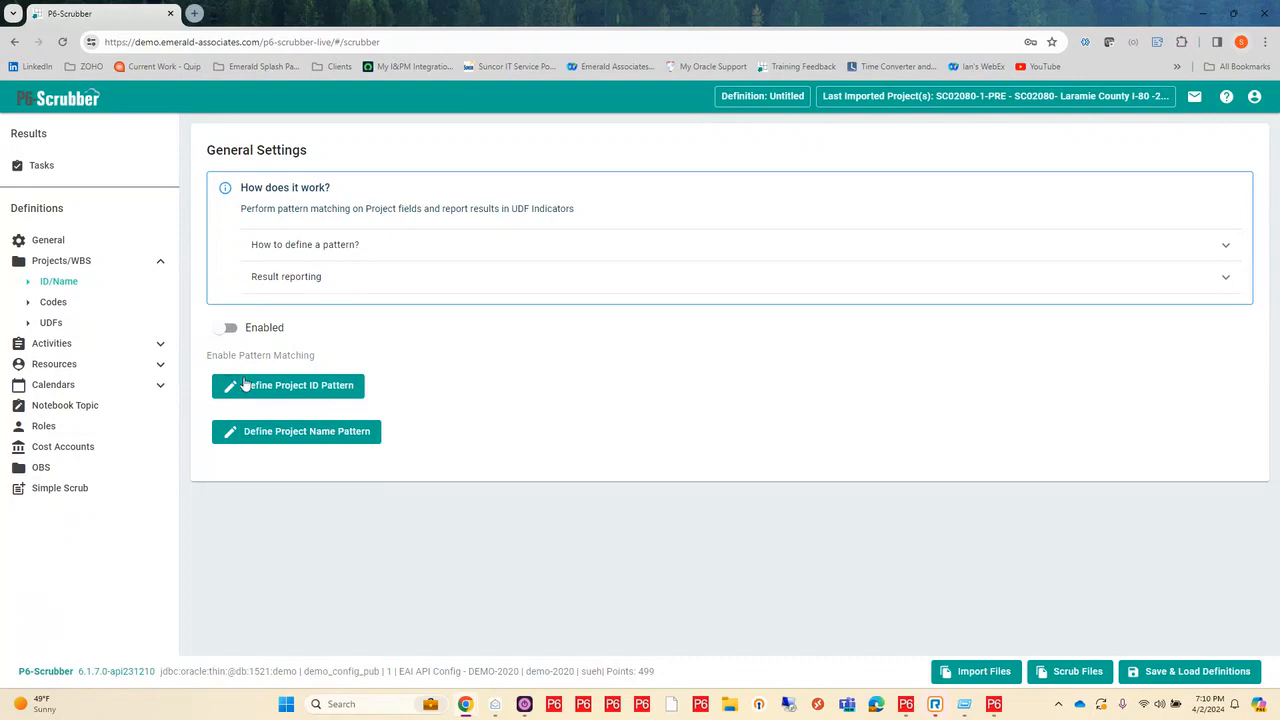
# Step: Start an XER/XML file import and browse to My Folders, 1. Demo Files, Extra files, P6-Scrubber on the WorkDrive TrueSync drive
pyautogui.click(981, 672)
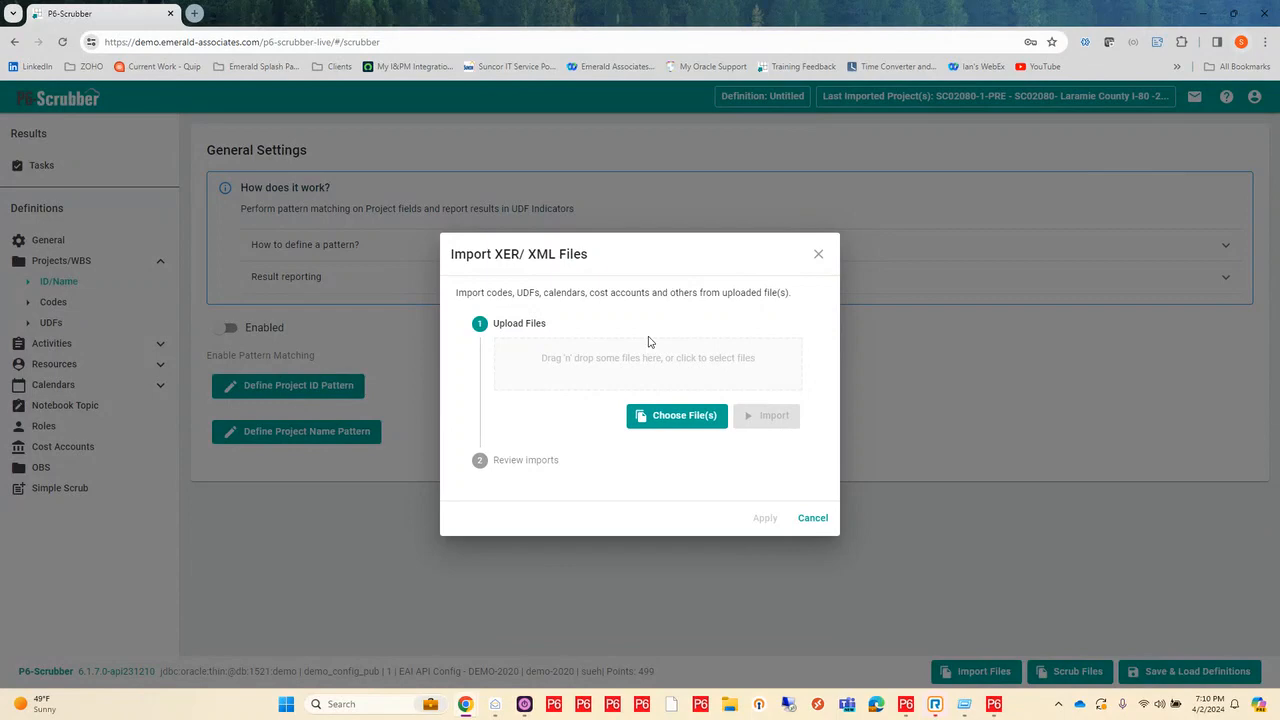
pyautogui.click(671, 377)
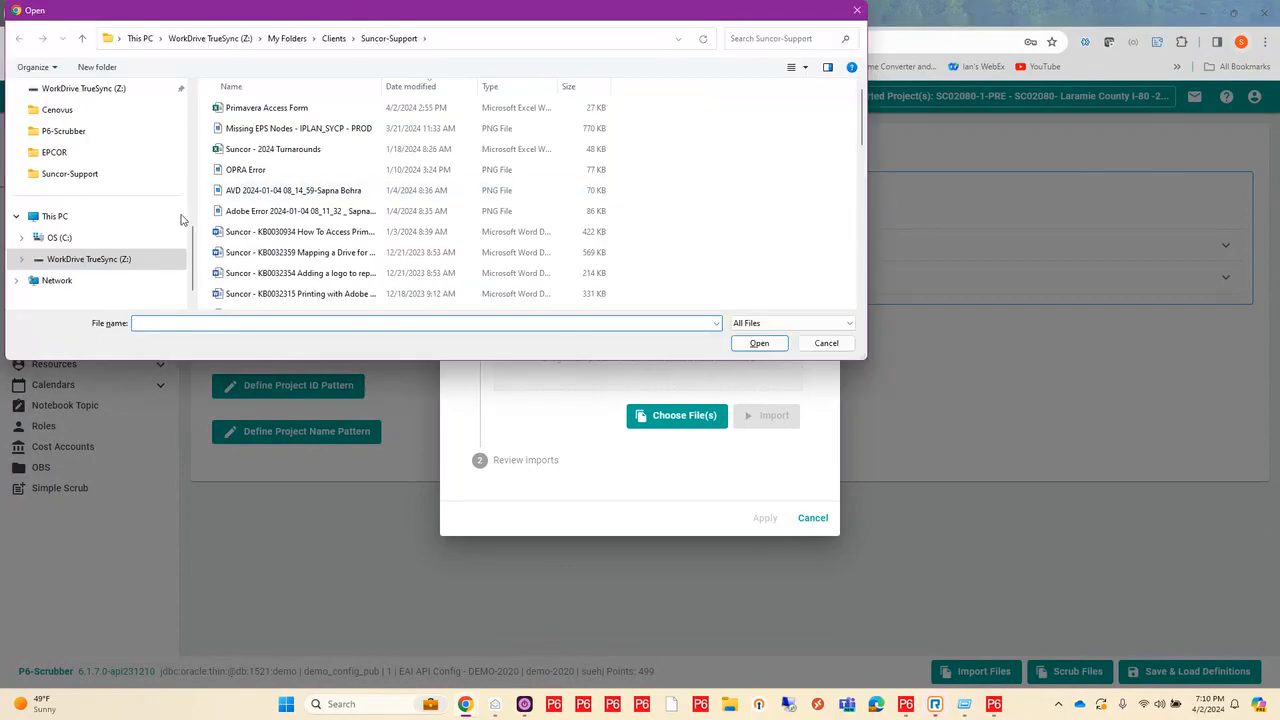
pyautogui.click(143, 264)
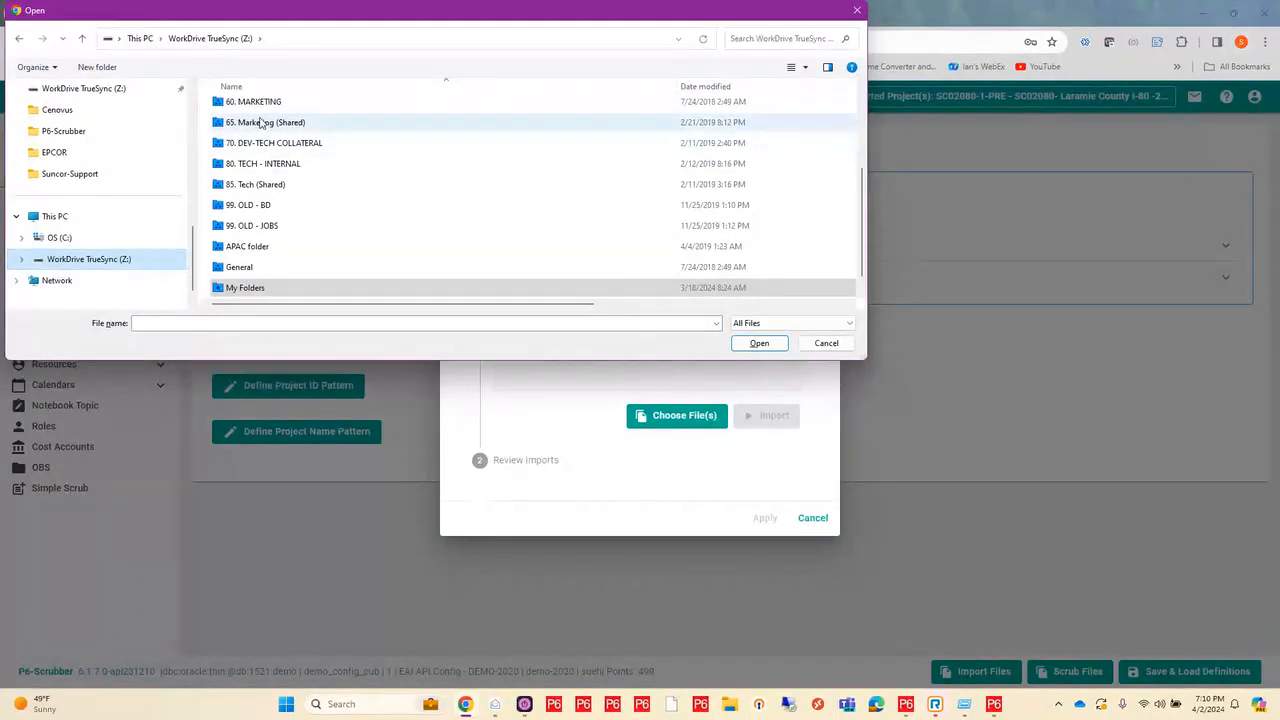
pyautogui.doubleClick(283, 289)
pyautogui.click(246, 110)
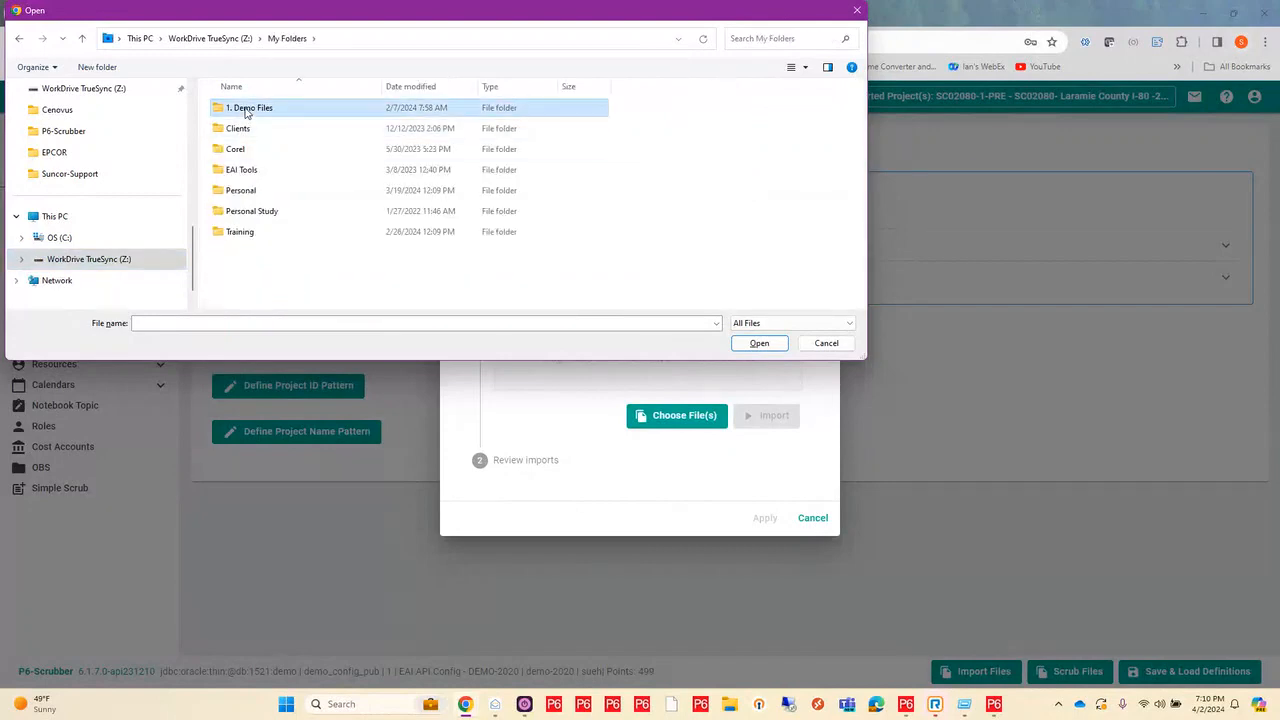
pyautogui.doubleClick(246, 110)
pyautogui.doubleClick(248, 109)
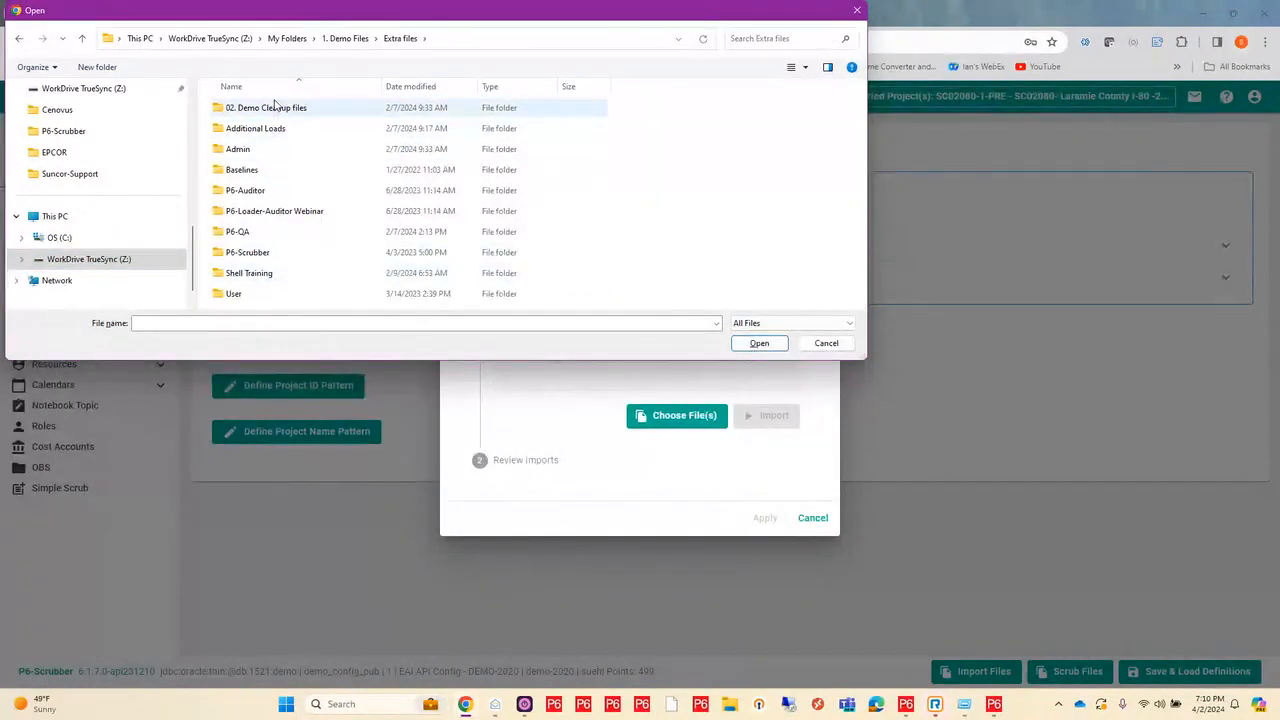
pyautogui.doubleClick(259, 256)
# Step: Import the SC02080-1-PRE-Master file and apply the reviewed imports to the definition
pyautogui.click(265, 190)
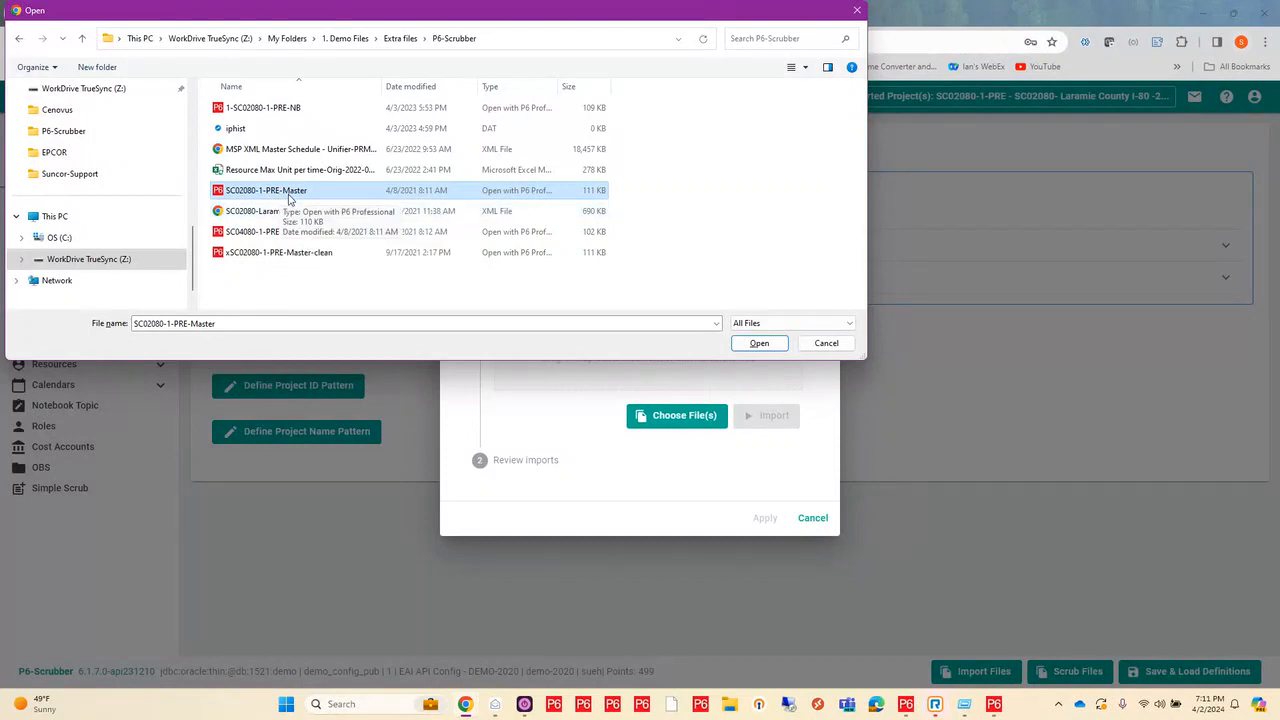
pyautogui.click(745, 345)
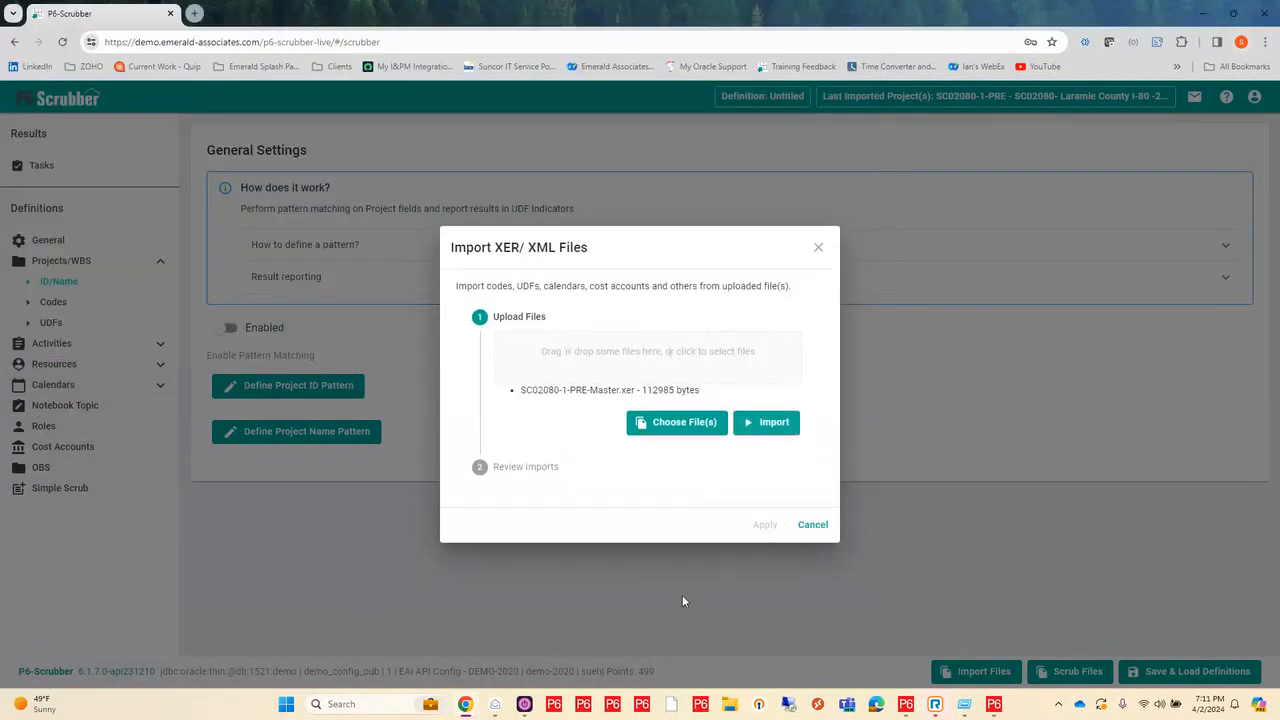
pyautogui.click(767, 421)
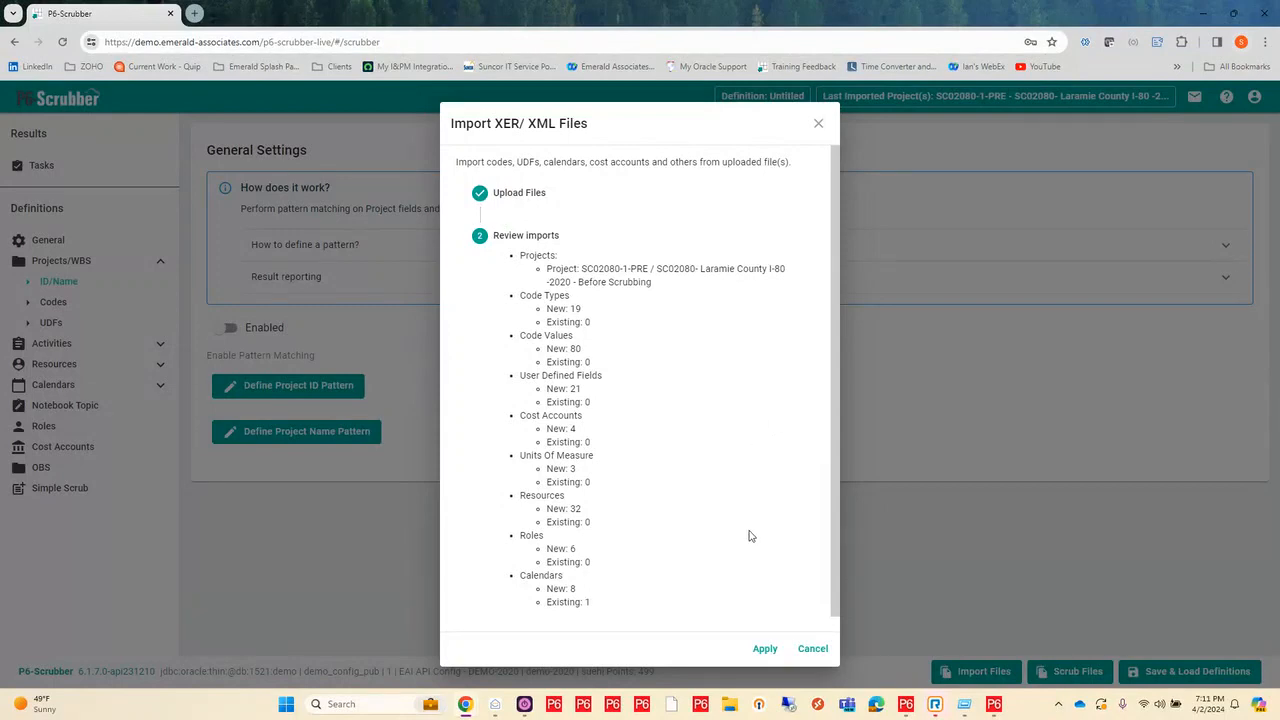
pyautogui.click(764, 649)
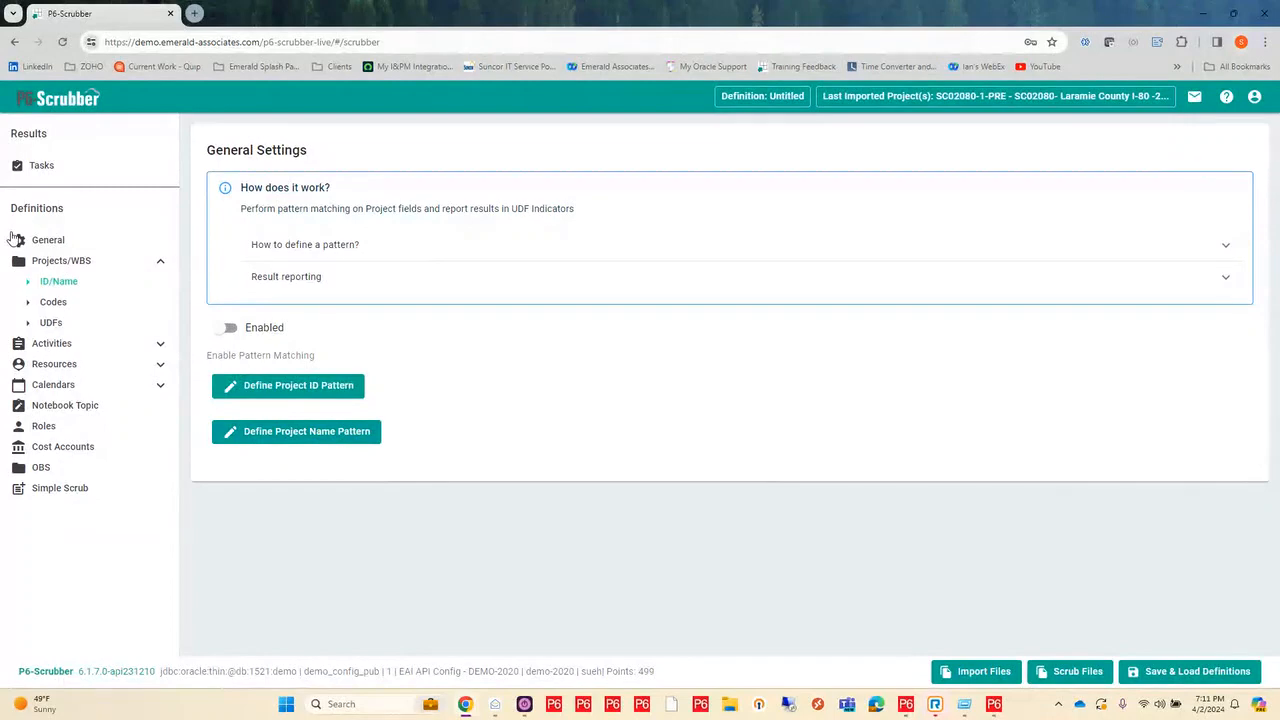
# Step: Enable project code scrubbing in the project Codes validation settings
pyautogui.click(55, 302)
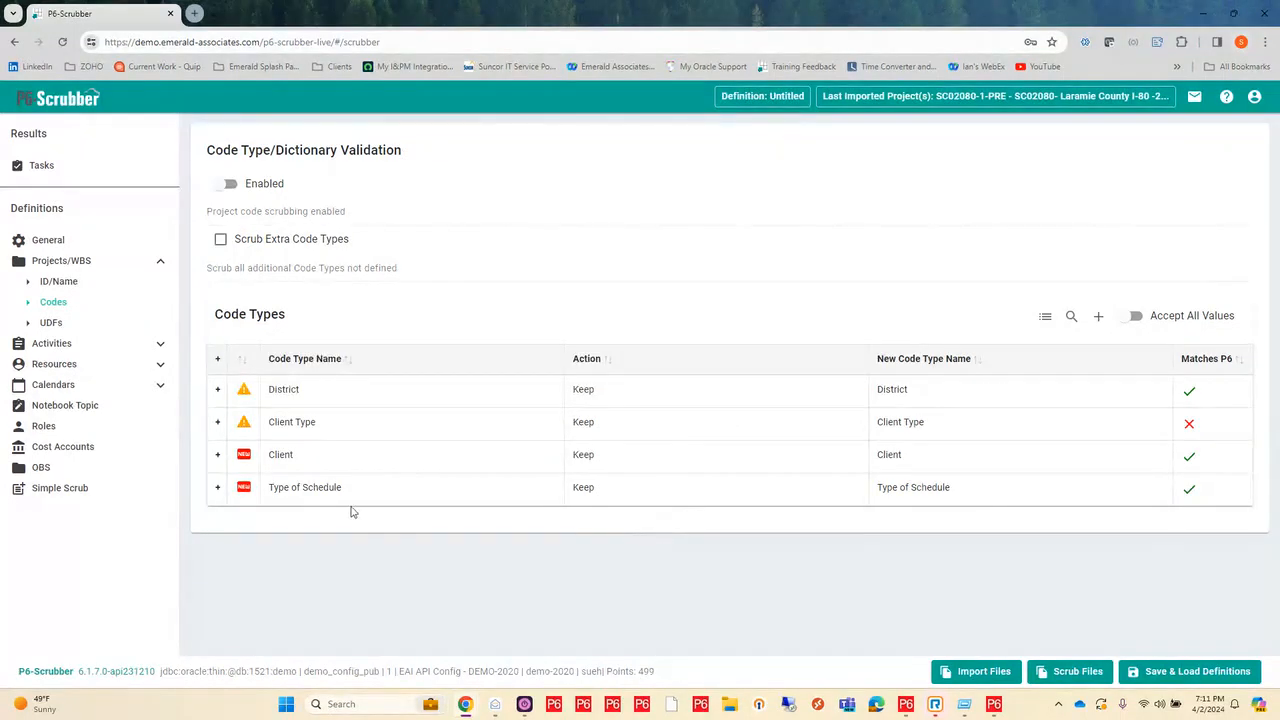
pyautogui.moveTo(372, 497)
pyautogui.click(228, 185)
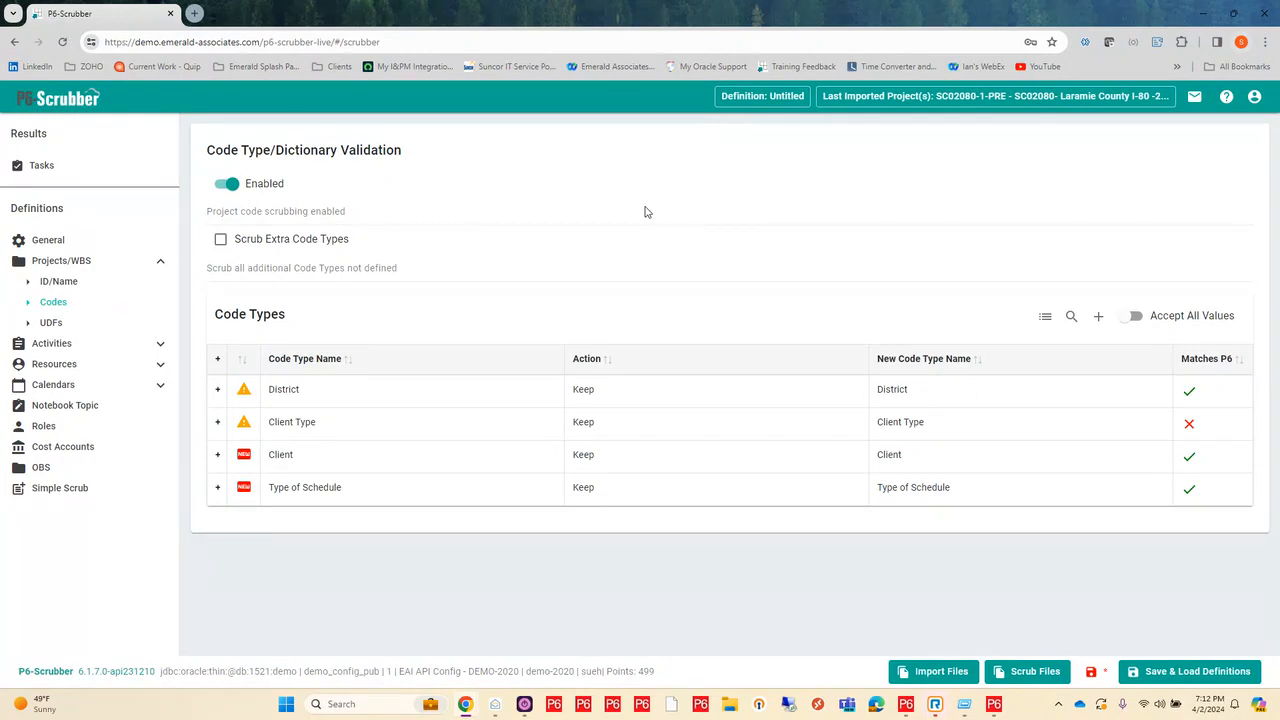
# Step: Remap the Dist 5 value in the District code type's dictionary to the P6 value D5, and collapse the dictionary
pyautogui.moveTo(522, 400)
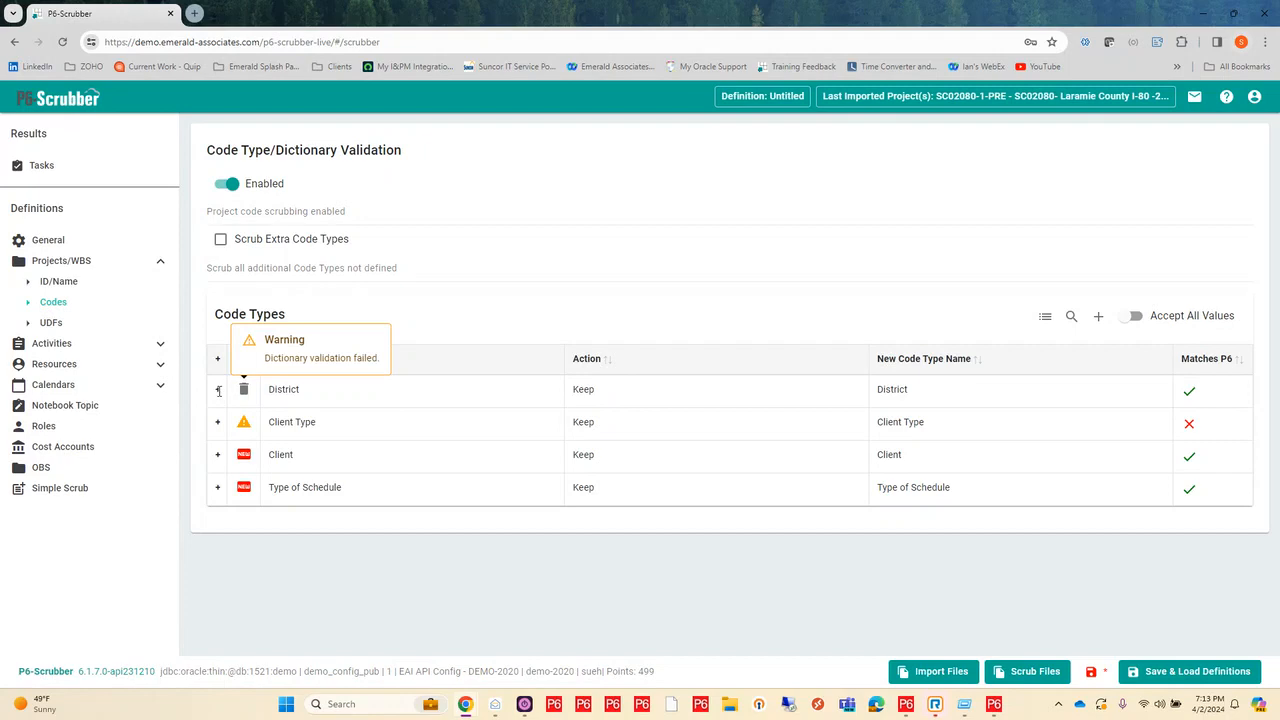
pyautogui.click(218, 390)
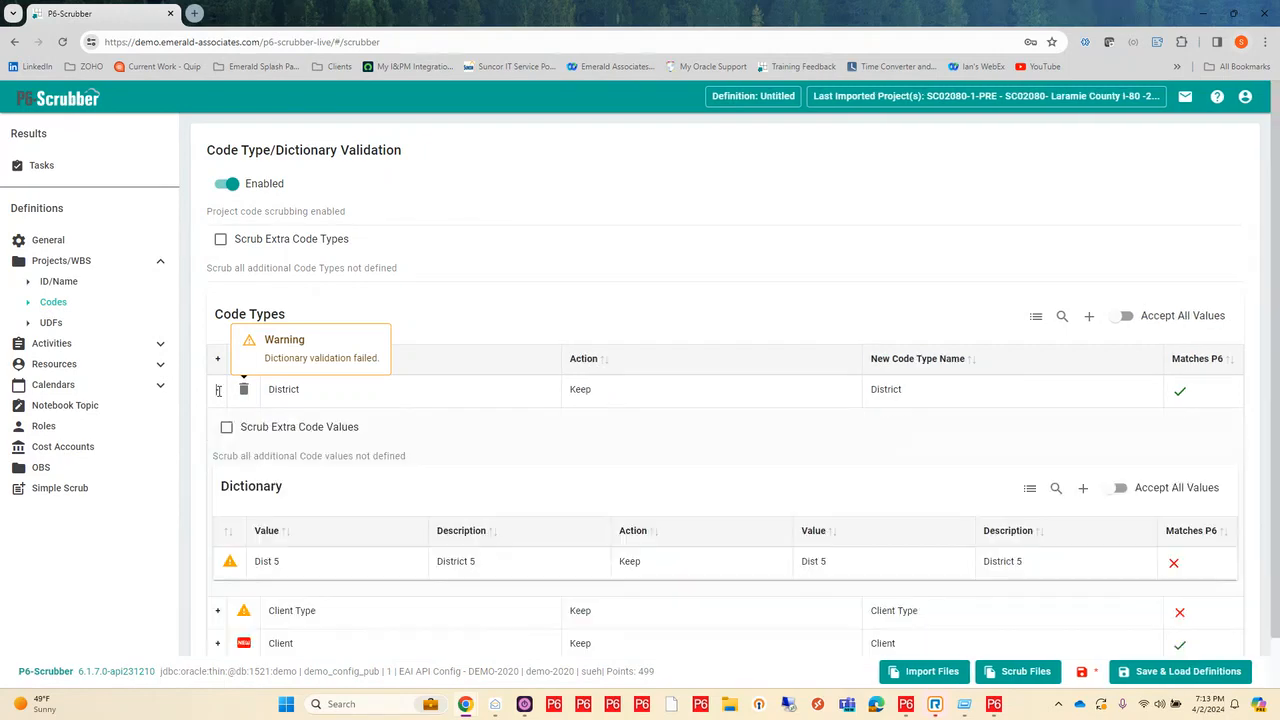
pyautogui.scroll(-1, 597, 268)
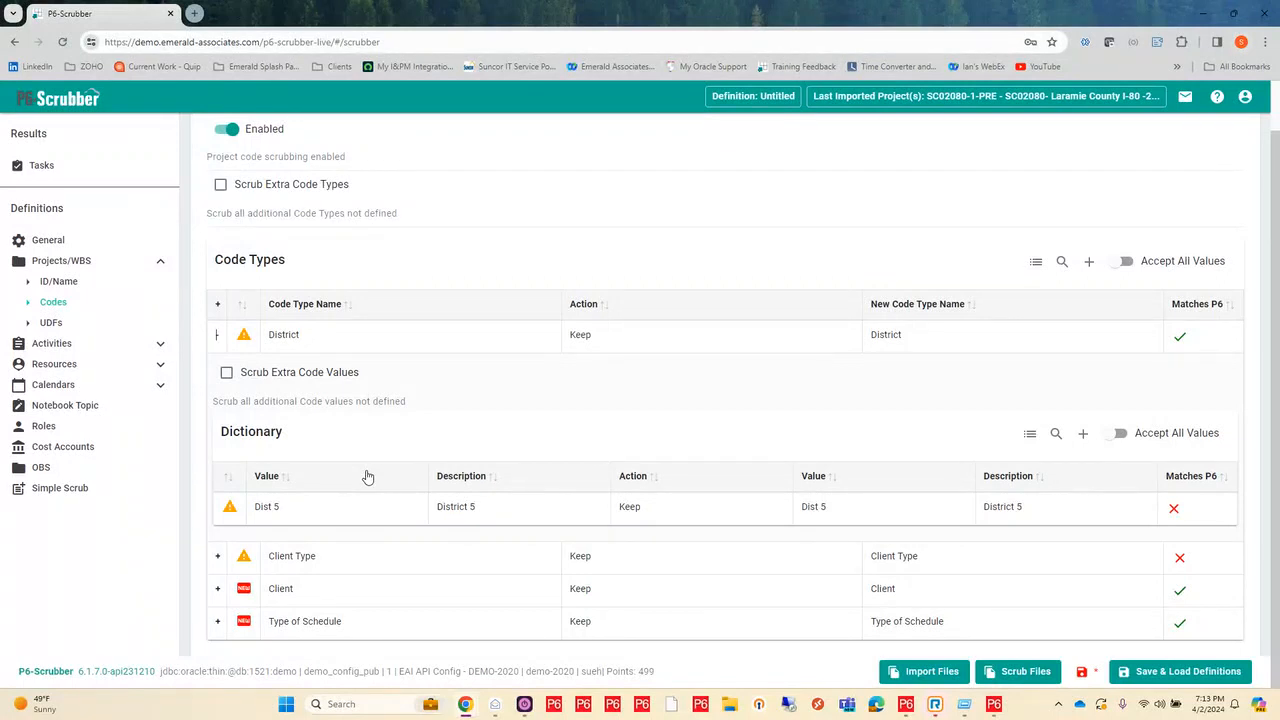
pyautogui.moveTo(311, 517)
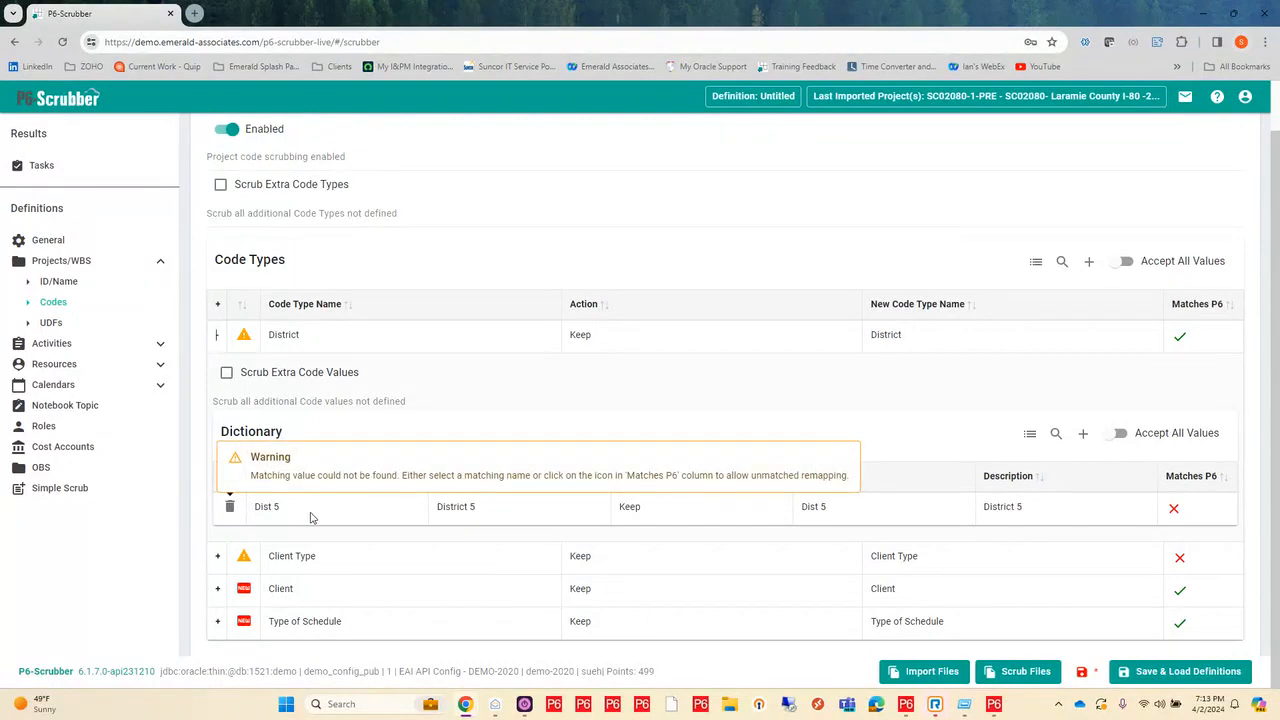
pyautogui.click(835, 511)
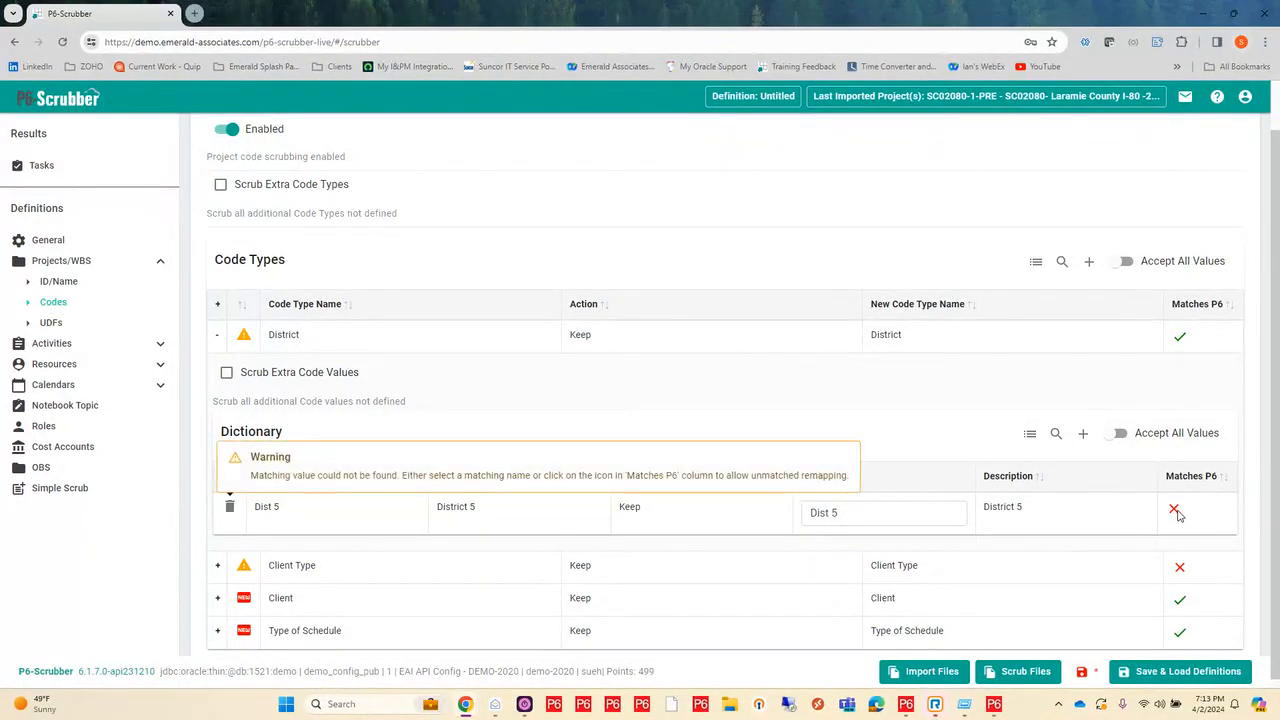
pyautogui.click(870, 515)
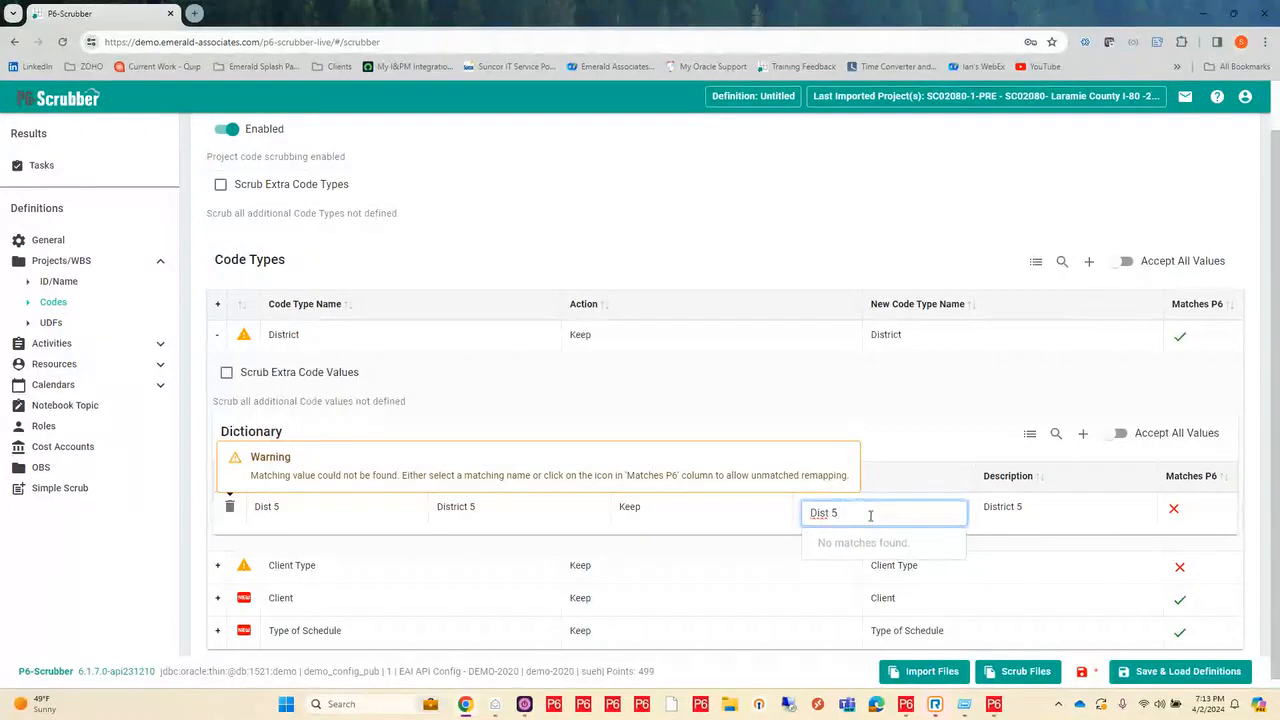
pyautogui.moveTo(851, 514); pyautogui.dragTo(809, 513)
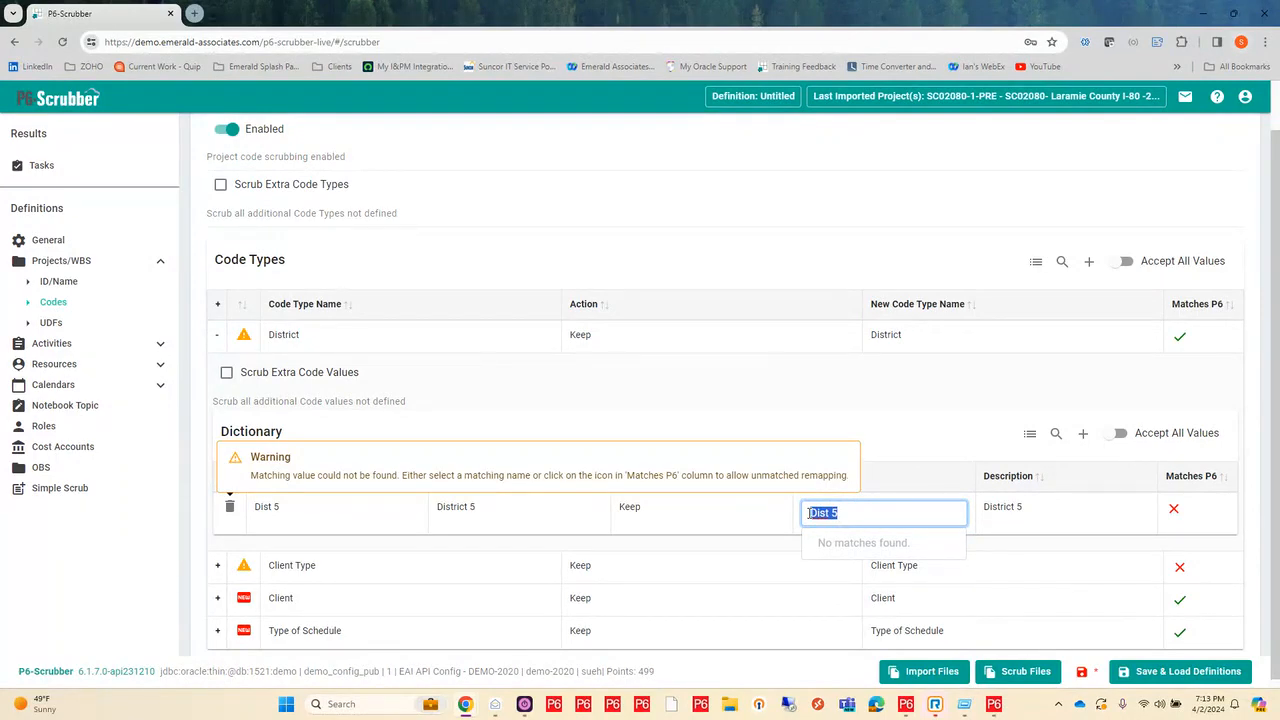
pyautogui.press('BackSpace')
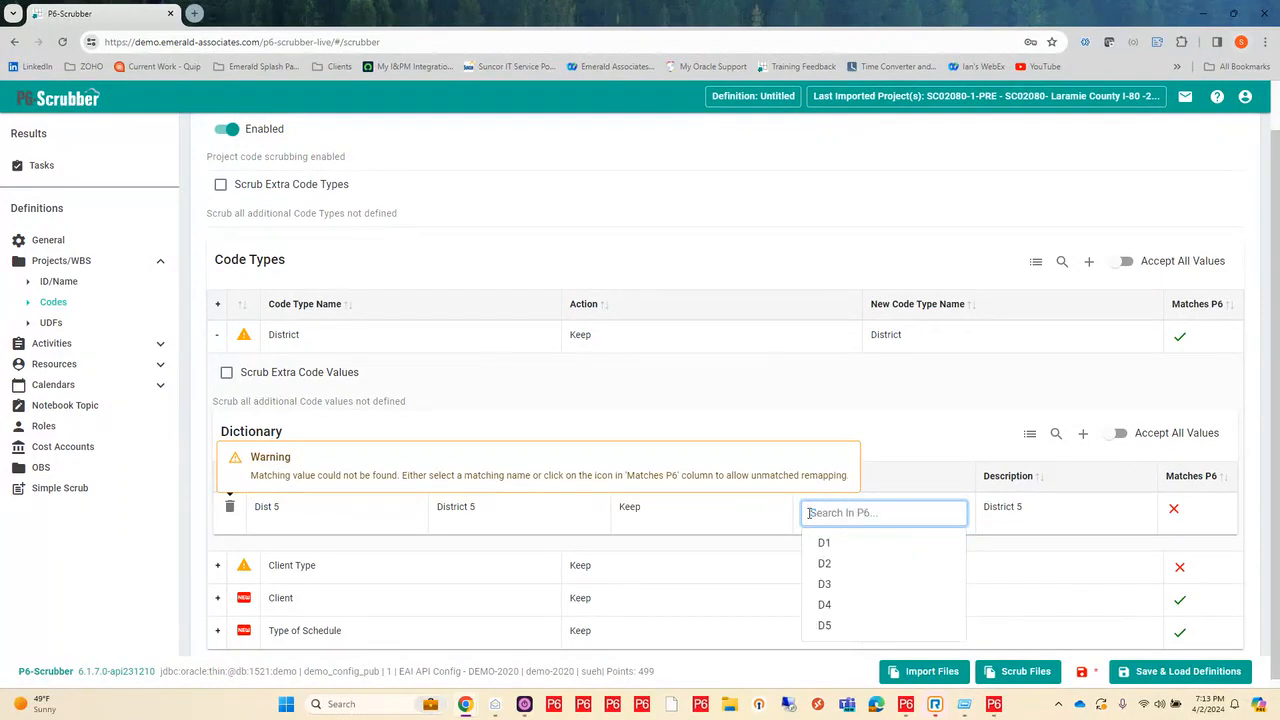
pyautogui.click(826, 627)
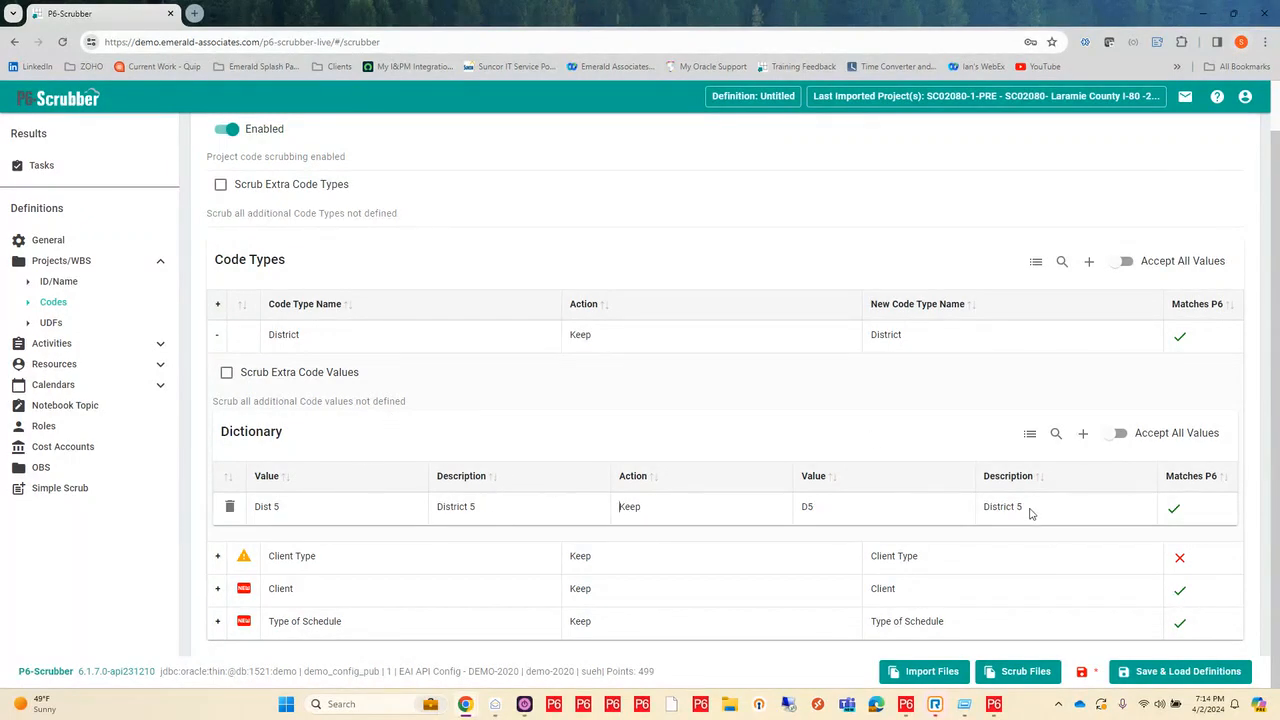
pyautogui.click(218, 336)
pyautogui.click(408, 398)
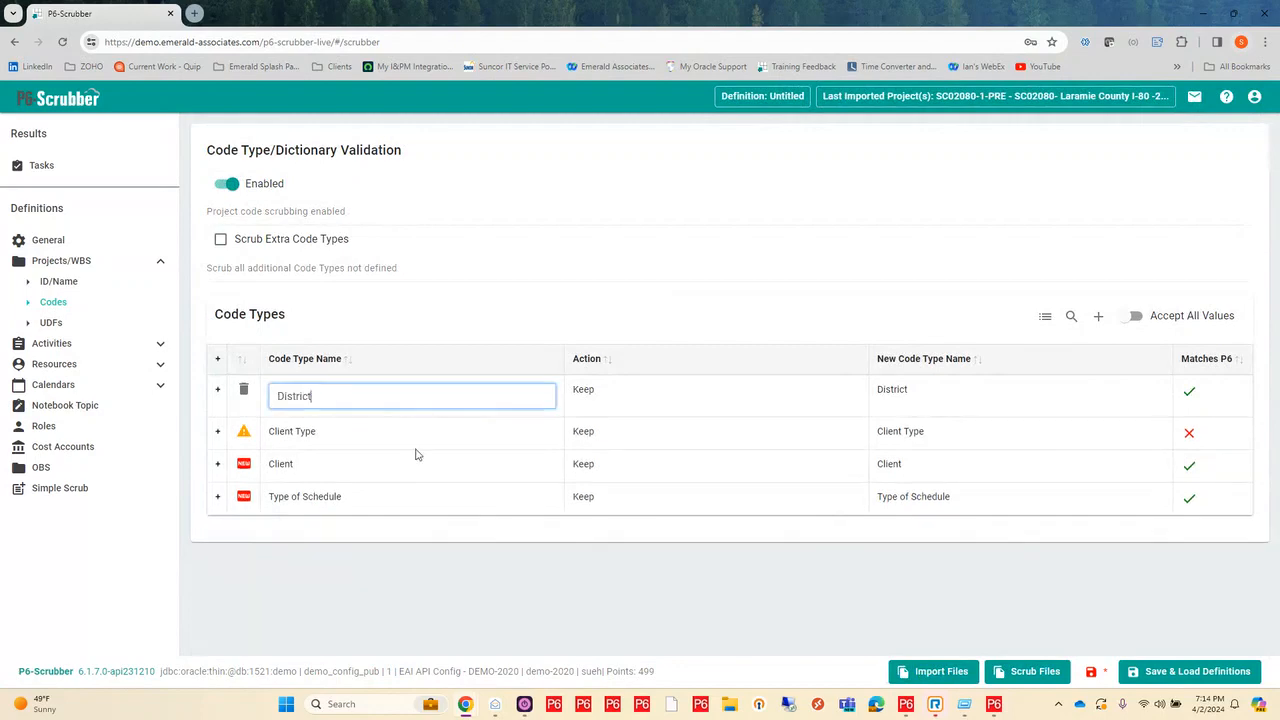
pyautogui.click(581, 257)
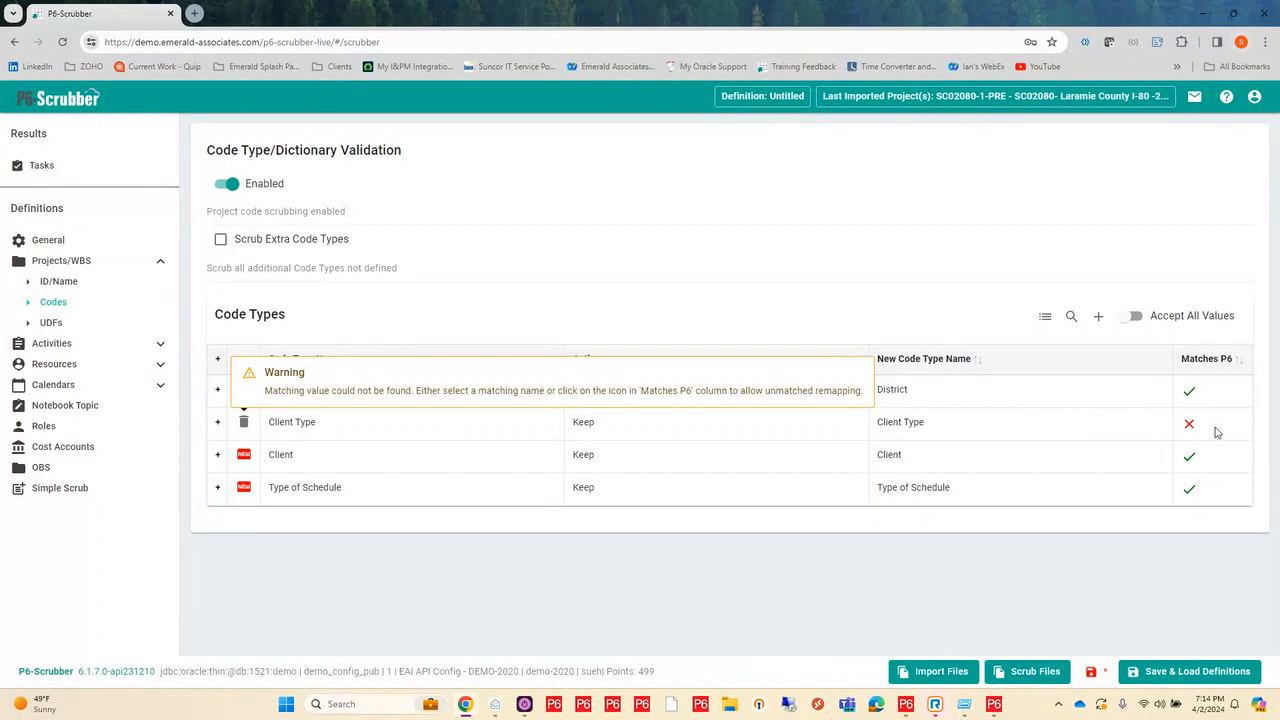
# Step: Set the action of the Client Type project code type to Scrub
pyautogui.click(597, 430)
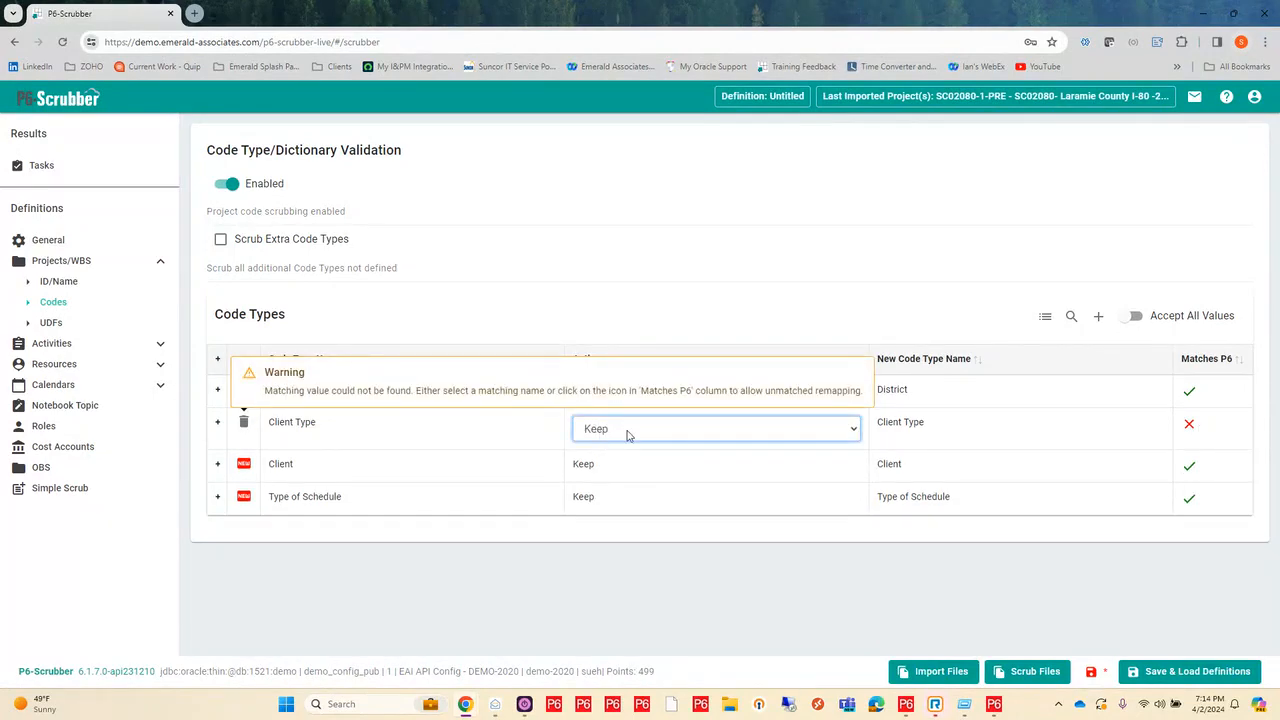
pyautogui.click(628, 435)
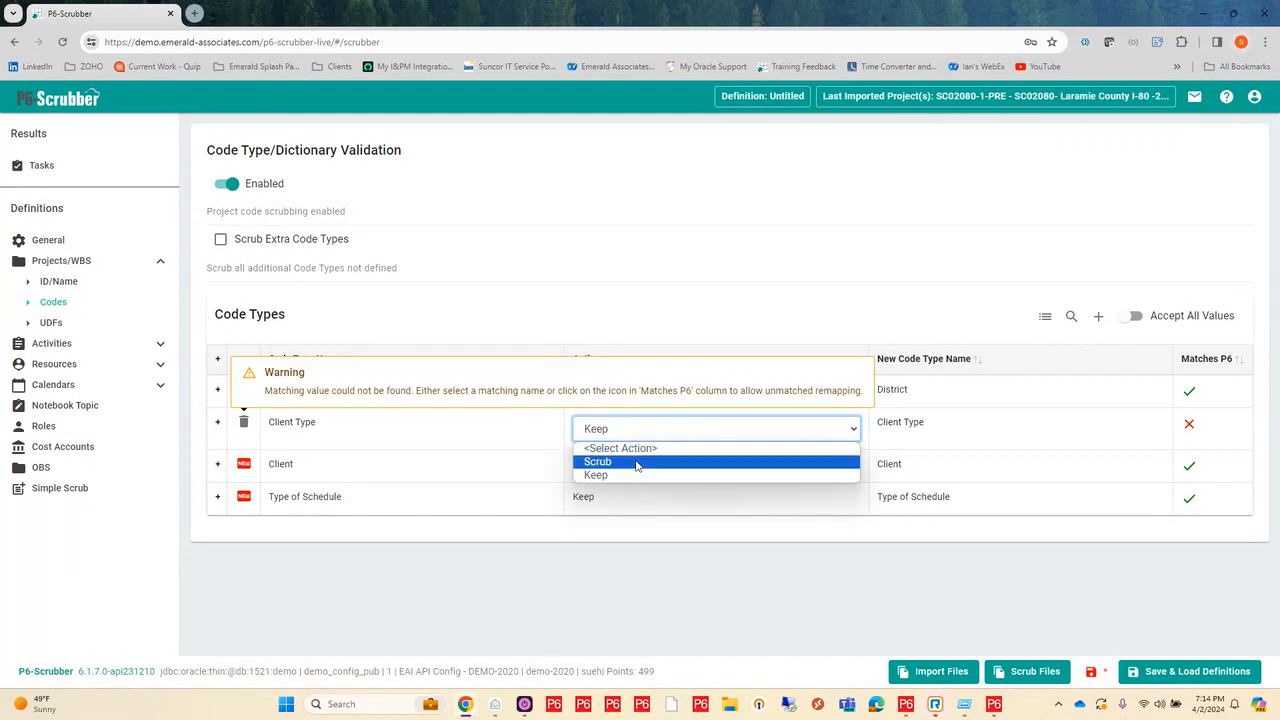
pyautogui.click(636, 462)
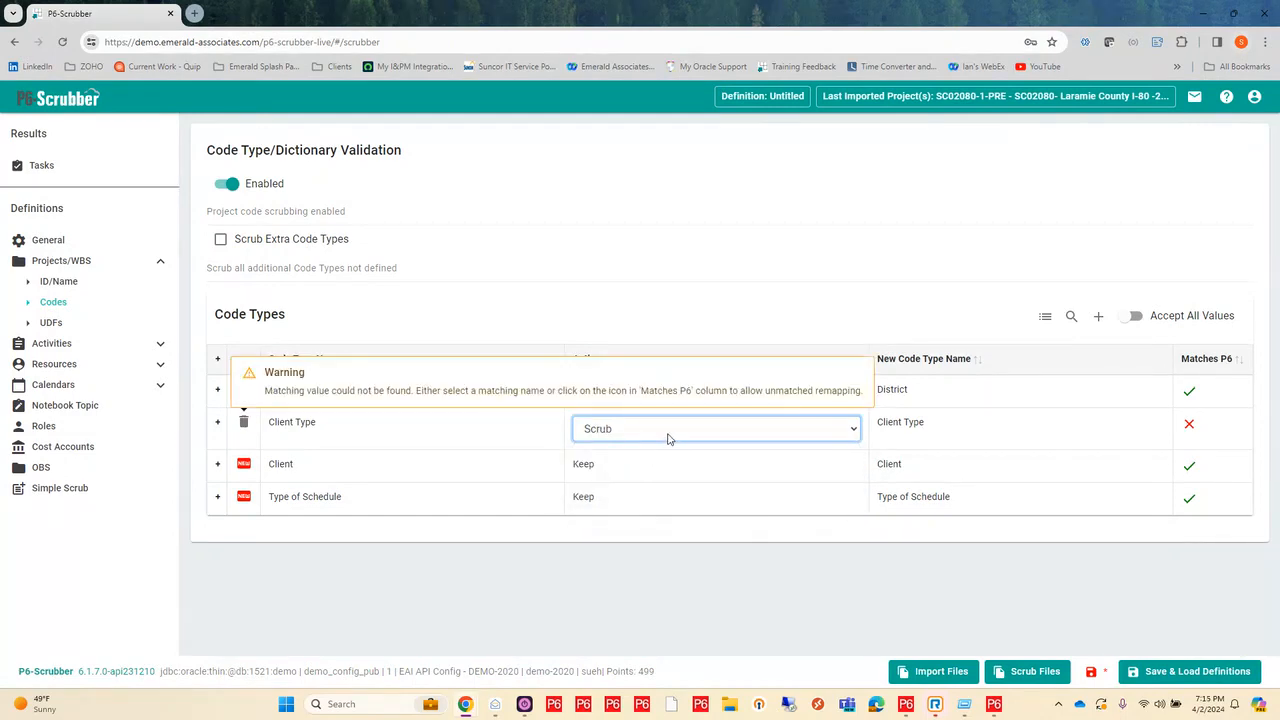
pyautogui.click(667, 440)
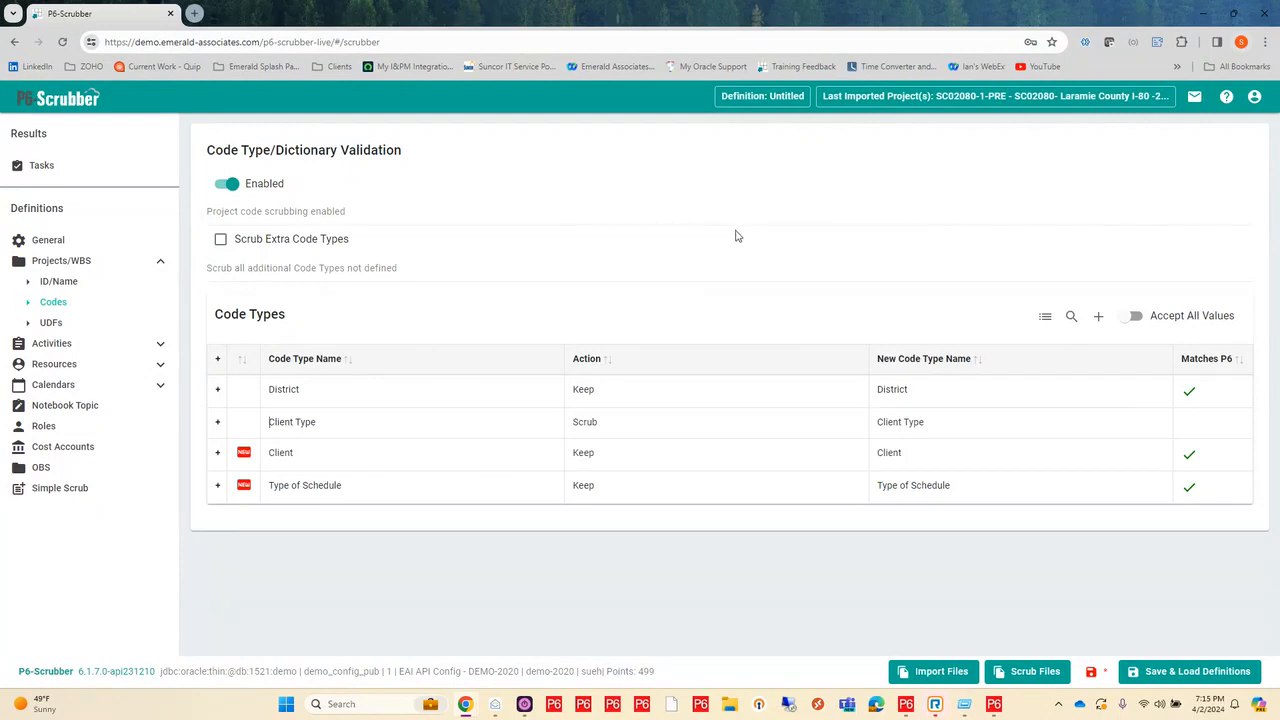
# Step: Review the dictionary values and P6 matches of the District, Client and Type of Schedule project code types
pyautogui.click(218, 389)
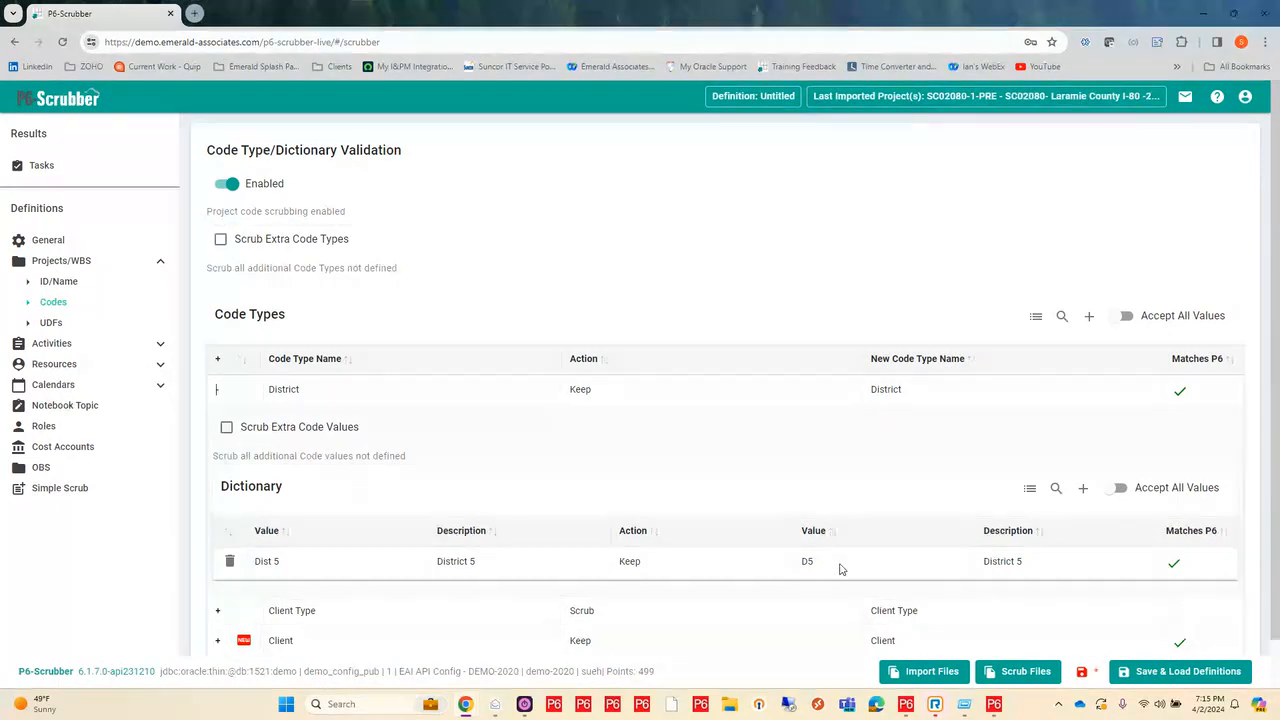
pyautogui.click(218, 390)
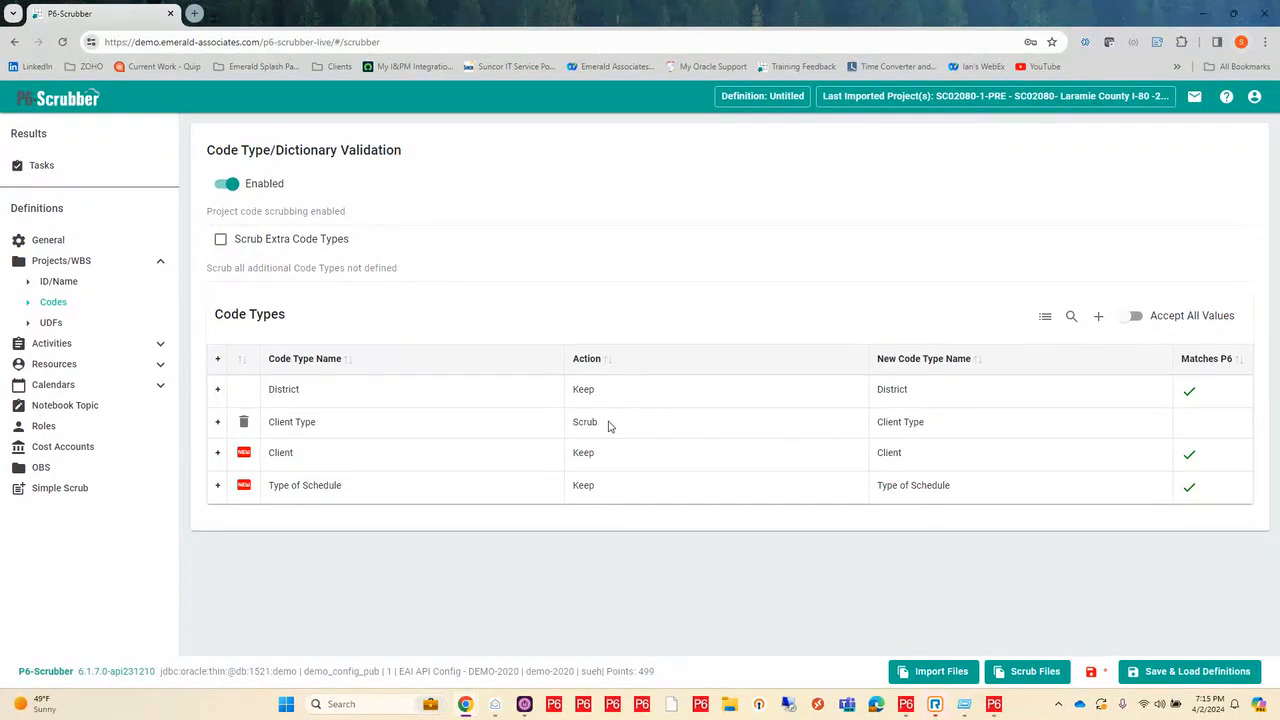
pyautogui.click(218, 453)
pyautogui.scroll(-1, 731, 500)
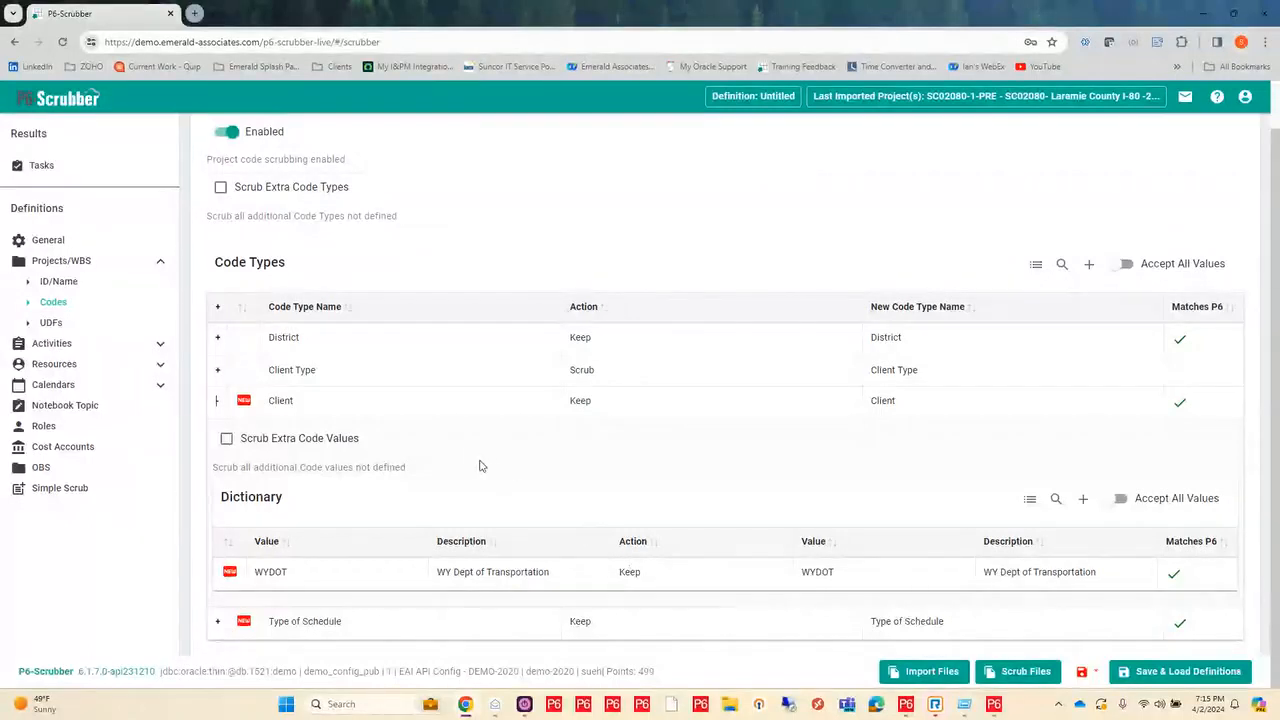
pyautogui.click(218, 401)
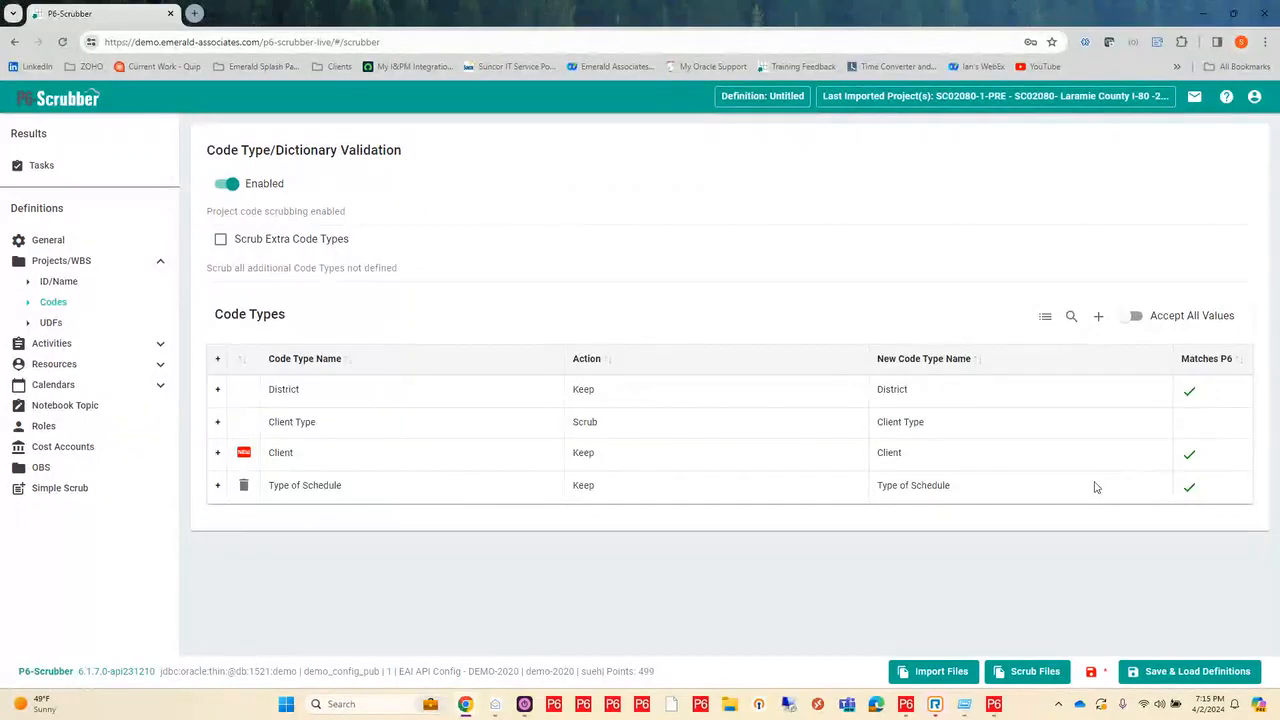
pyautogui.click(217, 485)
pyautogui.scroll(-1, 586, 580)
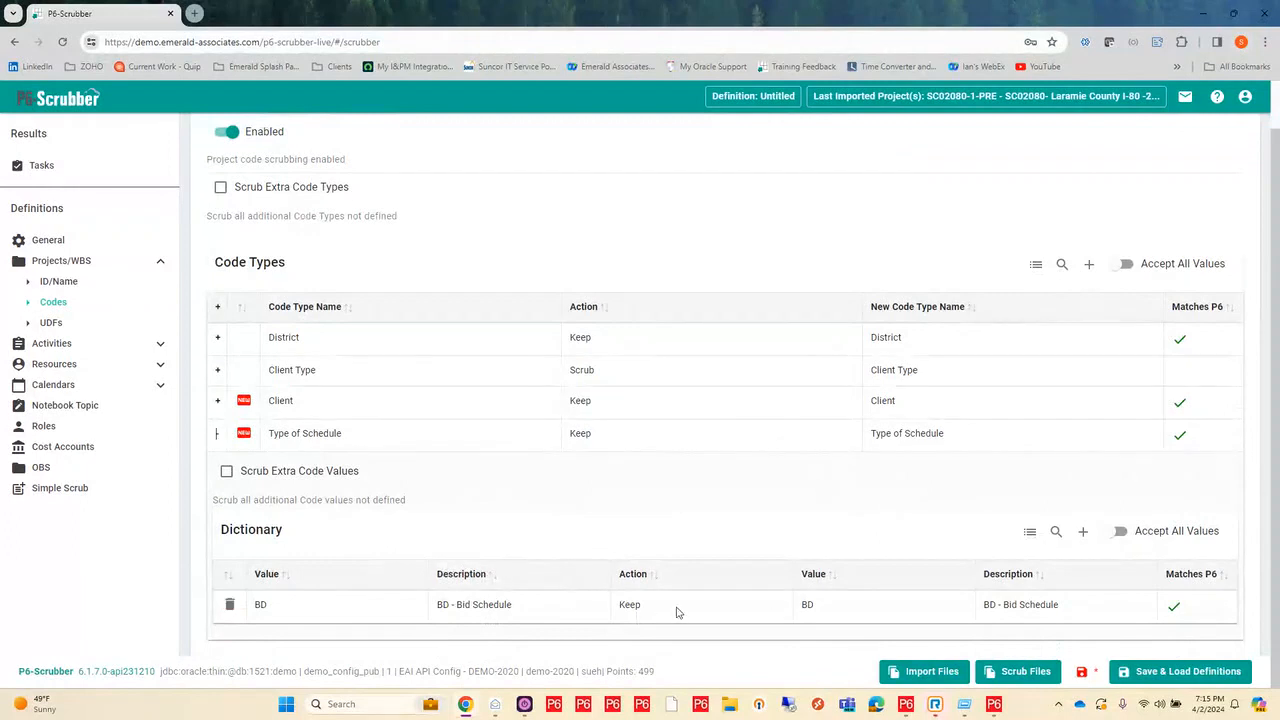
pyautogui.click(216, 436)
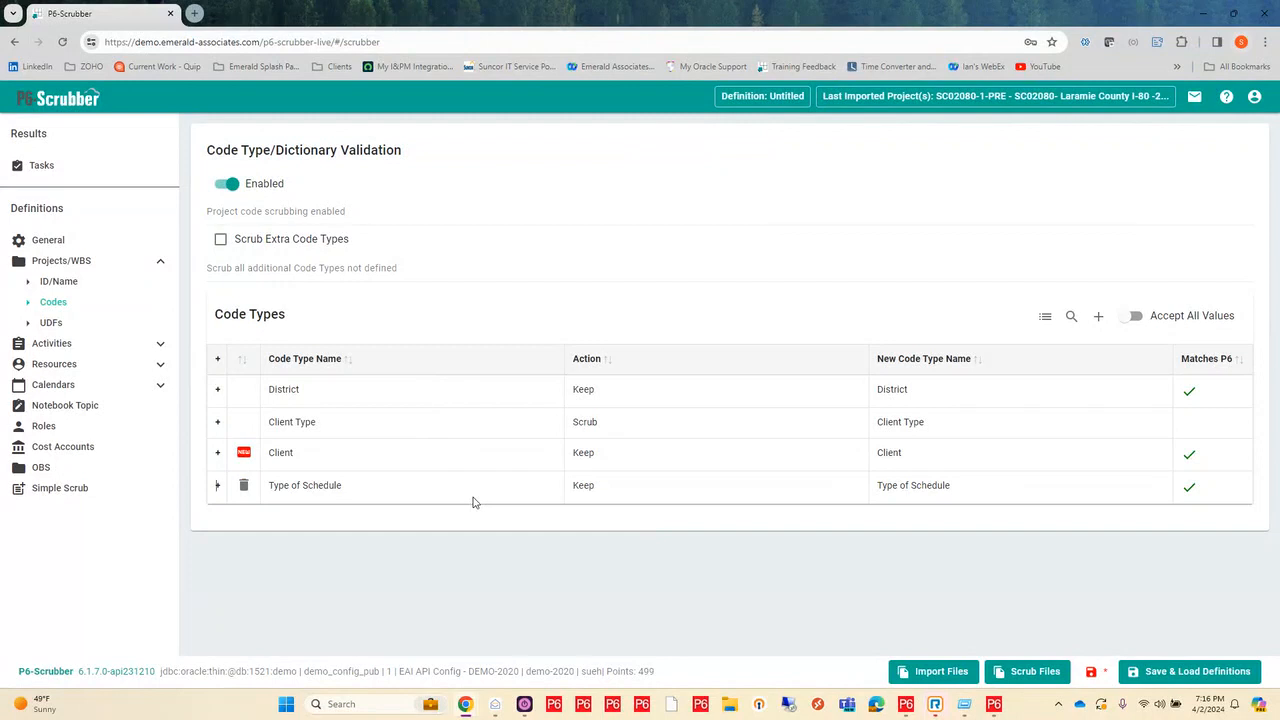
# Step: Turn on Scrub Extra Code Types for project codes and enable UDF scrubbing for Projects/WBS
pyautogui.click(221, 241)
pyautogui.click(52, 323)
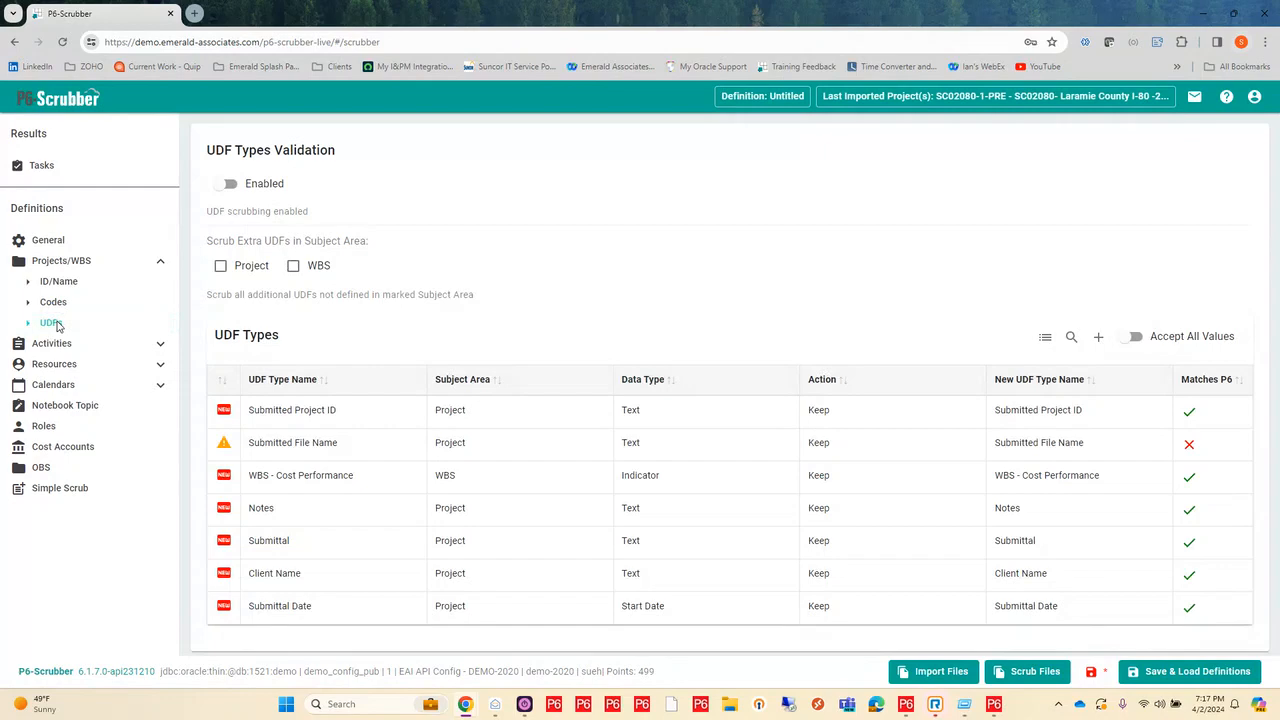
pyautogui.click(224, 189)
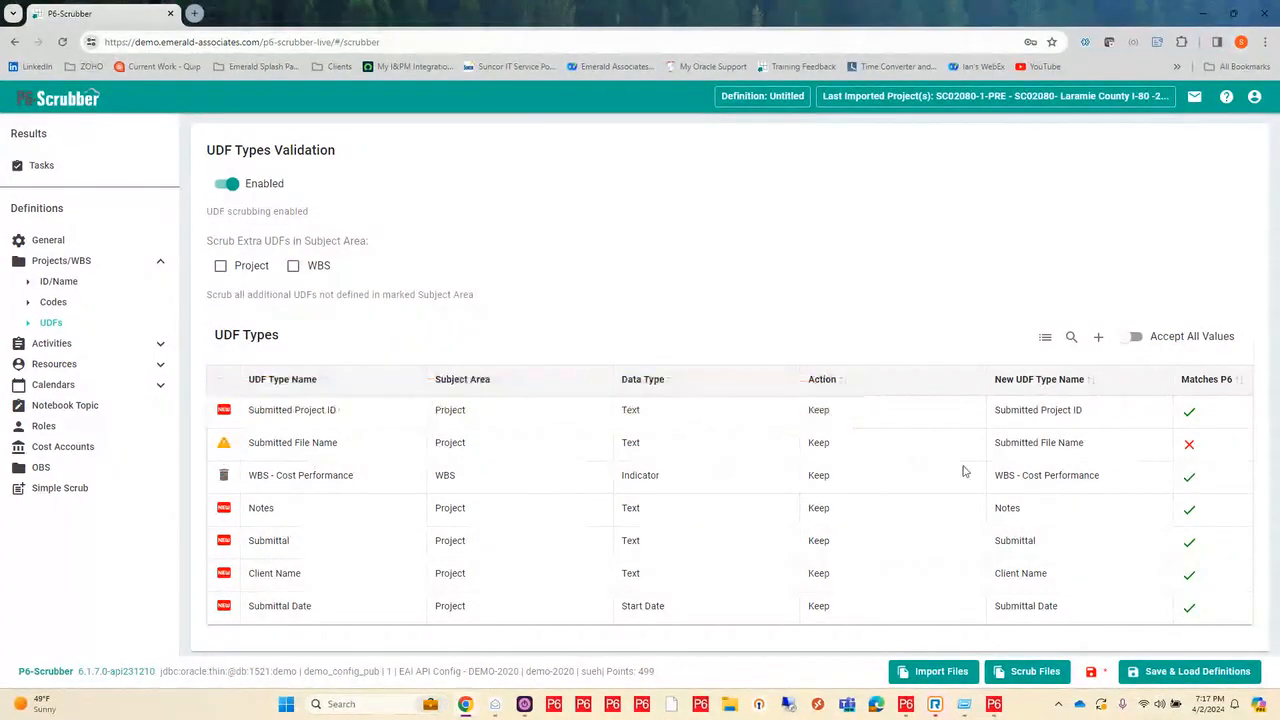
# Step: Set the action of the Submitted File Name project UDF type to Scrub
pyautogui.moveTo(854, 457)
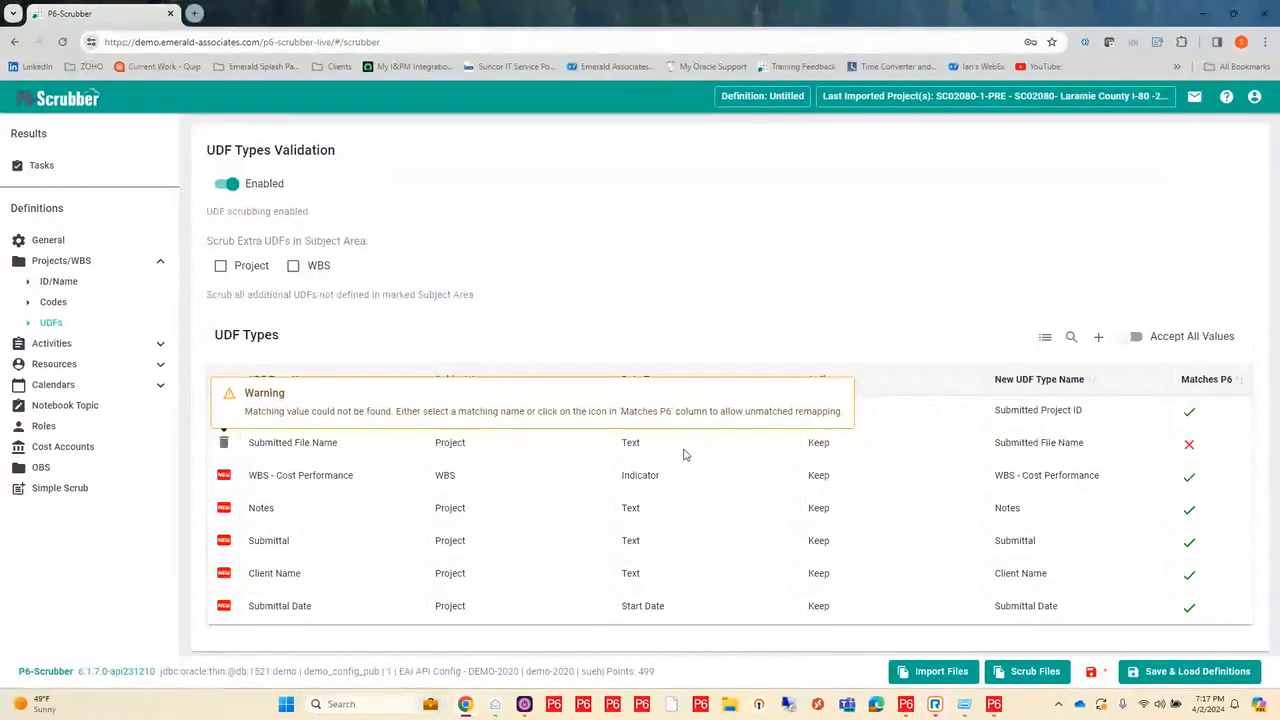
pyautogui.click(851, 452)
pyautogui.click(865, 457)
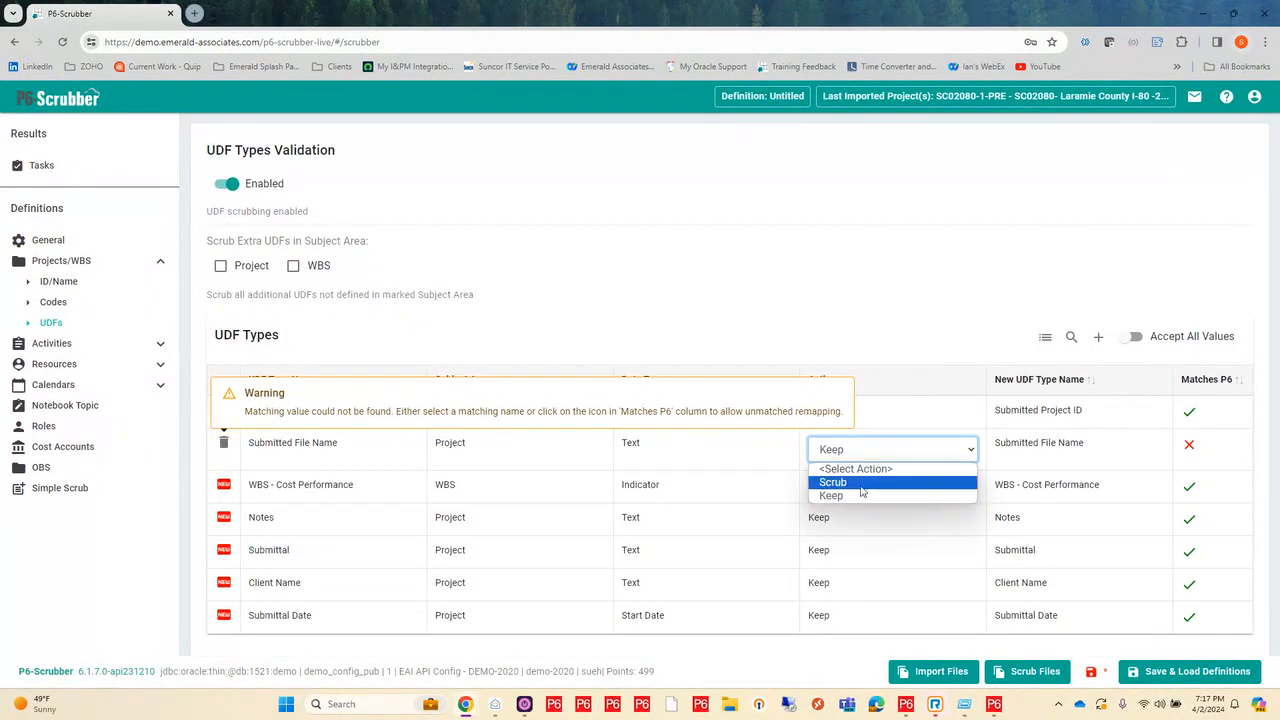
pyautogui.click(855, 484)
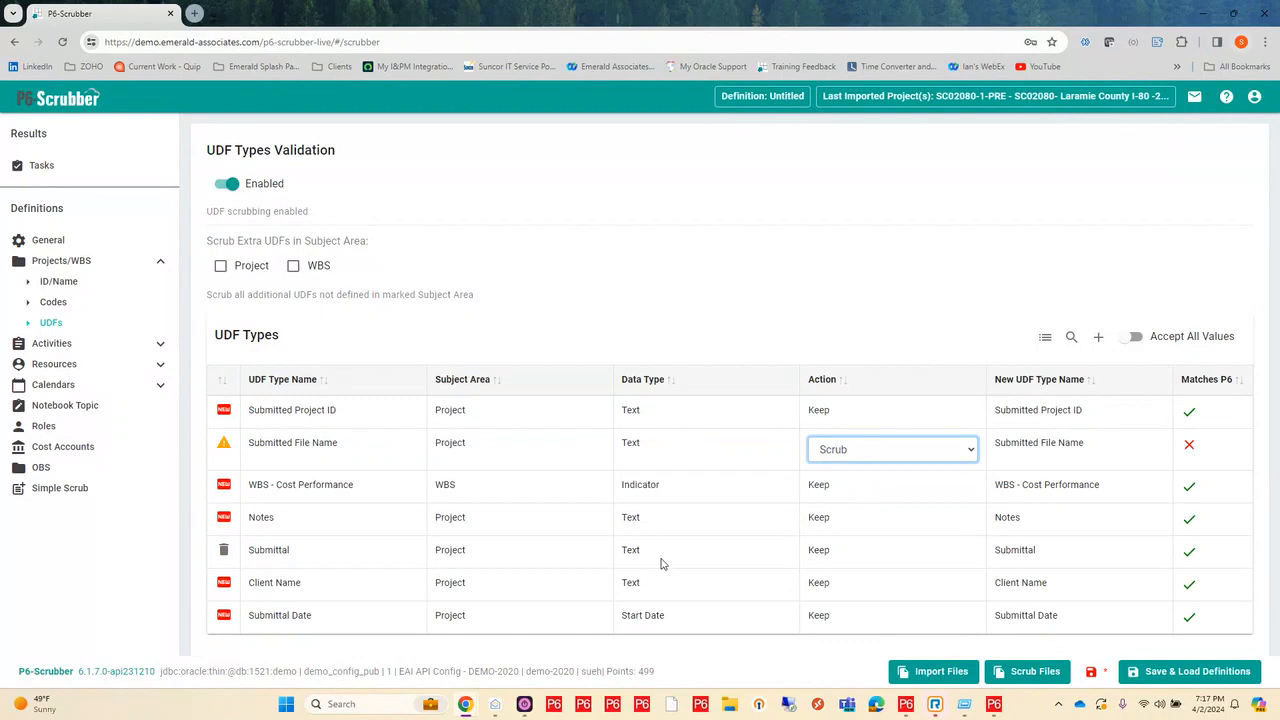
pyautogui.click(707, 441)
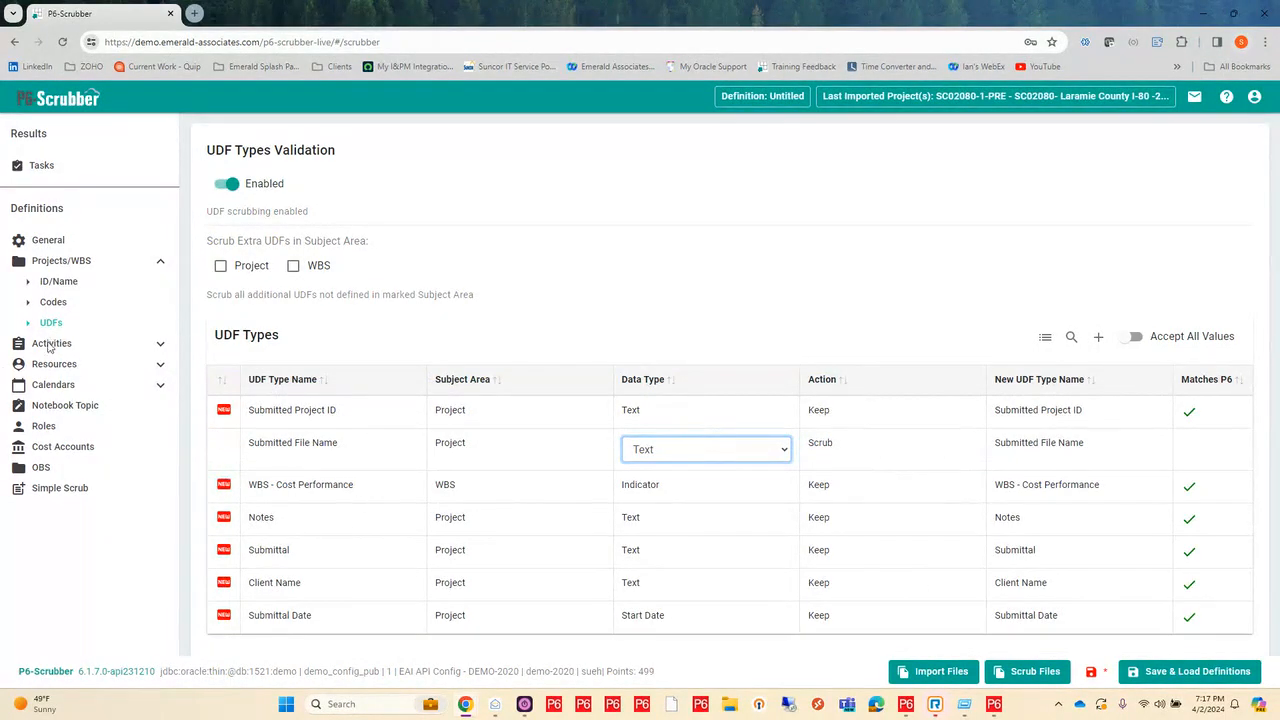
# Step: Enable activity code scrubbing in the Activities code type validation settings
pyautogui.click(159, 342)
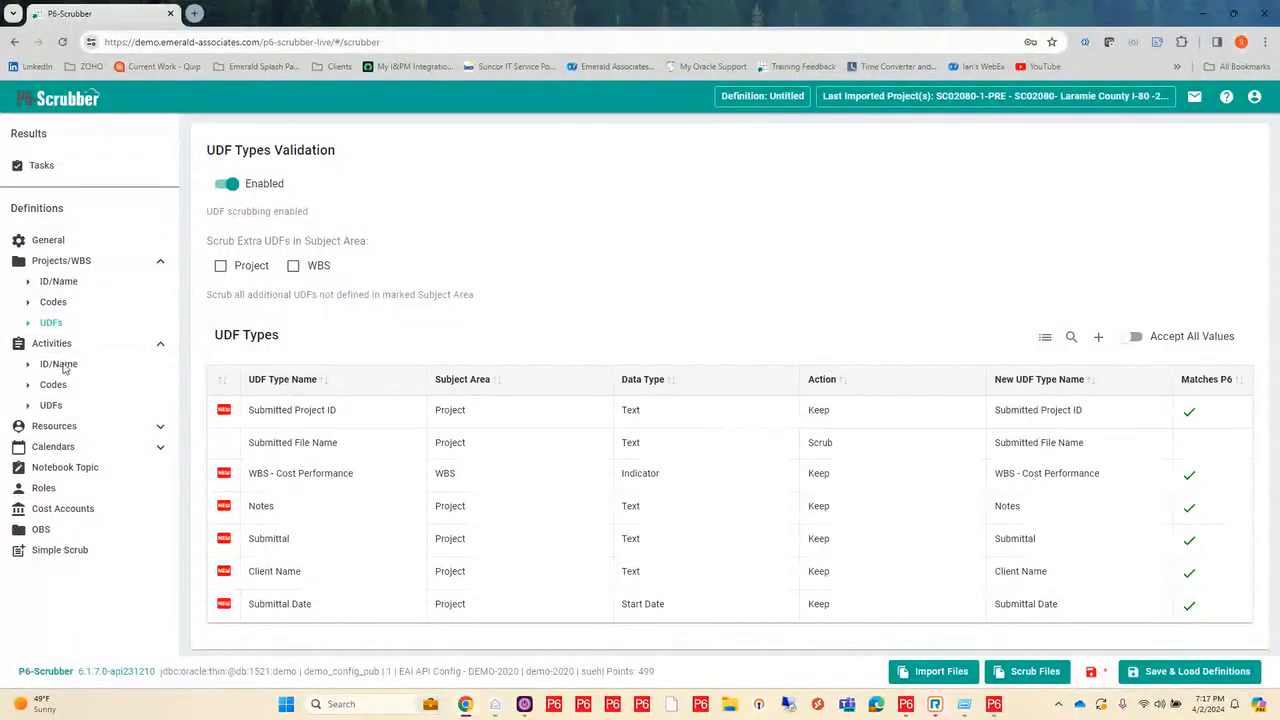
pyautogui.click(54, 385)
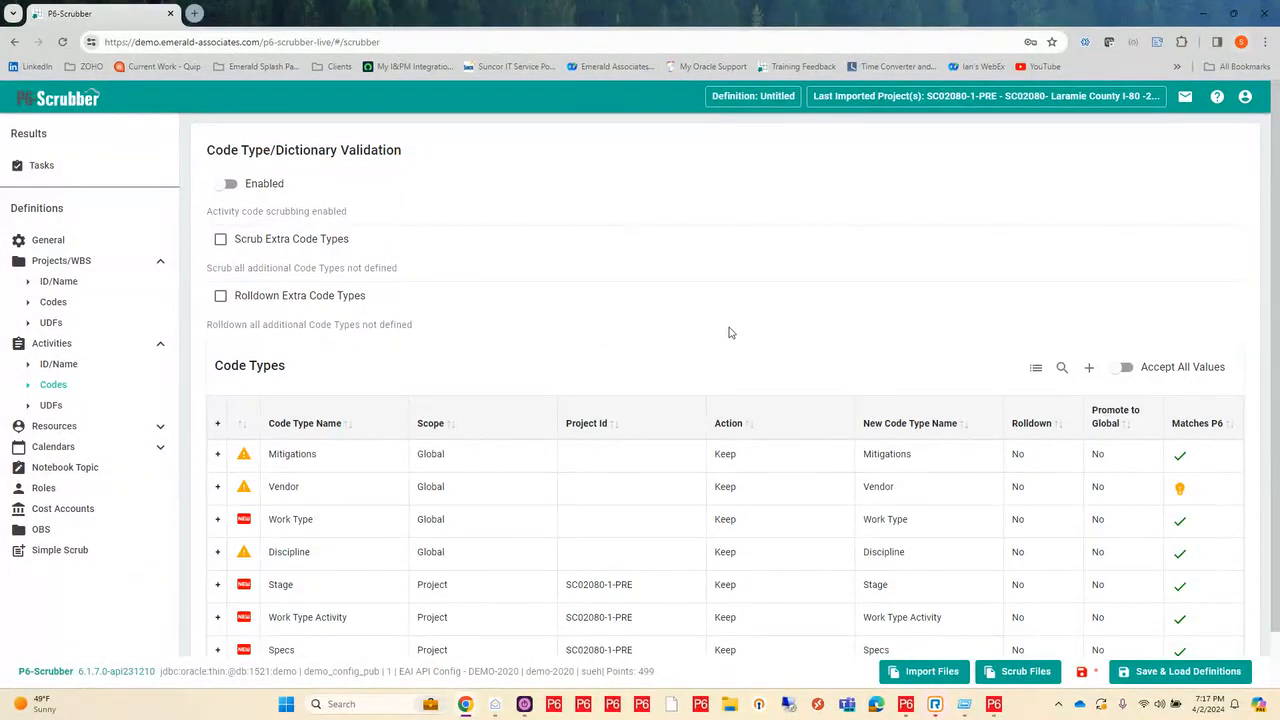
pyautogui.scroll(-1, 726, 327)
pyautogui.click(228, 122)
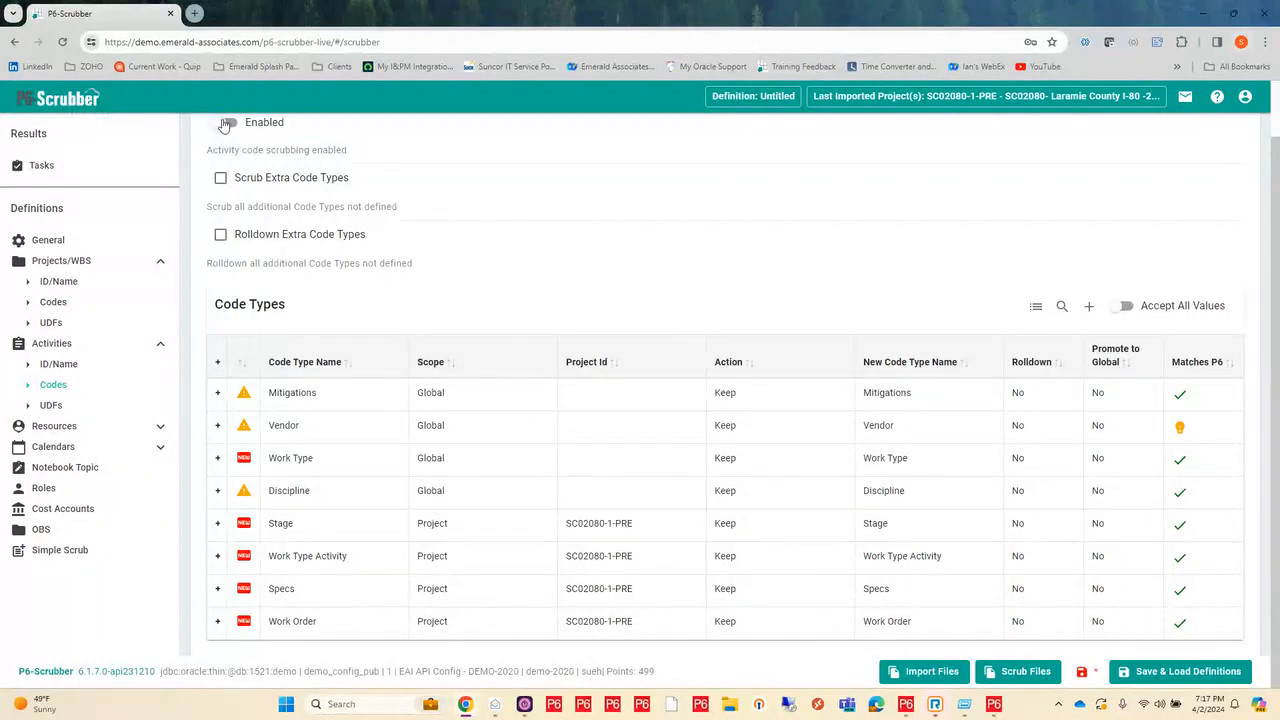
# Step: Acknowledge the unmatched PCR.015|Clnd value in the Mitigations code type's dictionary to allow its remapping, and collapse the dictionary
pyautogui.moveTo(288, 400)
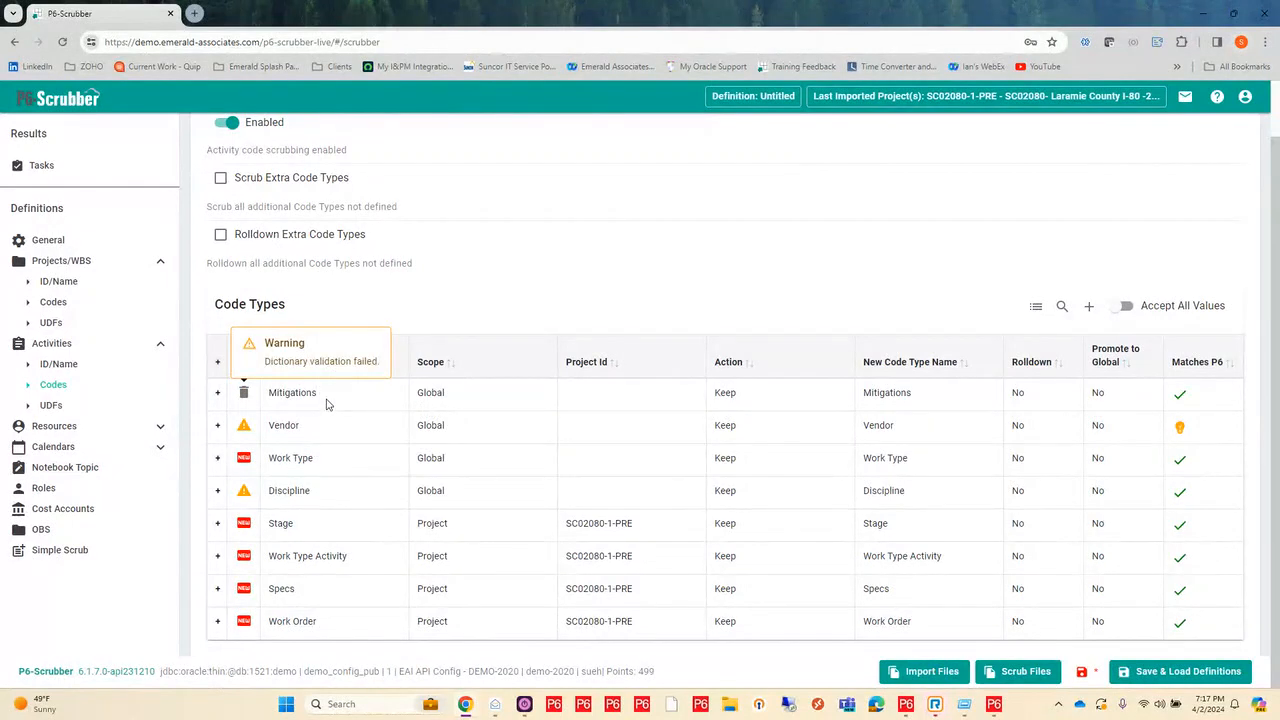
pyautogui.click(218, 393)
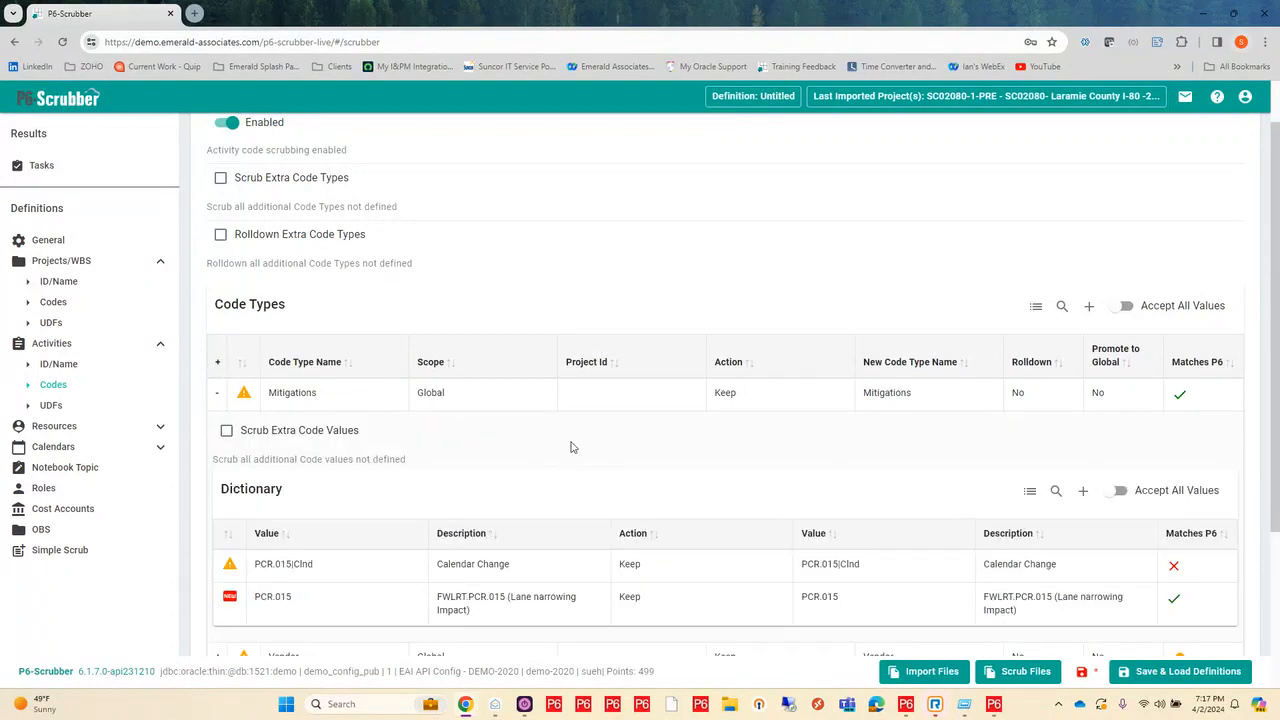
pyautogui.scroll(-1, 571, 447)
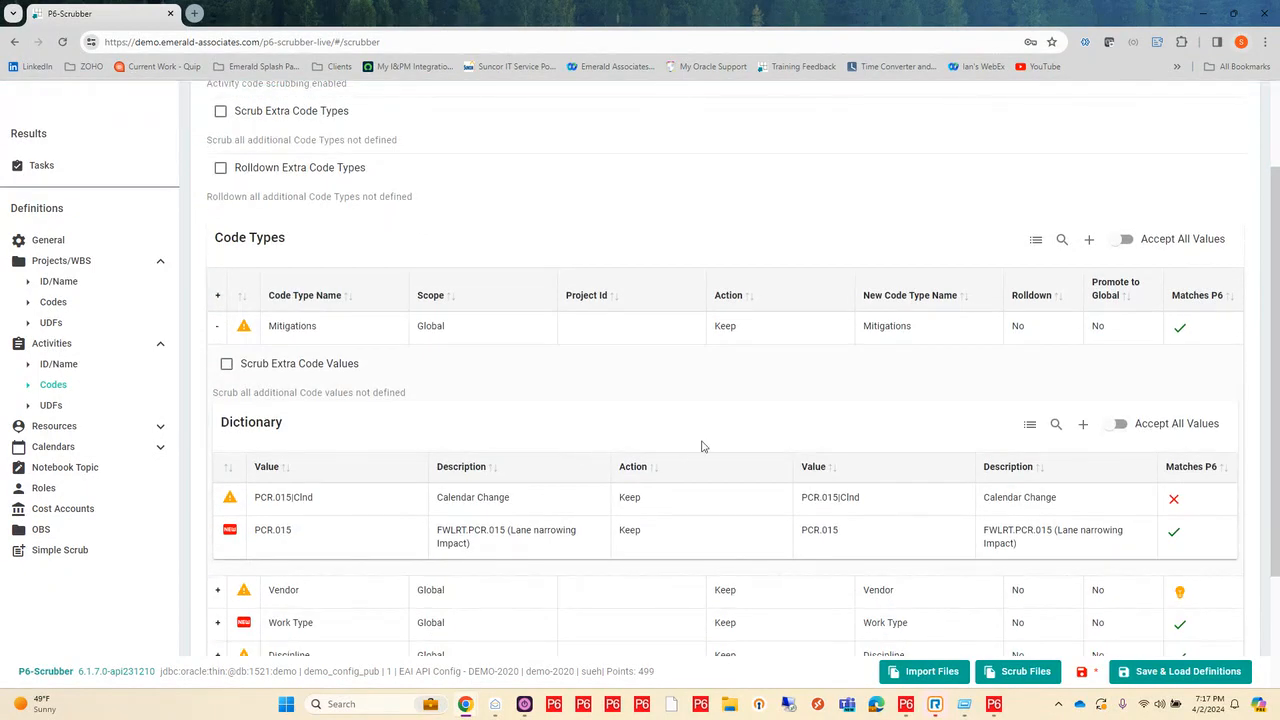
pyautogui.moveTo(270, 511)
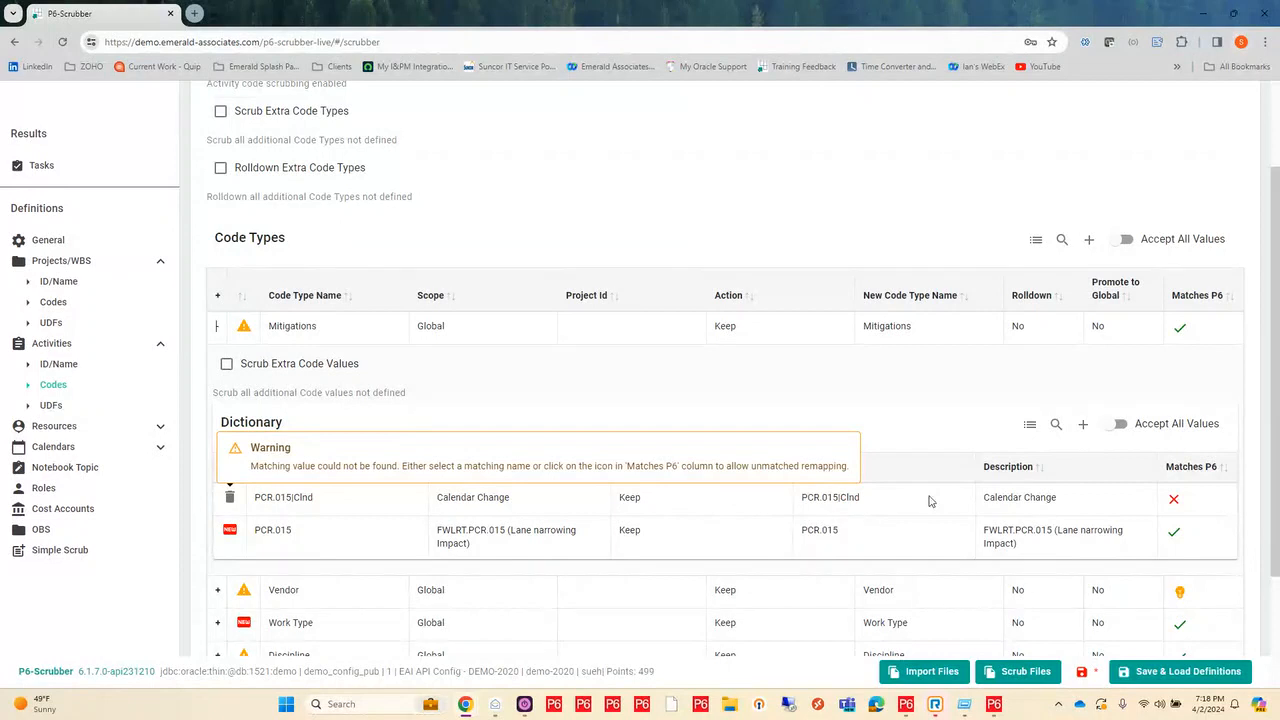
pyautogui.click(1175, 503)
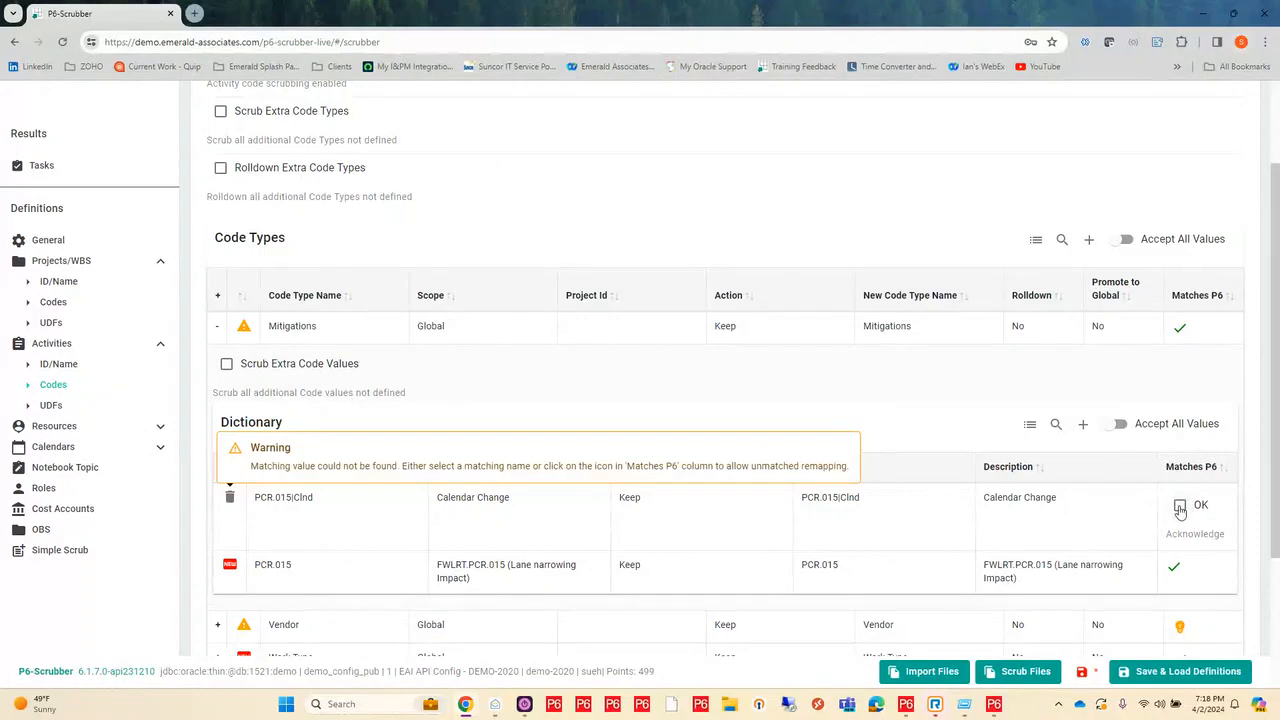
pyautogui.click(1180, 507)
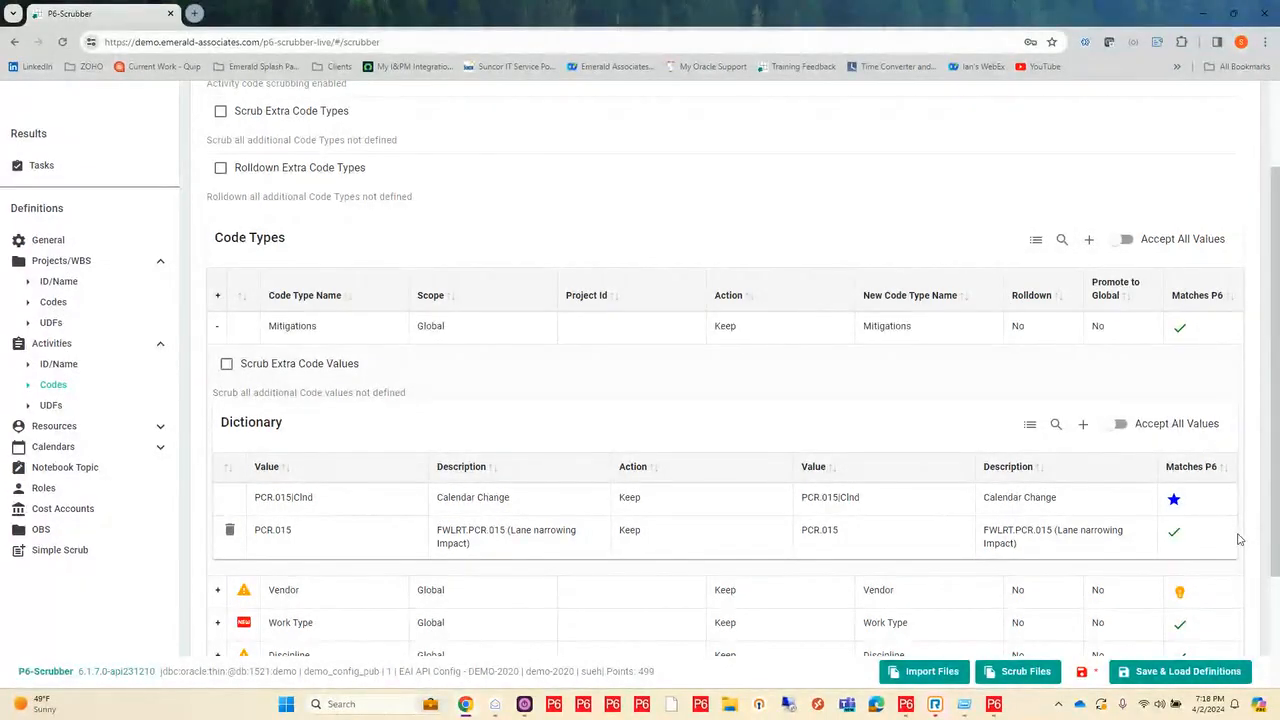
pyautogui.moveTo(1175, 500)
pyautogui.click(217, 326)
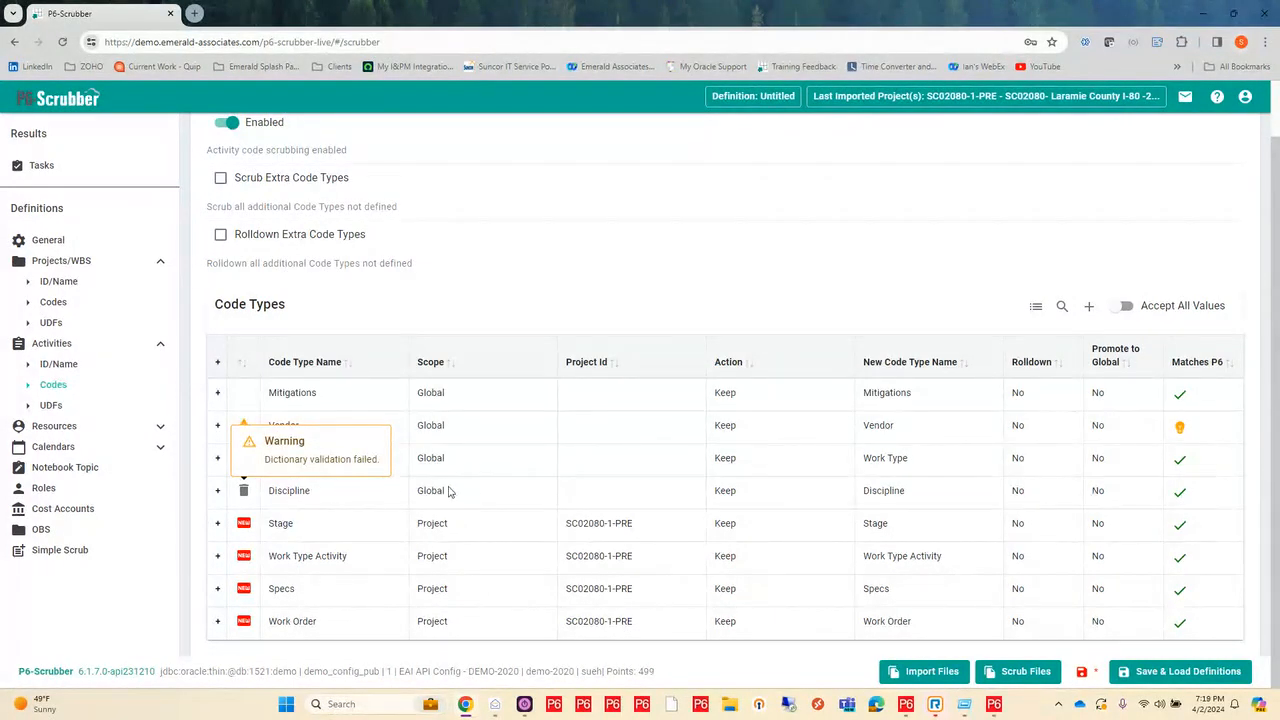
# Step: Turn on Rolldown for the Discipline activity code type and expand its dictionary
pyautogui.click(1018, 492)
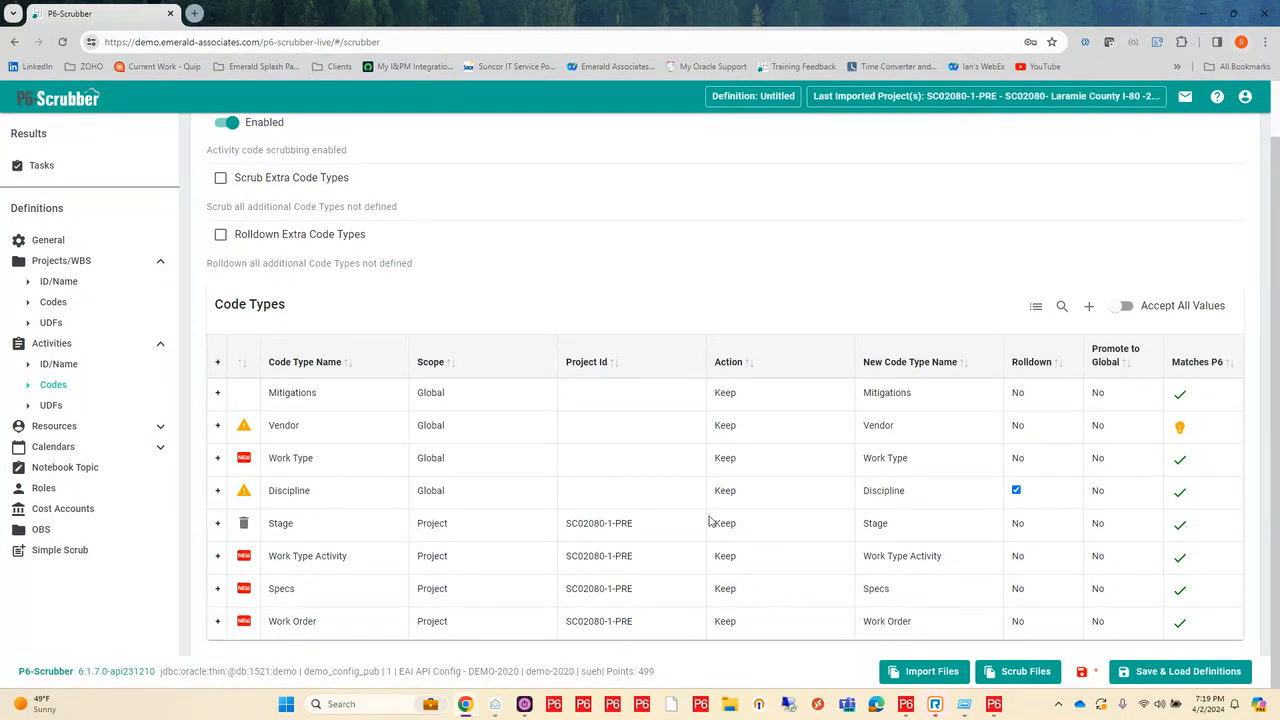
pyautogui.moveTo(238, 495)
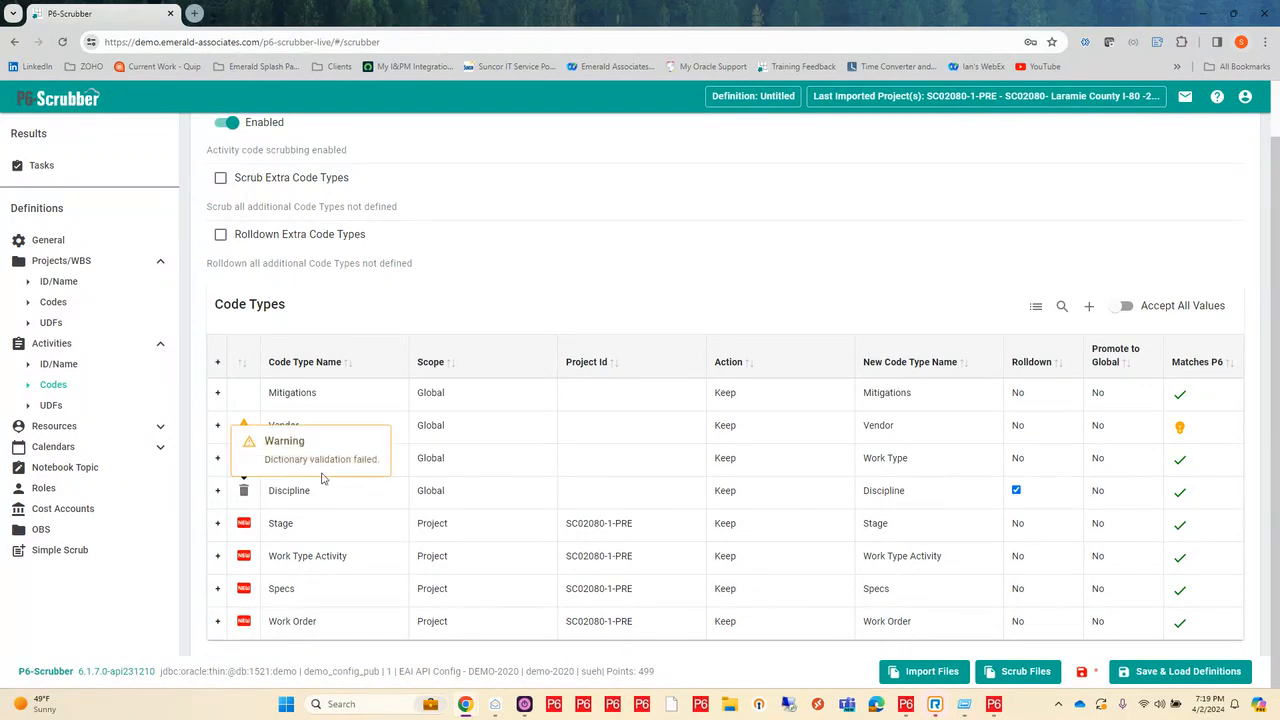
pyautogui.click(217, 490)
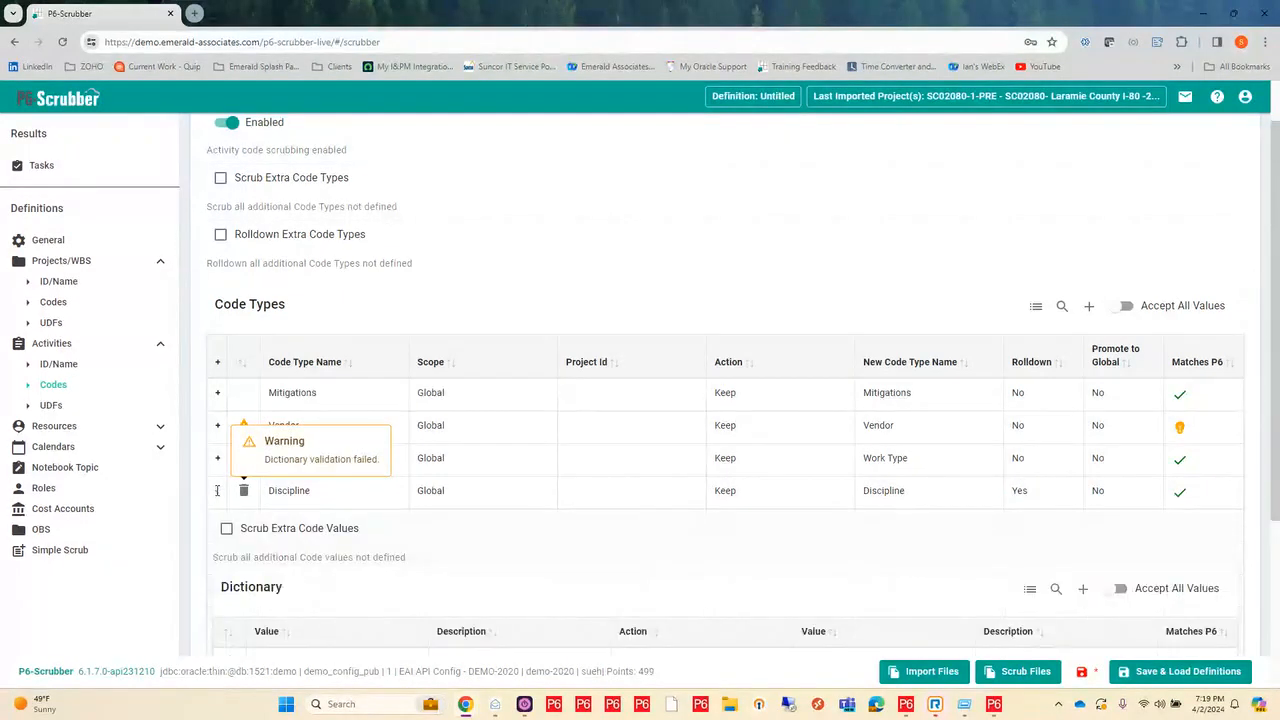
pyautogui.scroll(-3, 605, 467)
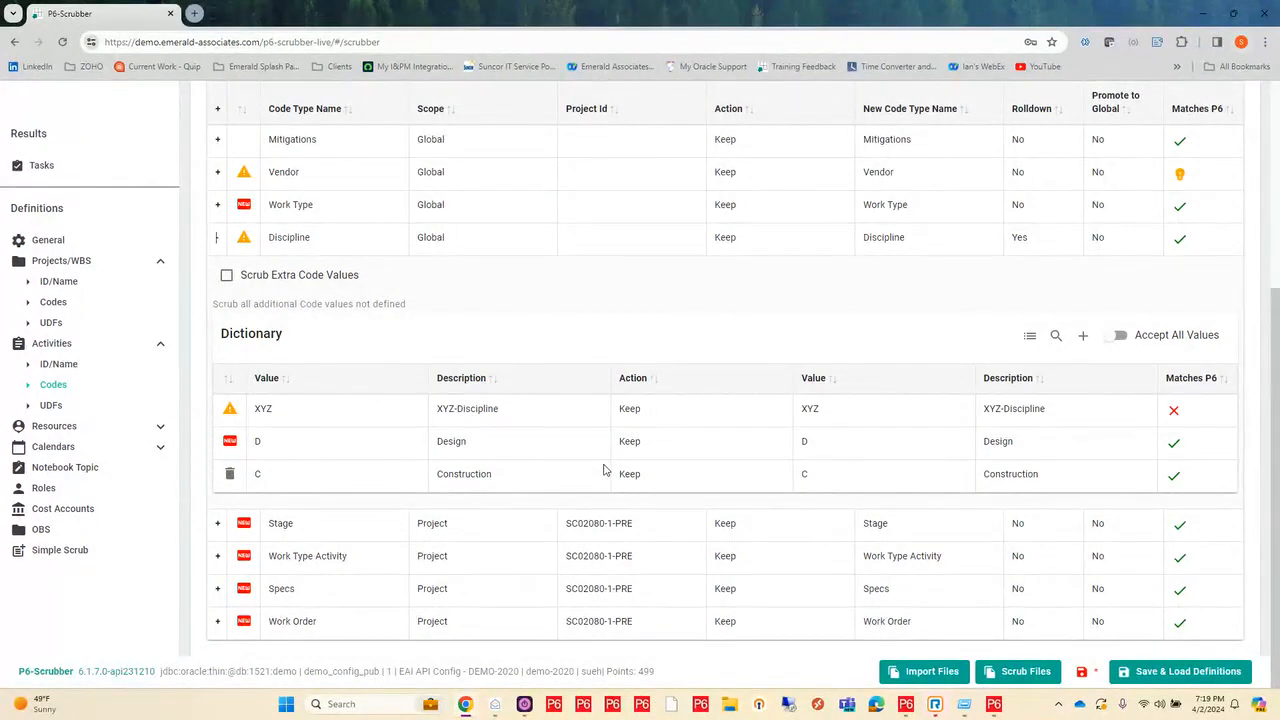
# Step: Remap the XYZ value in the Discipline dictionary to the P6 value P with description Procurement, and collapse the dictionary
pyautogui.moveTo(985, 410)
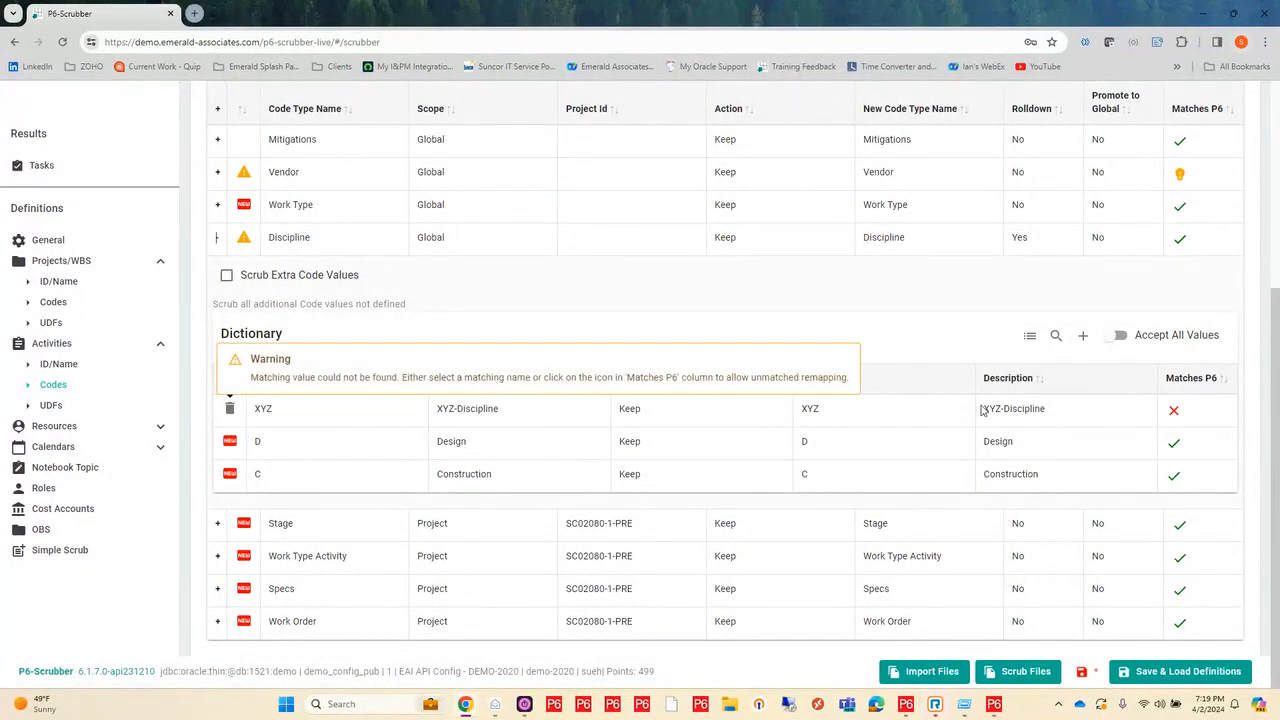
pyautogui.click(816, 408)
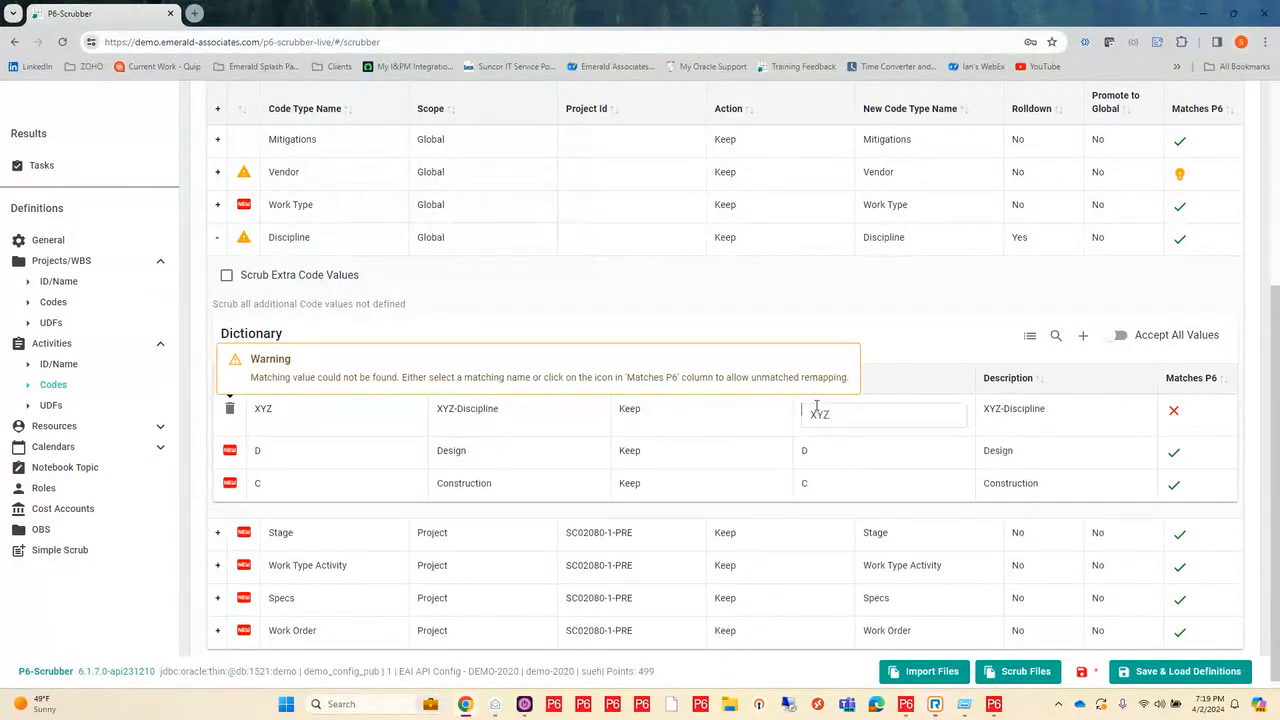
pyautogui.moveTo(848, 415); pyautogui.dragTo(753, 413)
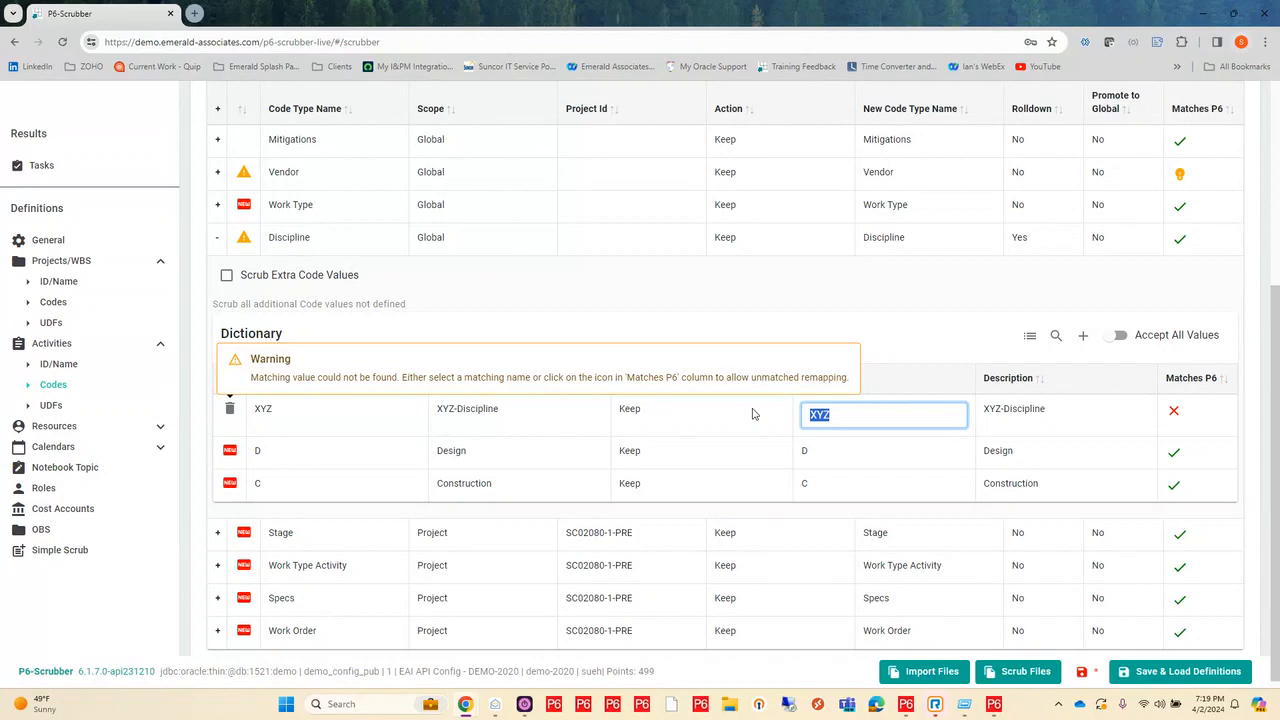
pyautogui.press('BackSpace')
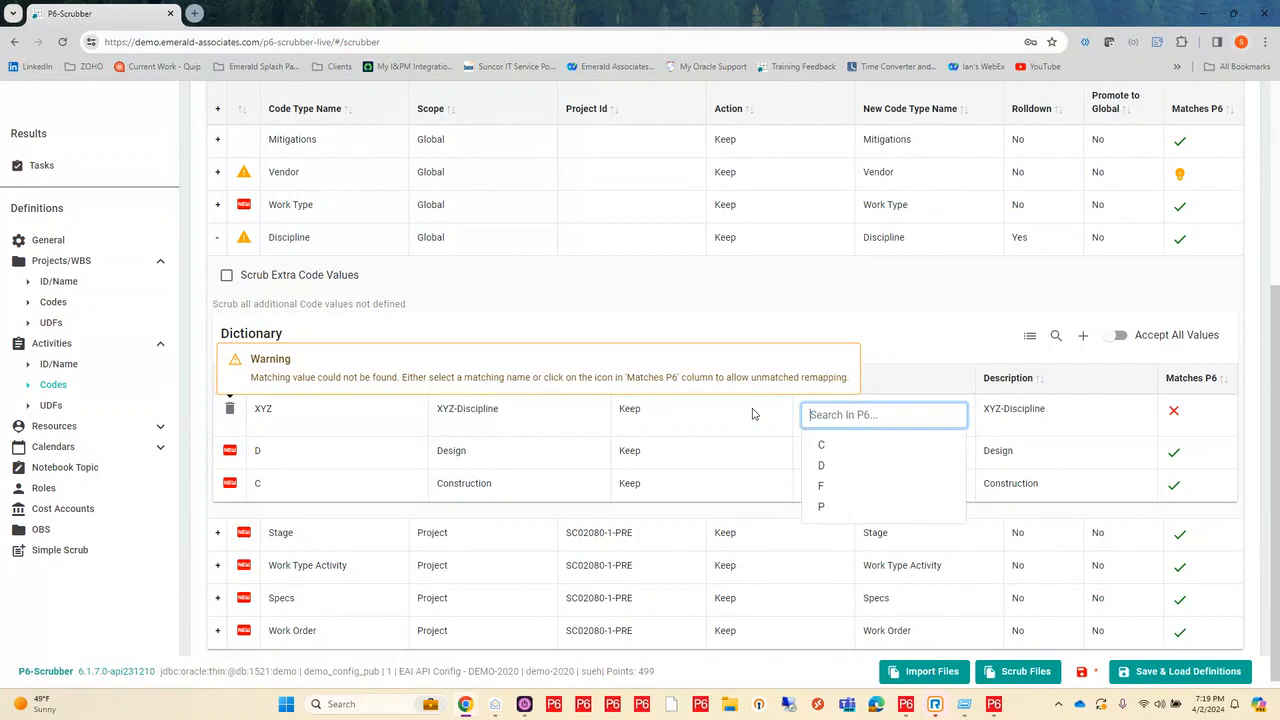
pyautogui.click(823, 505)
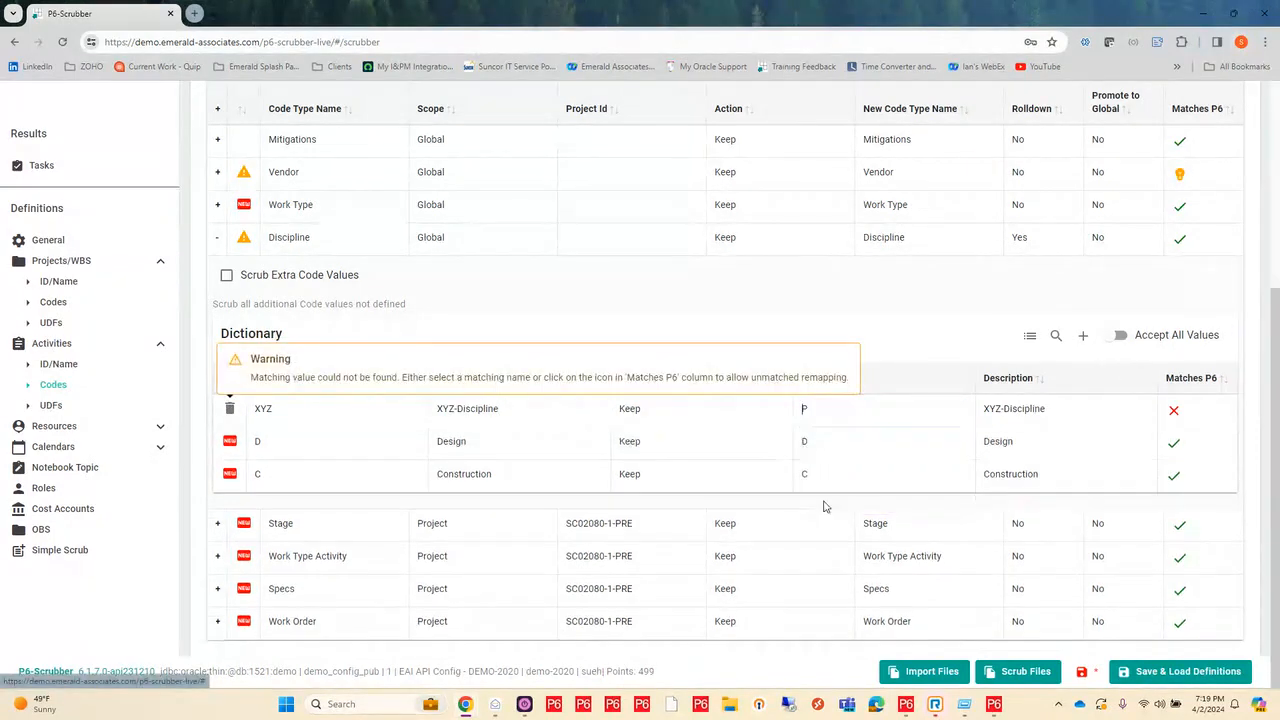
pyautogui.click(1043, 410)
pyautogui.moveTo(1043, 413); pyautogui.dragTo(985, 413)
pyautogui.press('BackSpace')
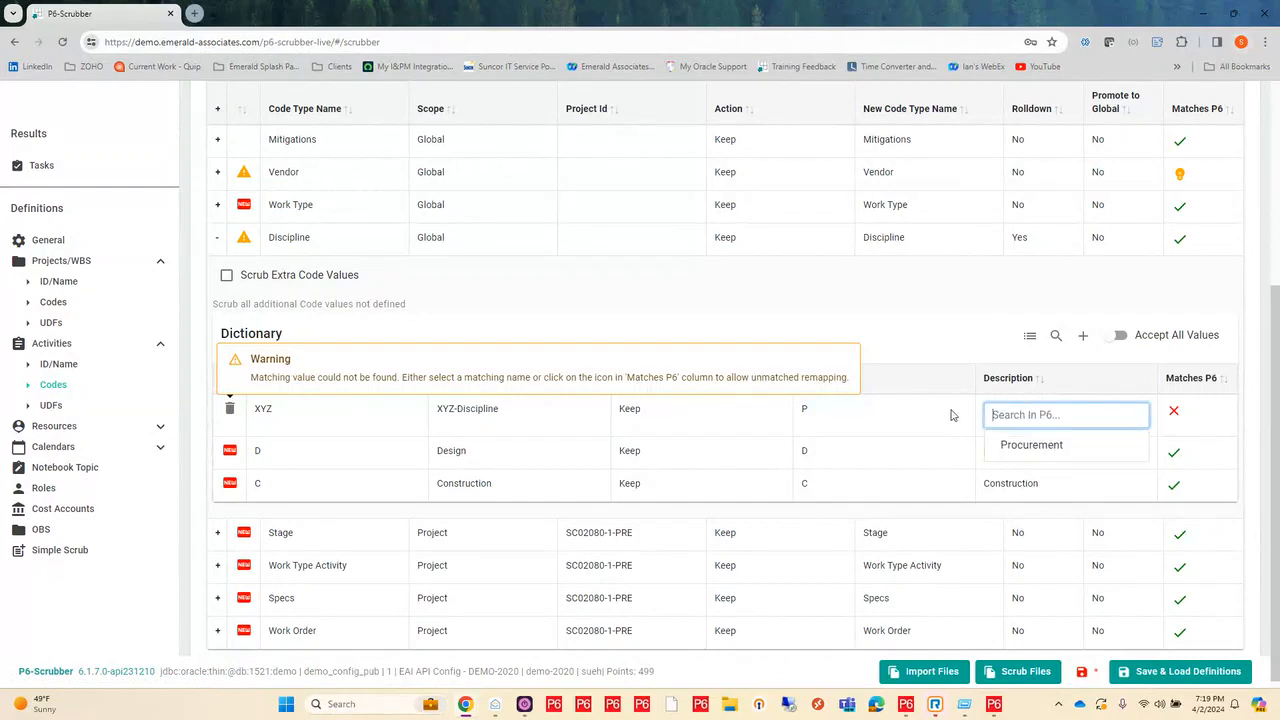
pyautogui.click(1040, 445)
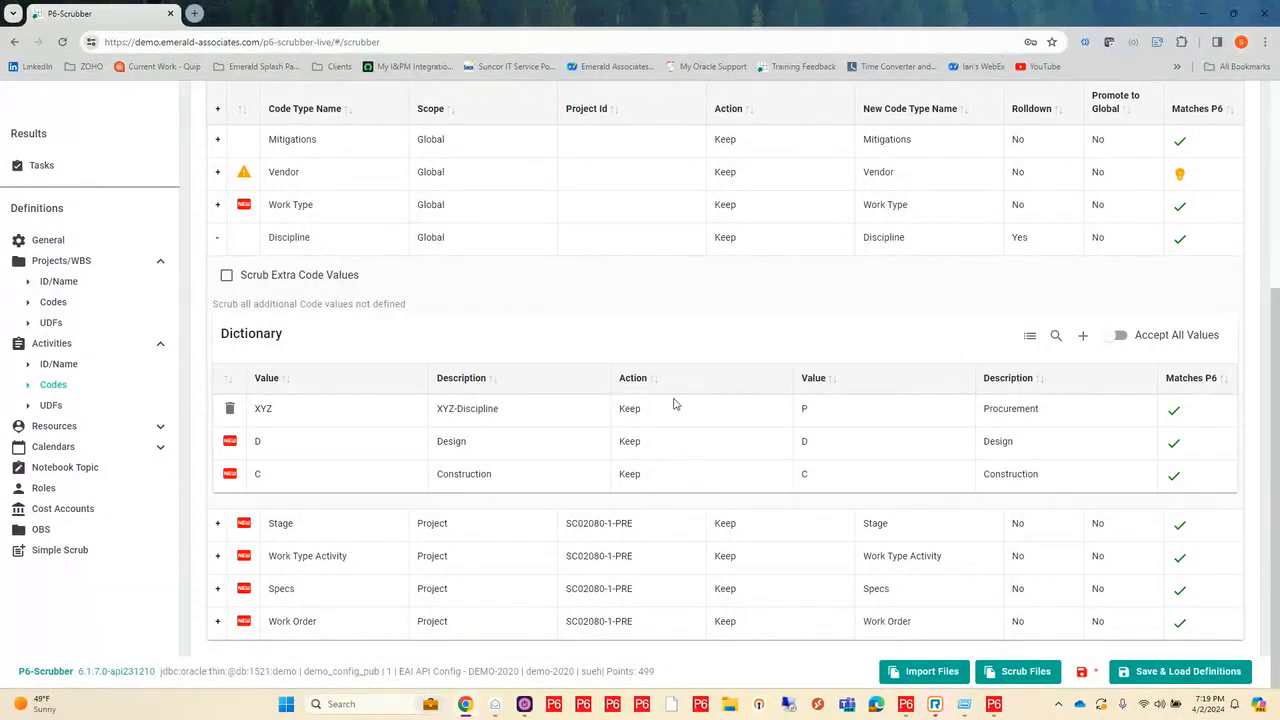
pyautogui.click(219, 242)
# Step: Remap the Vendor activity code type to the P6 code type P6SCRUB: Vendor
pyautogui.moveTo(245, 428)
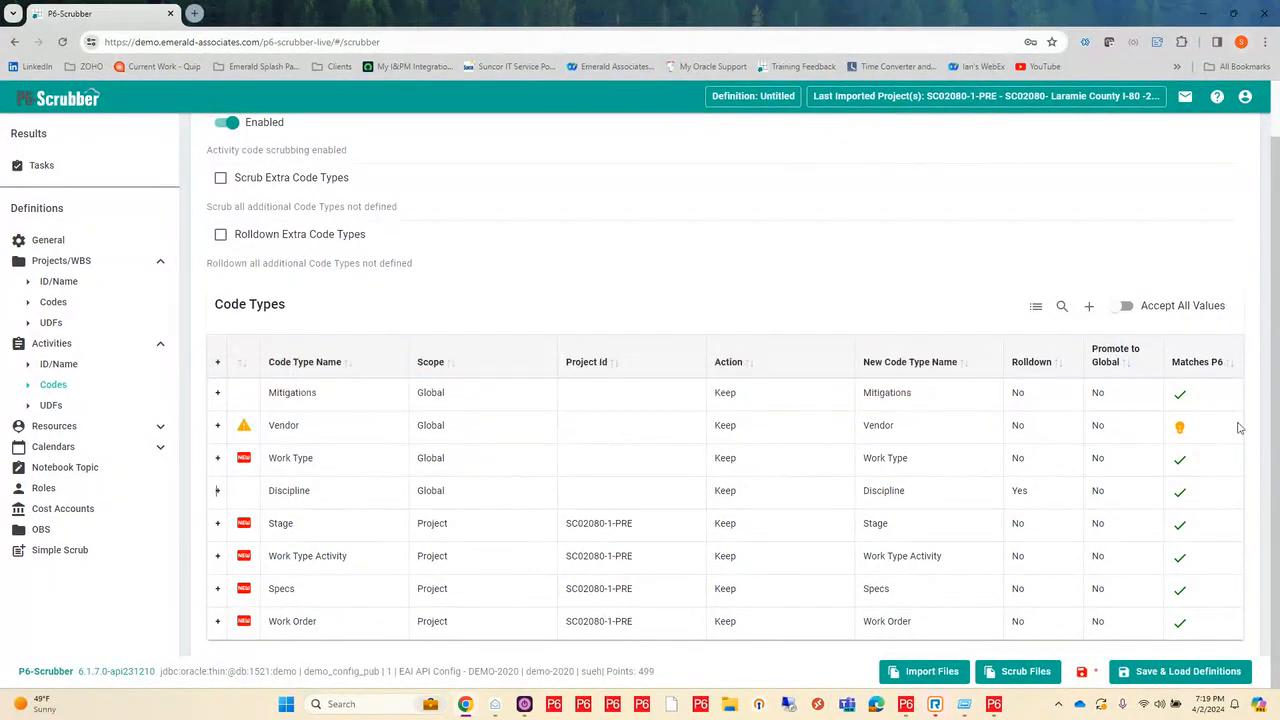
pyautogui.moveTo(1195, 430)
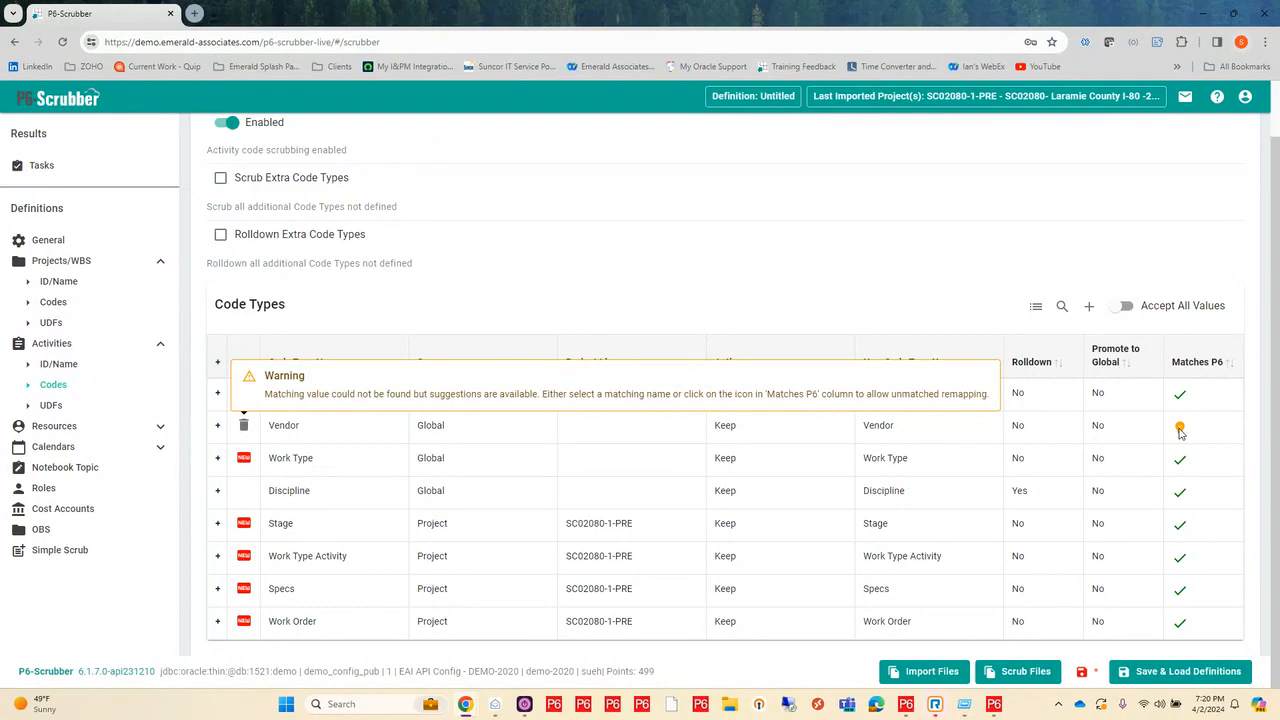
pyautogui.click(905, 432)
pyautogui.moveTo(913, 432); pyautogui.dragTo(852, 435)
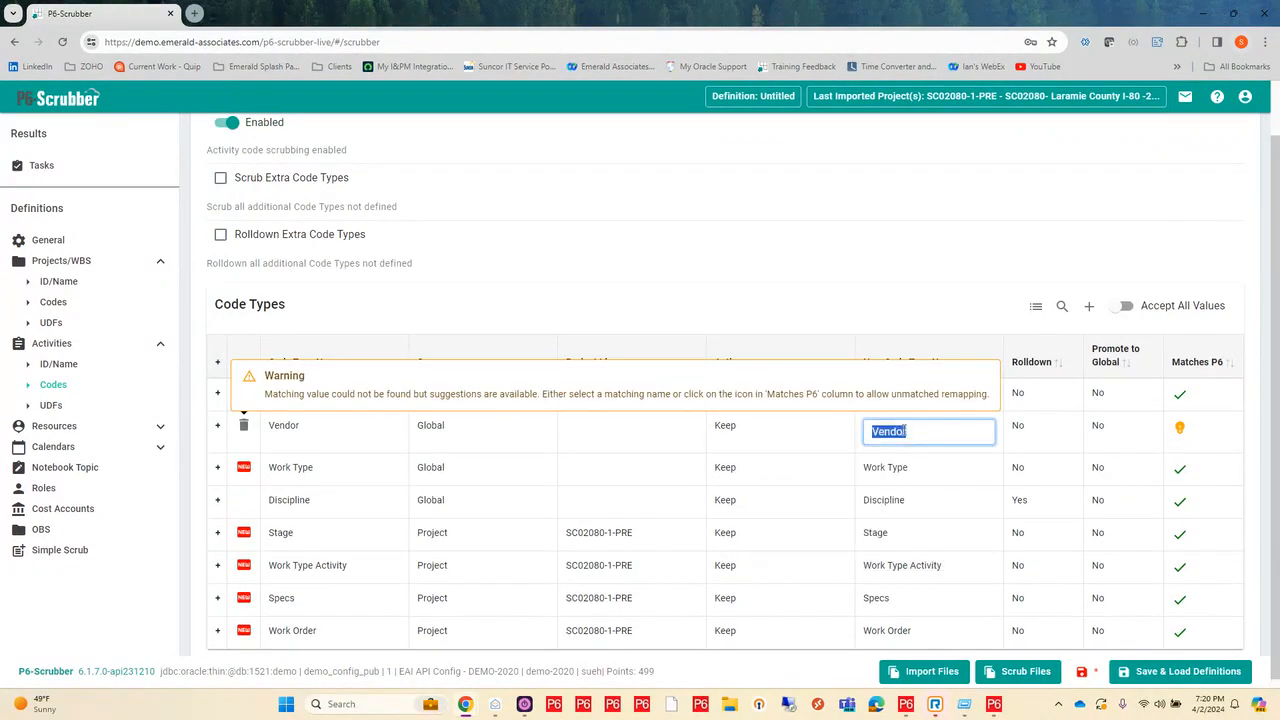
pyautogui.click(916, 432)
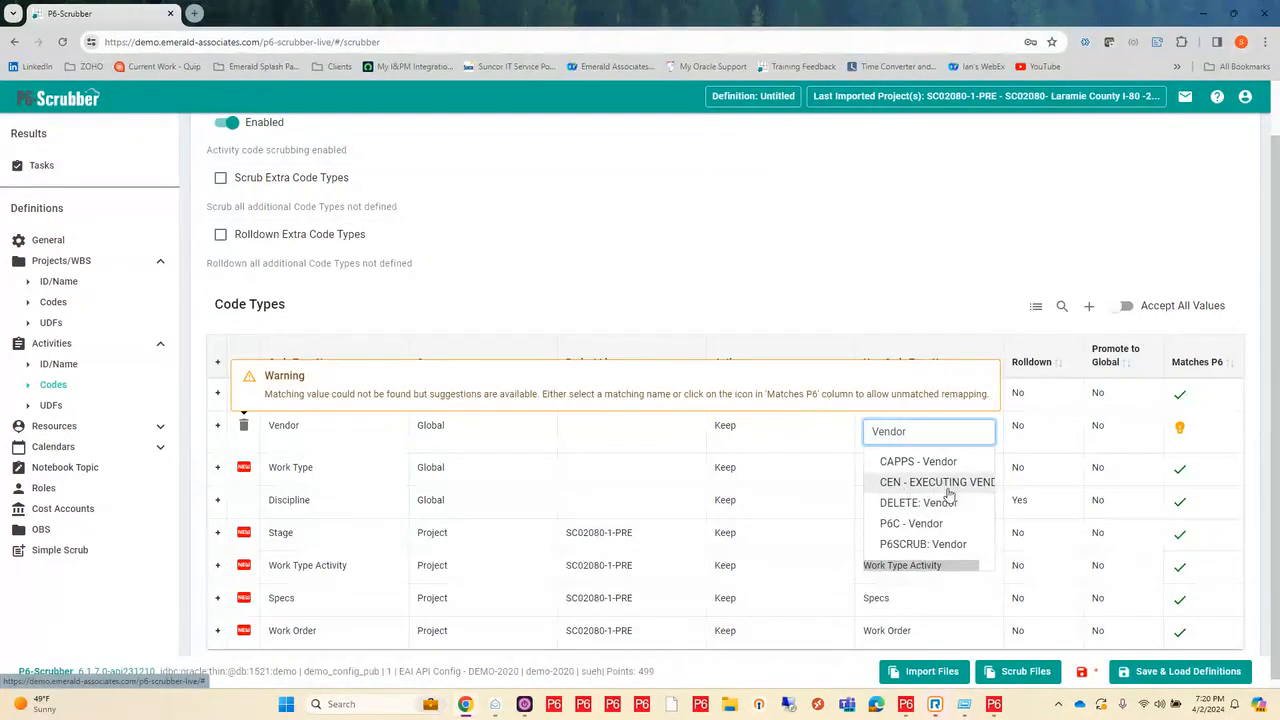
pyautogui.click(925, 545)
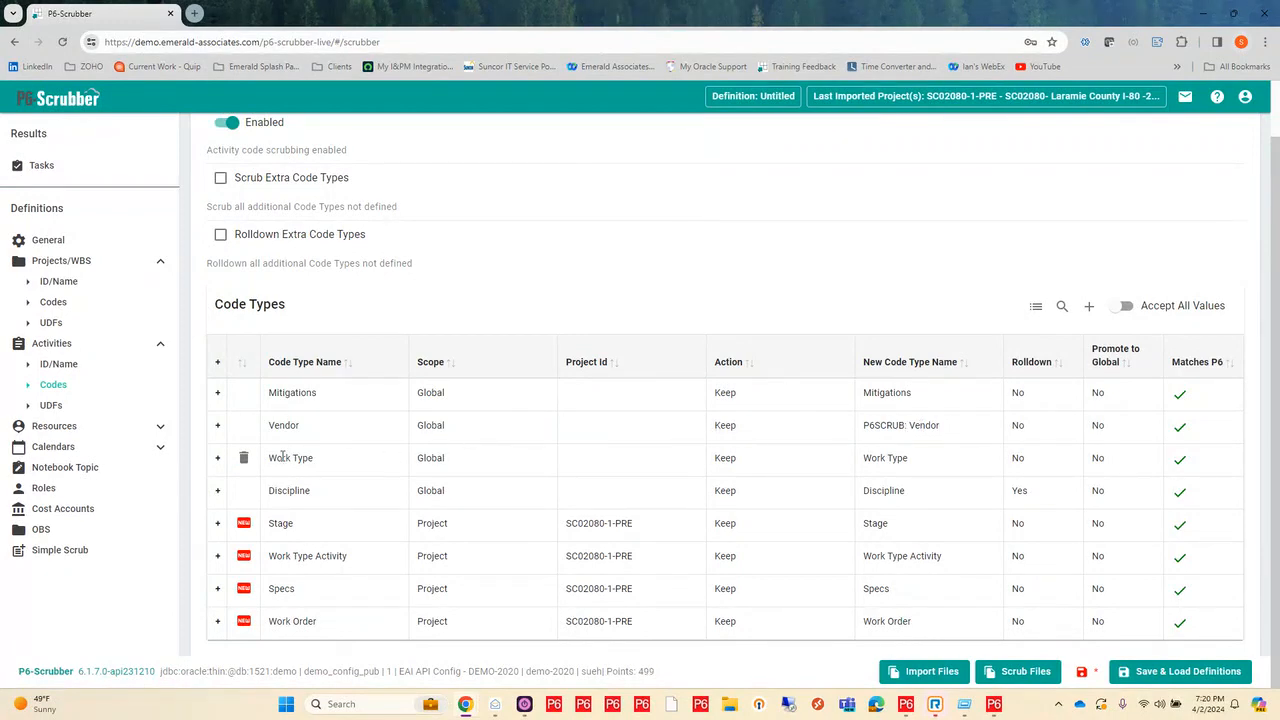
# Step: Examine the Vendor code type's dictionary values and their P6 matches, and collapse the dictionary
pyautogui.click(218, 425)
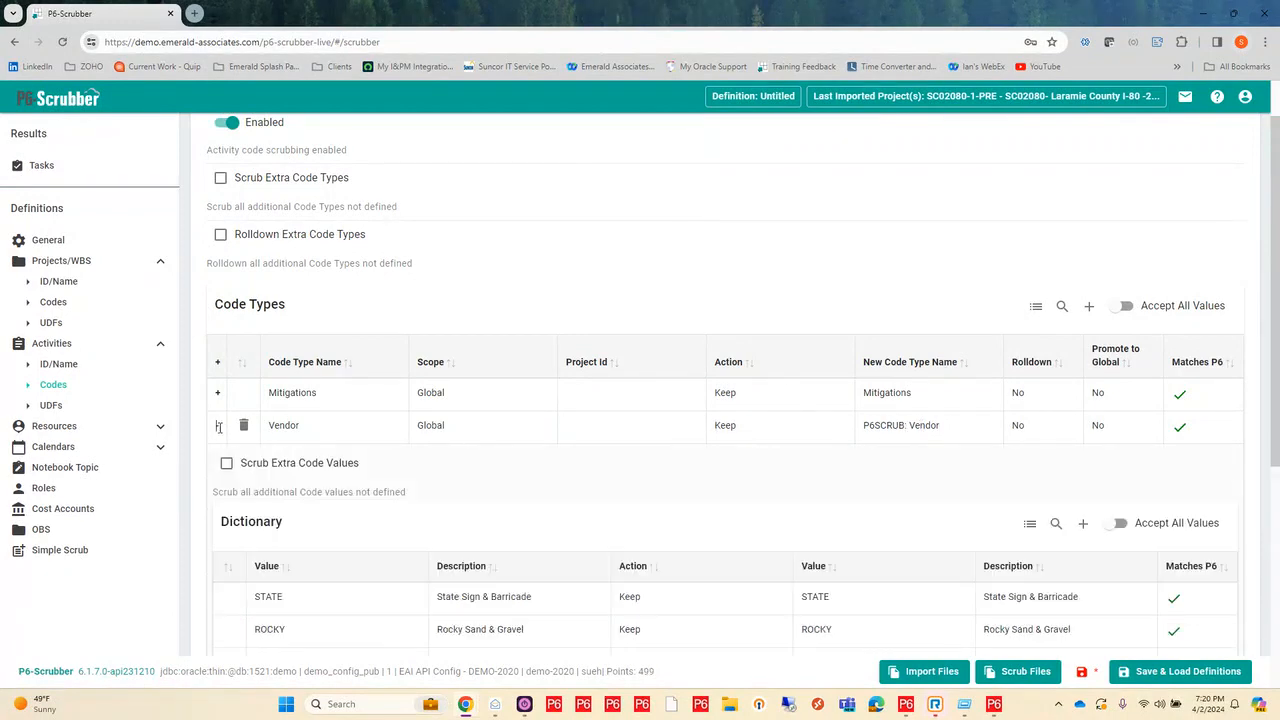
pyautogui.scroll(-2, 583, 472)
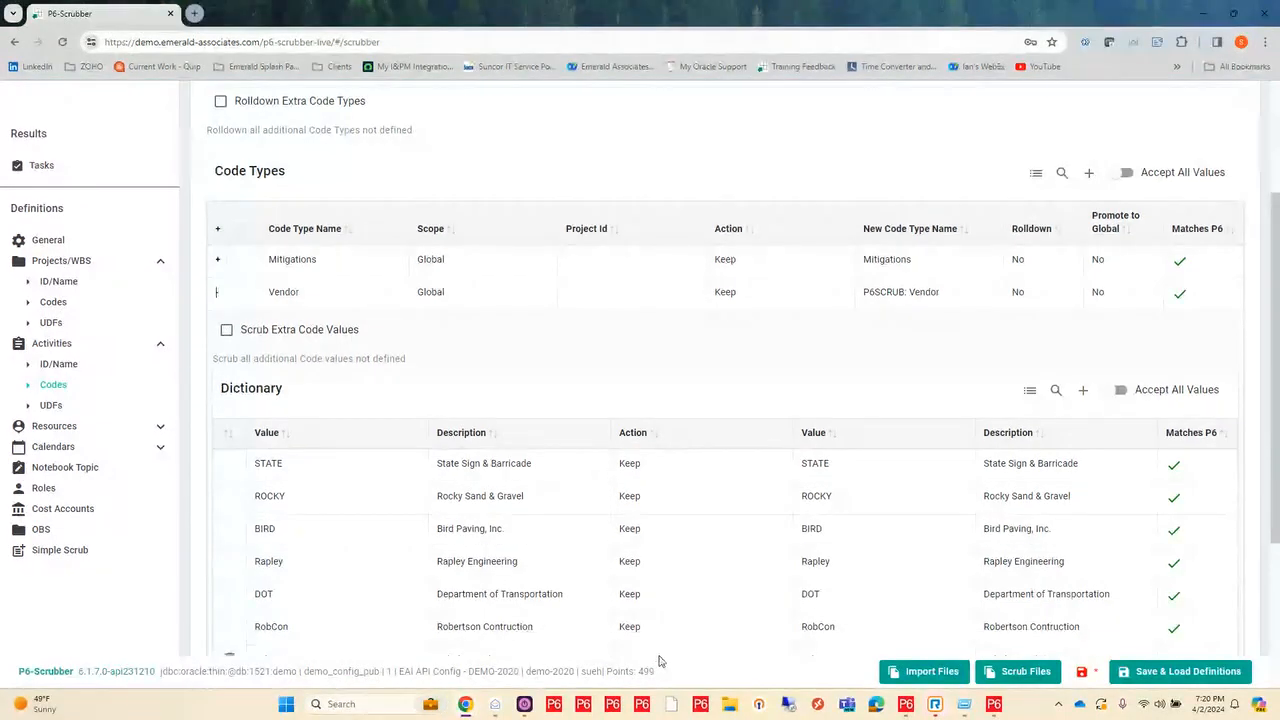
pyautogui.scroll(-1, 628, 527)
pyautogui.scroll(-2, 628, 527)
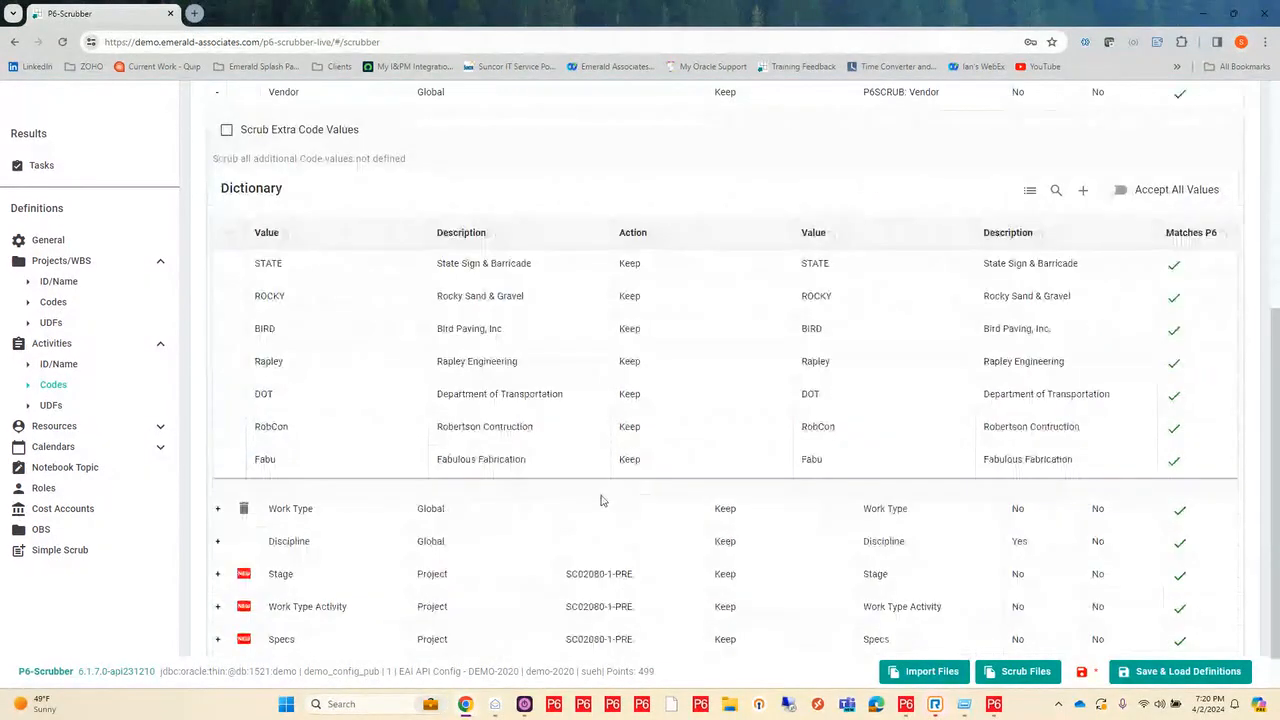
pyautogui.scroll(6, 243, 377)
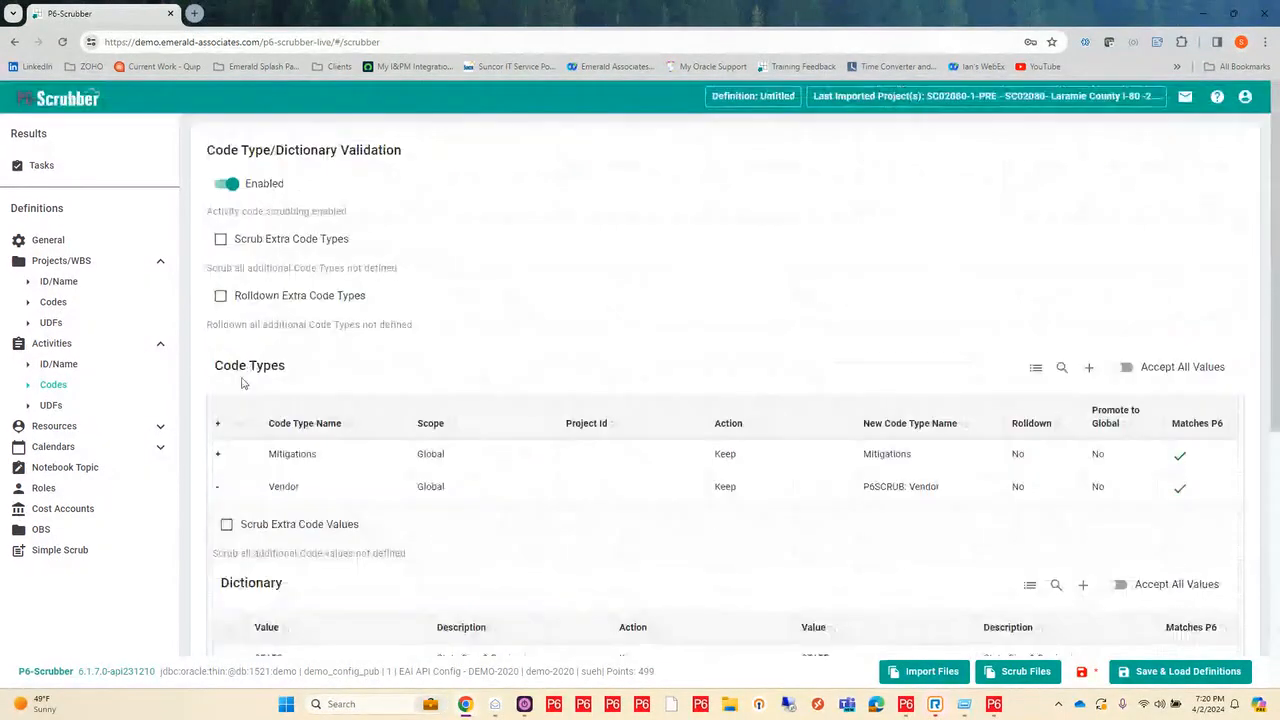
pyautogui.click(218, 486)
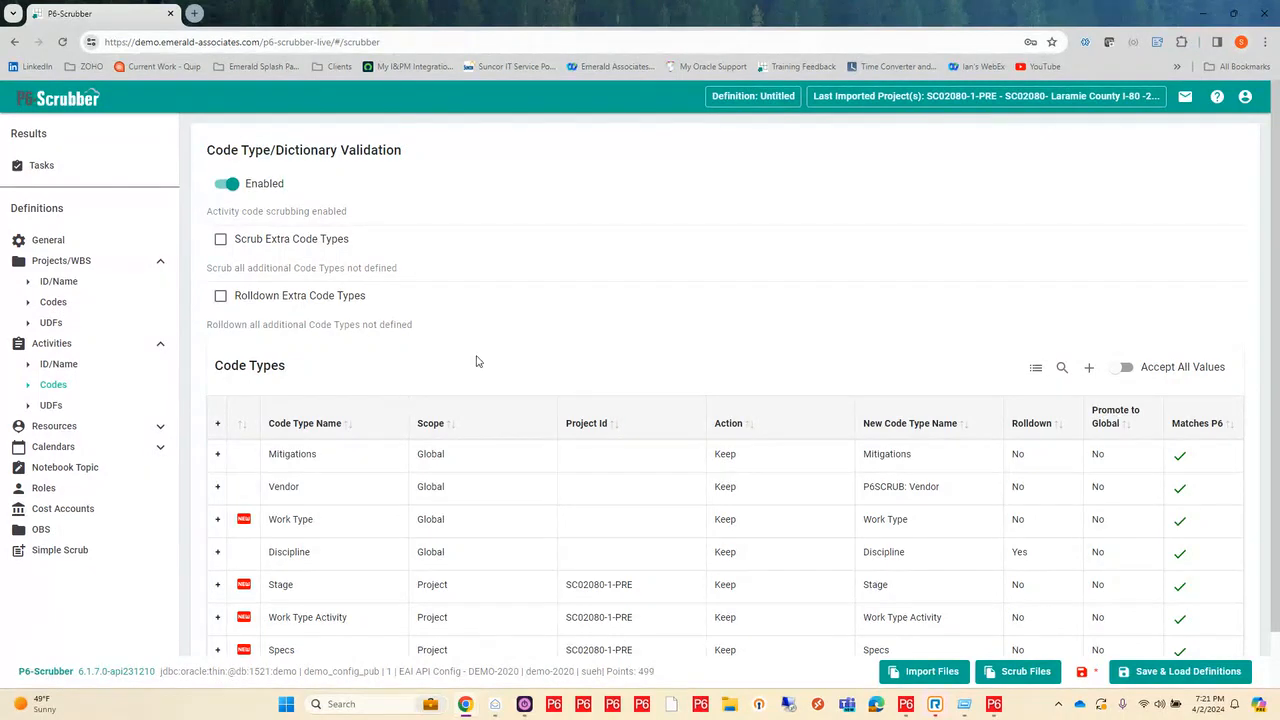
pyautogui.scroll(-1, 477, 361)
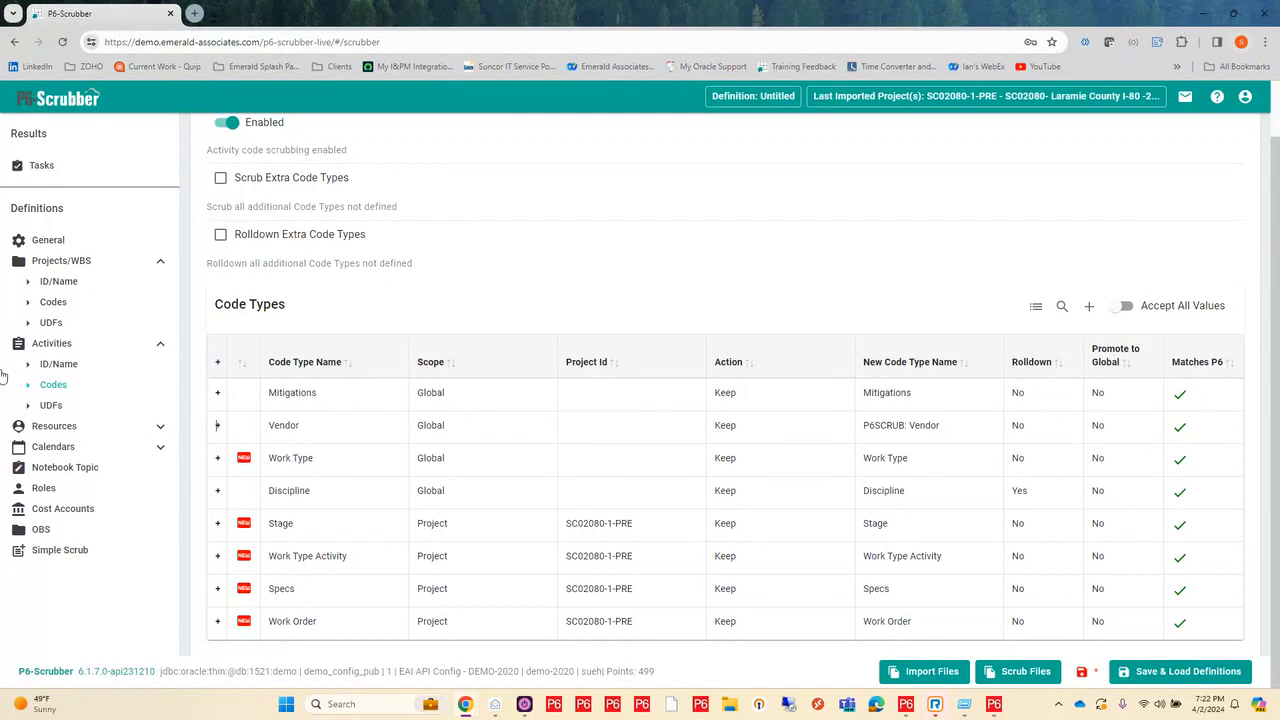
# Step: Enable UDF scrubbing for activities and scrub extra UDFs in the Risk, Issue and Expense subject areas
pyautogui.click(54, 410)
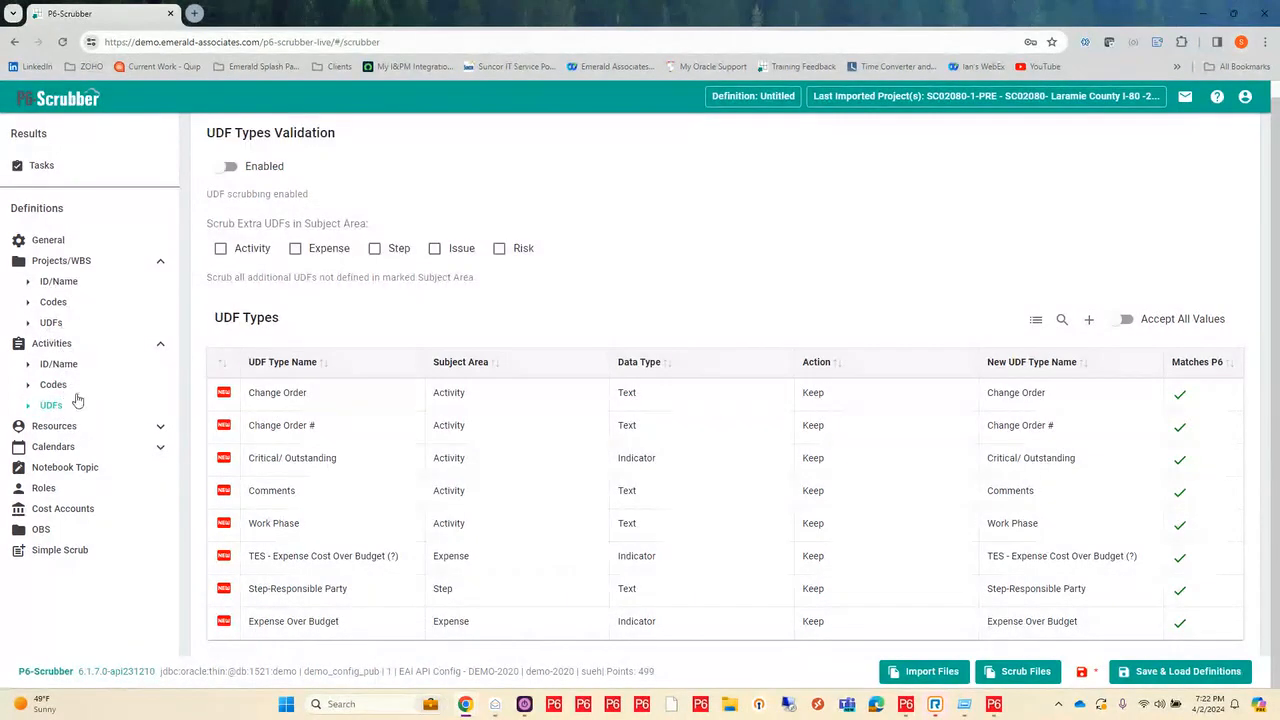
pyautogui.click(226, 168)
pyautogui.click(499, 252)
pyautogui.click(435, 251)
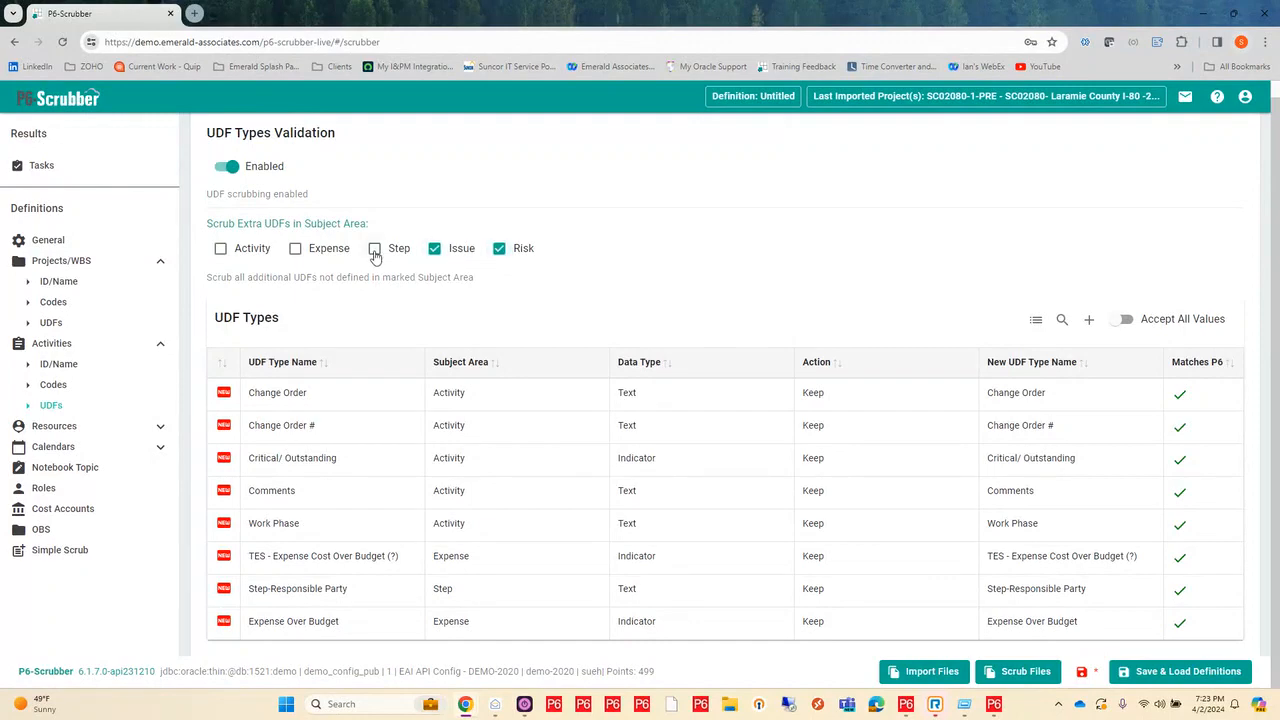
pyautogui.click(297, 250)
# Step: Set the action of the TES - Expense Cost Over Budget (?) activity UDF type to Scrub
pyautogui.click(818, 556)
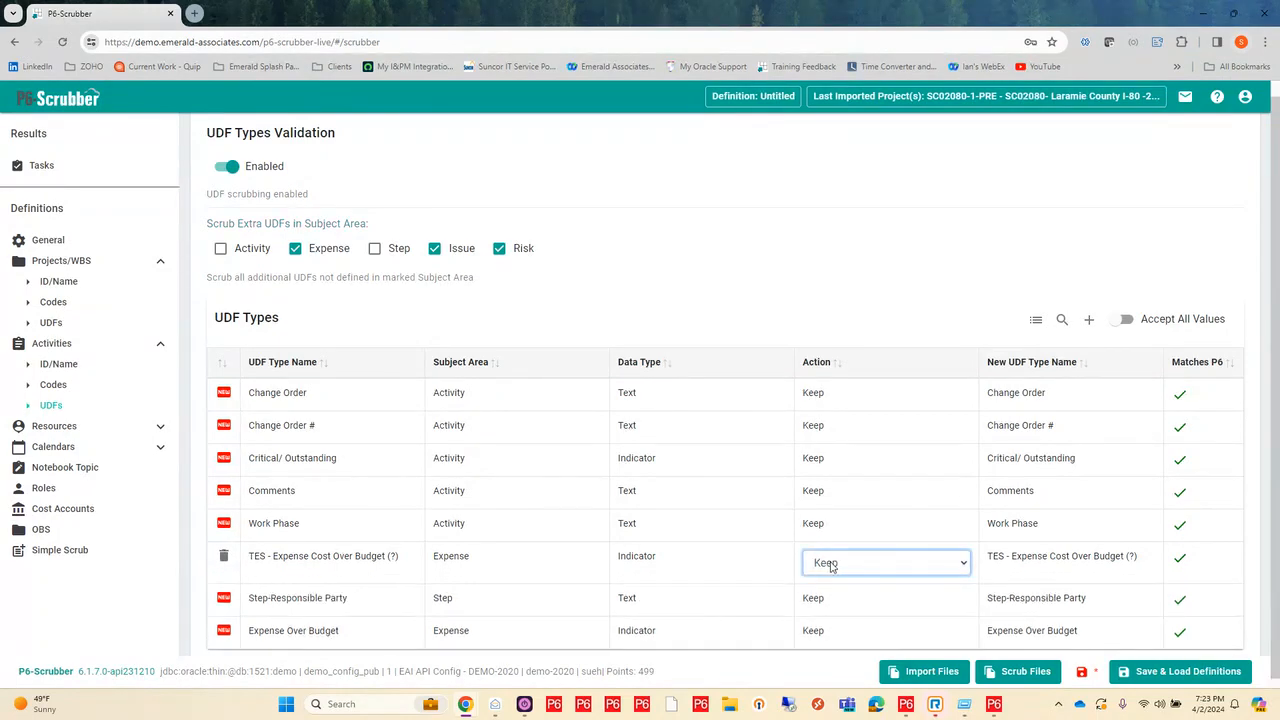
pyautogui.click(827, 564)
pyautogui.click(851, 600)
pyautogui.click(921, 503)
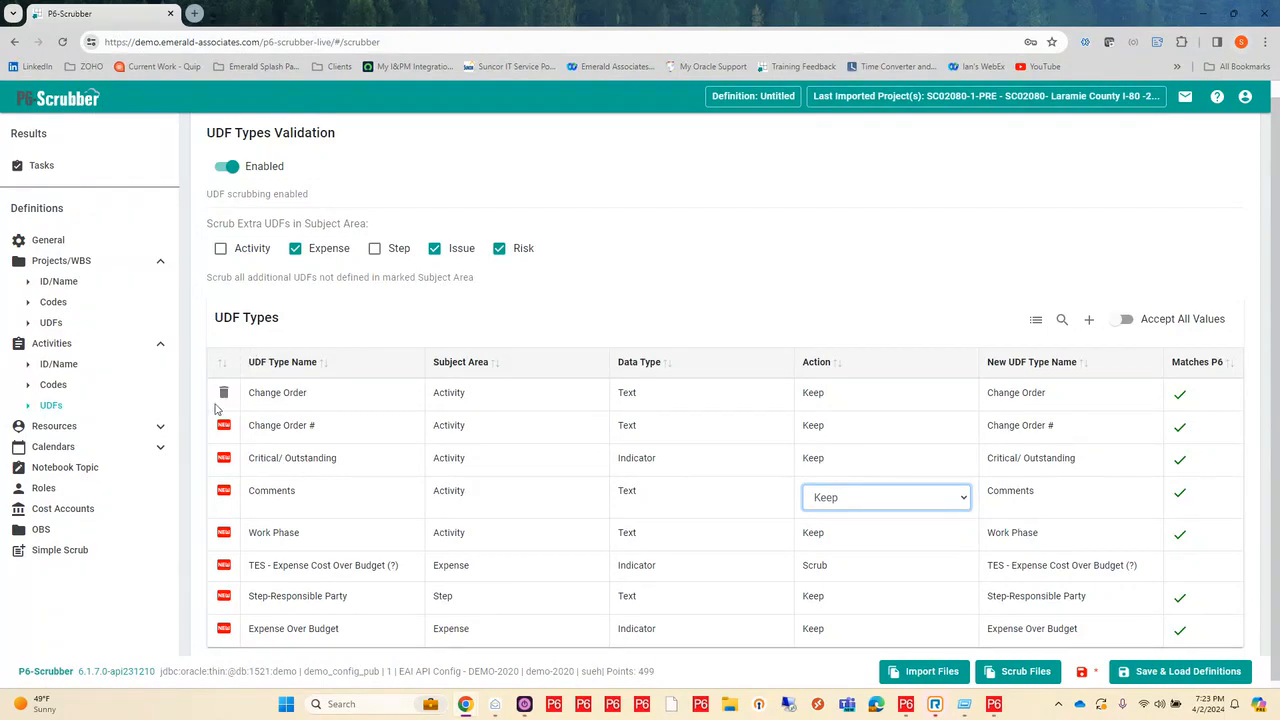
# Step: Enable Resource Remapping in the resource definitions
pyautogui.click(160, 427)
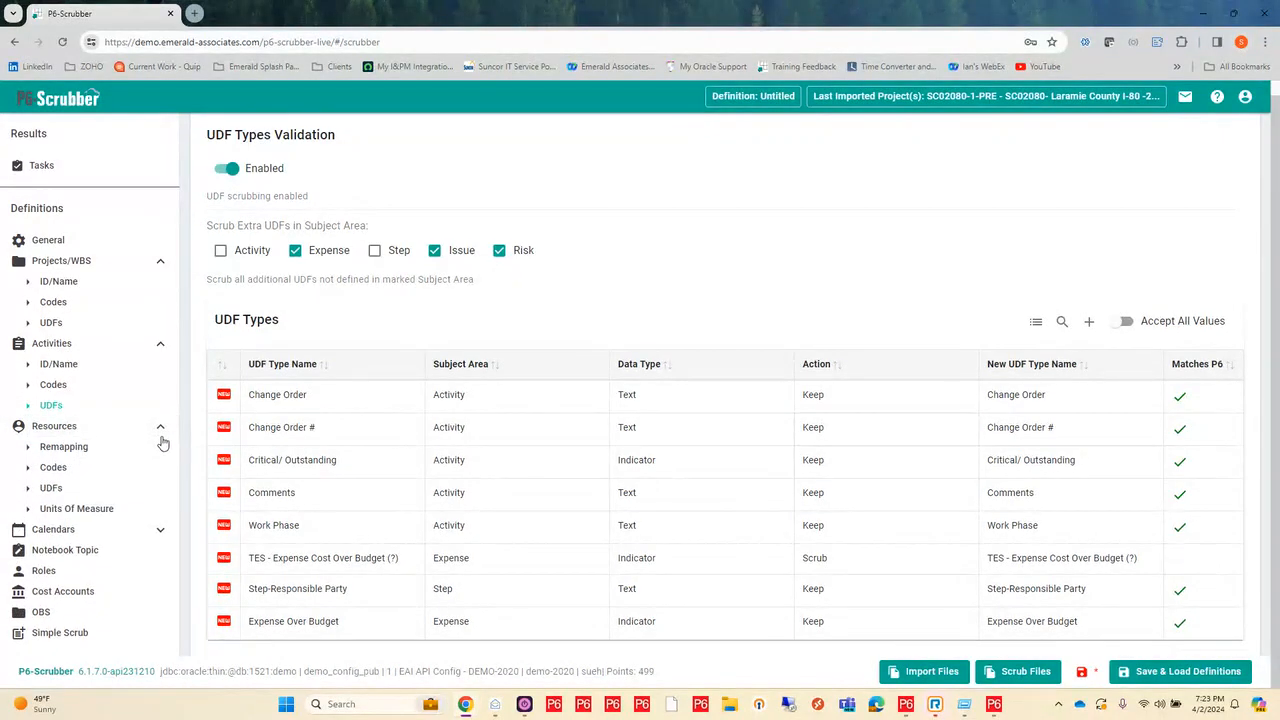
pyautogui.click(66, 449)
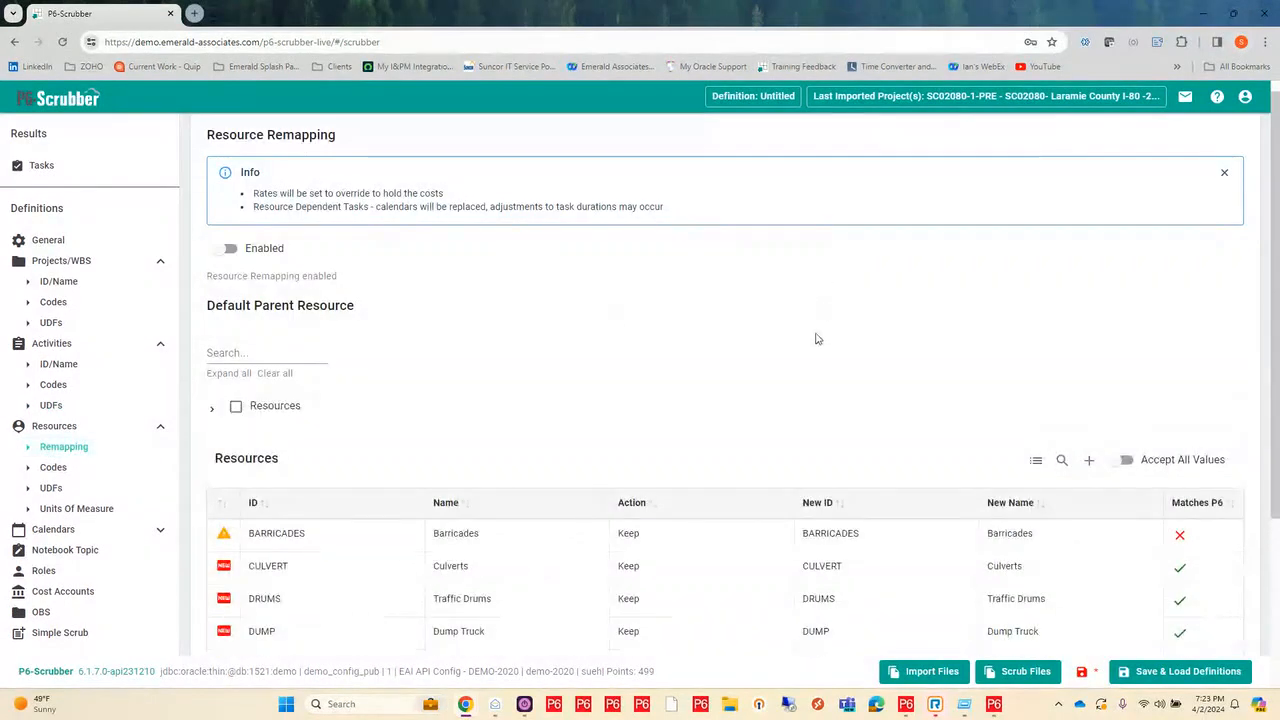
pyautogui.scroll(-2, 763, 336)
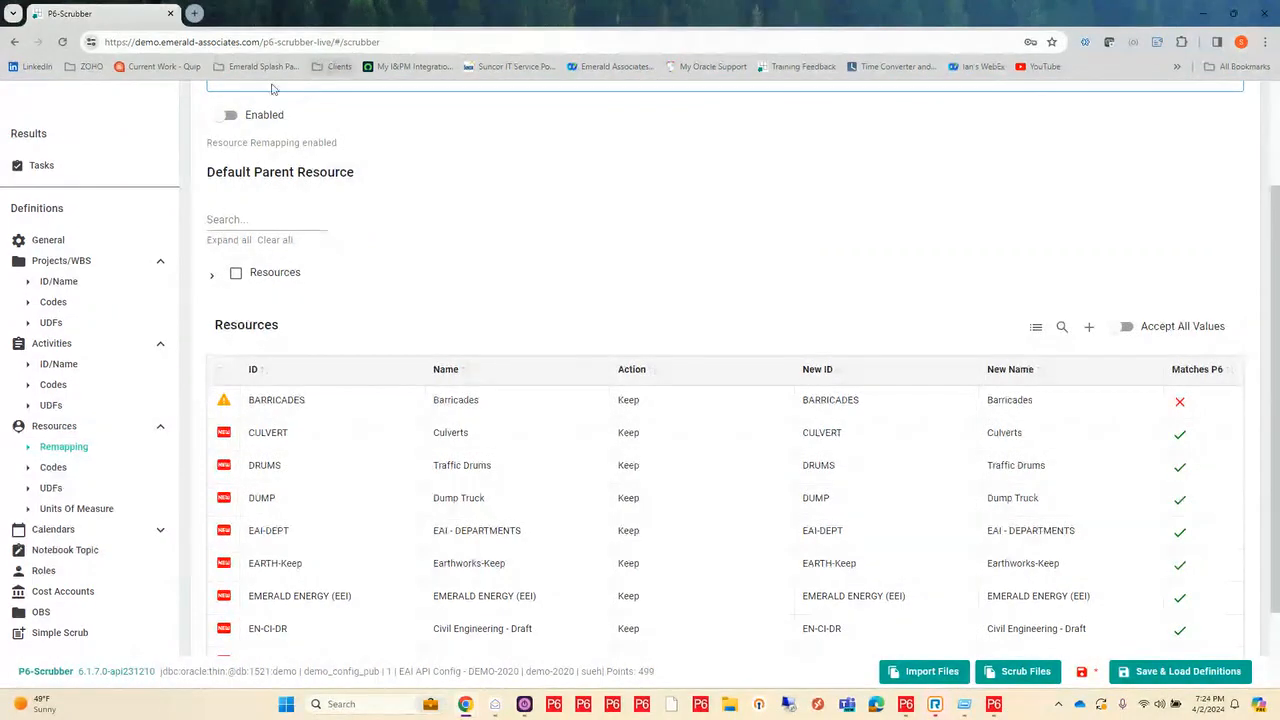
pyautogui.click(231, 116)
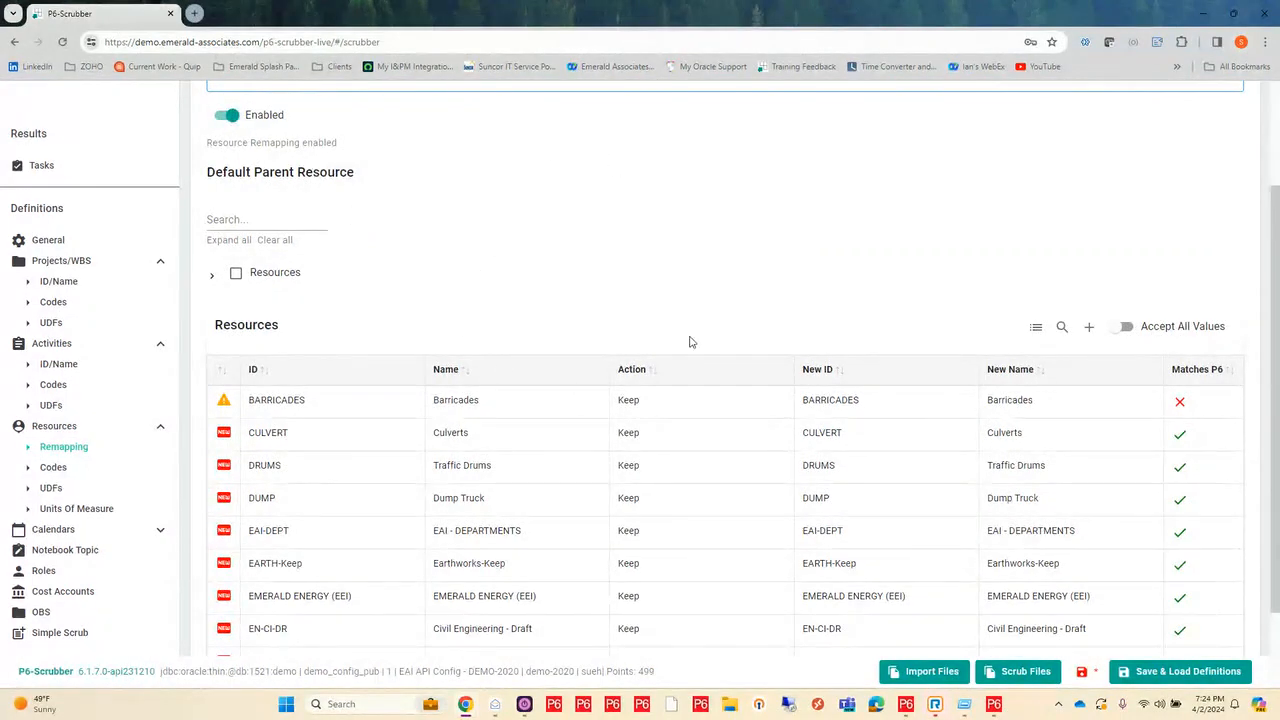
# Step: Look through all pages of the imported resources list for resources that do not match P6
pyautogui.scroll(-2, 638, 345)
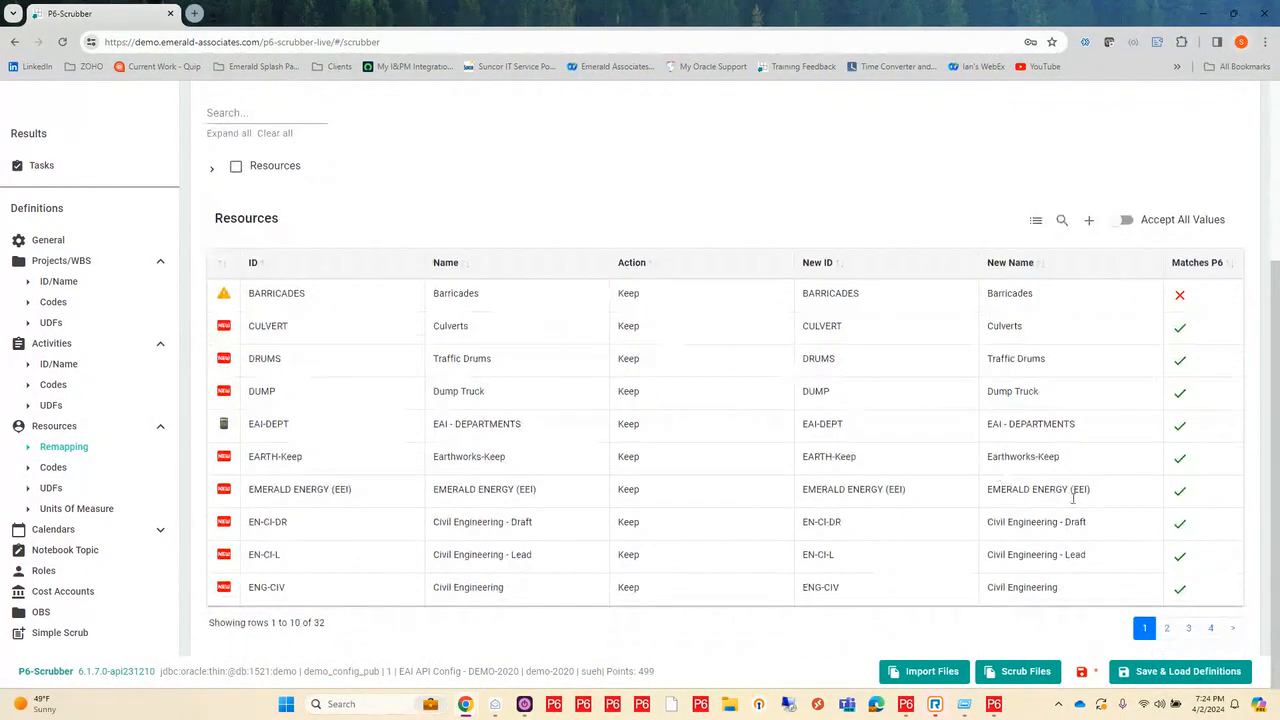
pyautogui.click(1166, 628)
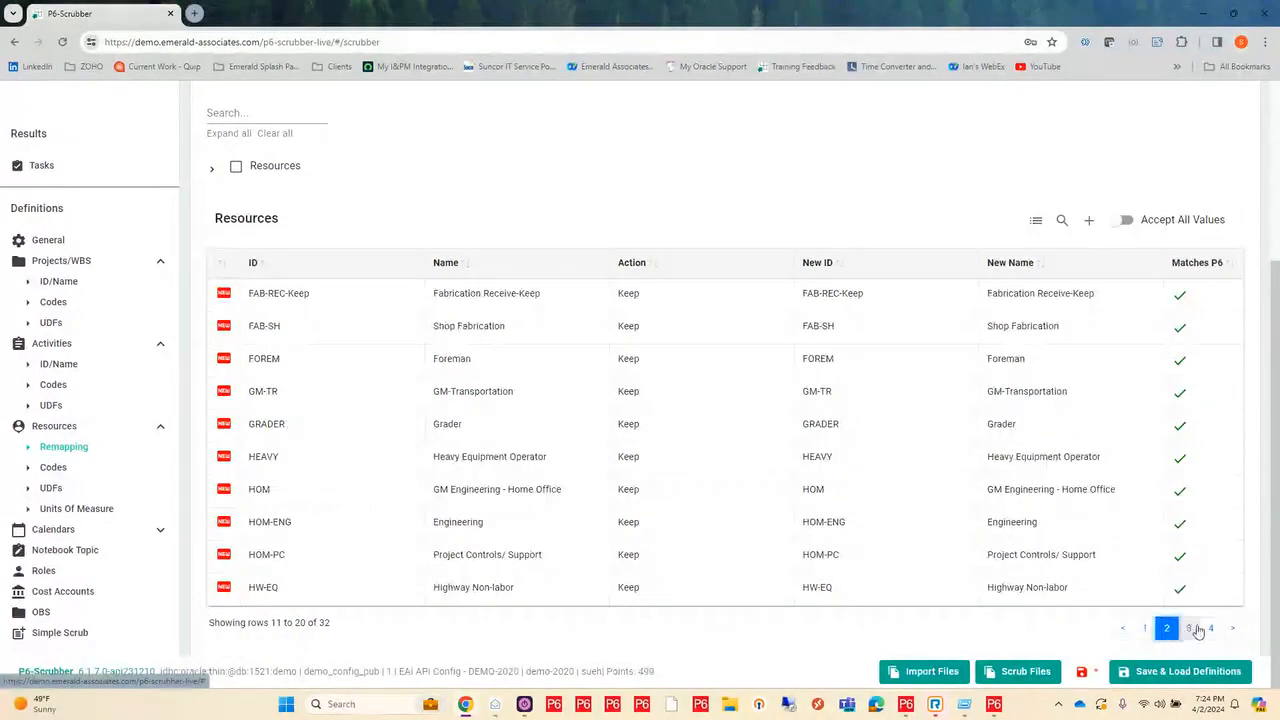
pyautogui.click(1190, 630)
pyautogui.click(1211, 630)
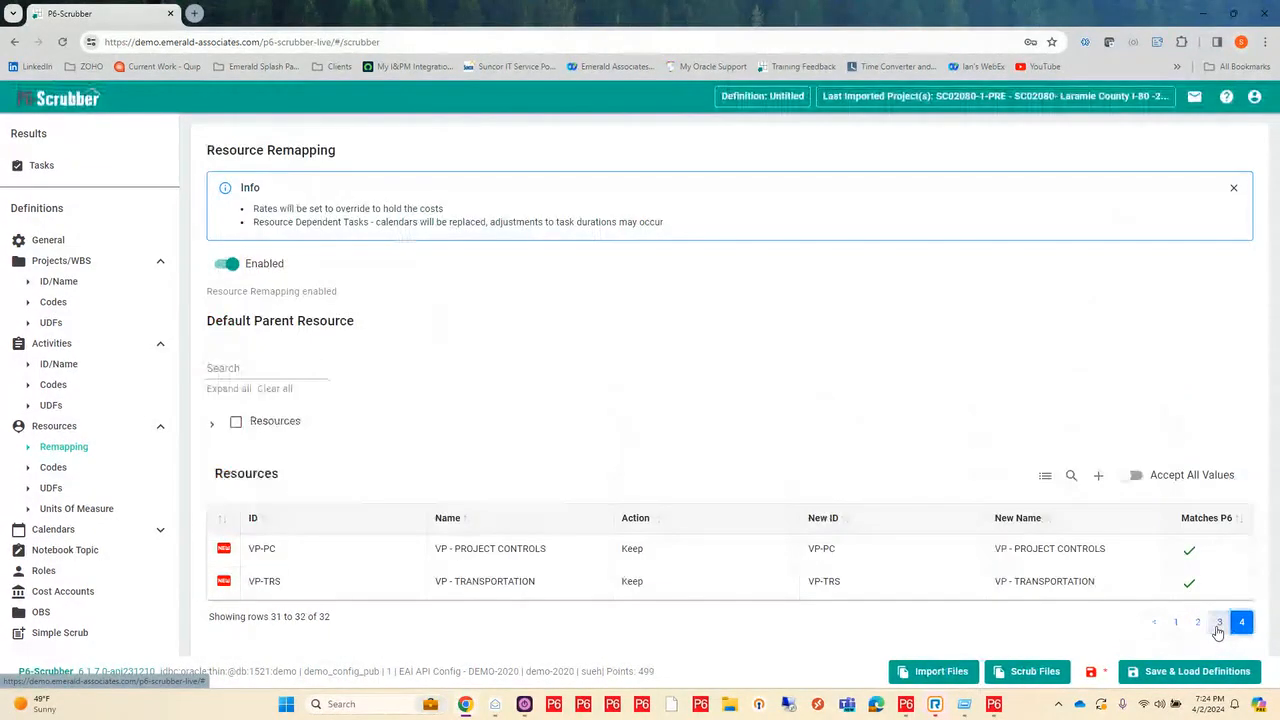
pyautogui.click(1175, 624)
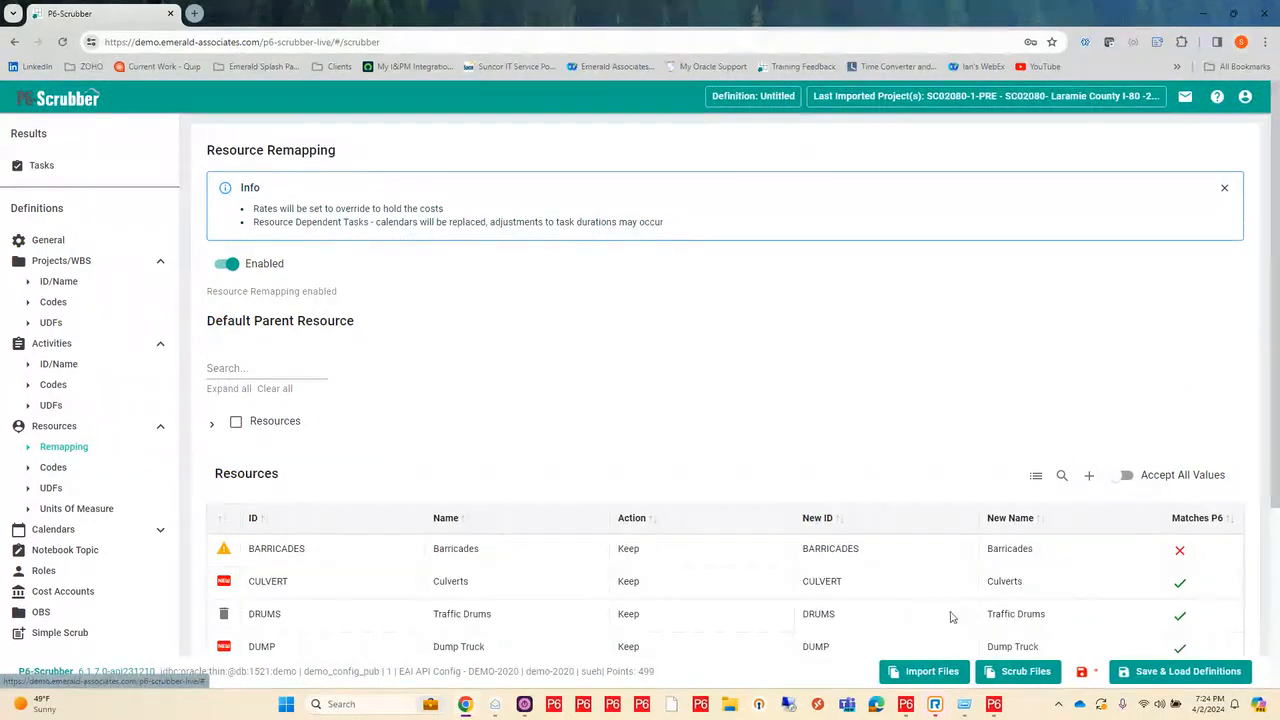
pyautogui.scroll(-2, 416, 265)
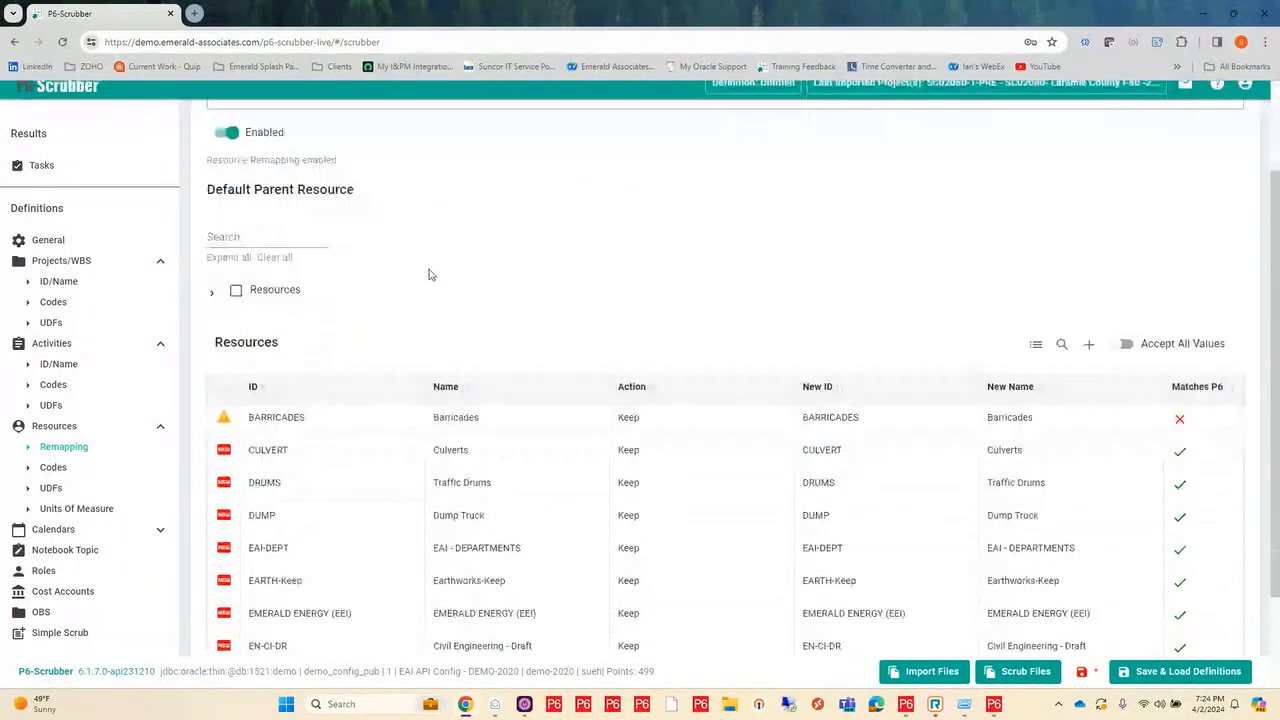
pyautogui.scroll(-2, 530, 347)
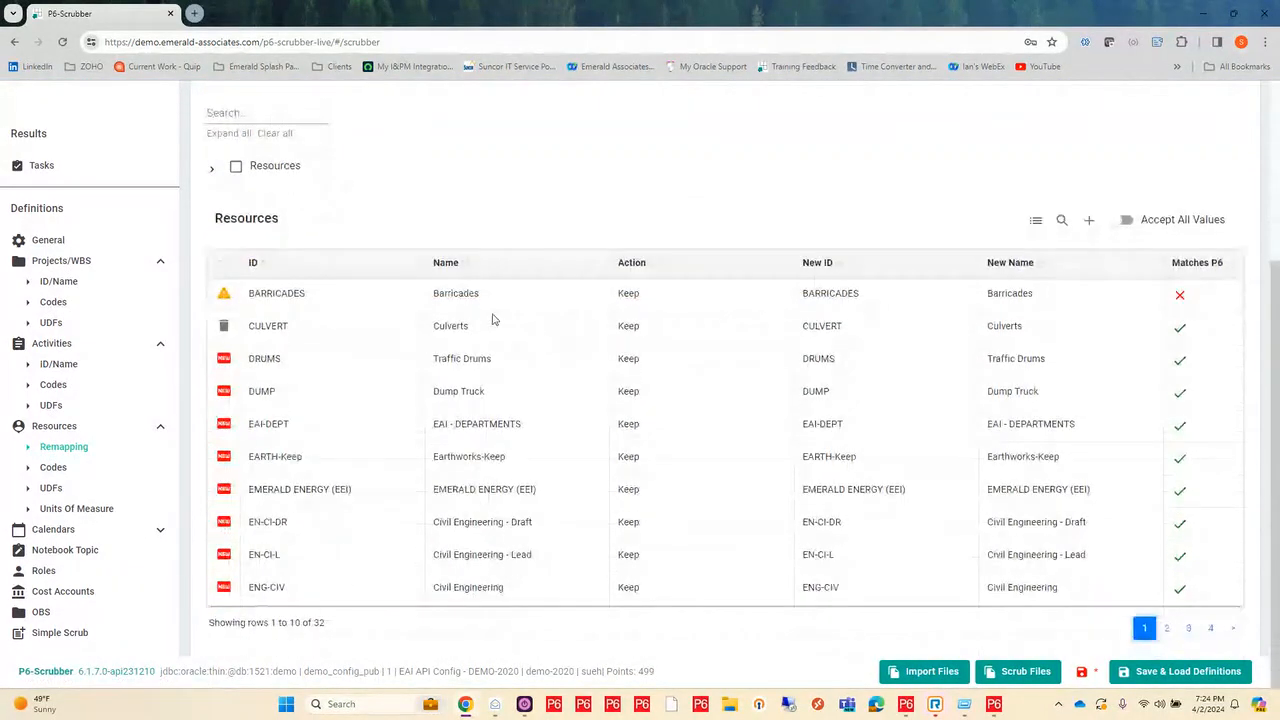
# Step: Remap the unmatched BARRICADES resource to the P6 resource ID BARRICADES with the name Barriscades
pyautogui.moveTo(376, 296)
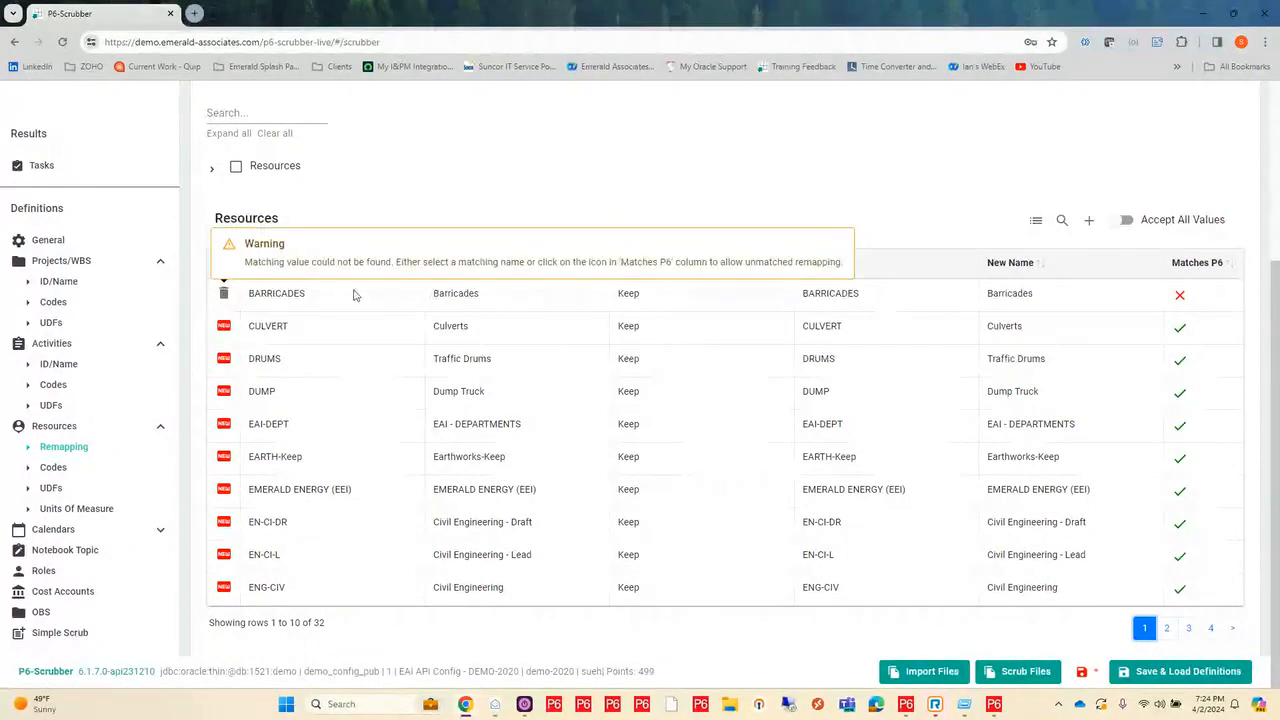
pyautogui.click(871, 295)
pyautogui.moveTo(916, 300); pyautogui.dragTo(795, 303)
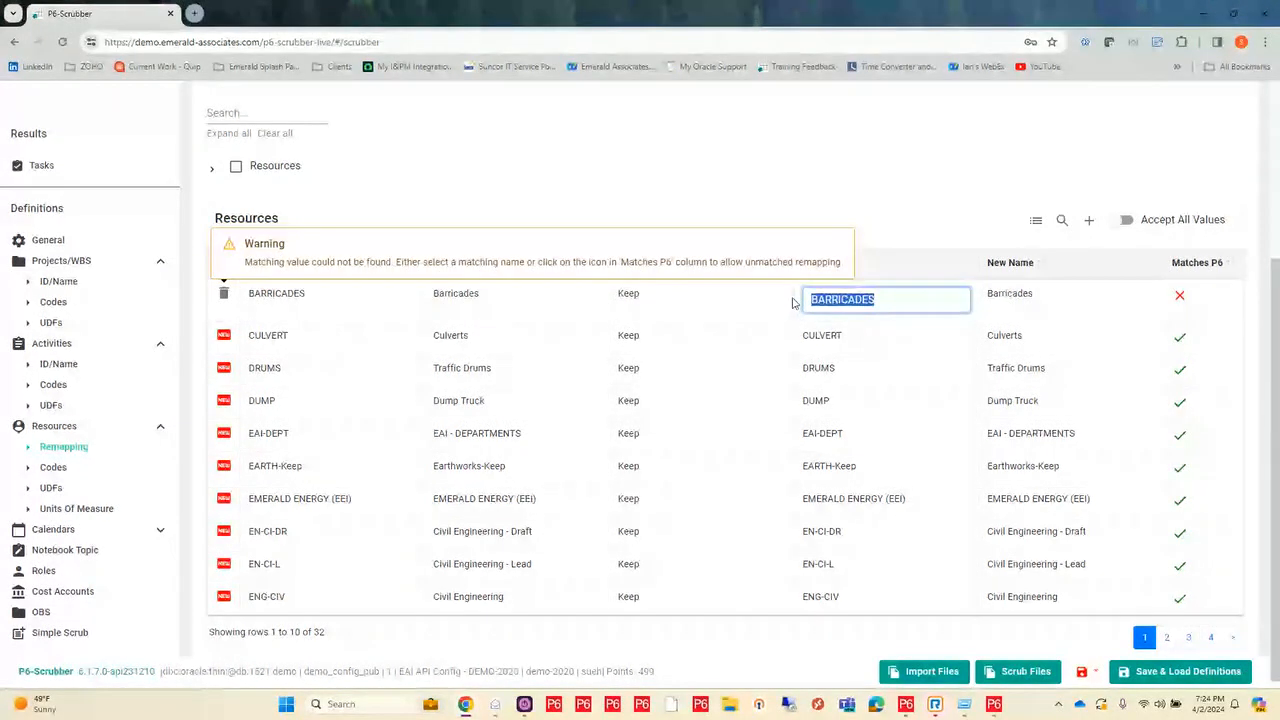
pyautogui.press('BackSpace')
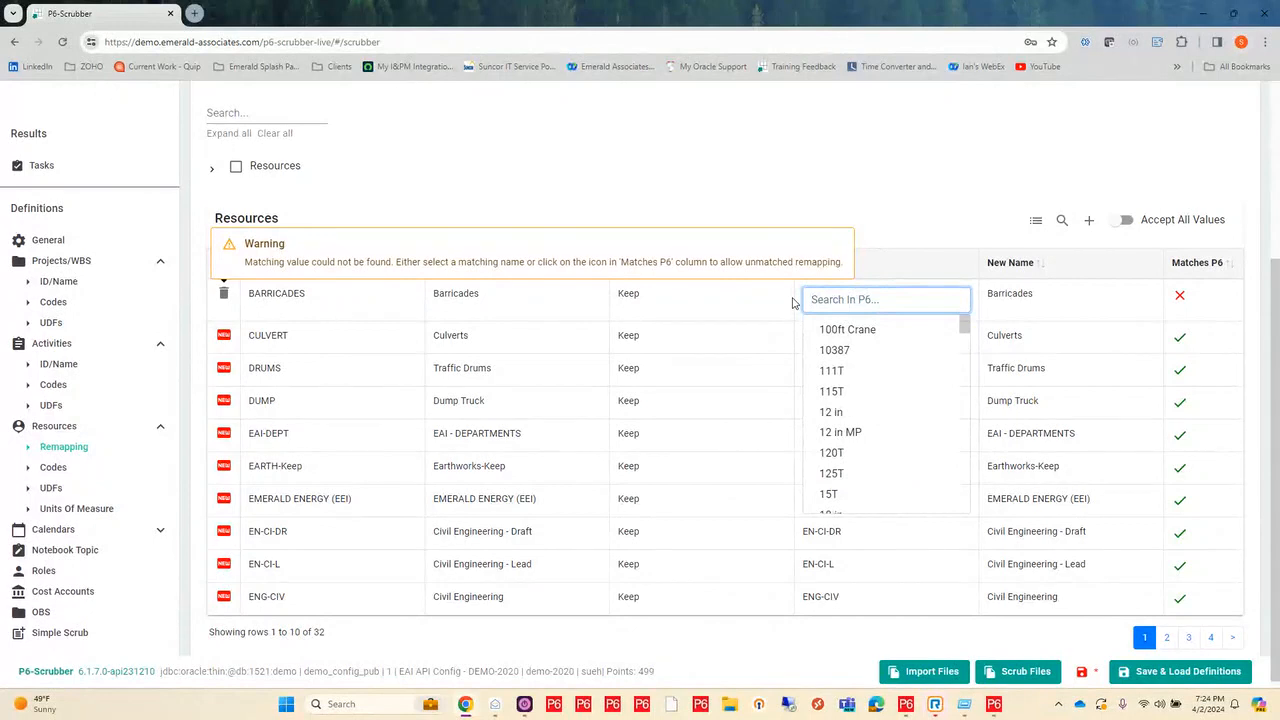
pyautogui.write('BARR')
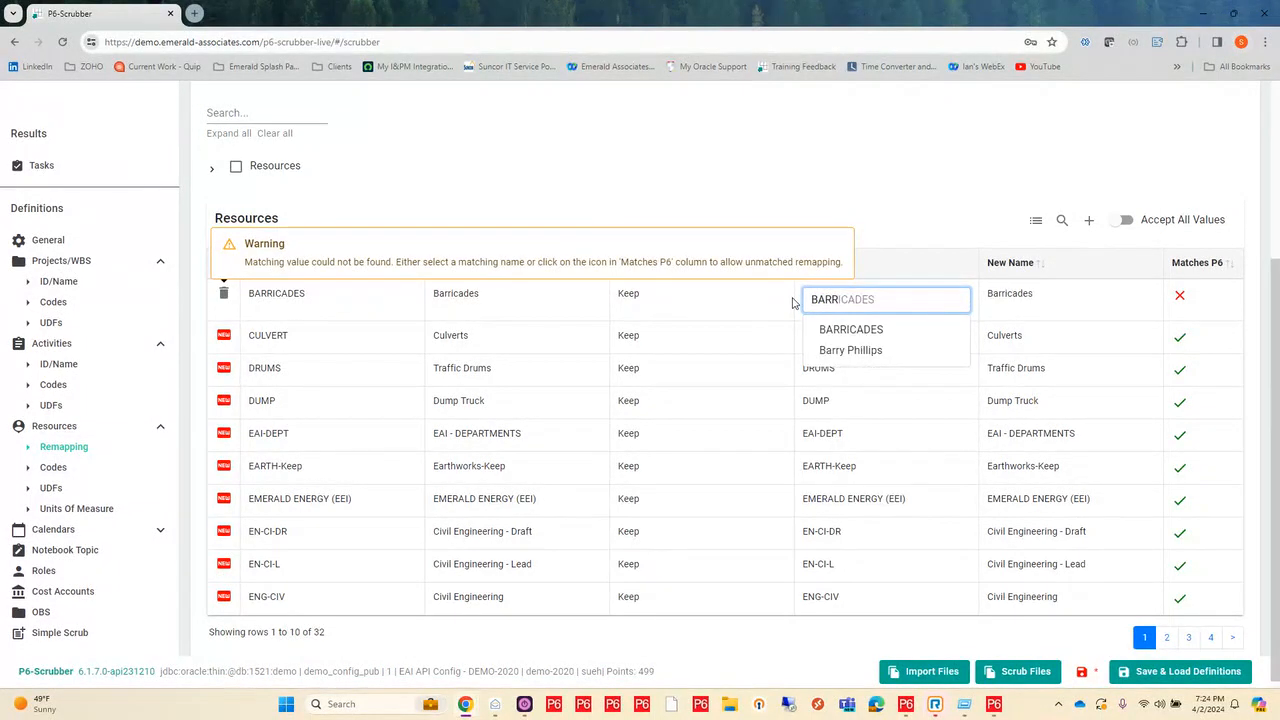
pyautogui.click(862, 332)
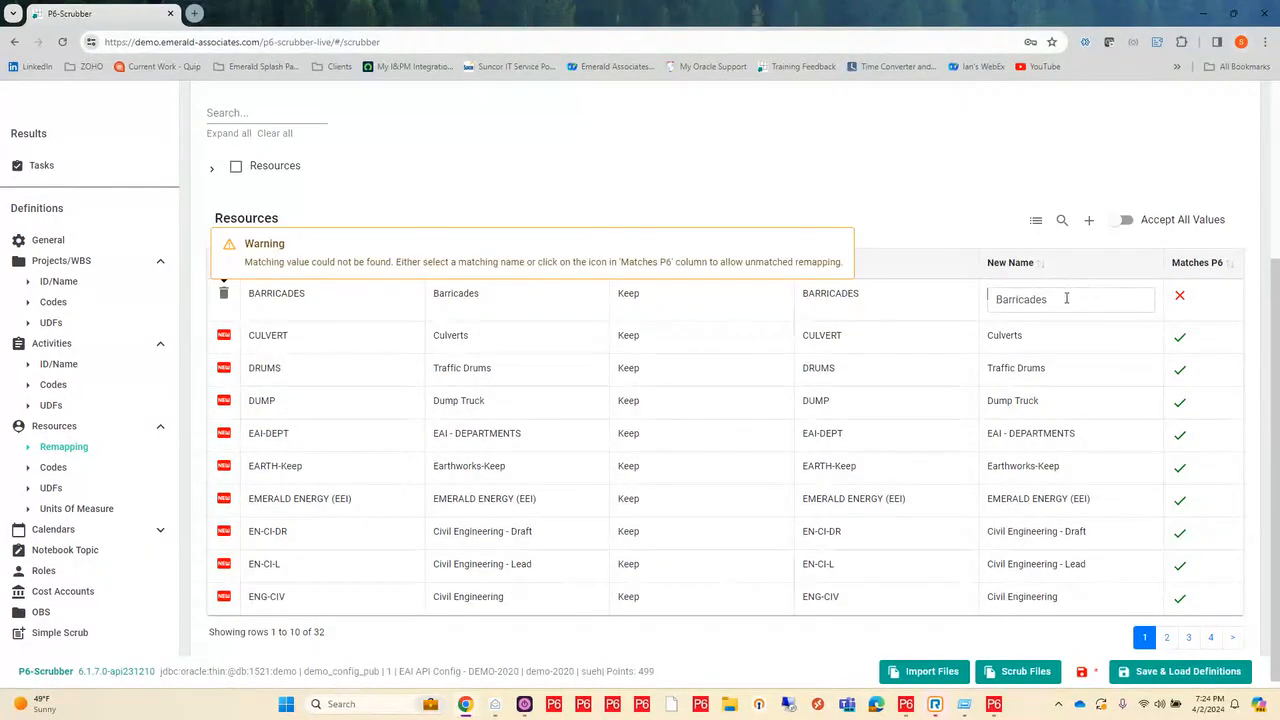
pyautogui.moveTo(1066, 297); pyautogui.dragTo(996, 303)
pyautogui.press('BackSpace')
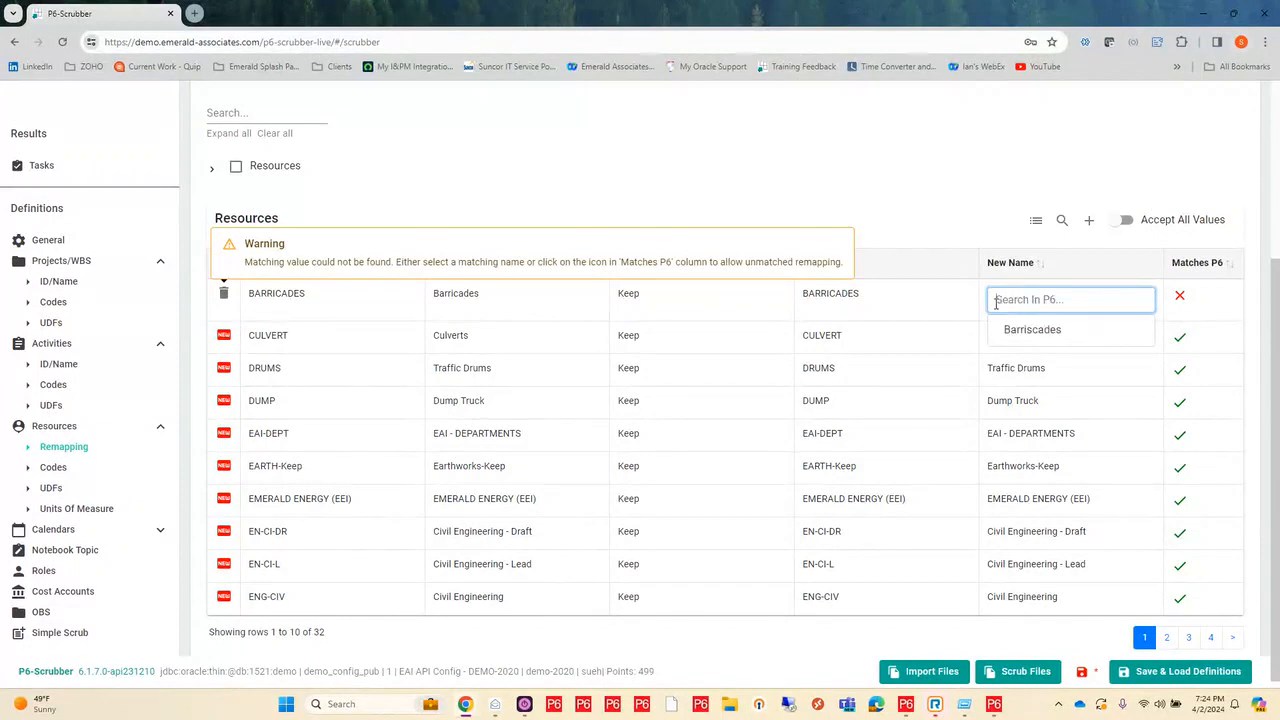
pyautogui.click(1065, 337)
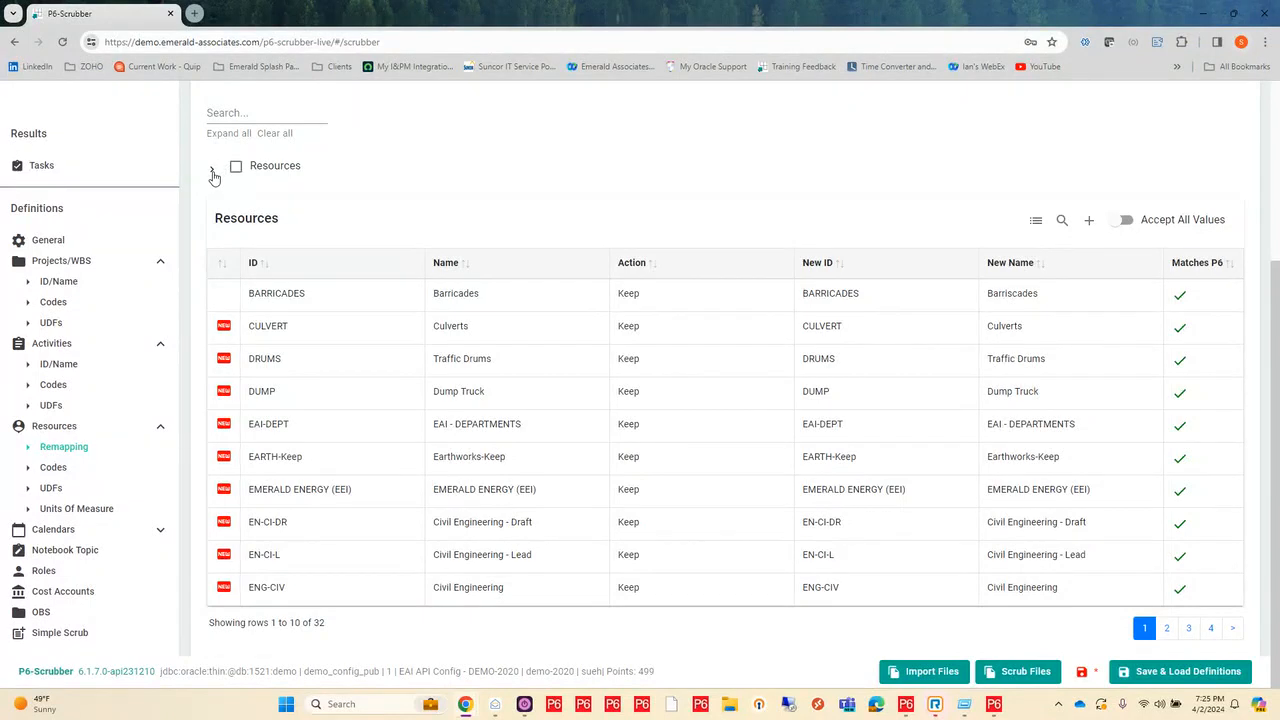
# Step: Find P6-Scrubber by searching the resource tree for SCRUB and set it as the default parent resource
pyautogui.click(213, 175)
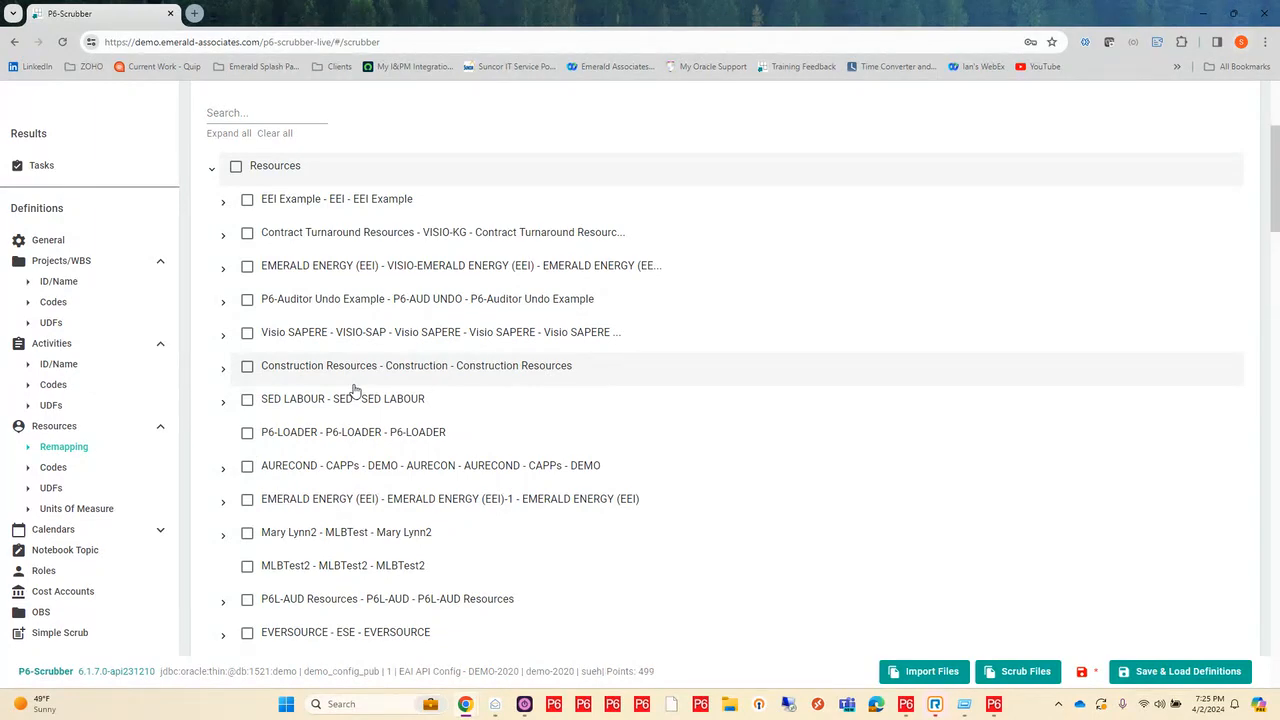
pyautogui.scroll(-3, 355, 390)
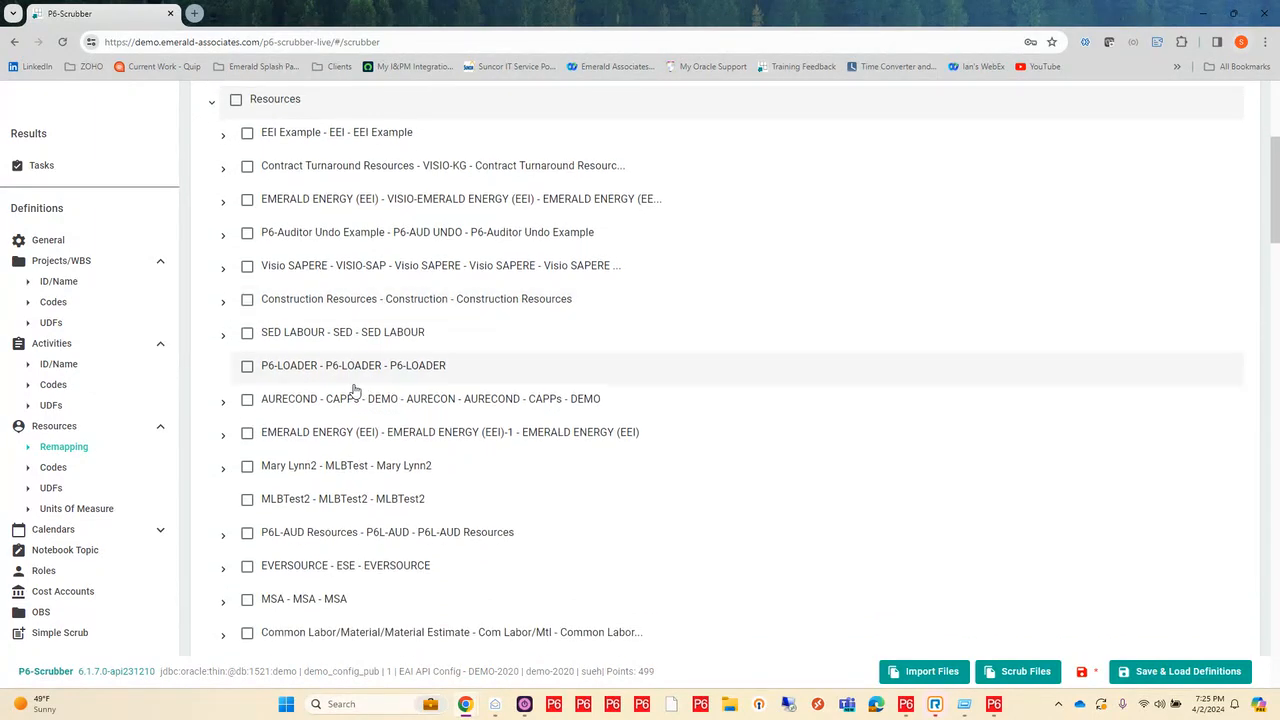
pyautogui.scroll(-5, 355, 390)
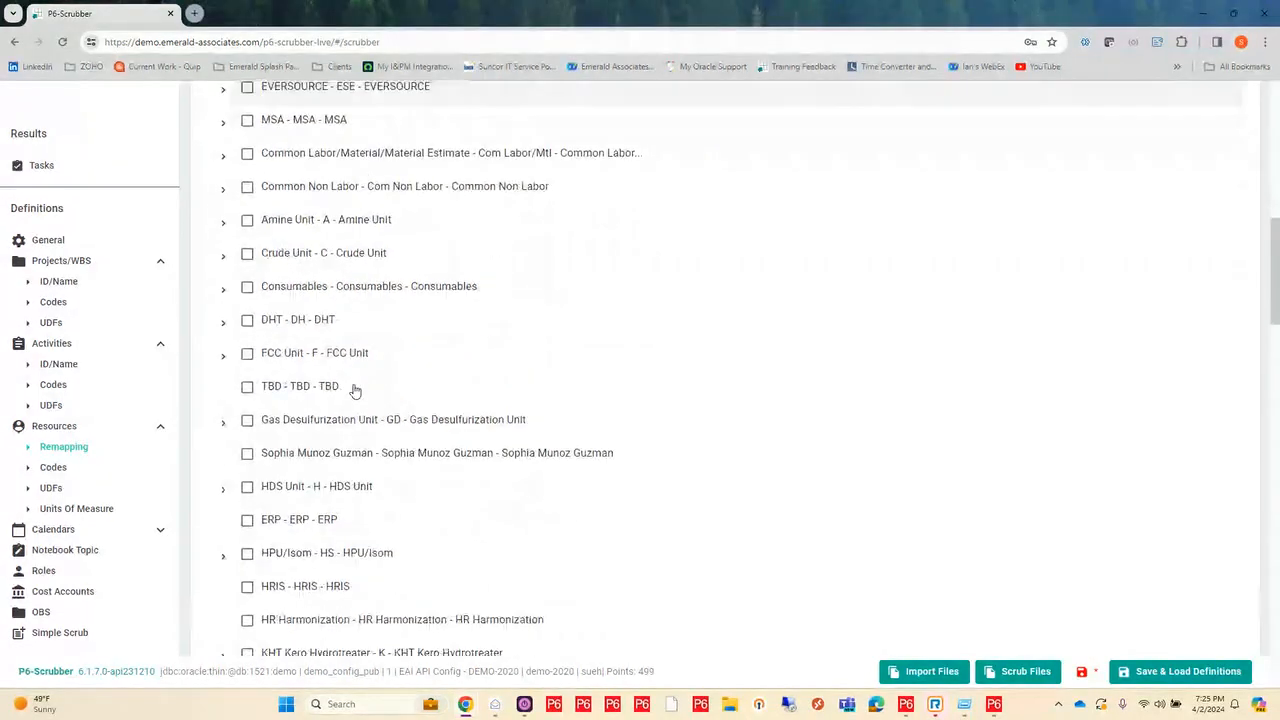
pyautogui.scroll(-5, 355, 390)
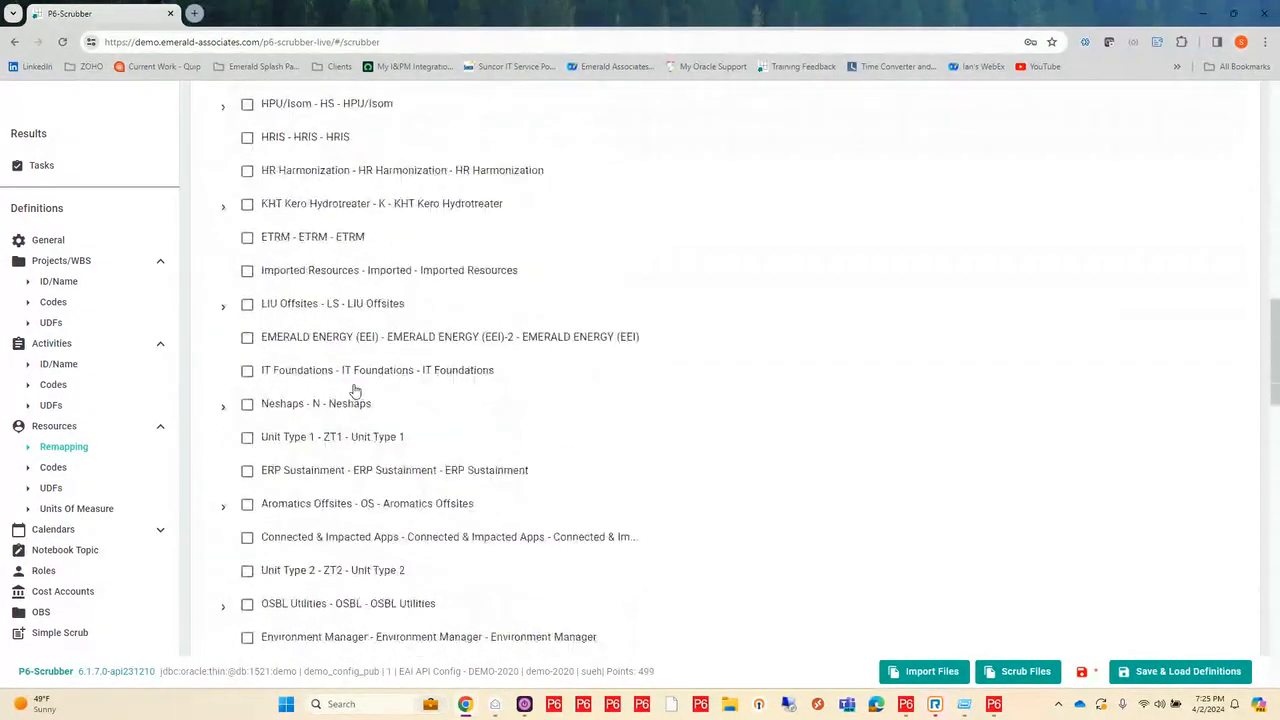
pyautogui.scroll(15, 355, 390)
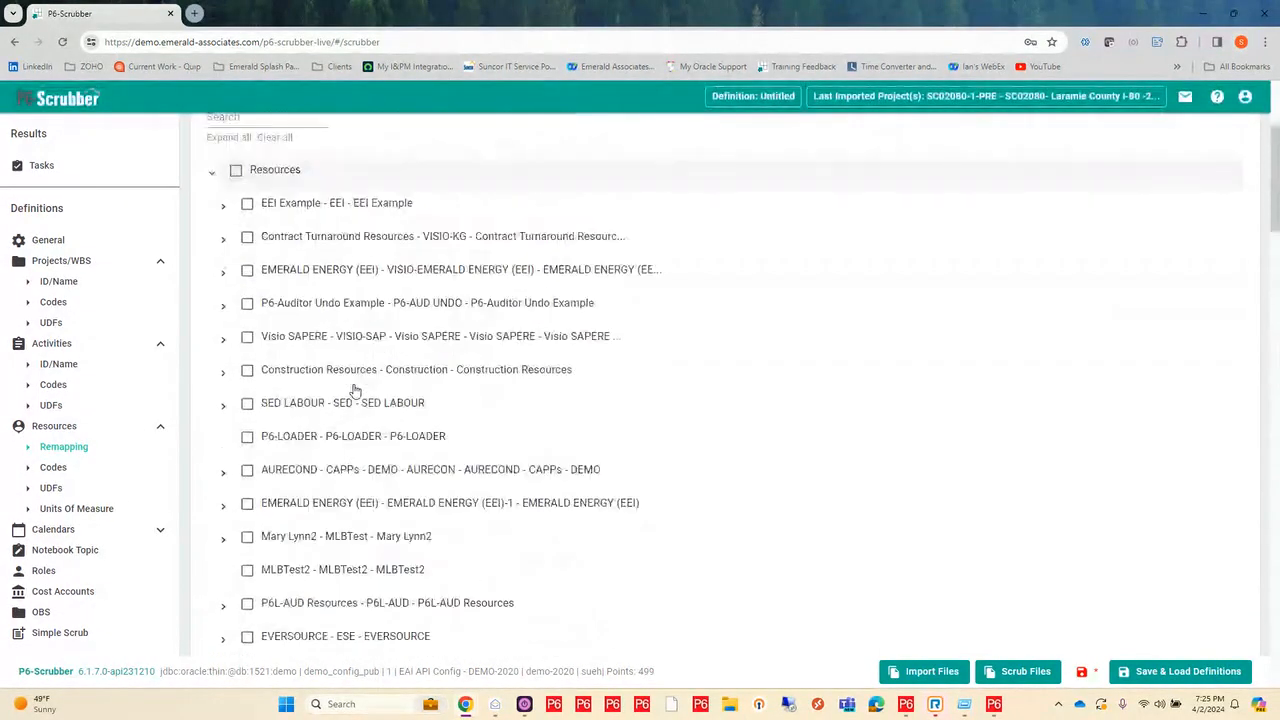
pyautogui.click(259, 365)
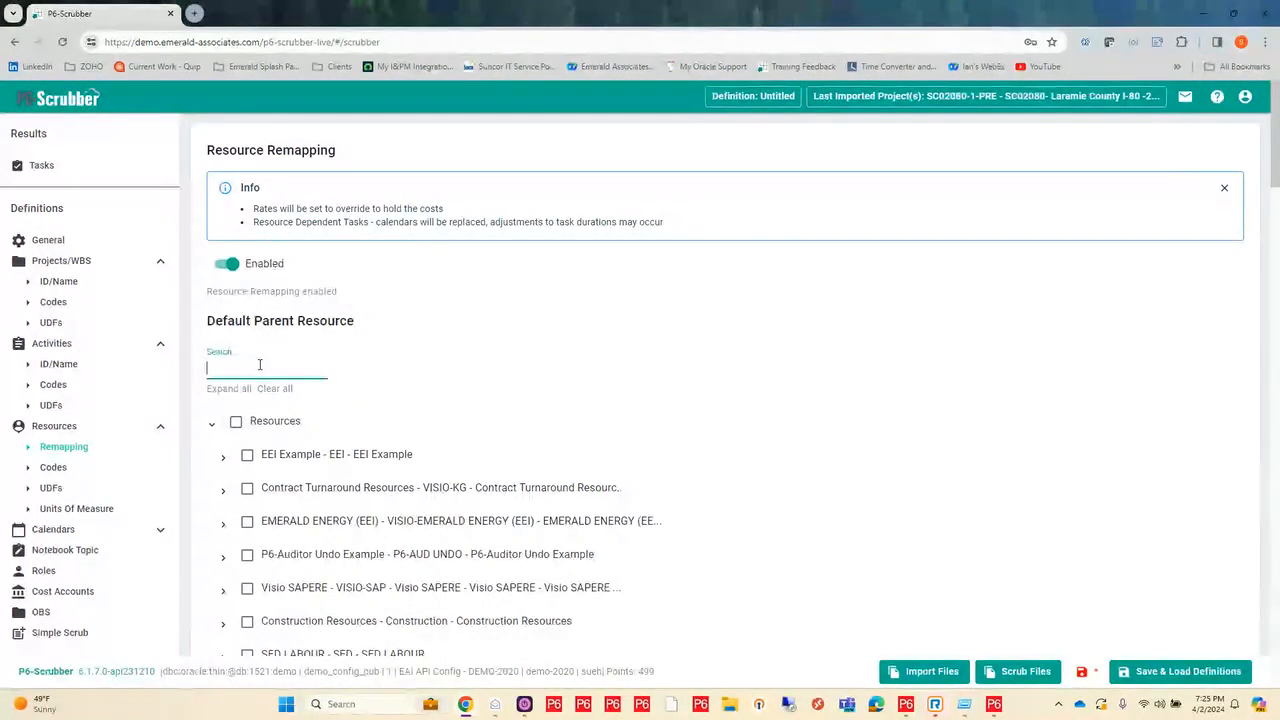
pyautogui.write('SCRUBB')
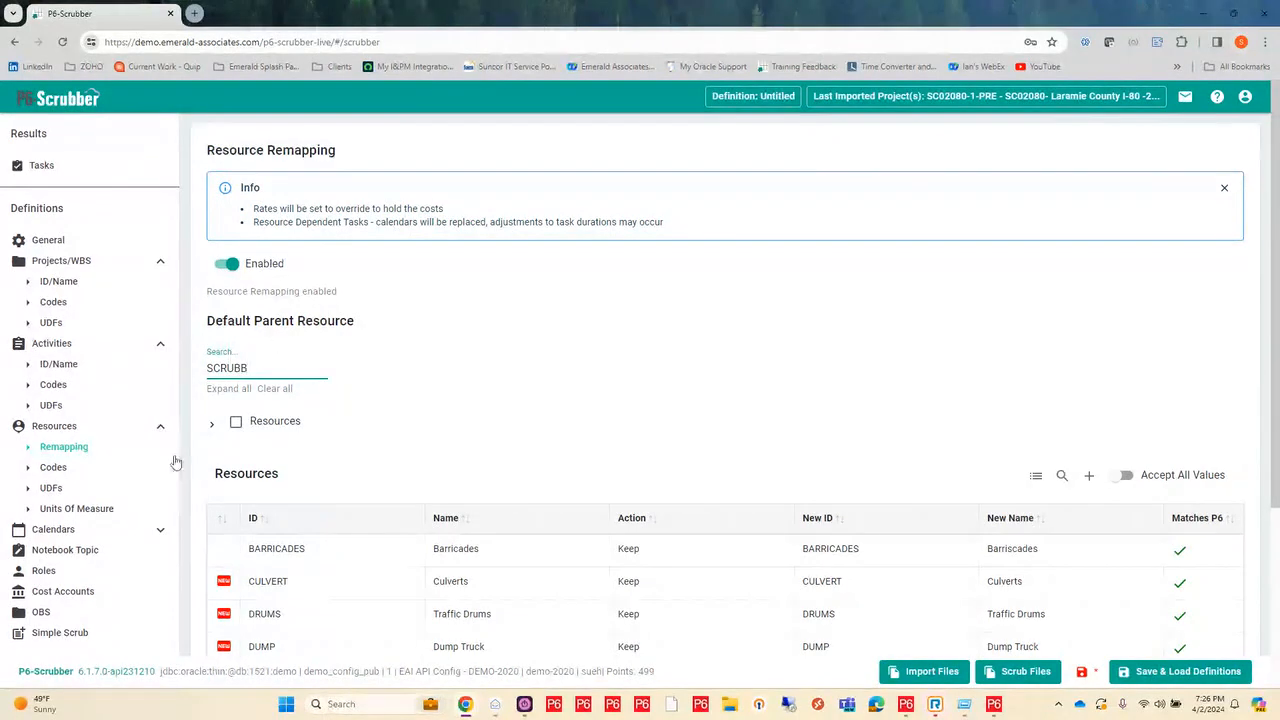
pyautogui.press('BackSpace')
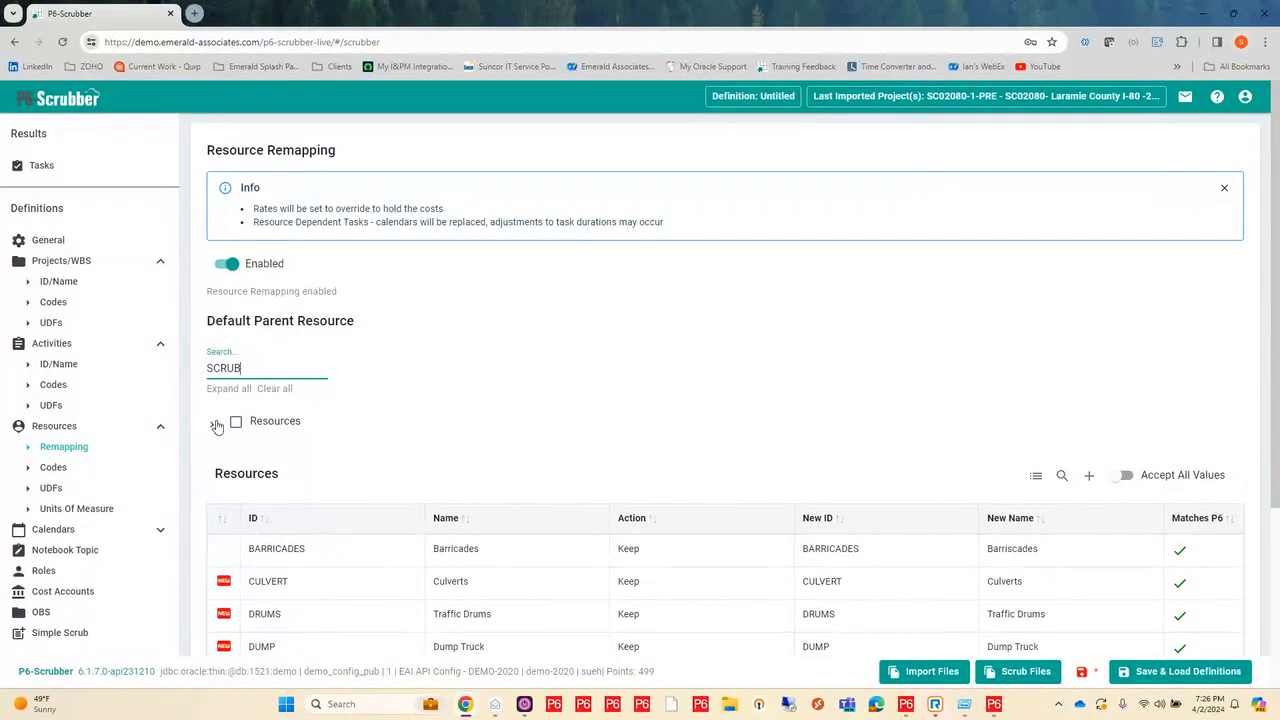
pyautogui.click(213, 430)
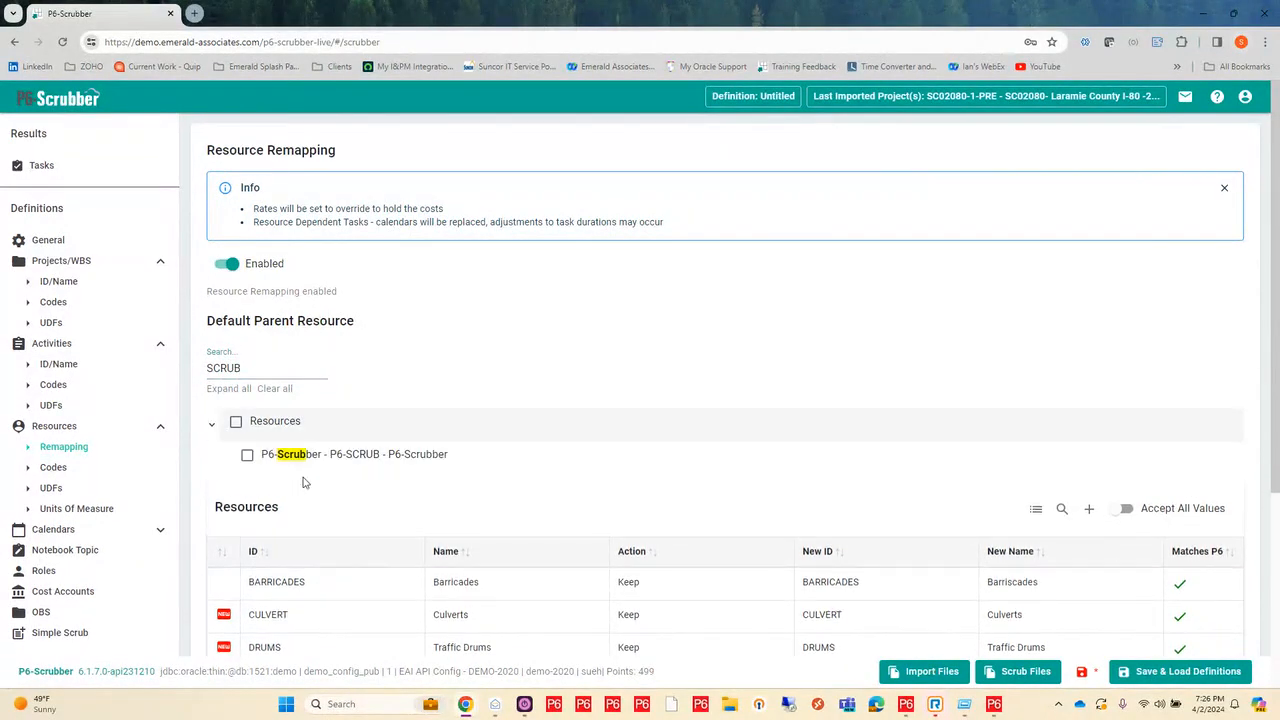
pyautogui.click(247, 455)
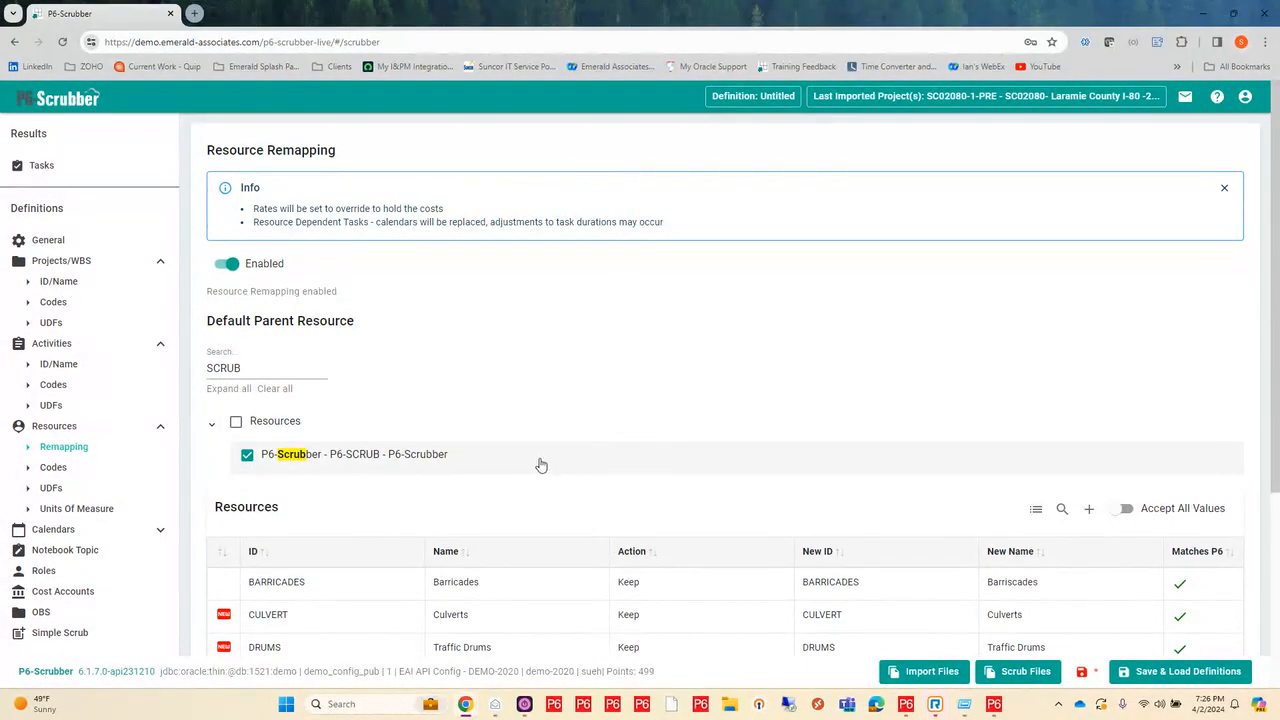
# Step: Set the action of the LOCATION resource code type to Scrub
pyautogui.scroll(-3, 416, 565)
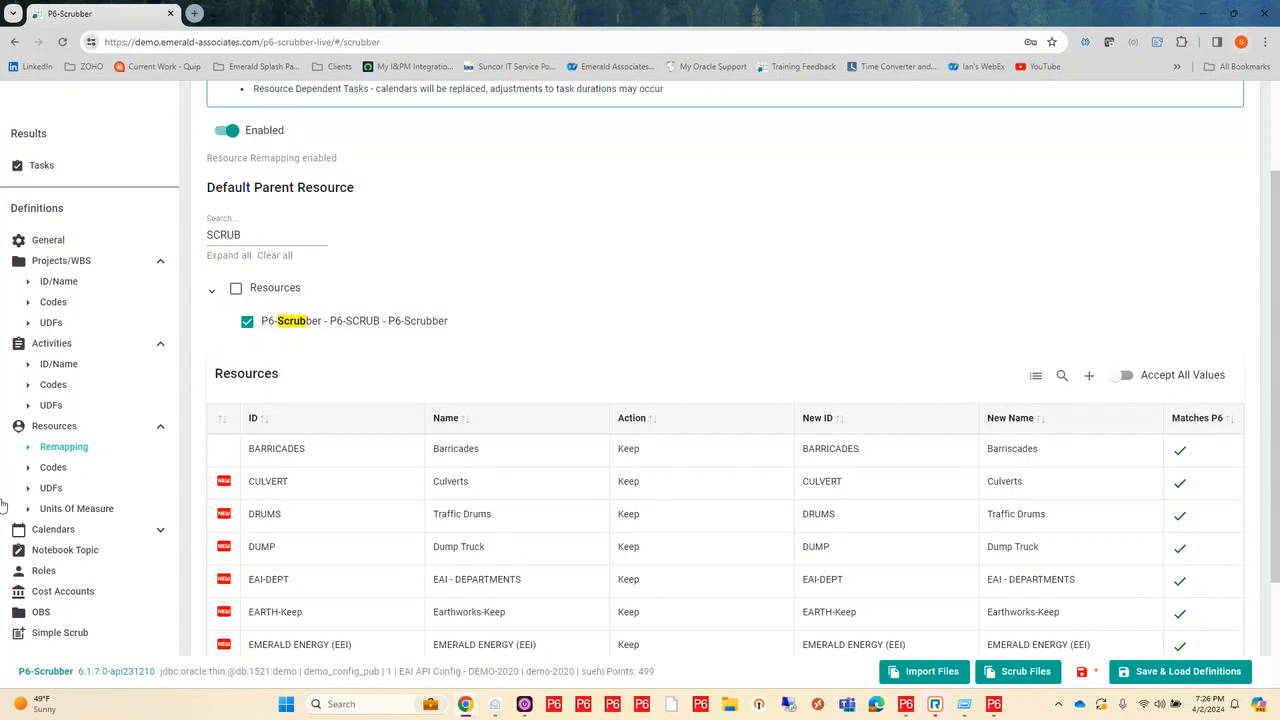
pyautogui.click(66, 474)
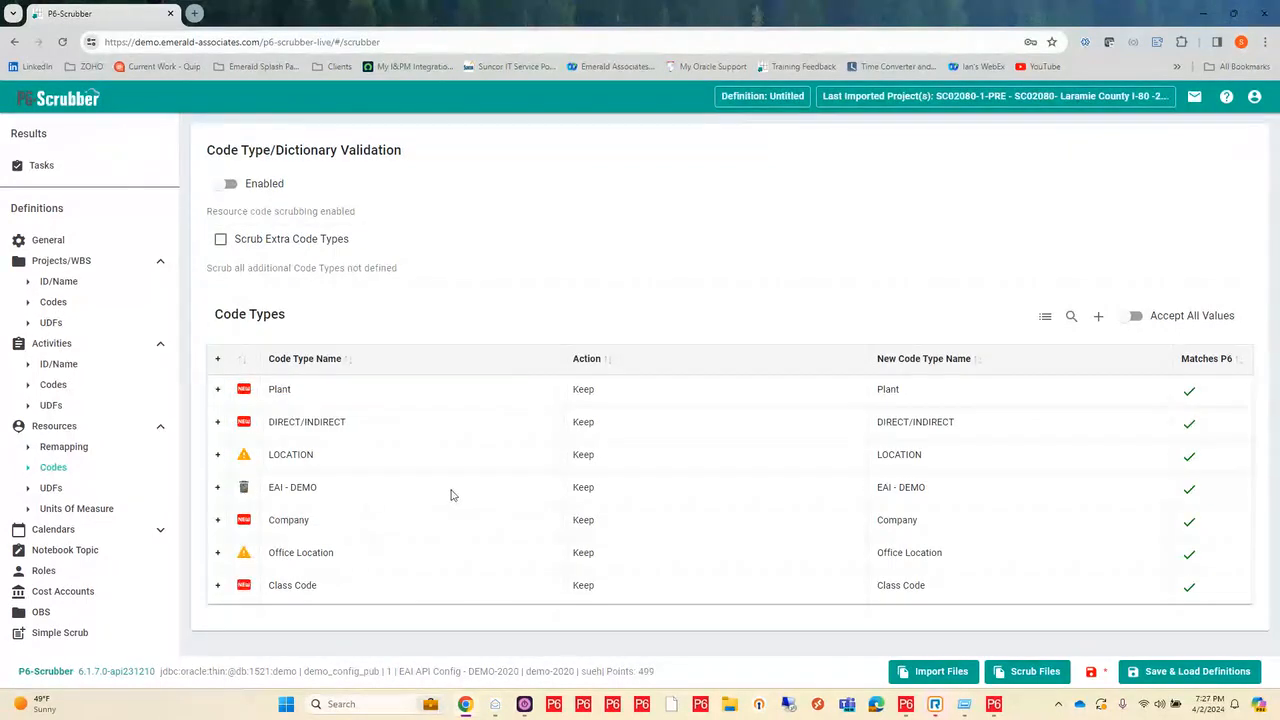
pyautogui.click(588, 457)
pyautogui.click(586, 460)
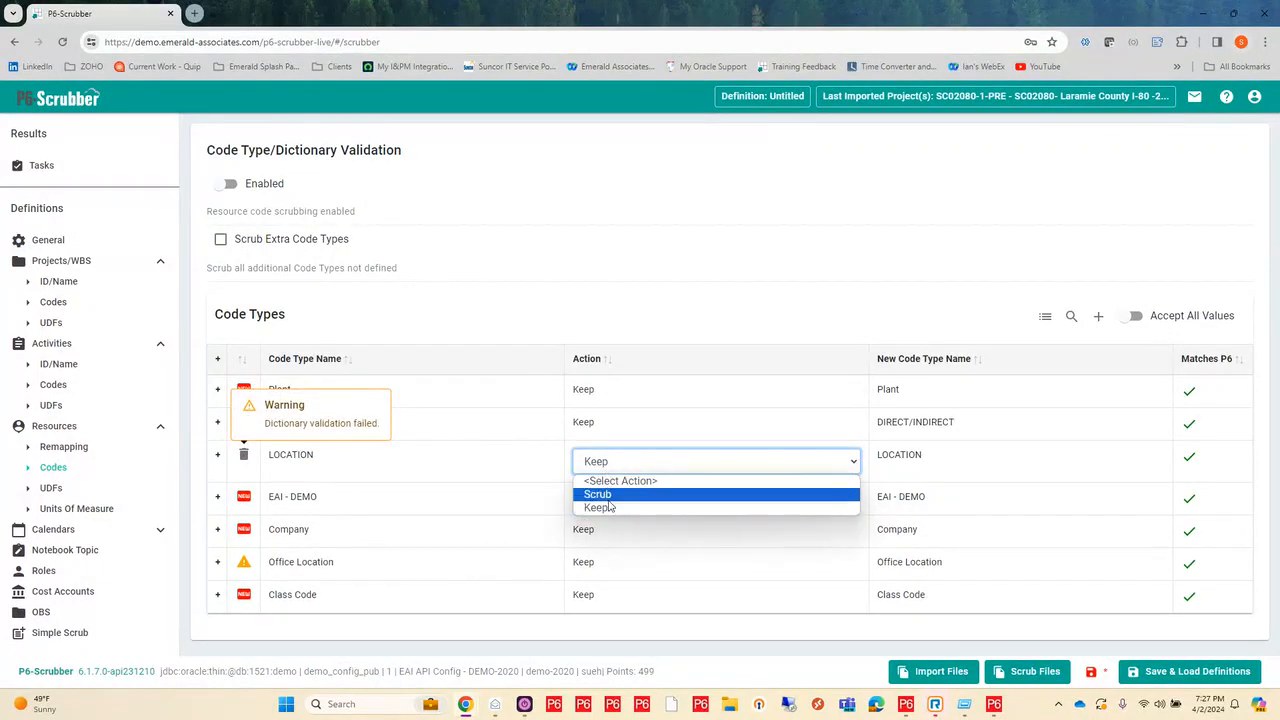
pyautogui.click(600, 492)
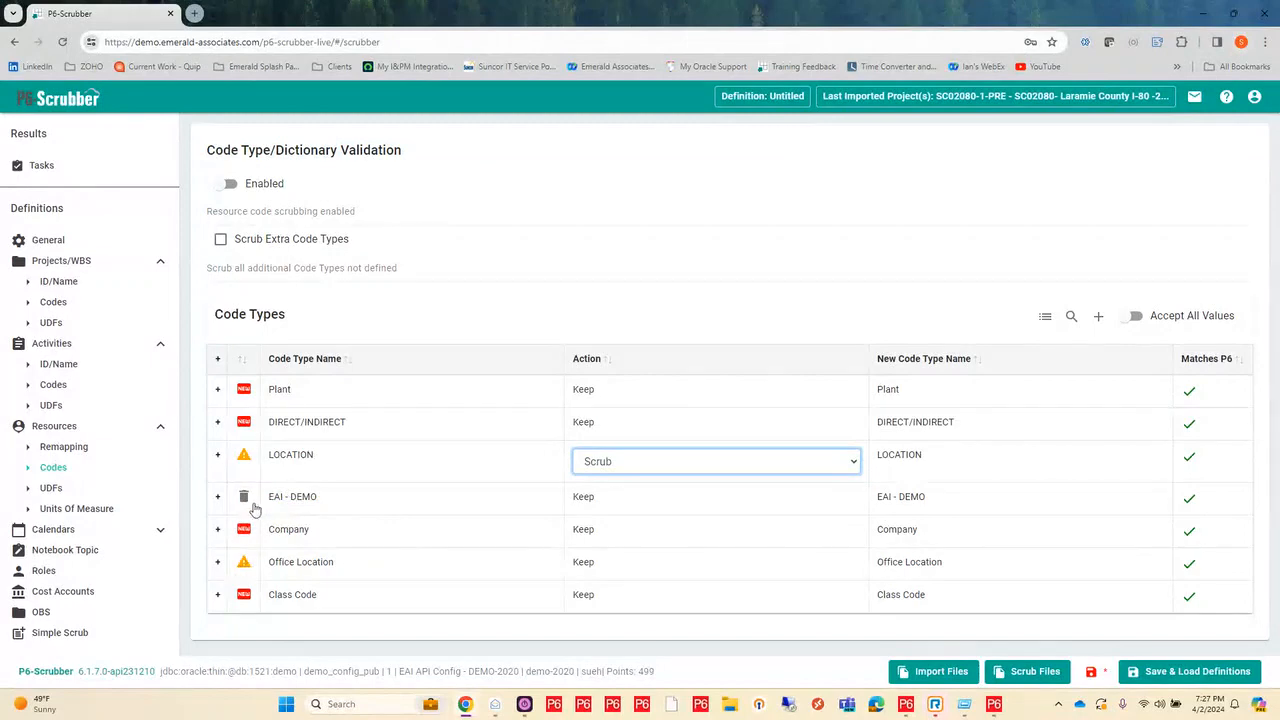
# Step: Remap the Rock Springs value WY|RS in the Office Location resource code dictionary to the P6 value WY.RS
pyautogui.click(218, 563)
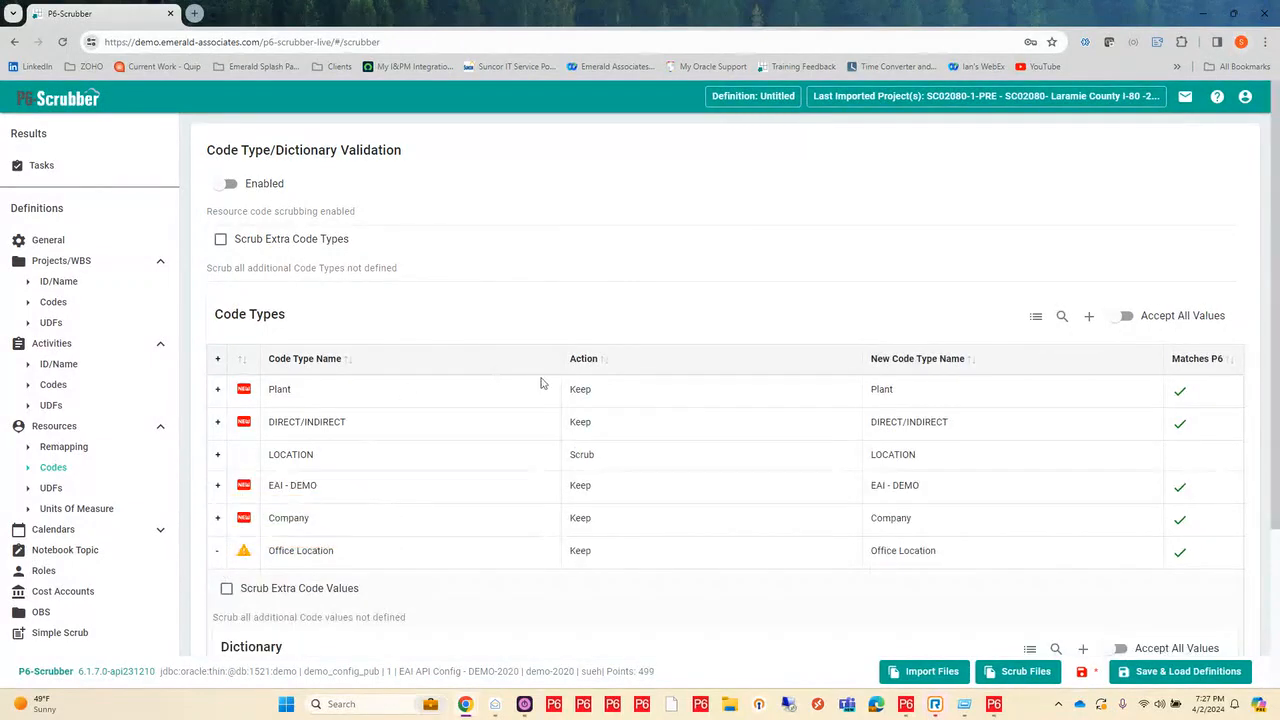
pyautogui.scroll(-3, 454, 457)
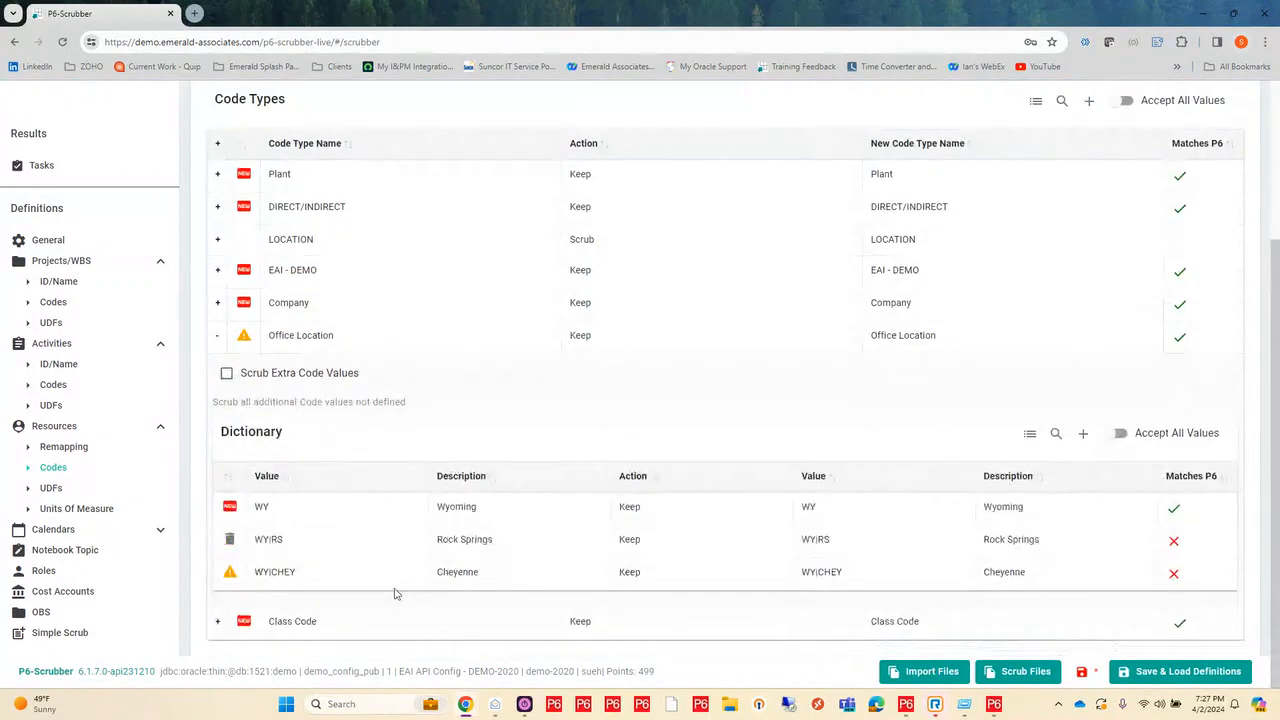
pyautogui.click(868, 543)
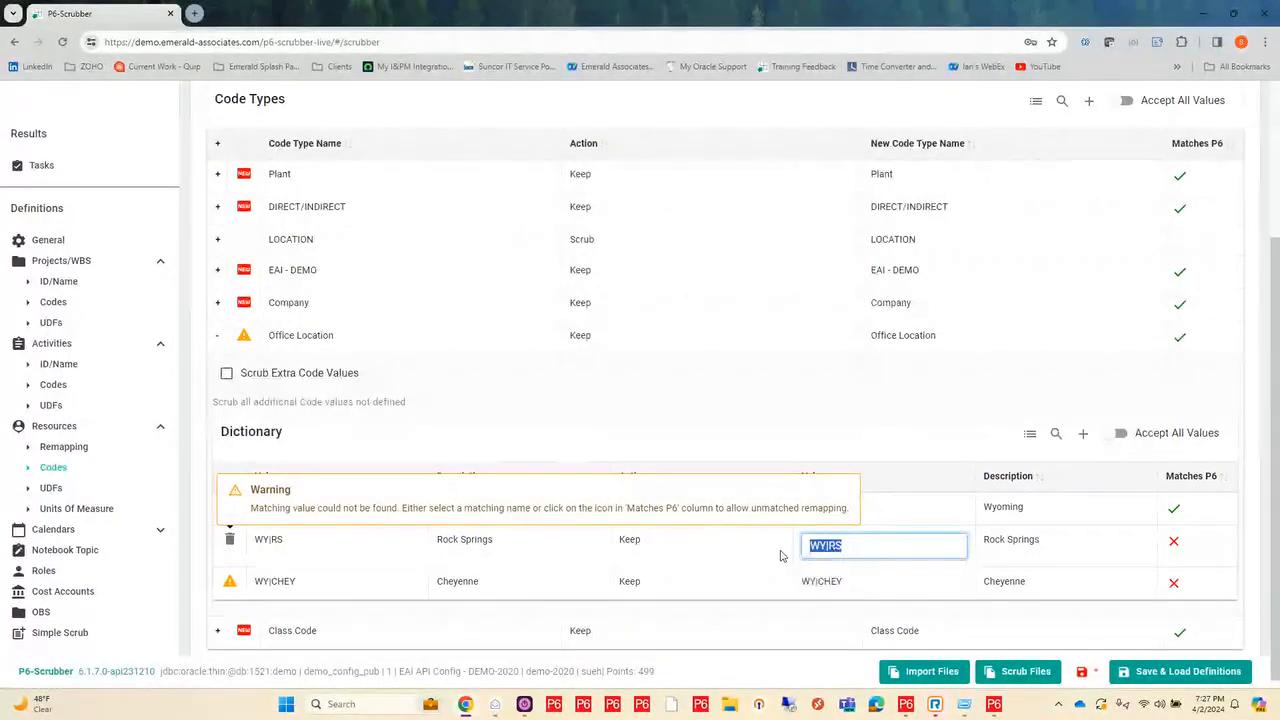
pyautogui.press('BackSpace')
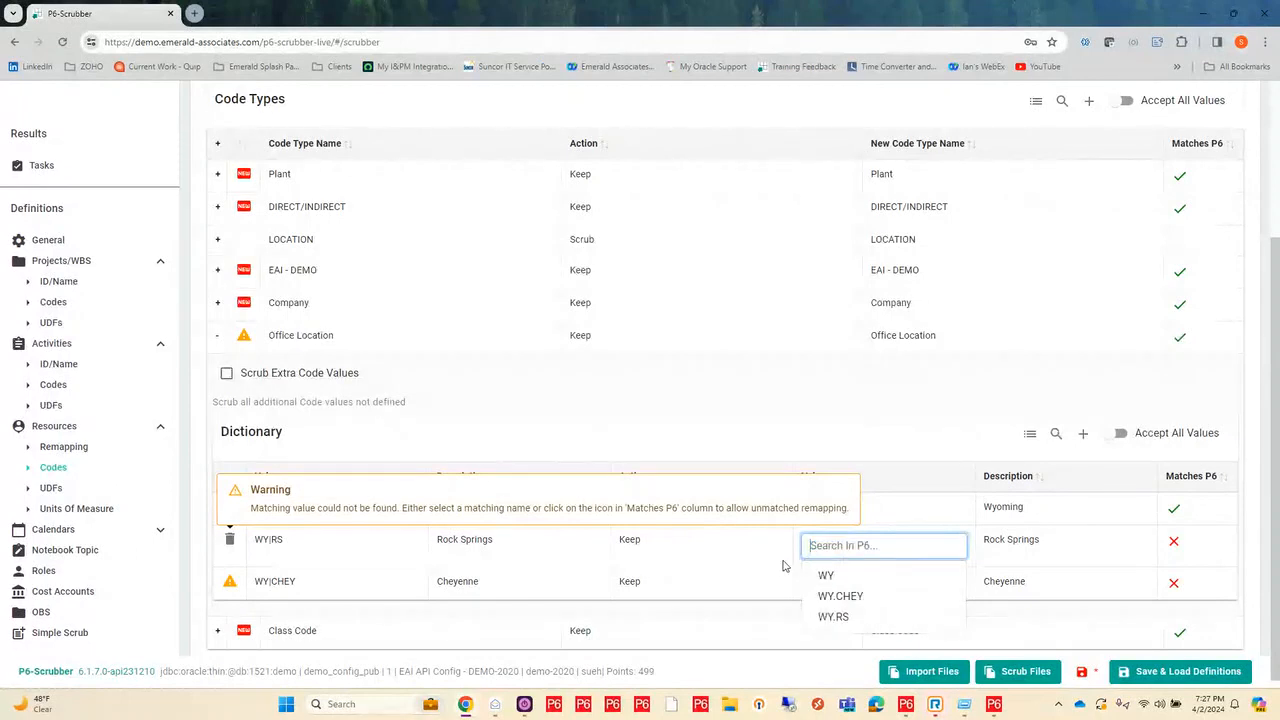
pyautogui.click(843, 619)
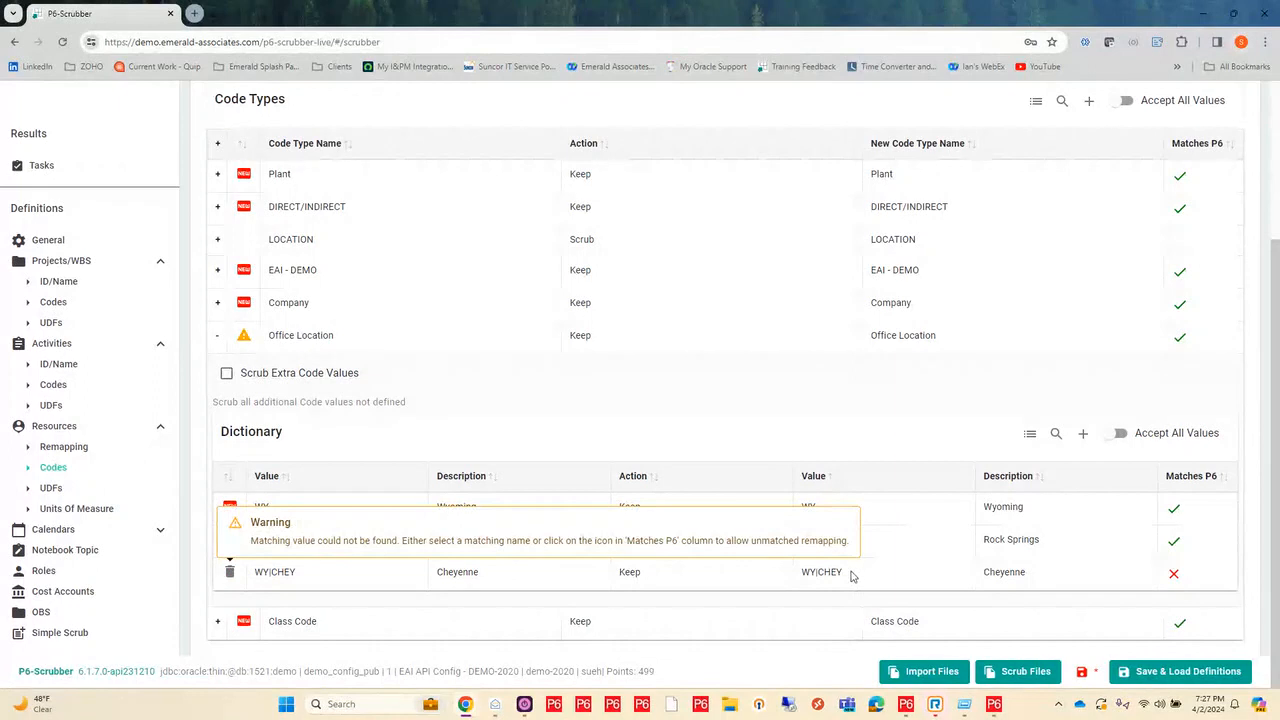
# Step: Remap the Cheyenne value WY|CHEY to the P6 value WY.CHEY and collapse the Office Location dictionary
pyautogui.doubleClick(853, 577)
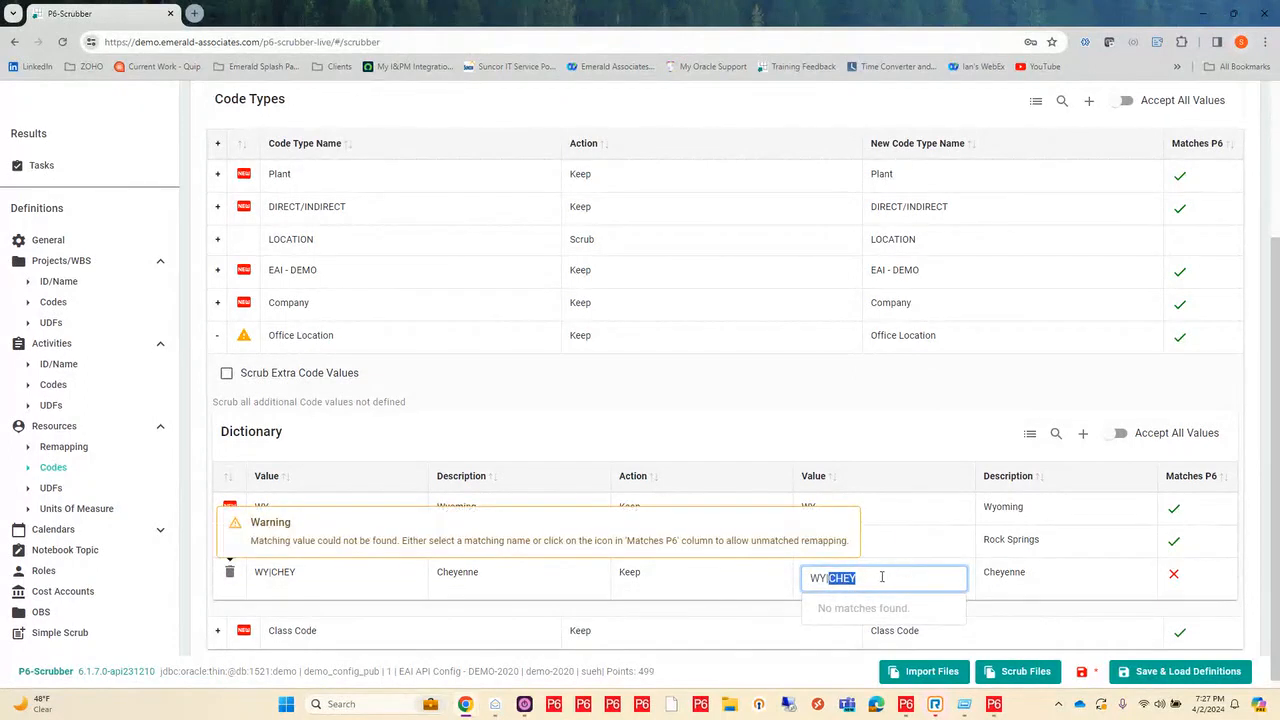
pyautogui.click(880, 577)
pyautogui.moveTo(880, 577); pyautogui.dragTo(789, 582)
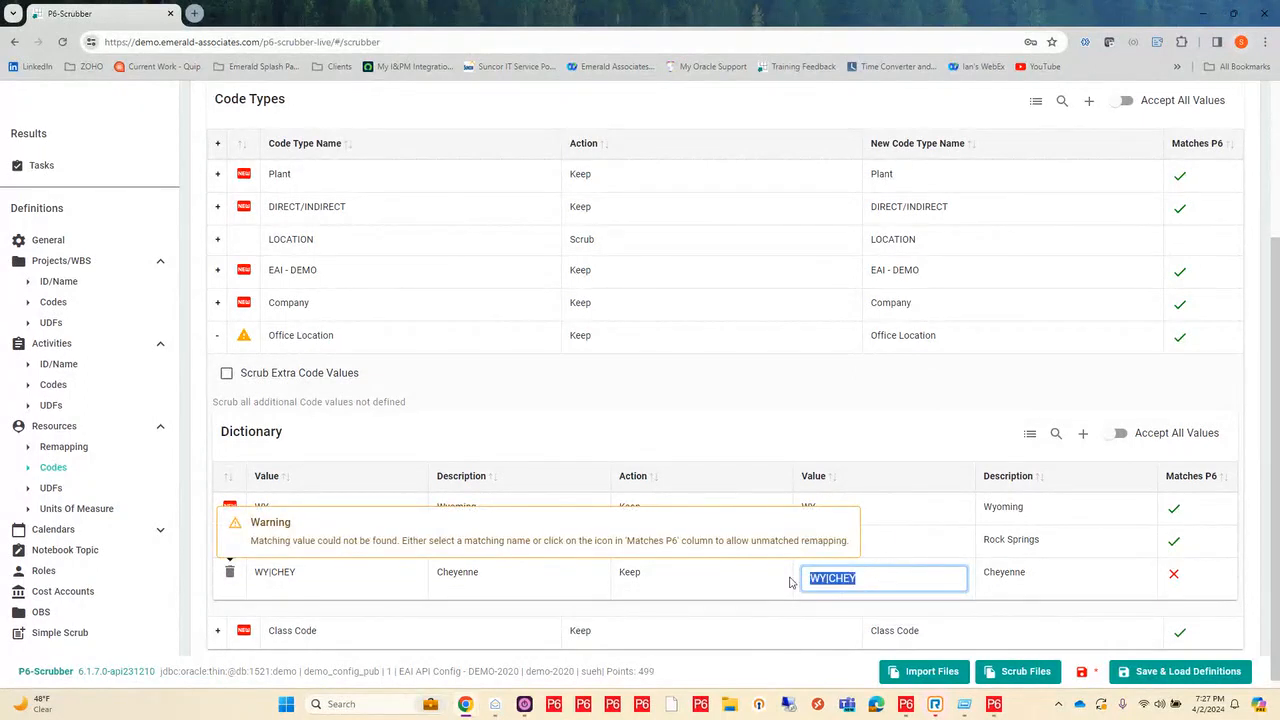
pyautogui.write('WY')
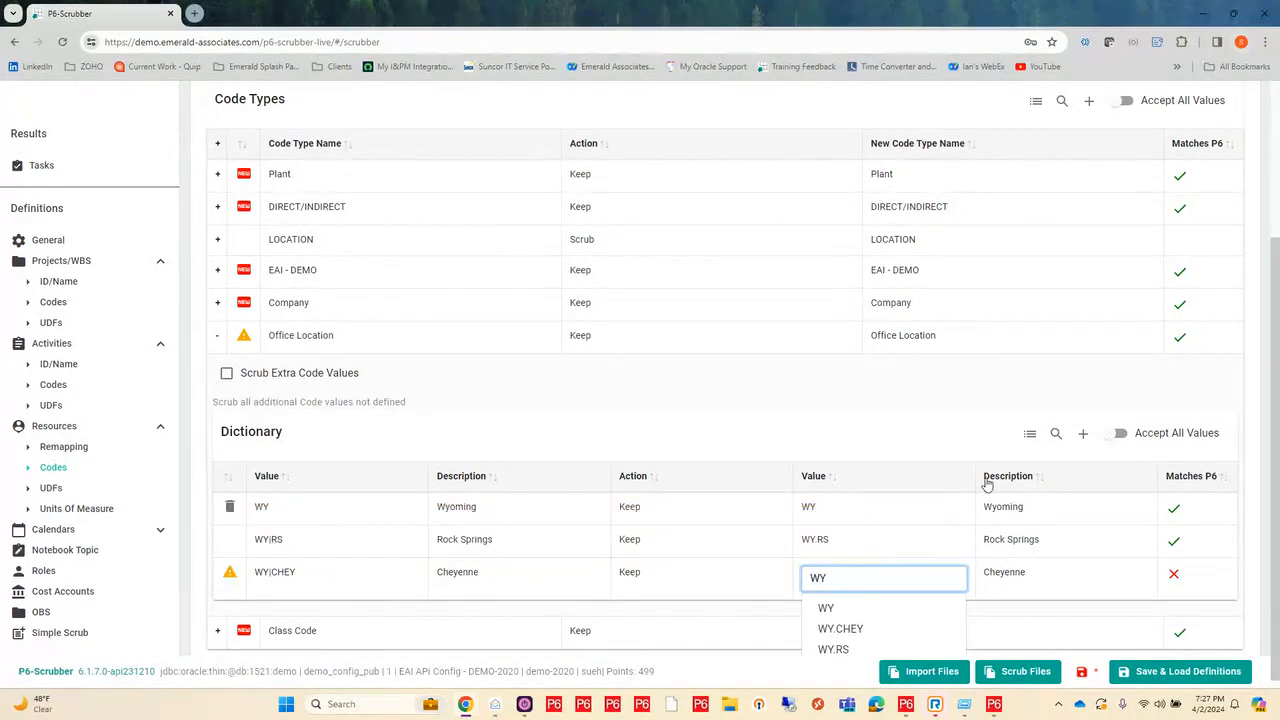
pyautogui.click(843, 629)
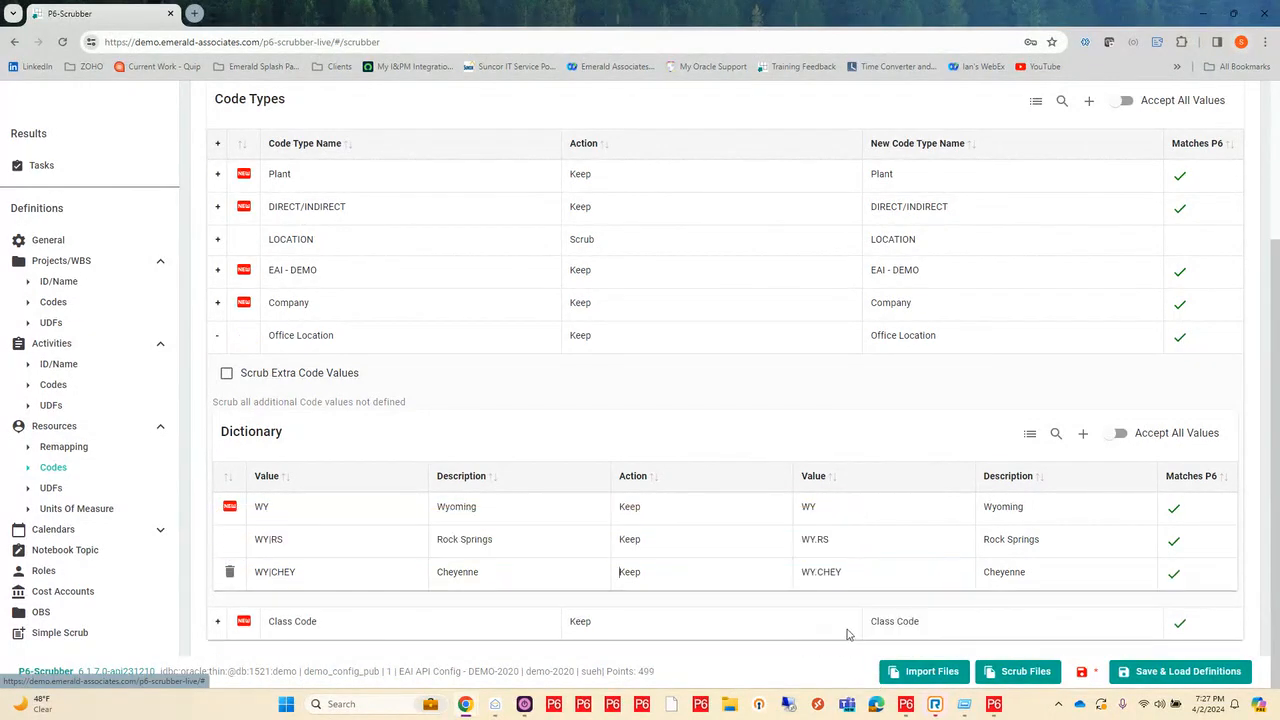
pyautogui.click(219, 340)
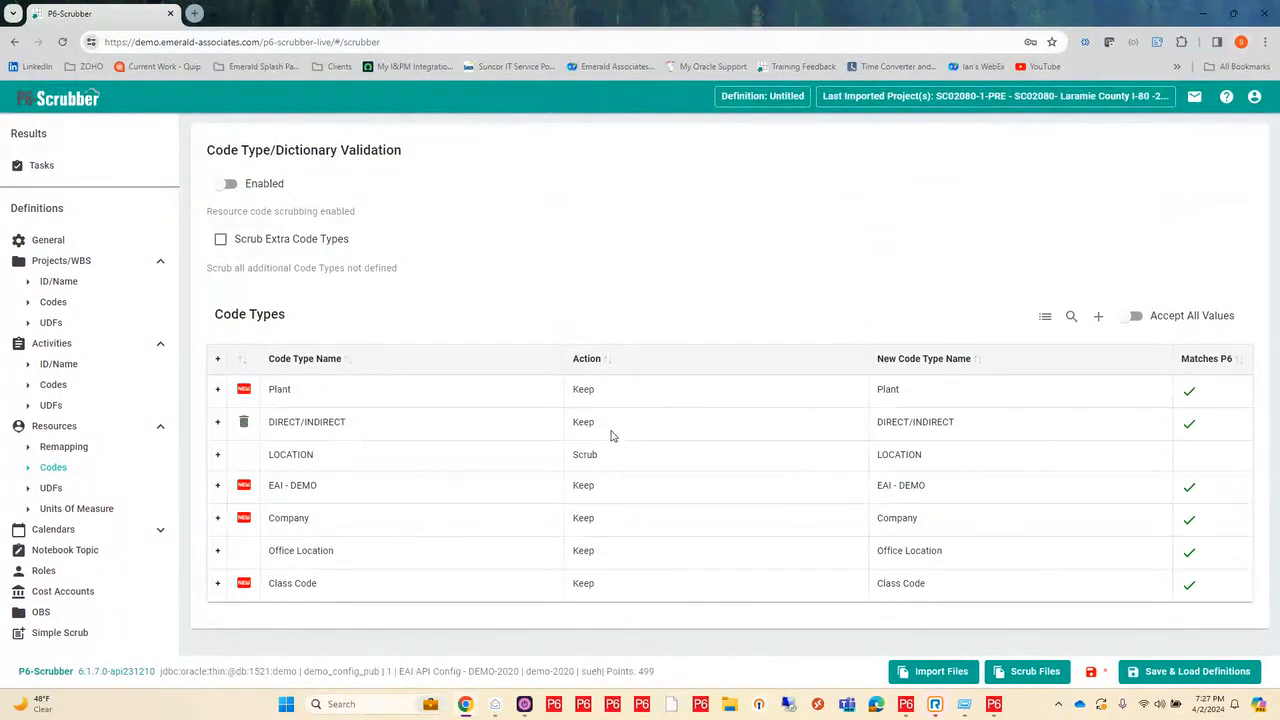
# Step: Review the resource UDF types and enable Units Of Measure Remapping in the resource definitions
pyautogui.click(52, 490)
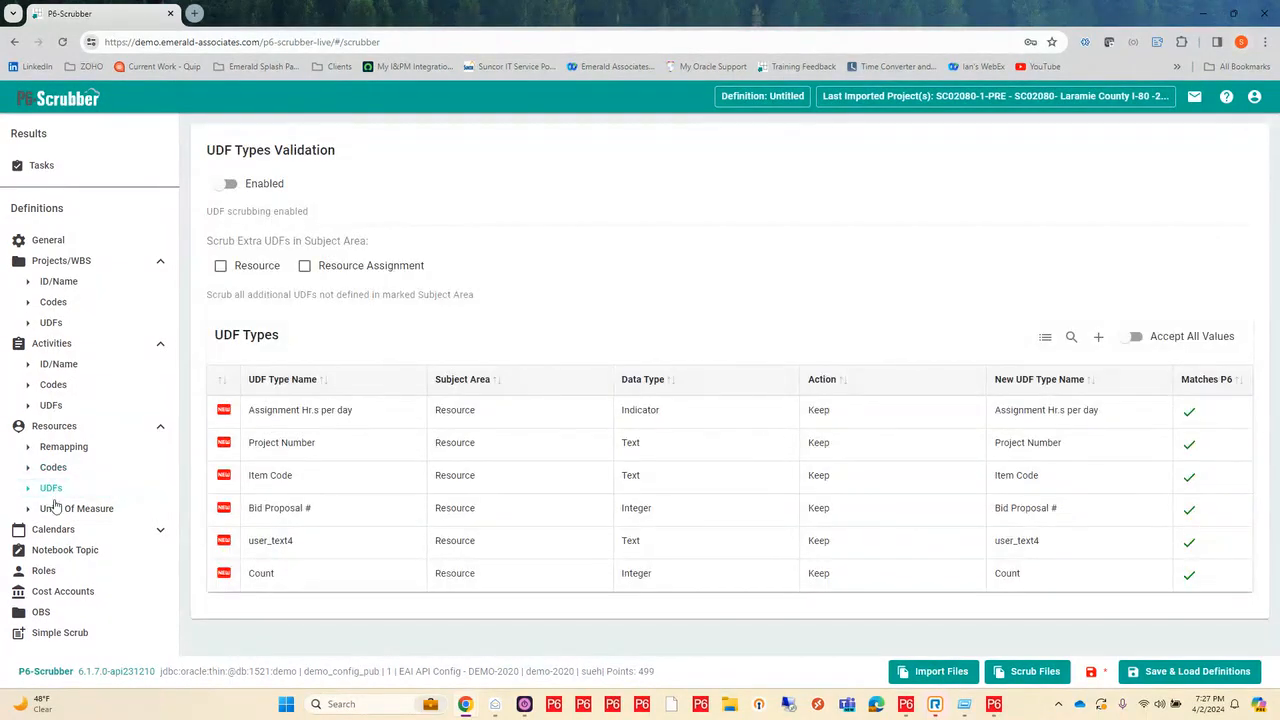
pyautogui.click(58, 513)
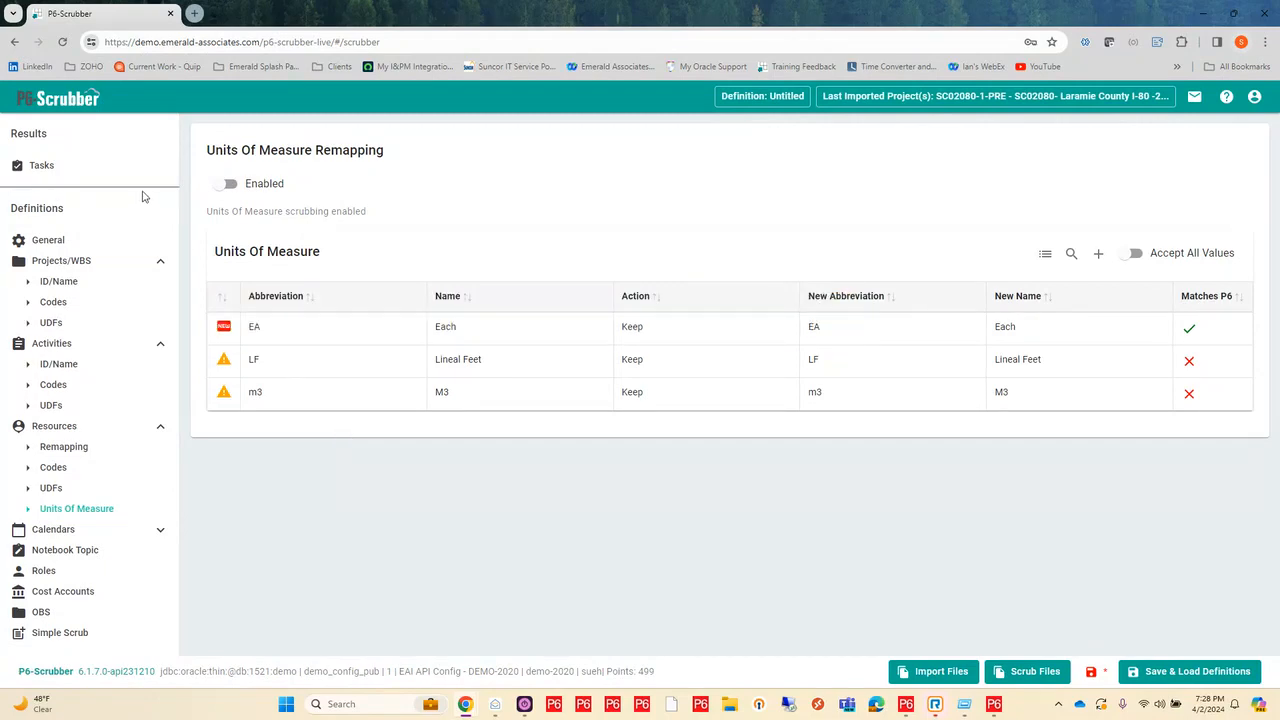
pyautogui.click(224, 185)
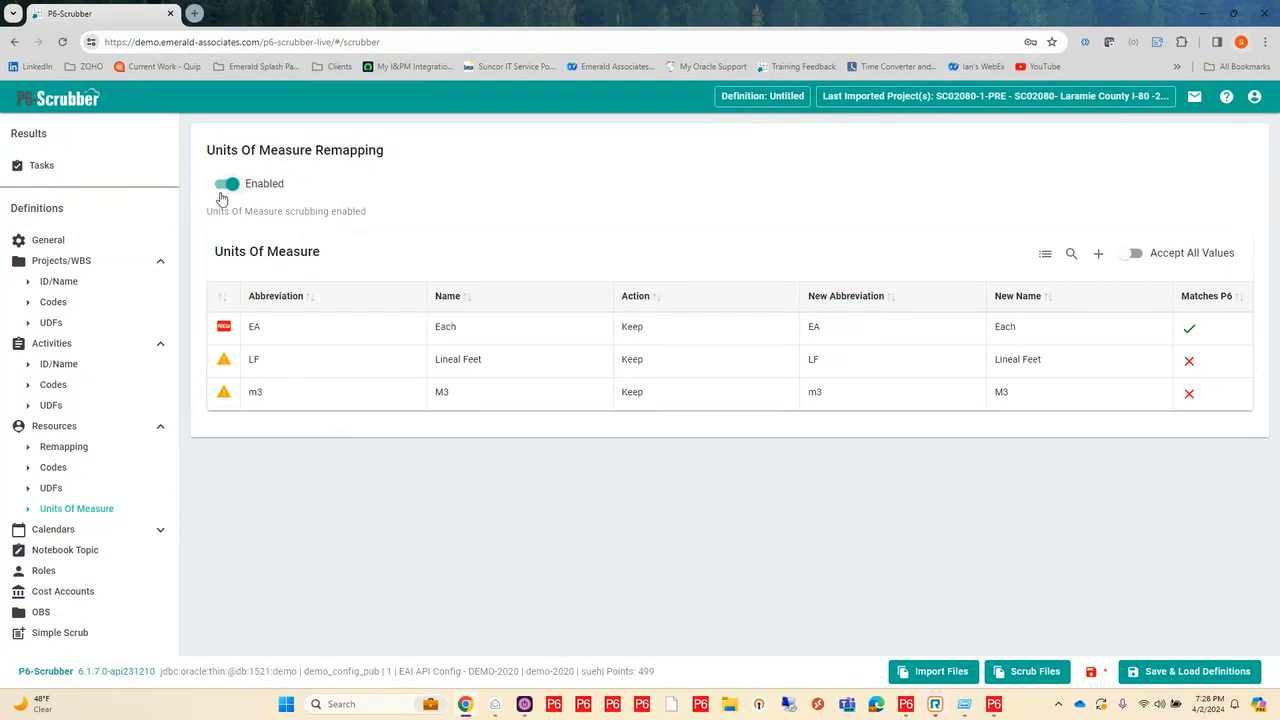
# Step: Set the new abbreviation of the Lineal Feet unit of measure to the P6 abbreviation lf
pyautogui.click(855, 362)
pyautogui.moveTo(869, 366); pyautogui.dragTo(816, 366)
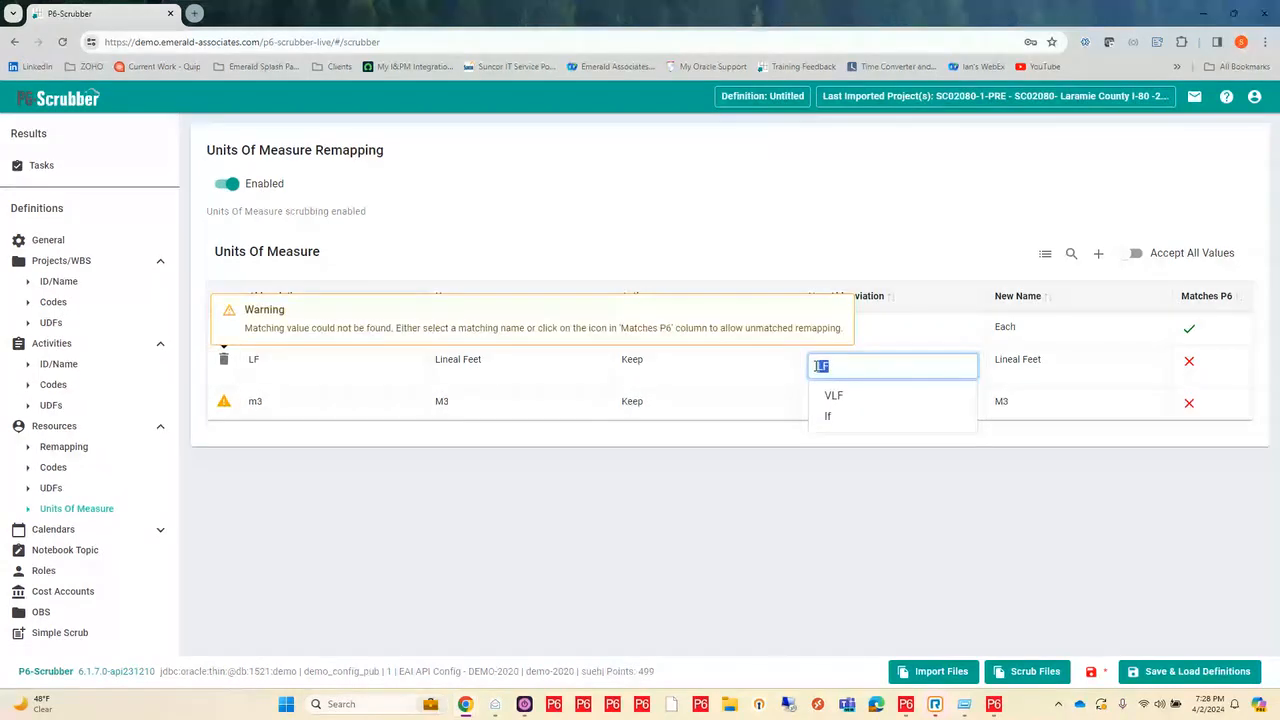
pyautogui.click(830, 418)
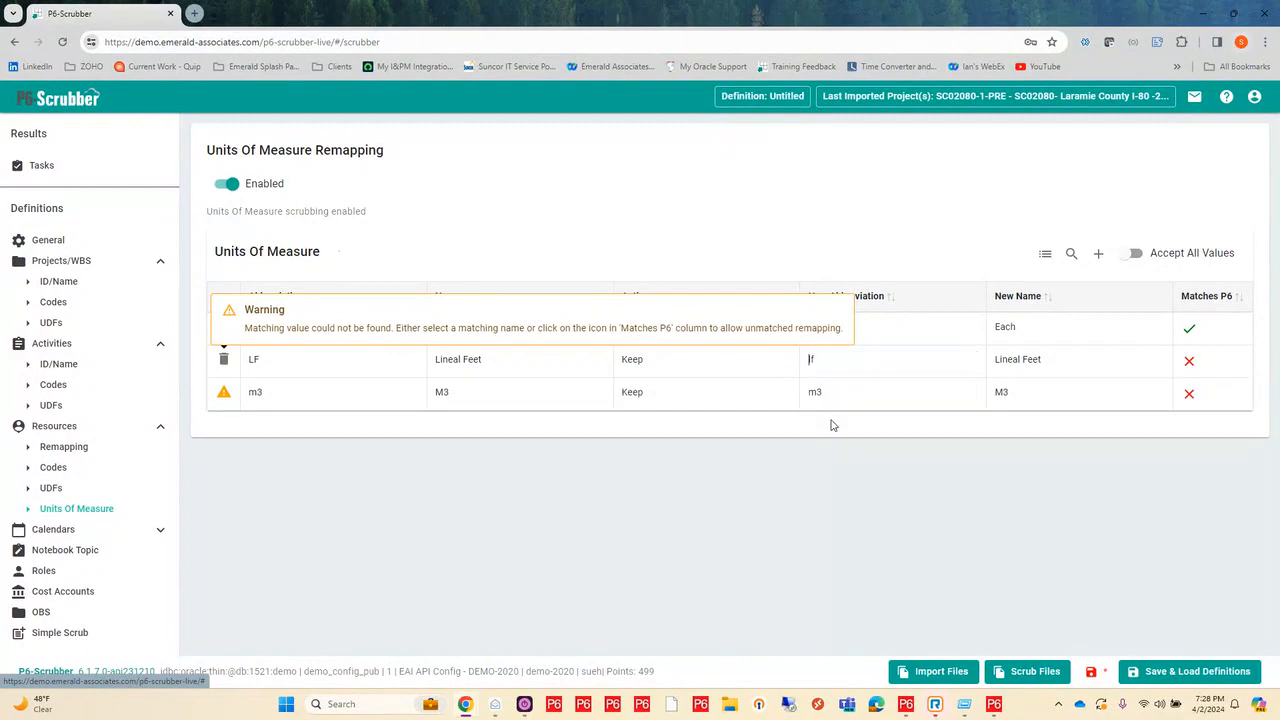
pyautogui.click(1044, 354)
pyautogui.moveTo(1064, 366); pyautogui.dragTo(988, 380)
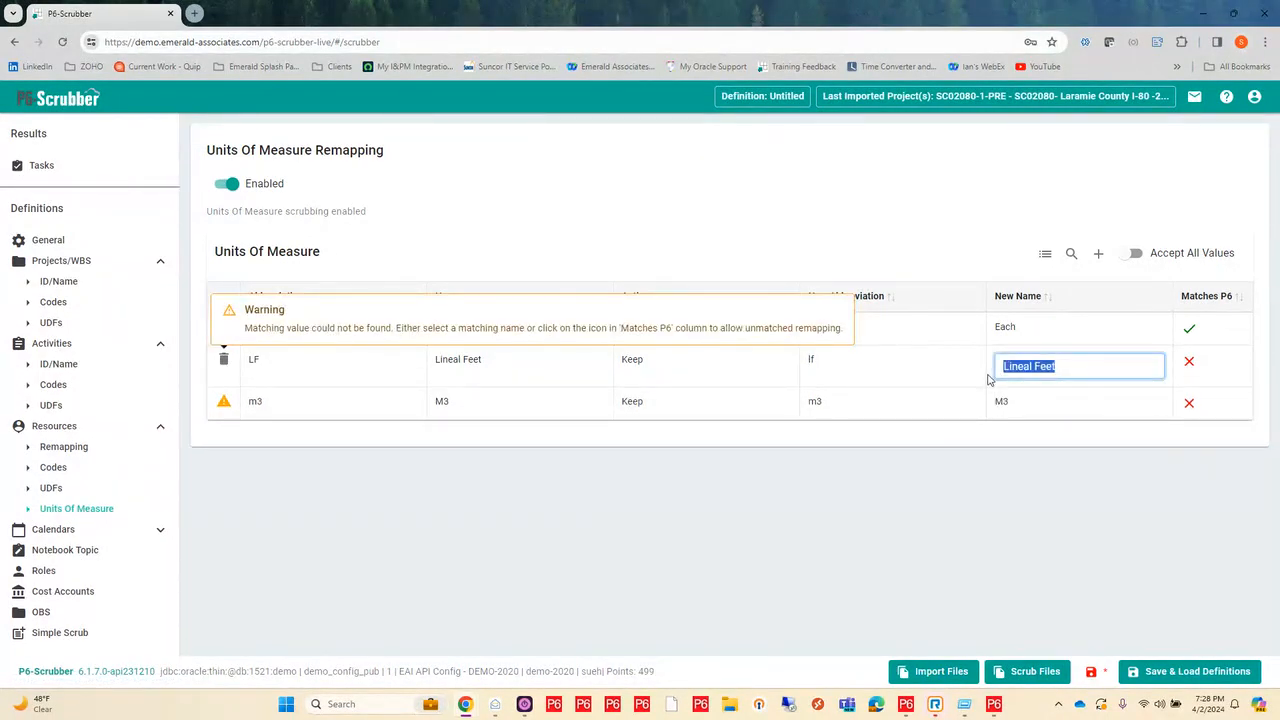
pyautogui.press('Right')
pyautogui.press('Return')
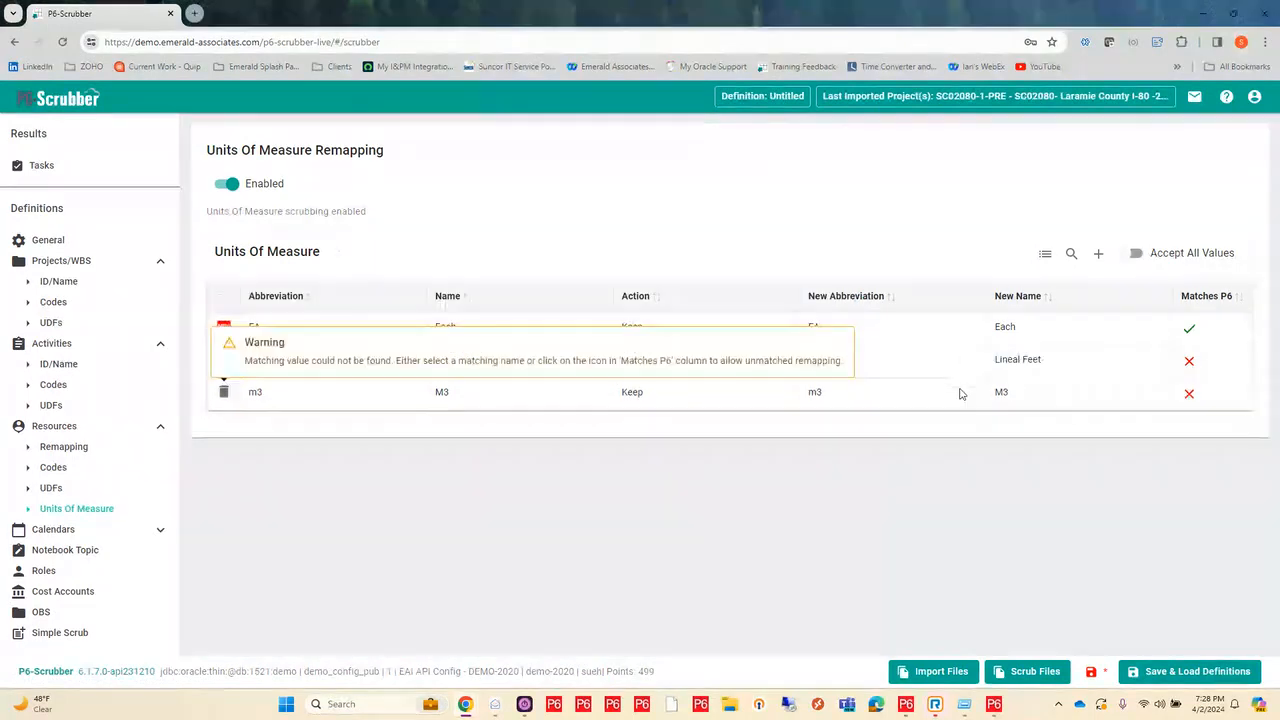
# Step: Remap the Lineal Feet unit of measure to the P6 abbreviation lf and the P6 name Linear feet
pyautogui.click(888, 367)
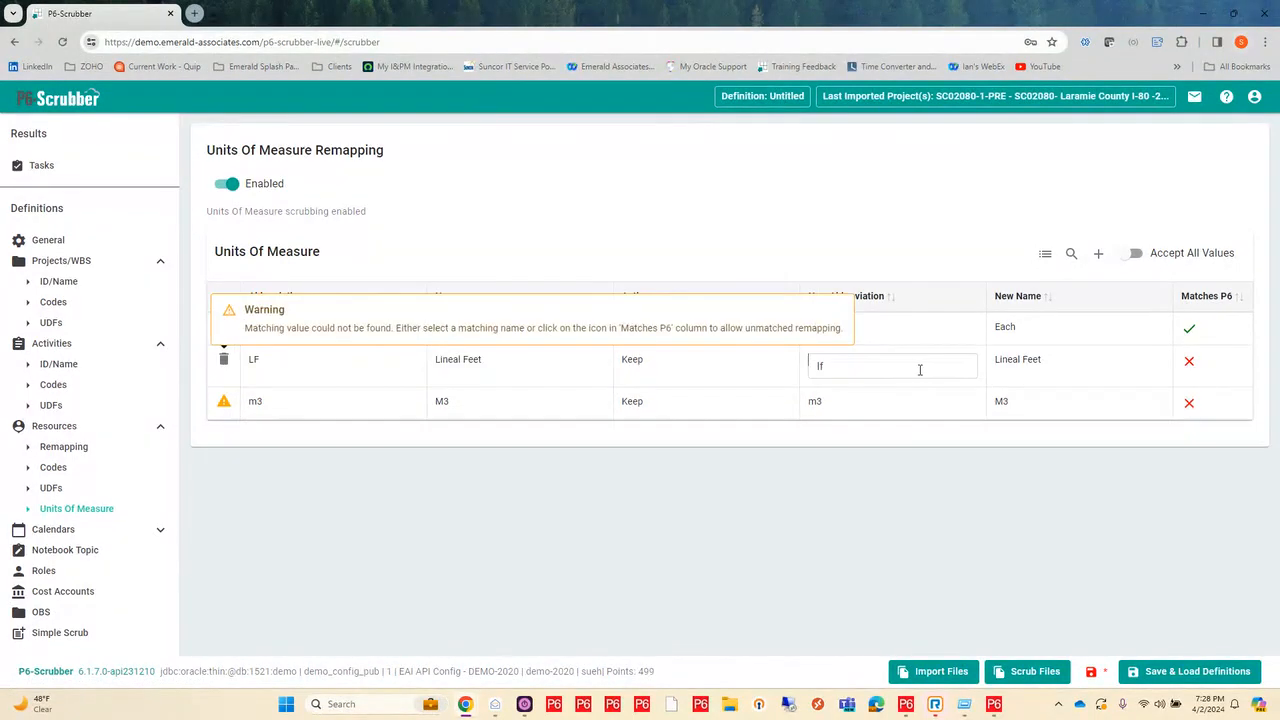
pyautogui.doubleClick(820, 366)
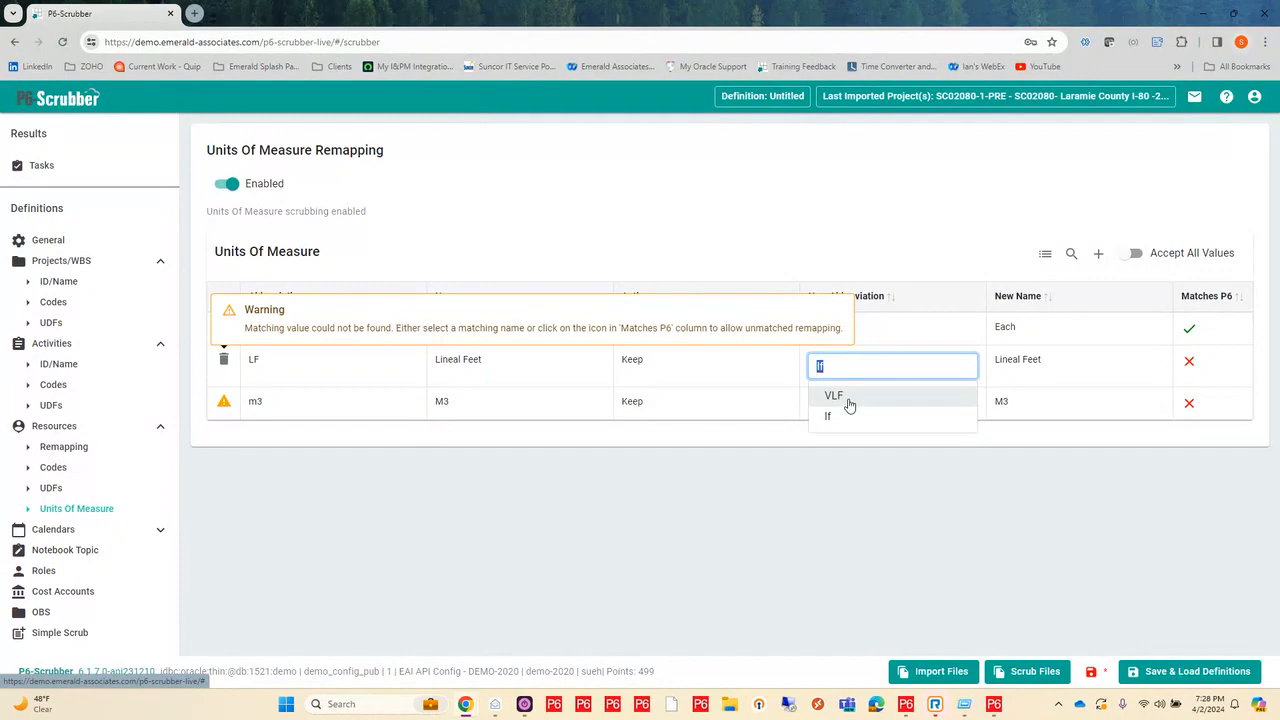
pyautogui.press('BackSpace')
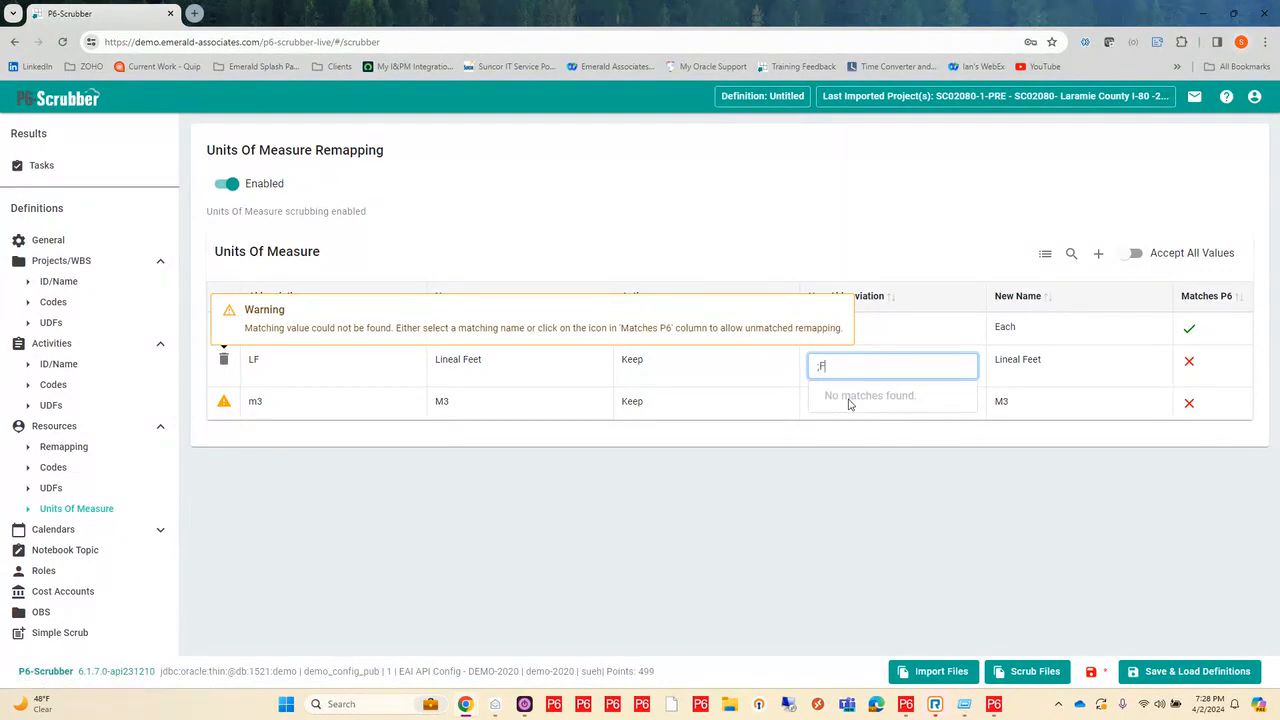
pyautogui.write('LF')
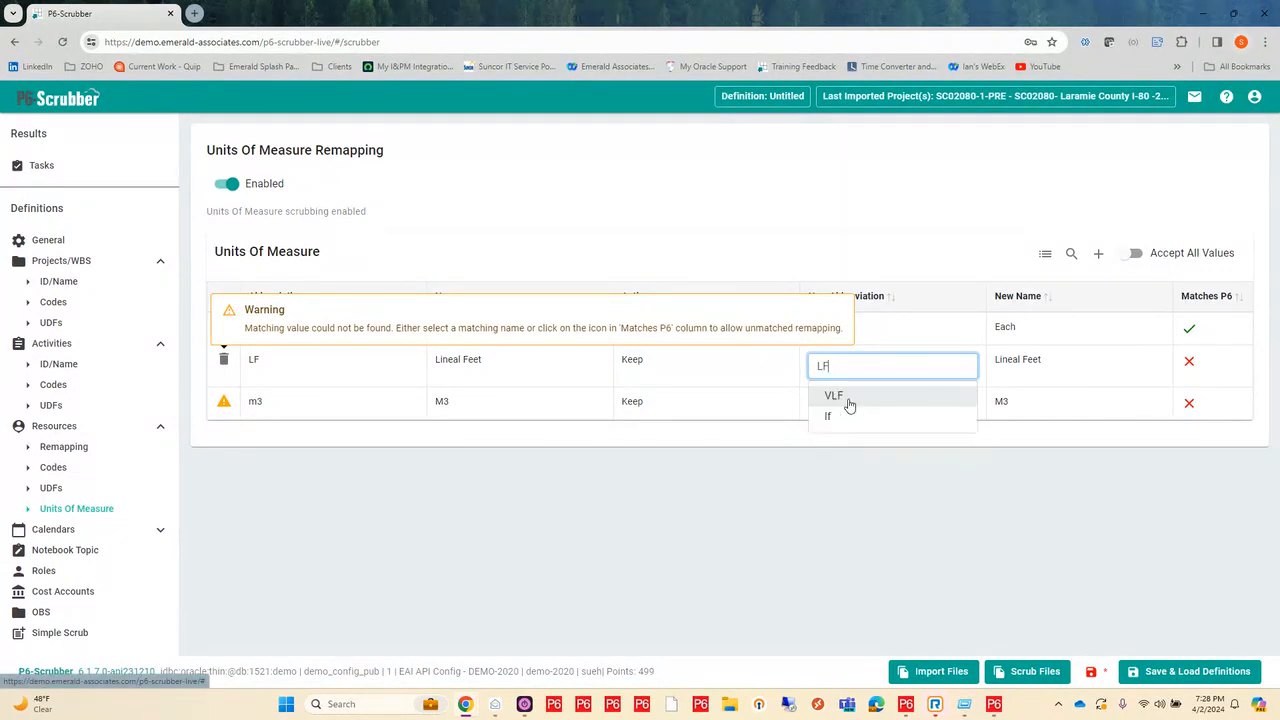
pyautogui.click(832, 419)
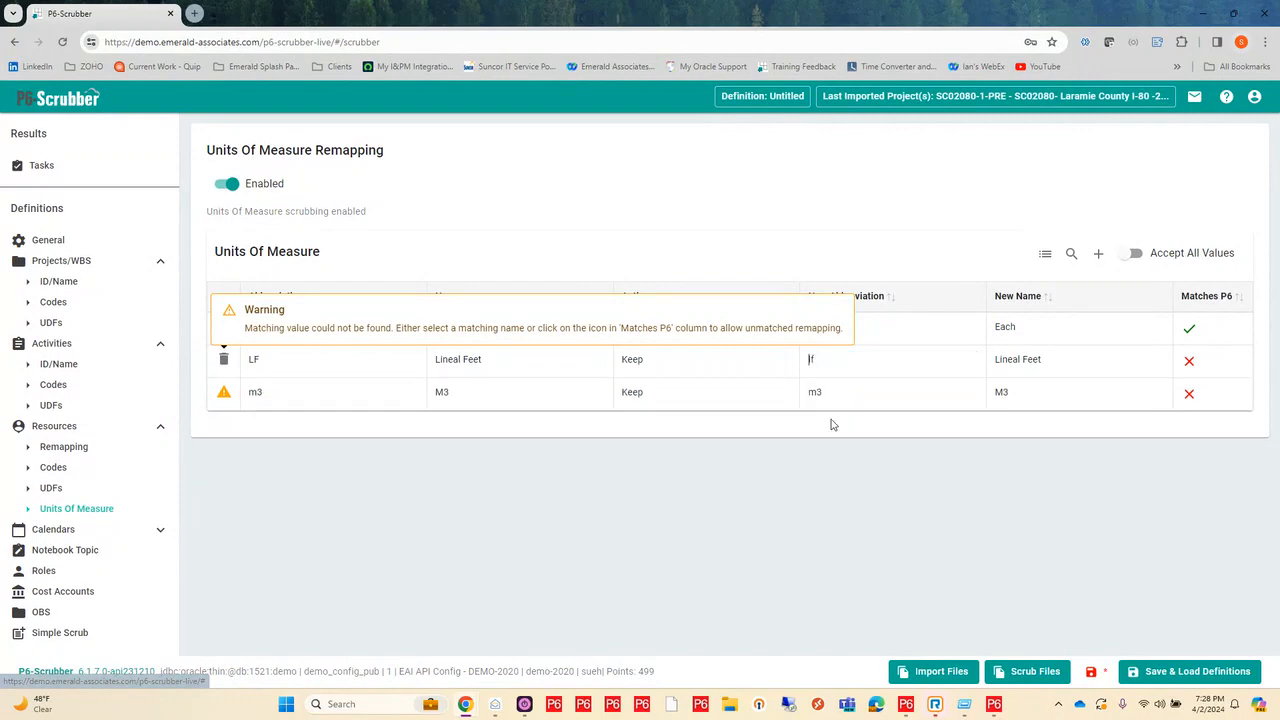
pyautogui.click(1046, 365)
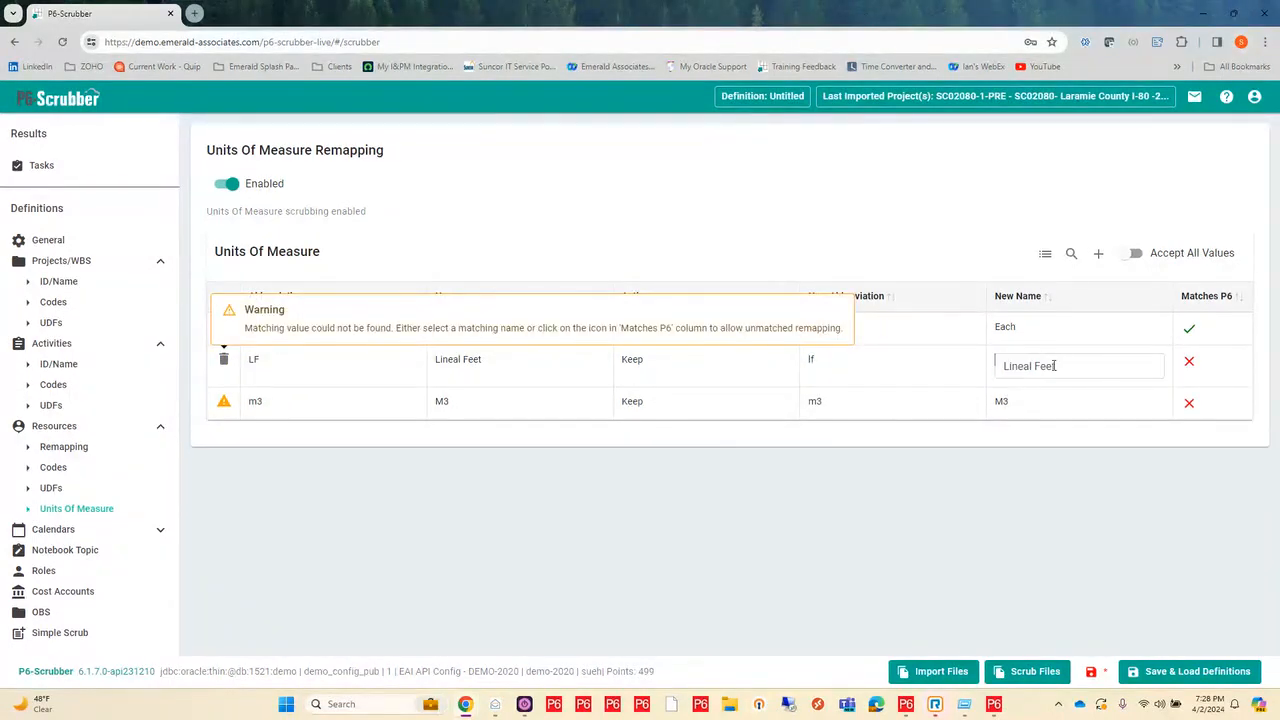
pyautogui.moveTo(1068, 369); pyautogui.dragTo(983, 376)
pyautogui.press('BackSpace')
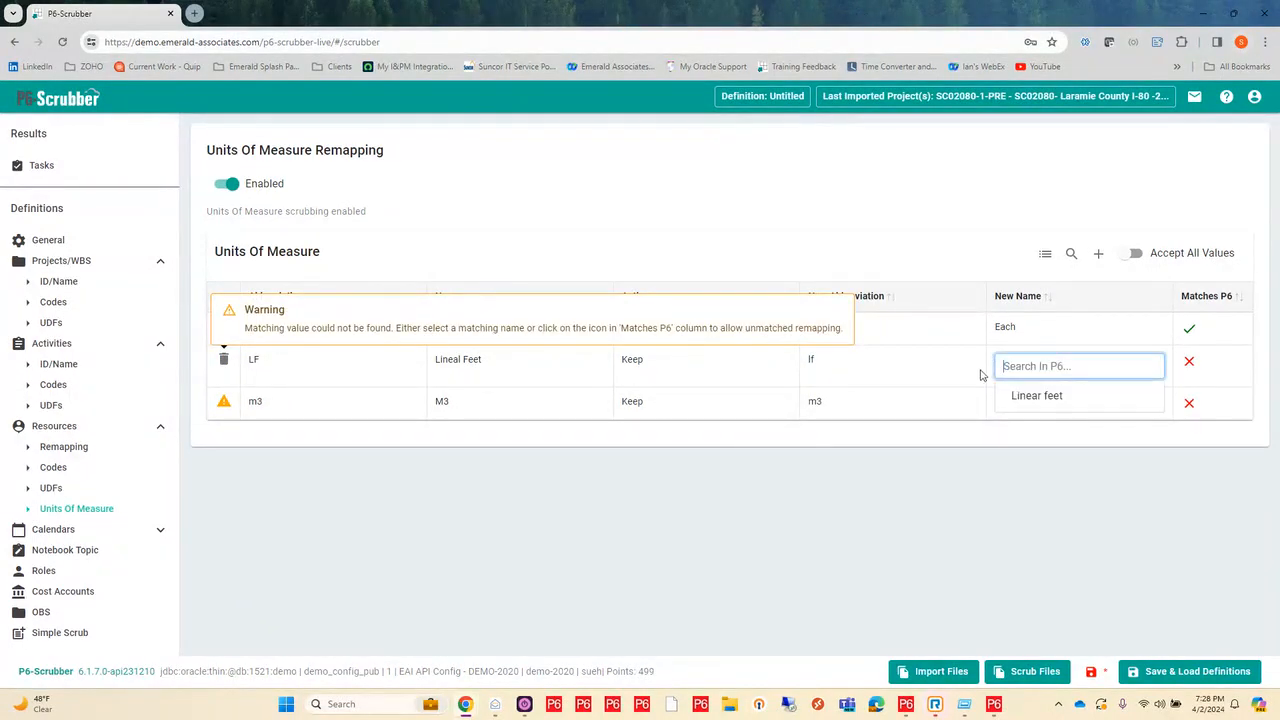
pyautogui.click(1035, 396)
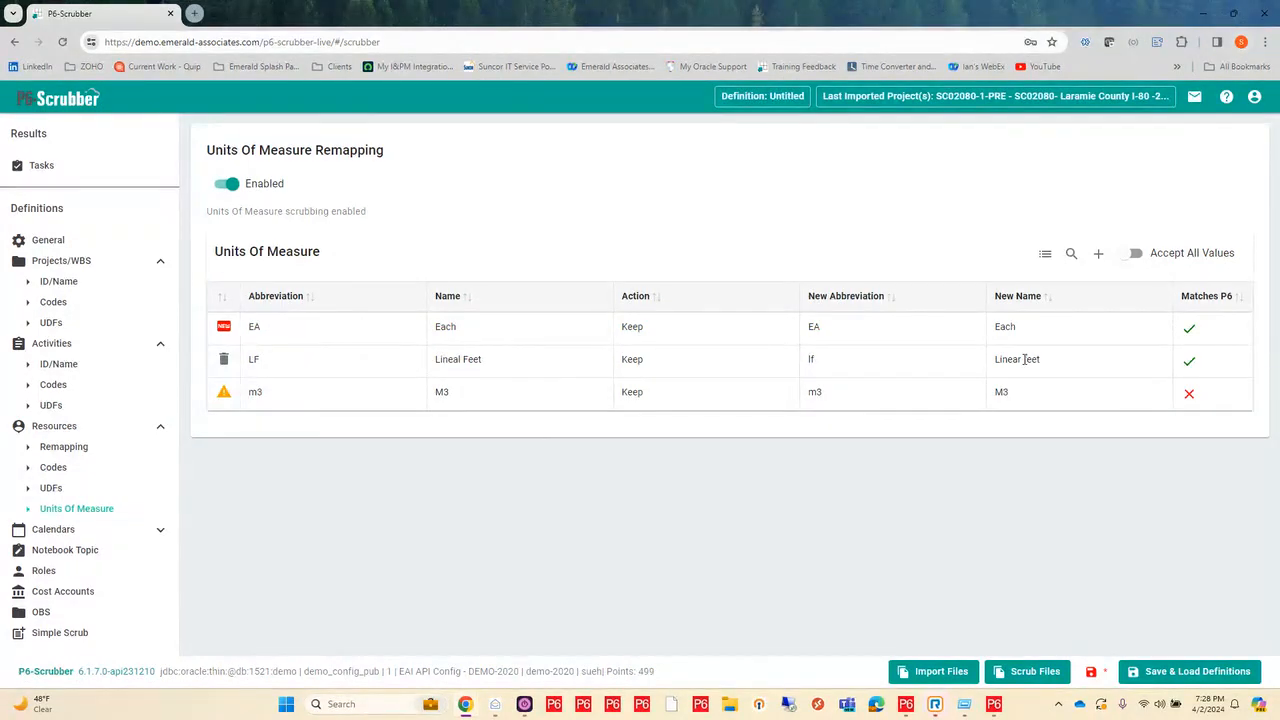
# Step: Remap the m3 unit of measure to the P6 abbreviation M3 and the P6 name Cubic Meters
pyautogui.click(853, 399)
pyautogui.doubleClick(853, 399)
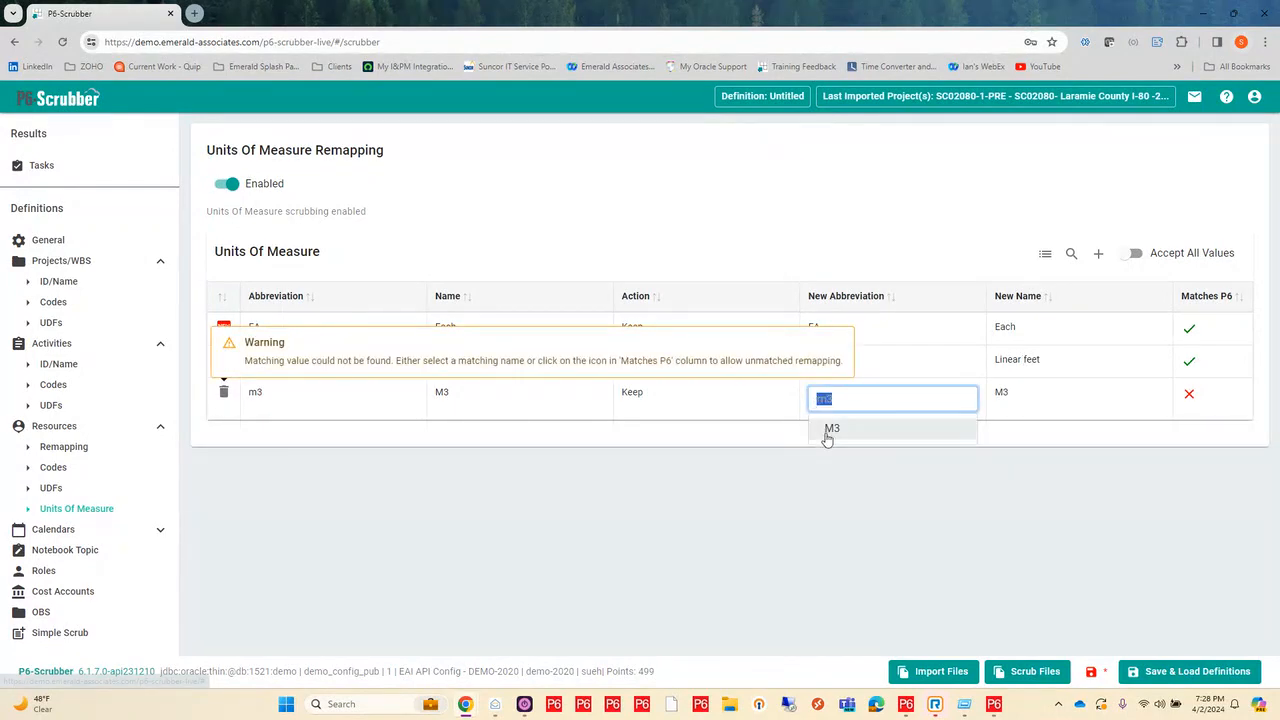
pyautogui.click(832, 428)
pyautogui.click(1010, 396)
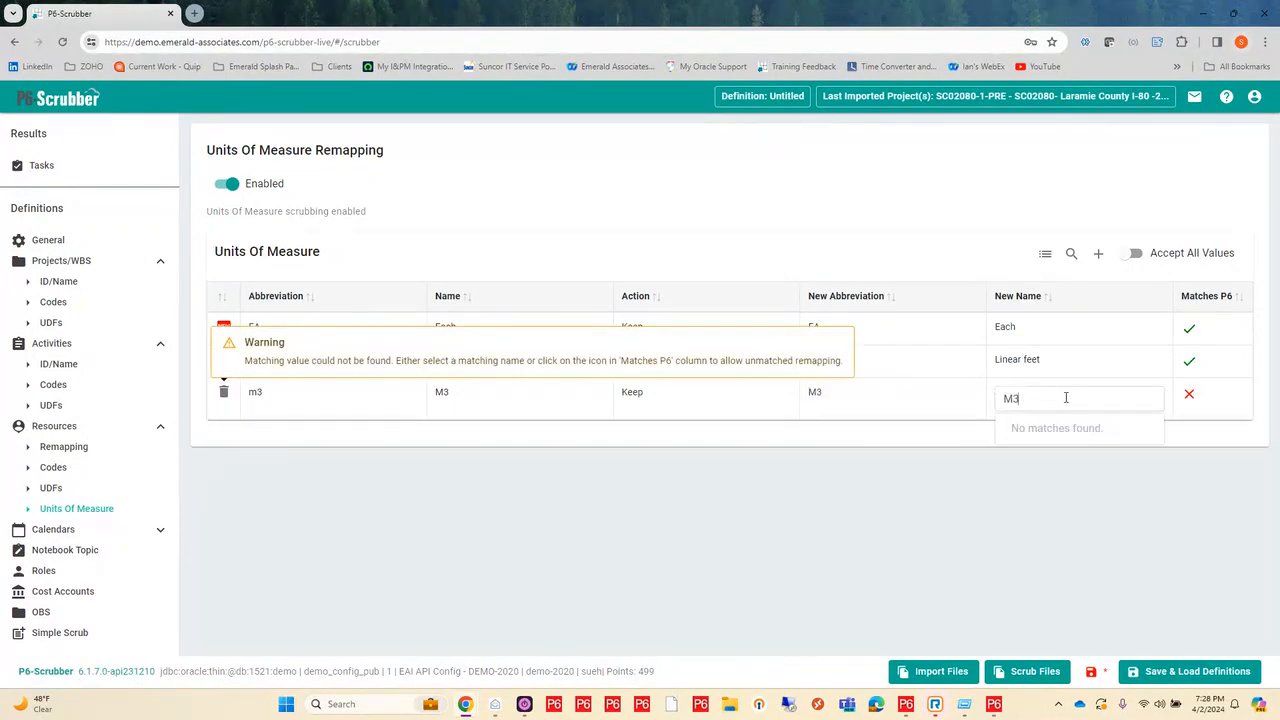
pyautogui.doubleClick(1003, 398)
pyautogui.press('BackSpace')
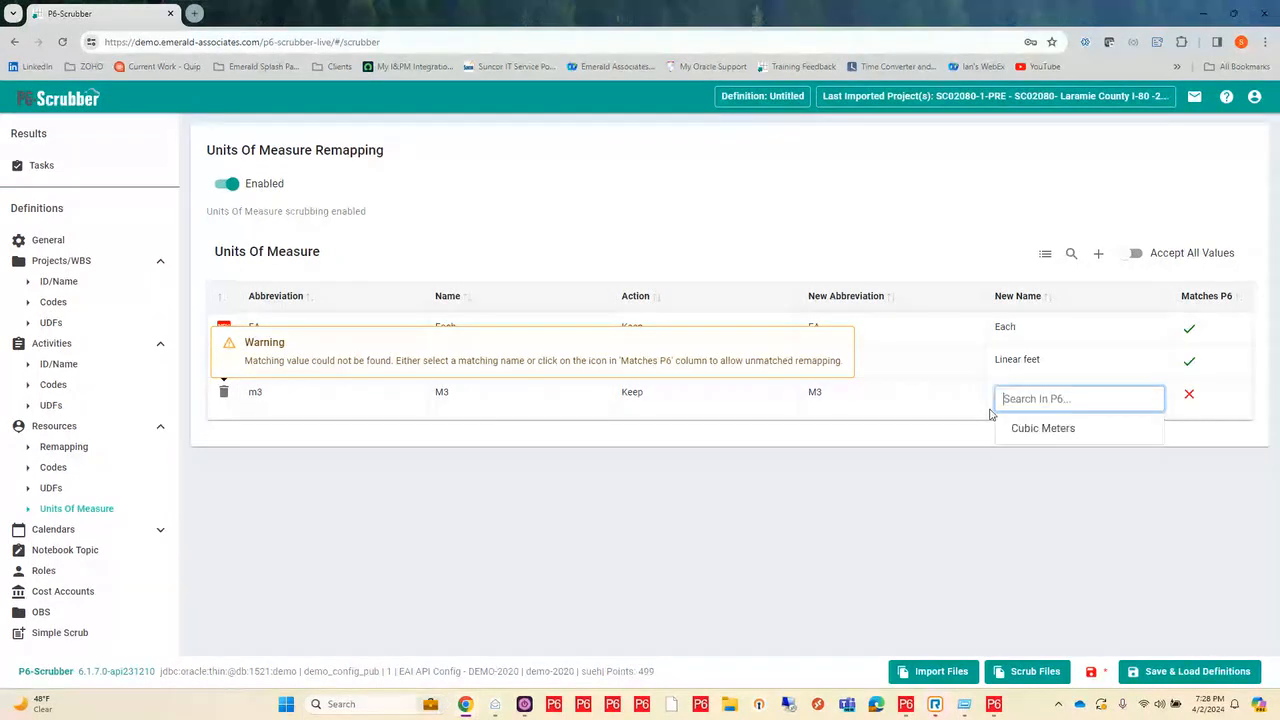
pyautogui.click(1035, 428)
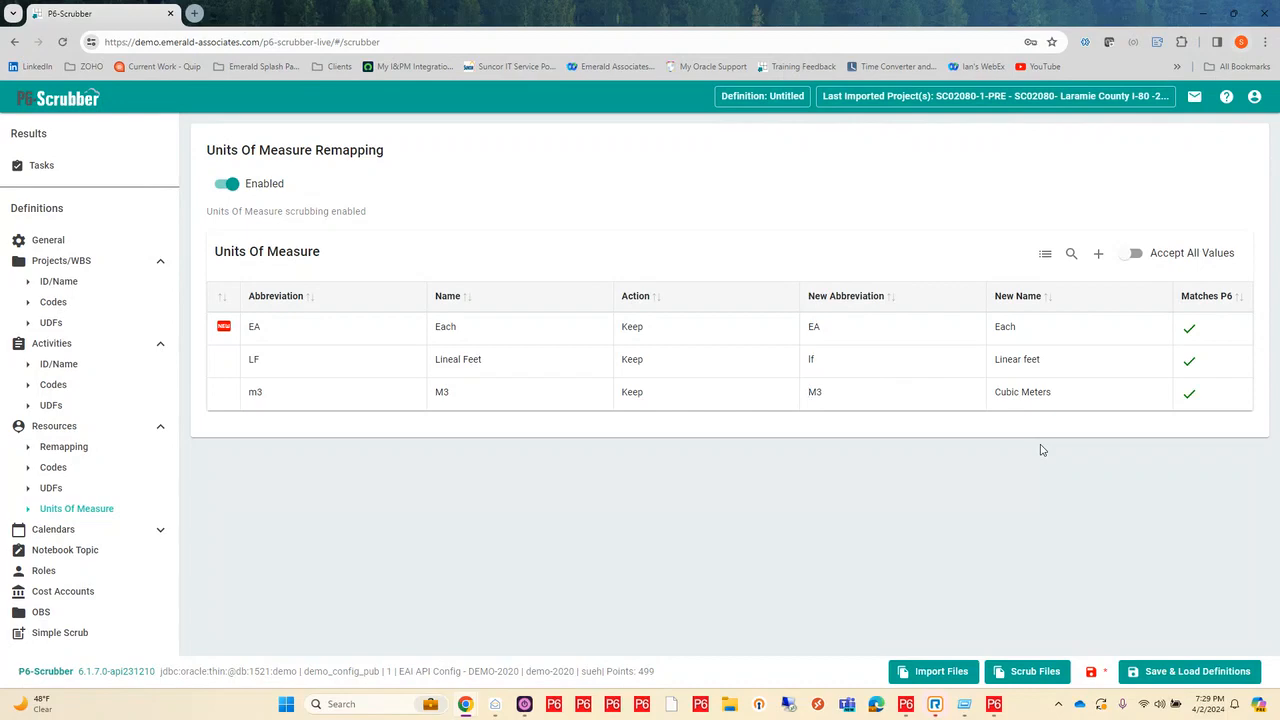
# Step: Enable Calendar Rolldown for the global calendars and set the Standard 5 Day Workweek calendar's action to Rolldown
pyautogui.click(156, 532)
pyautogui.scroll(-1, 12, 372)
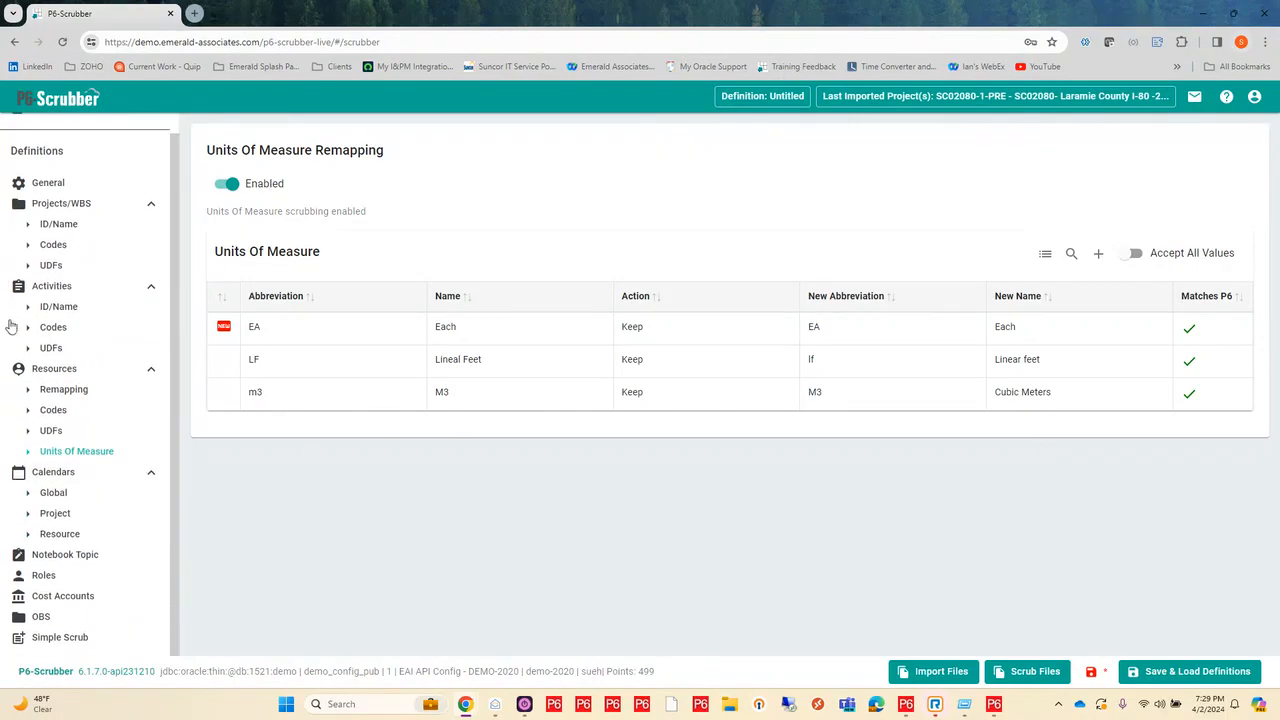
pyautogui.click(55, 492)
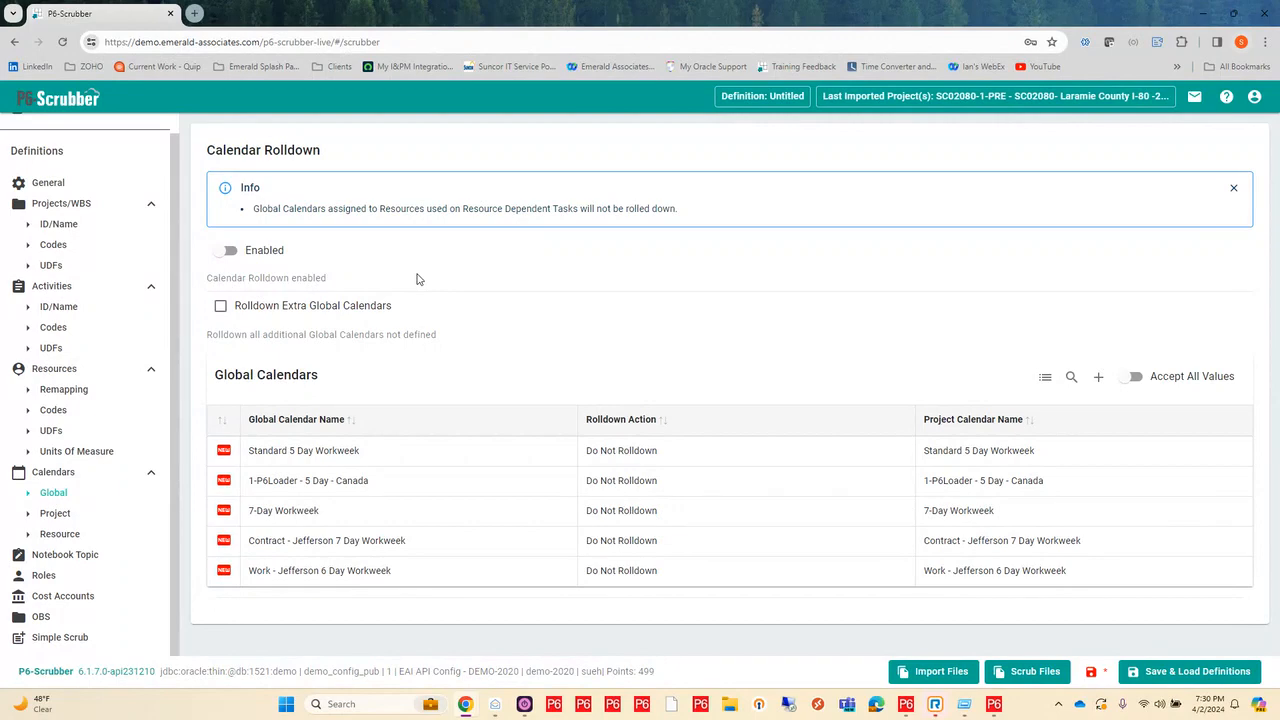
pyautogui.click(226, 256)
pyautogui.click(656, 452)
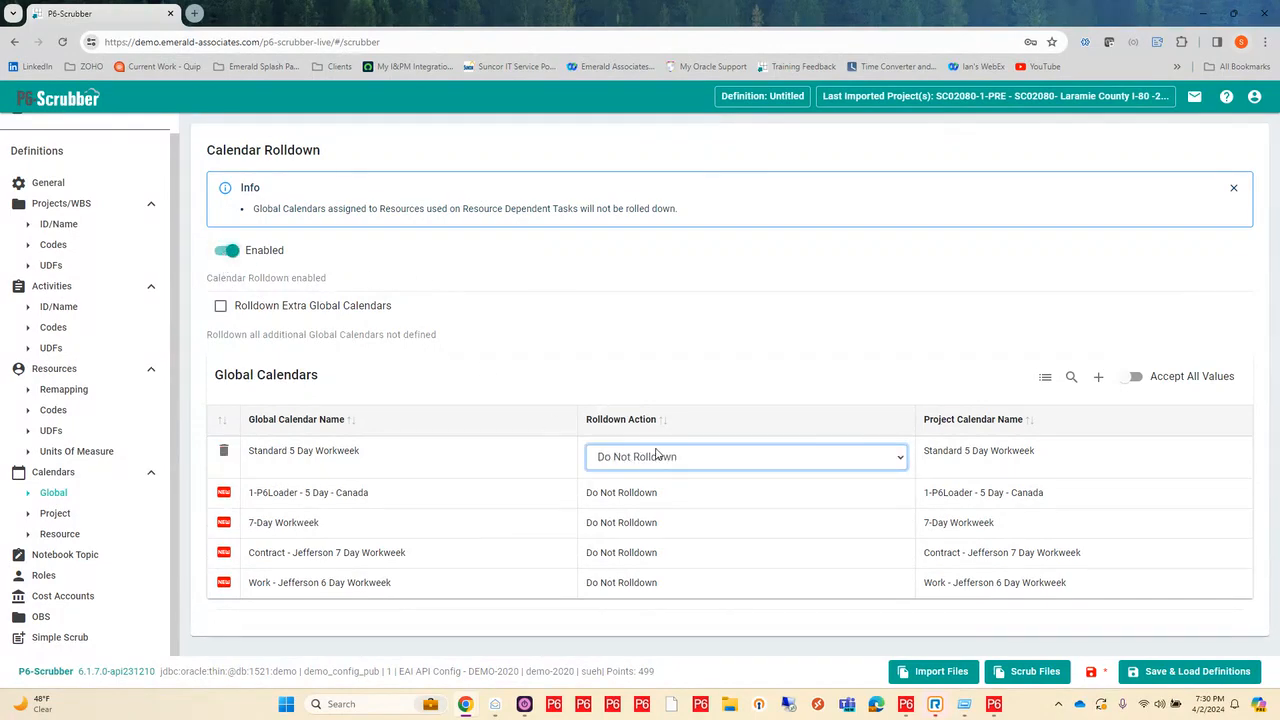
pyautogui.click(656, 456)
pyautogui.click(676, 490)
# Step: Set the rolldown action of the 1-P6Loader - 5 Day - Canada calendar to Rolldown
pyautogui.click(682, 498)
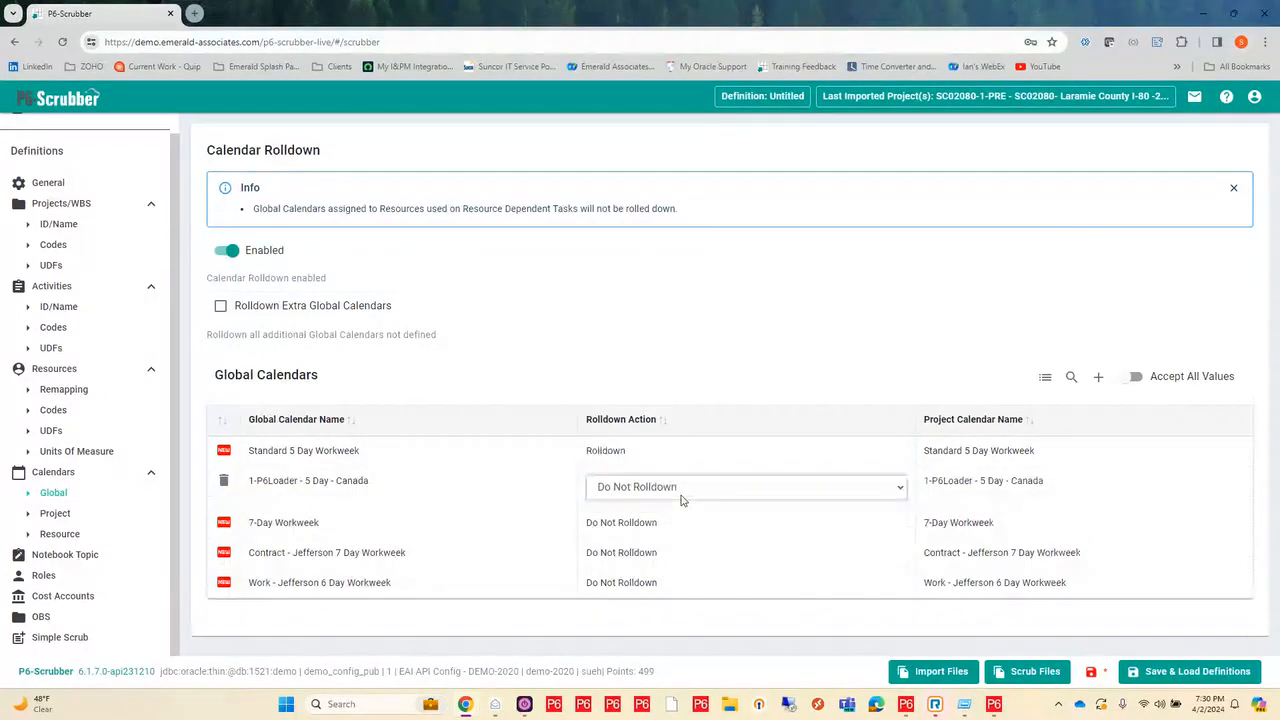
pyautogui.click(682, 497)
pyautogui.click(686, 531)
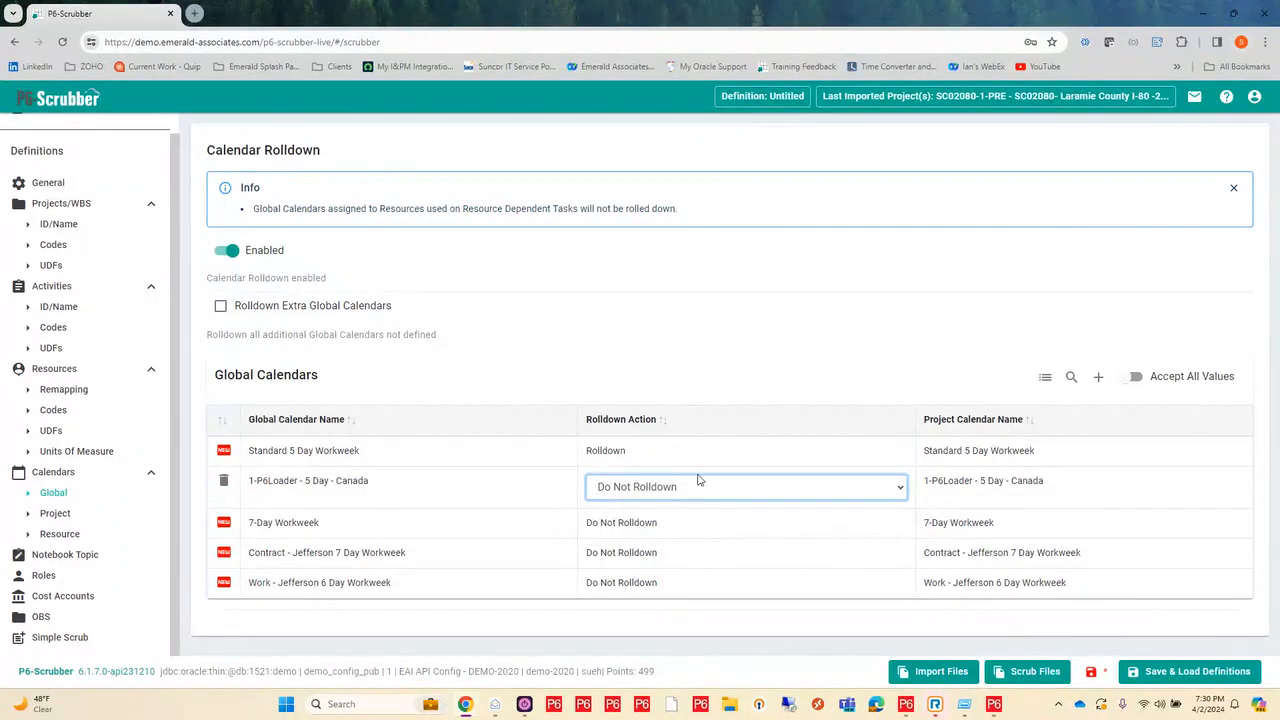
pyautogui.click(712, 494)
pyautogui.click(713, 494)
pyautogui.click(713, 494)
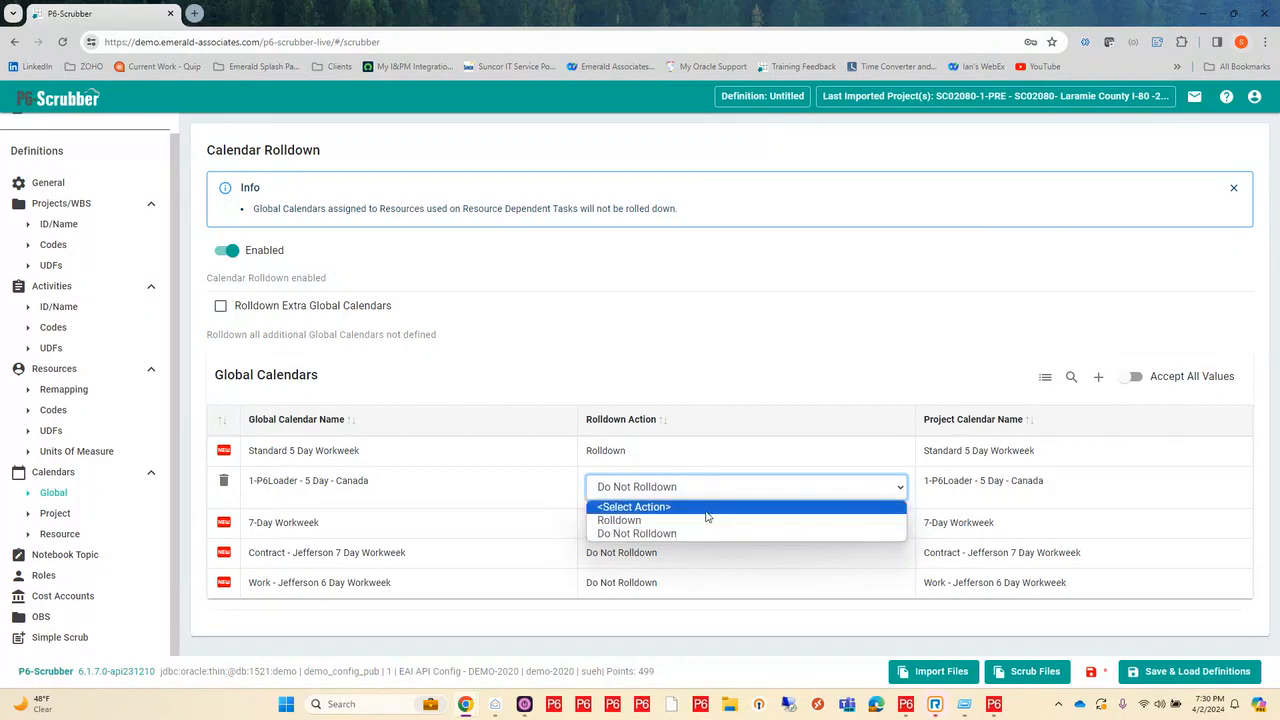
pyautogui.click(706, 520)
# Step: Set the rolldown action of the 7-Day Workweek and Contract - Jefferson 7 Day Workweek calendars to Rolldown
pyautogui.click(708, 514)
pyautogui.click(711, 520)
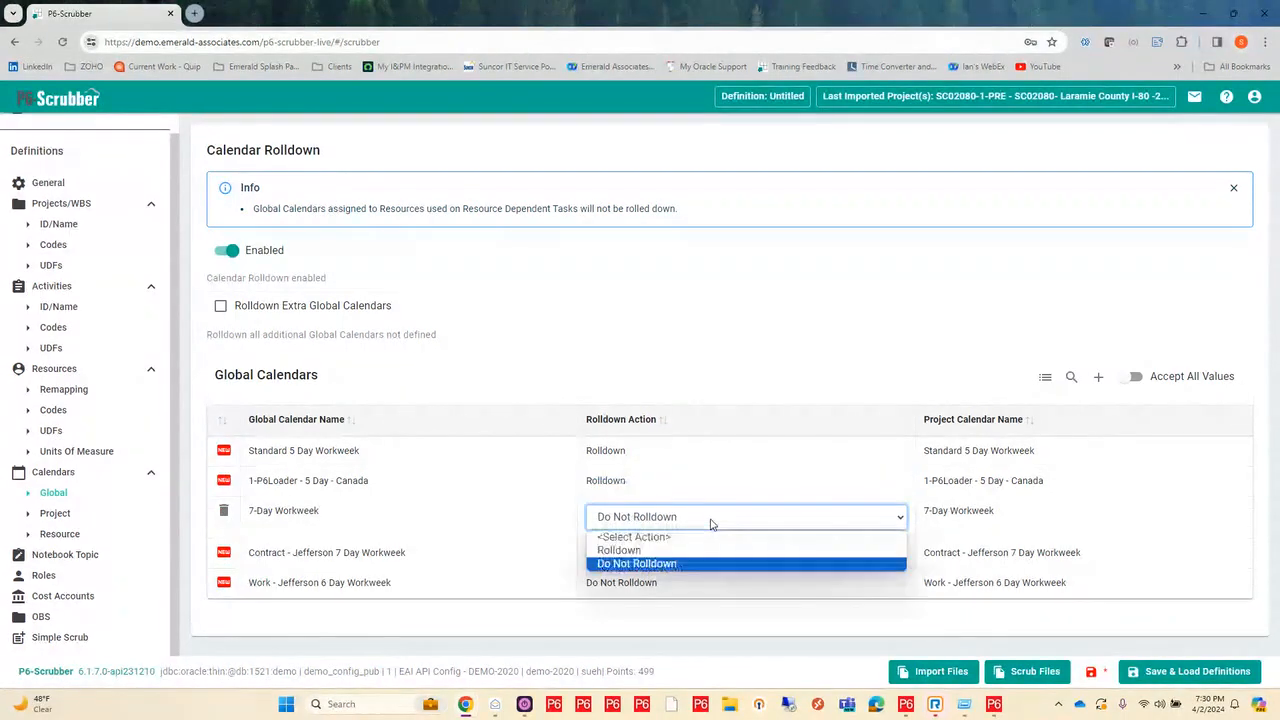
pyautogui.click(703, 550)
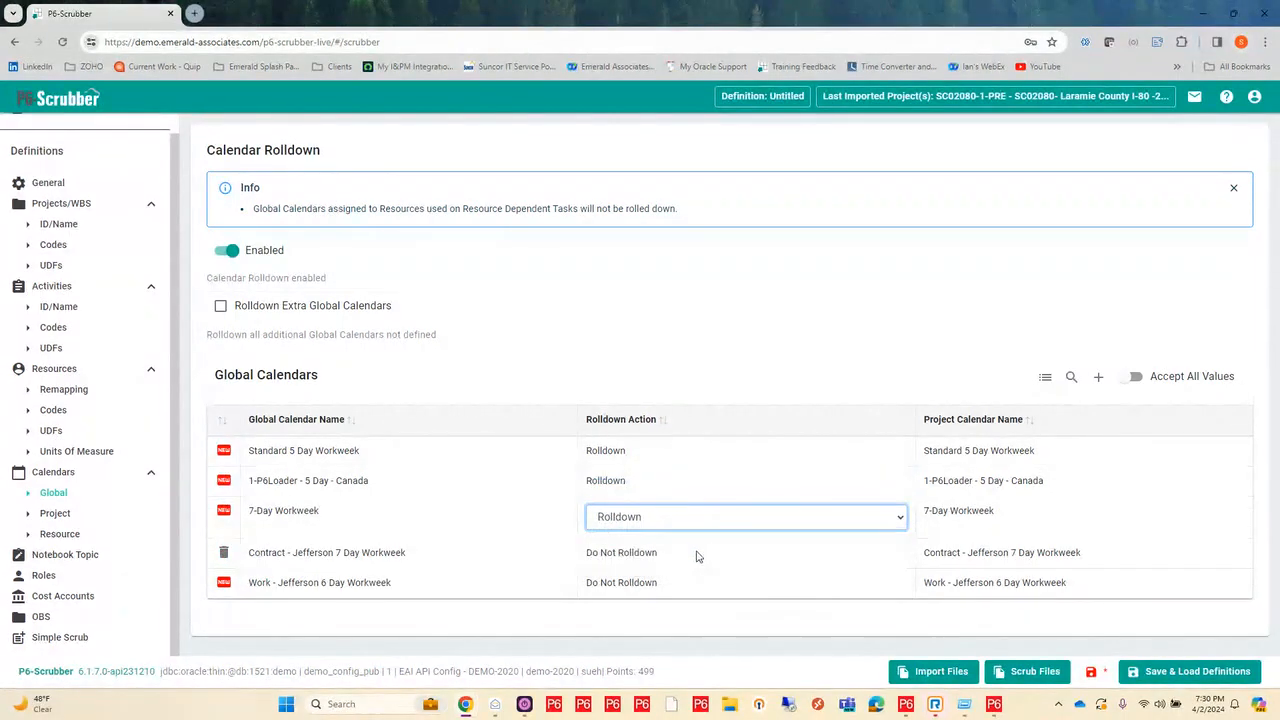
pyautogui.click(697, 556)
pyautogui.click(695, 552)
pyautogui.click(685, 583)
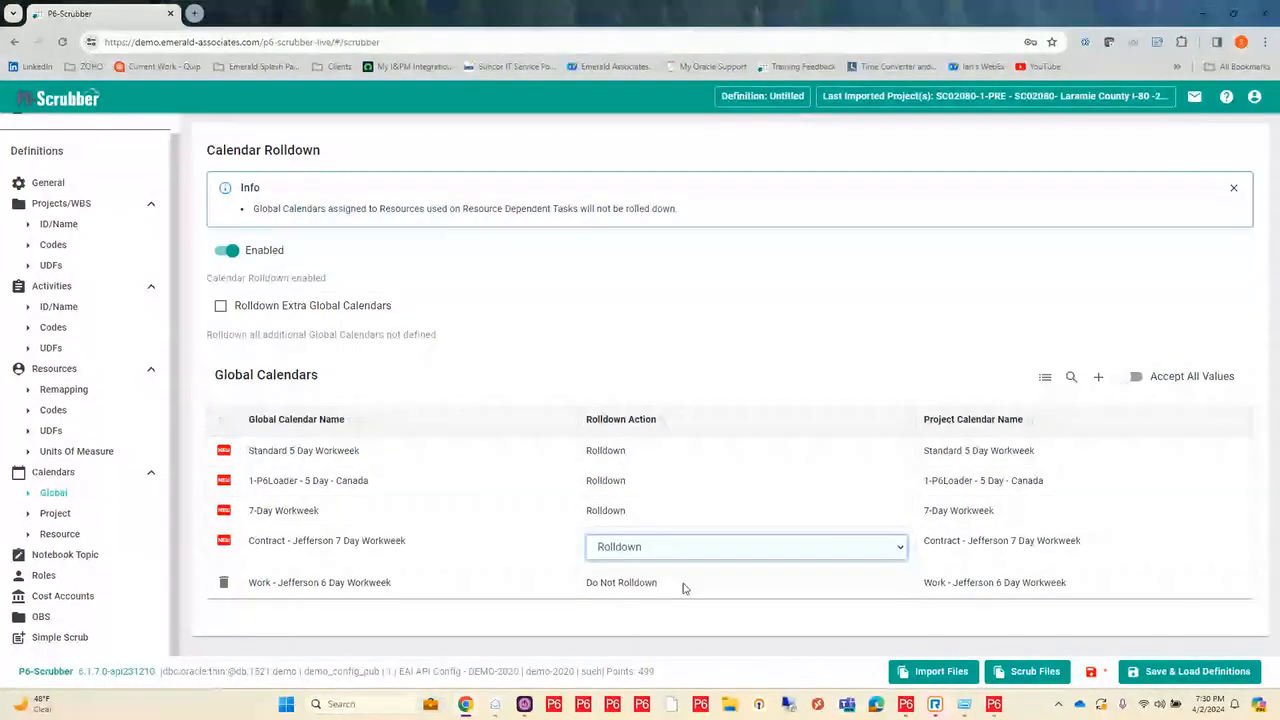
# Step: Set the Work - Jefferson 6 Day Workweek calendar to Rolldown and turn on Rolldown Extra Global Calendars
pyautogui.click(686, 582)
pyautogui.click(686, 578)
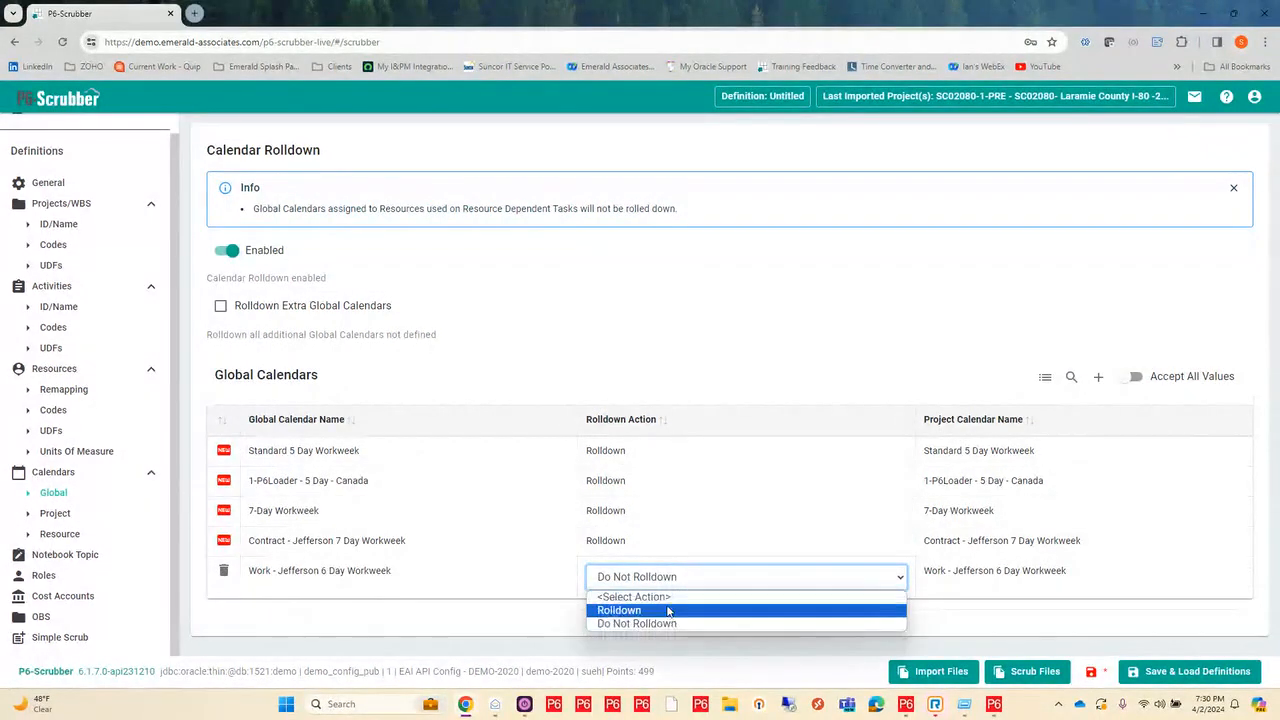
pyautogui.click(668, 611)
pyautogui.click(630, 312)
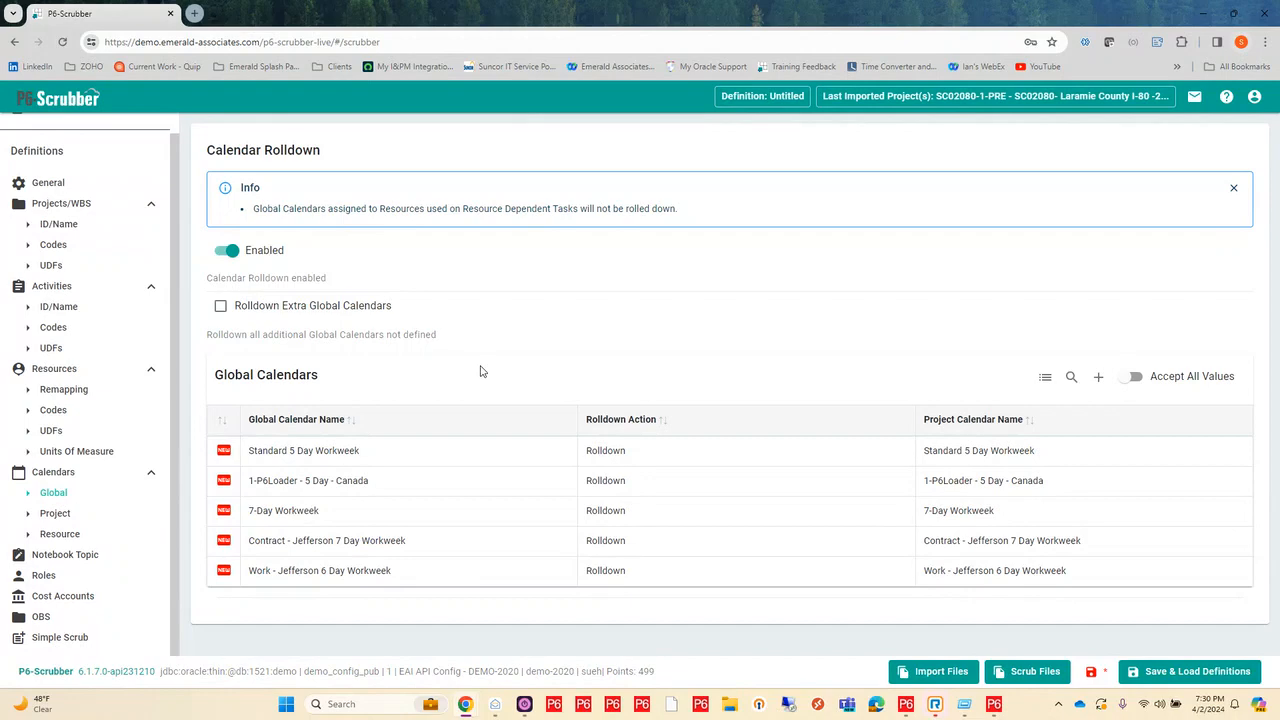
pyautogui.click(221, 307)
# Step: Review the project calendars, and the action and new name fields of the Standard 5 Day-Resource only resource calendar
pyautogui.click(56, 514)
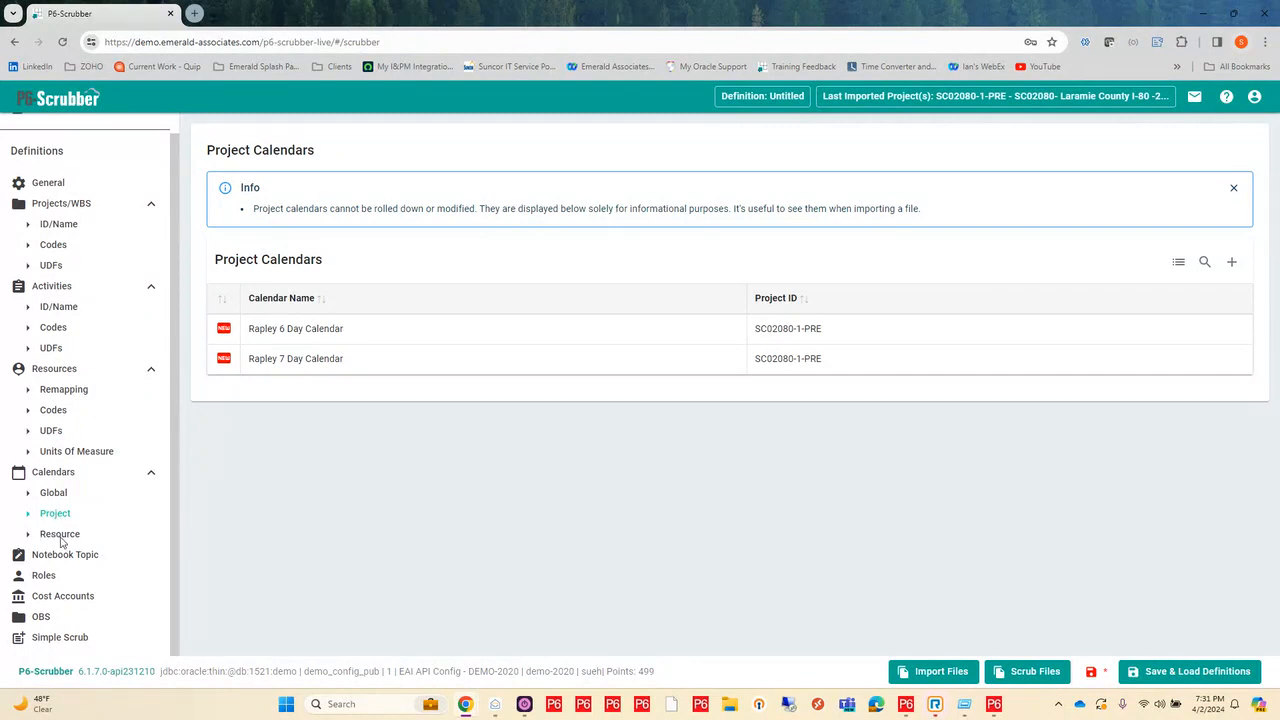
pyautogui.click(60, 537)
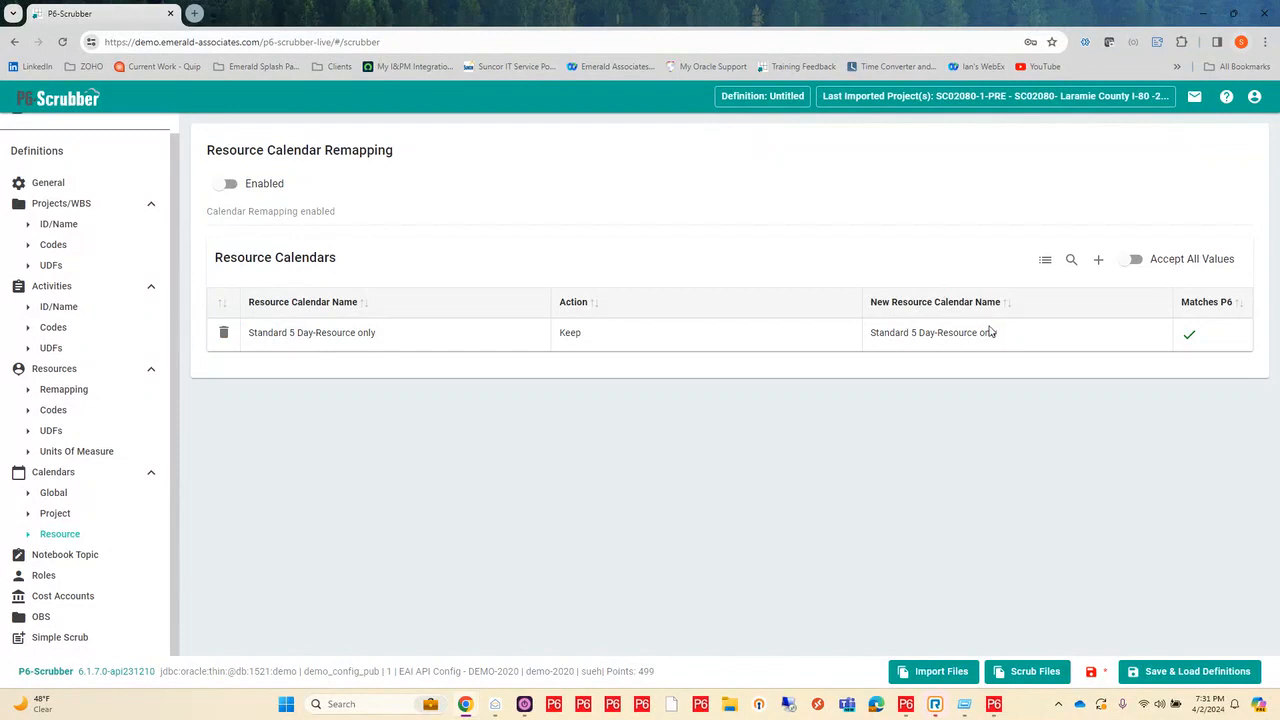
pyautogui.click(570, 331)
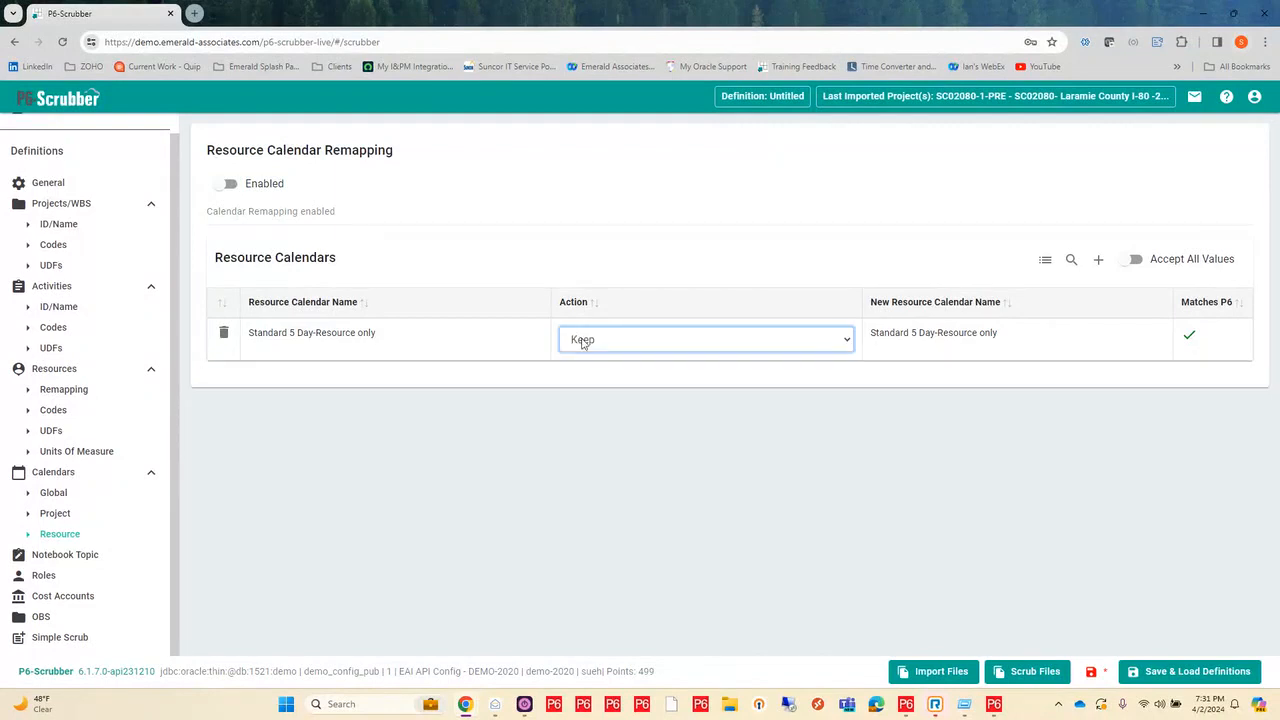
pyautogui.click(584, 343)
pyautogui.click(584, 343)
pyautogui.click(642, 442)
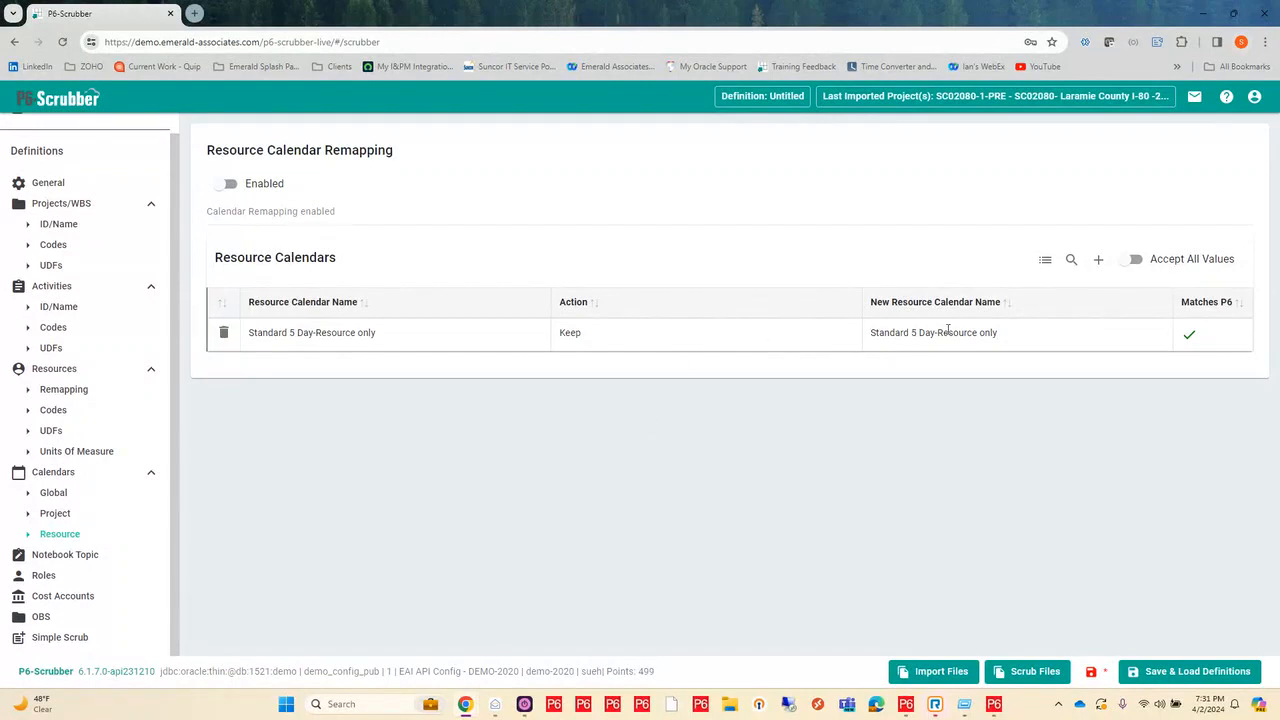
pyautogui.click(1004, 337)
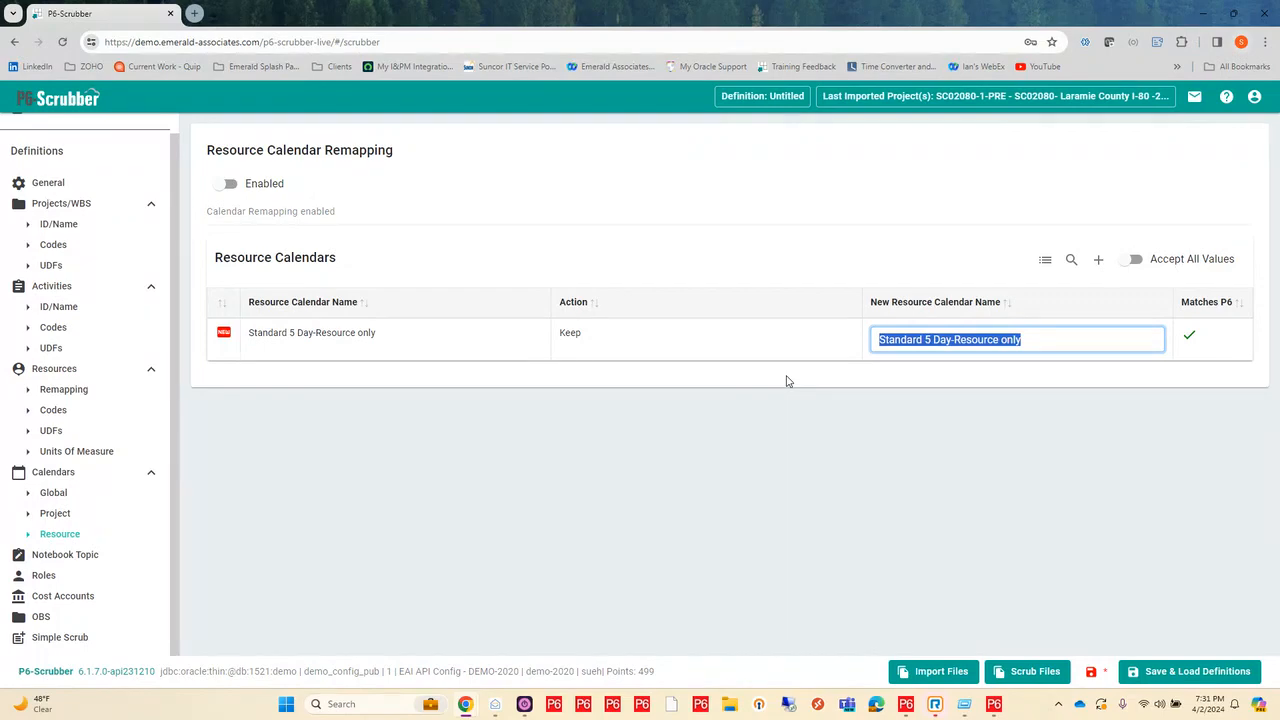
pyautogui.click(618, 470)
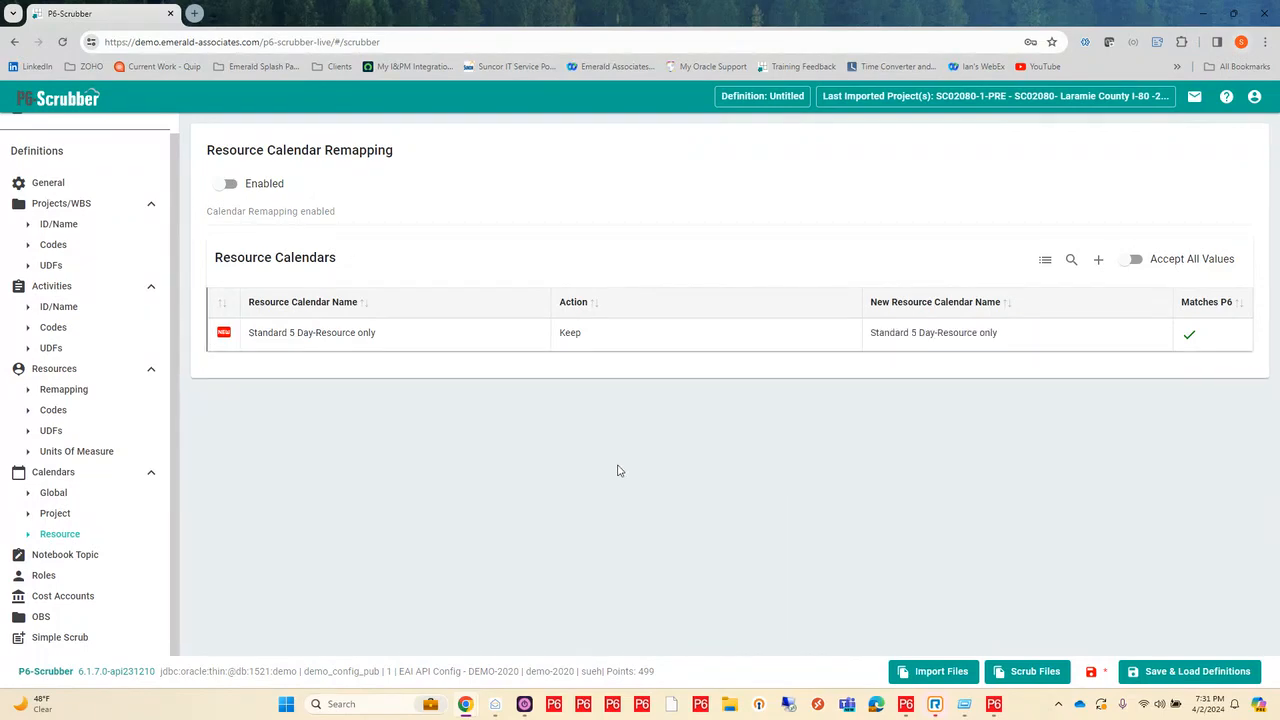
# Step: Open the Notebook Topic Validation definitions
pyautogui.click(51, 557)
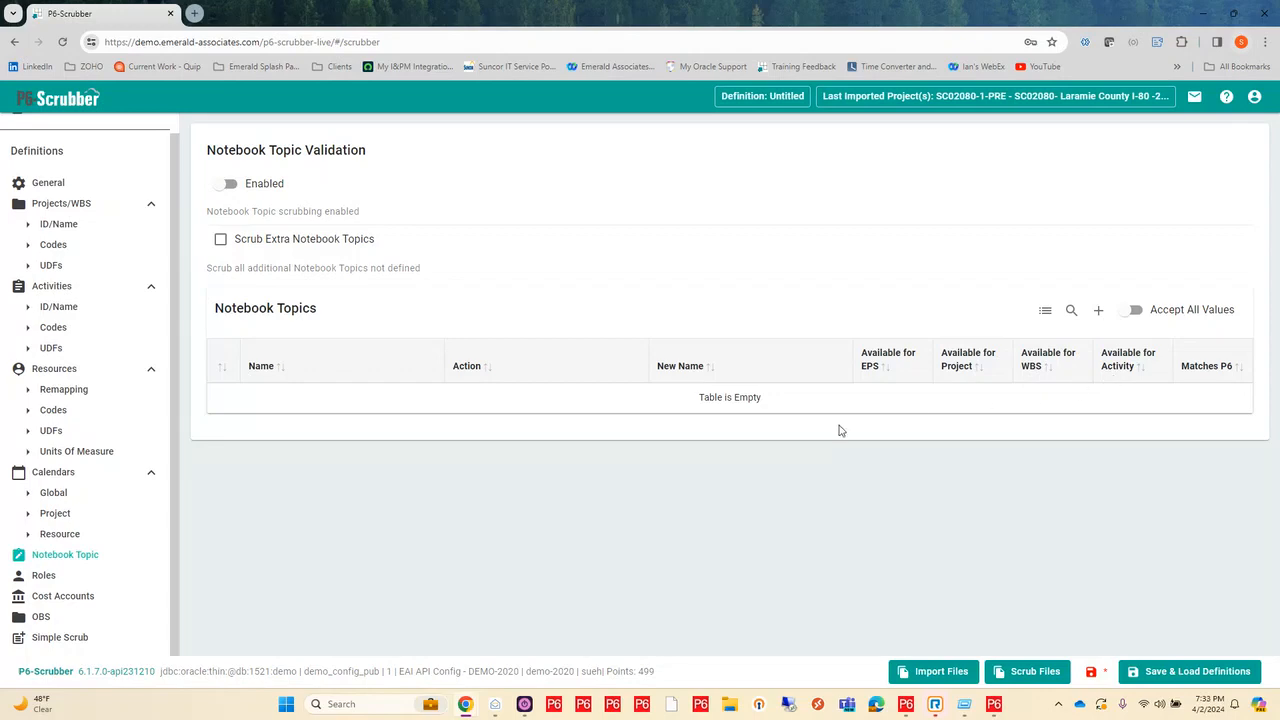
# Step: Open the Role Remapping definitions and search the default parent role tree for SCRUB
pyautogui.click(42, 576)
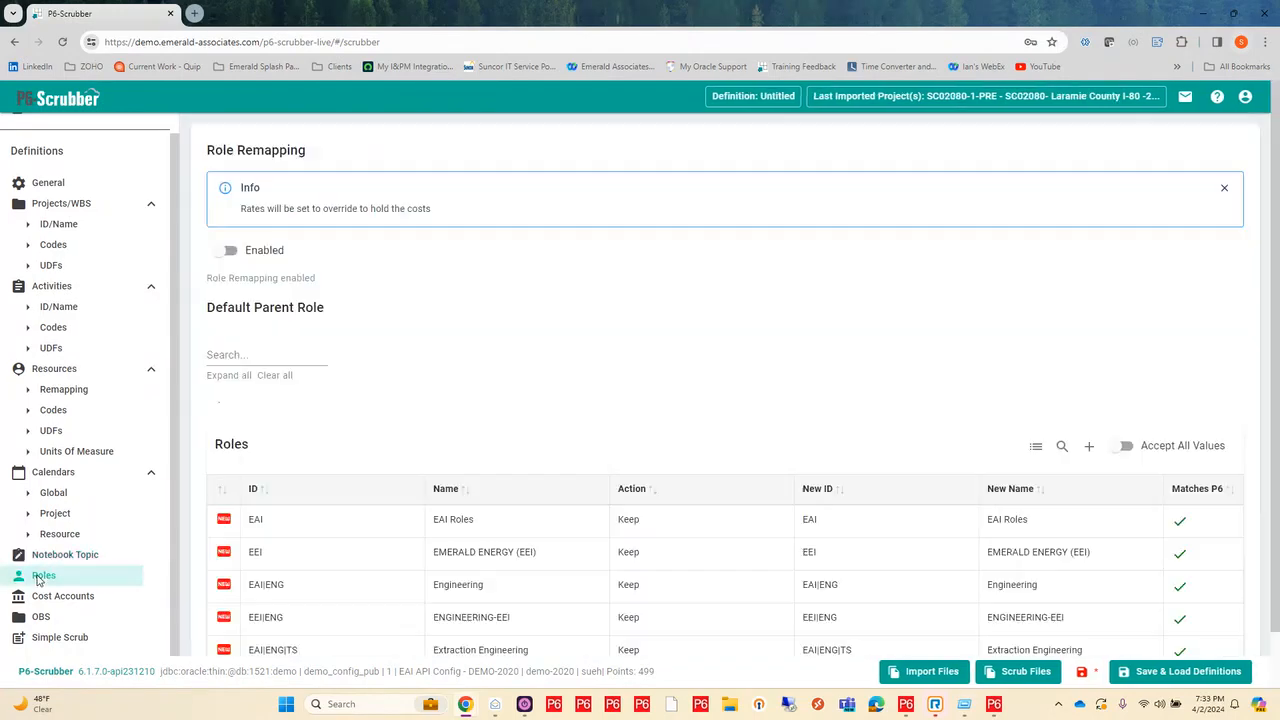
pyautogui.scroll(-1, 406, 402)
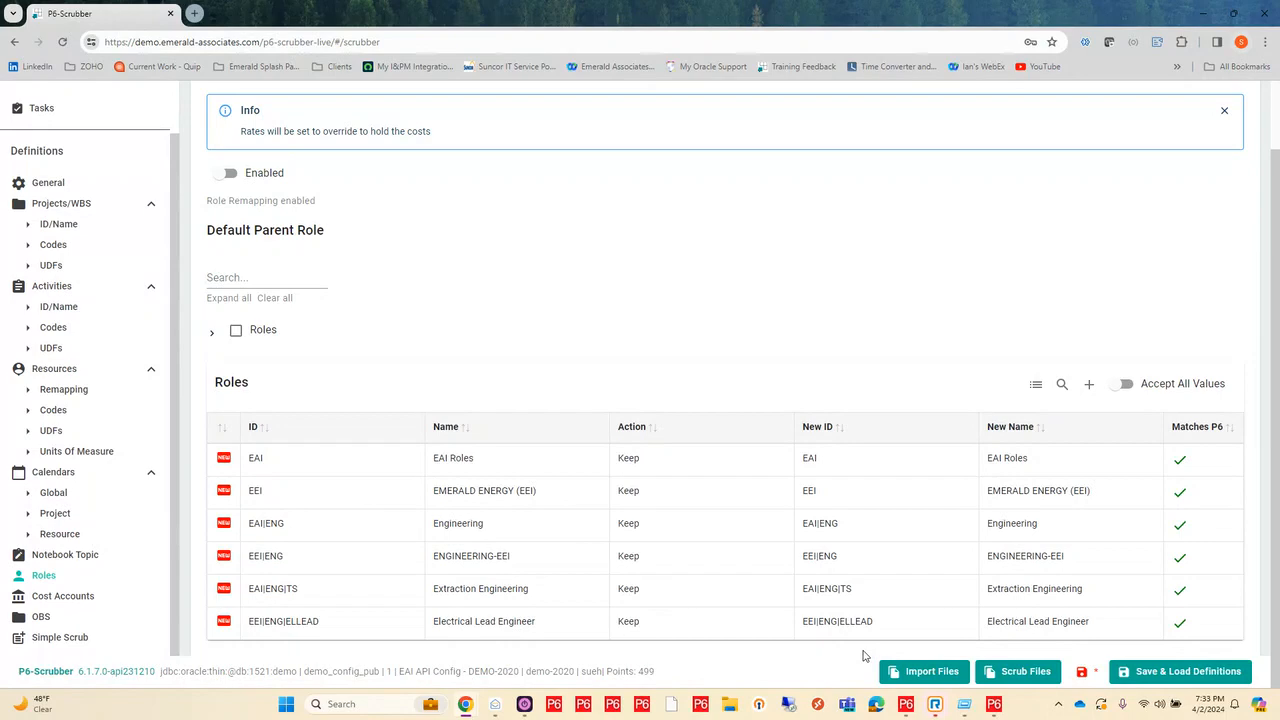
pyautogui.click(212, 335)
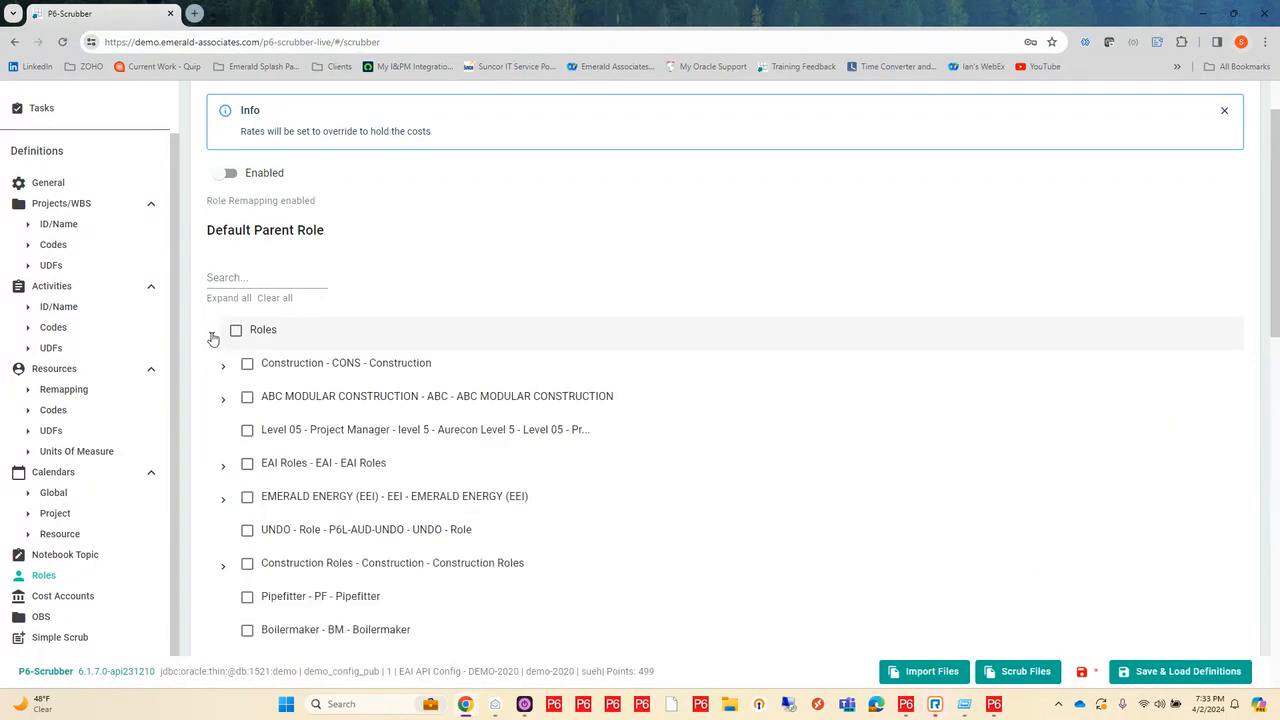
pyautogui.click(269, 272)
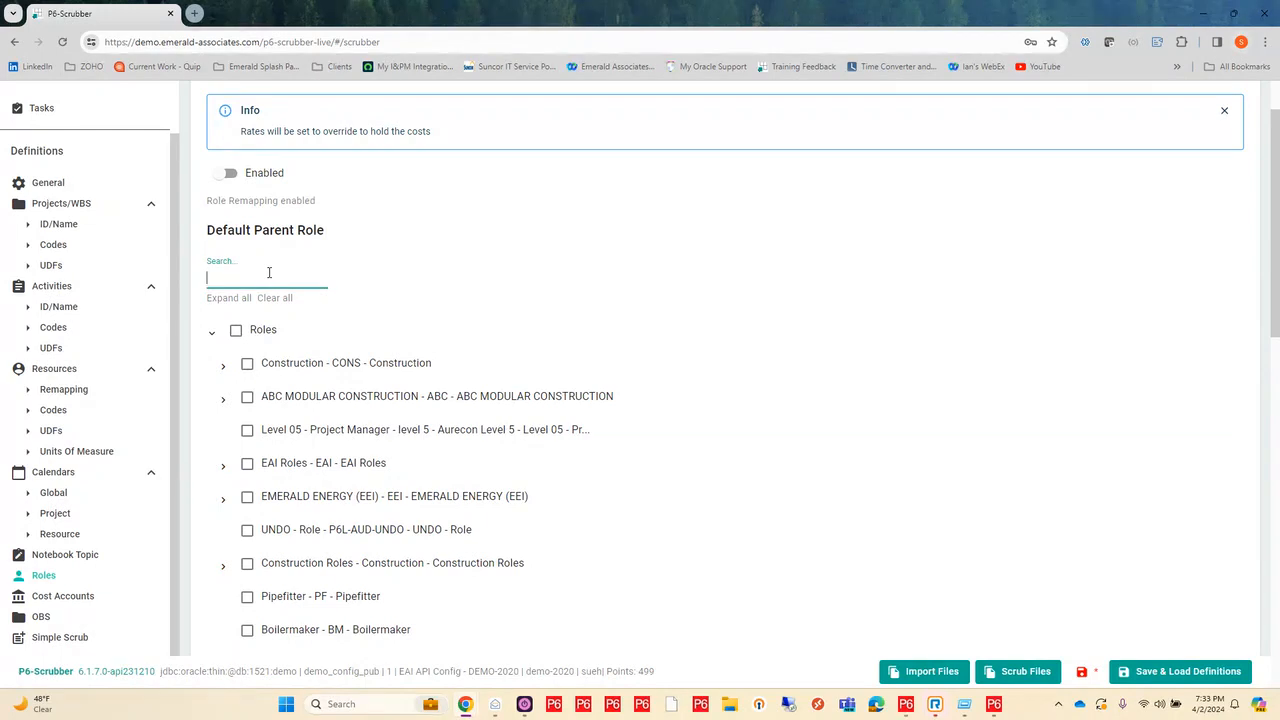
pyautogui.write('SCRUB')
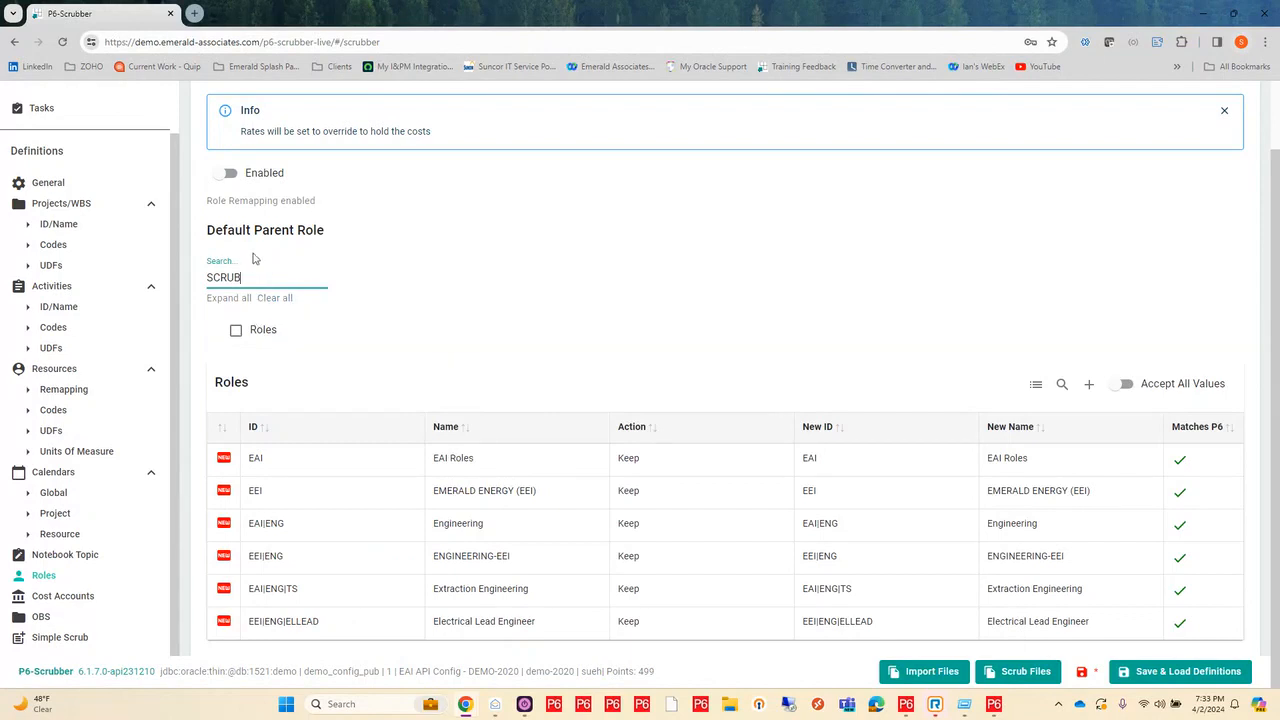
# Step: Clear the role search filter and select IT Roles as the default parent role
pyautogui.press('BackSpace')
pyautogui.press('BackSpace')
pyautogui.press('BackSpace')
pyautogui.press('BackSpace')
pyautogui.press('BackSpace')
pyautogui.click(212, 334)
pyautogui.scroll(-2, 473, 582)
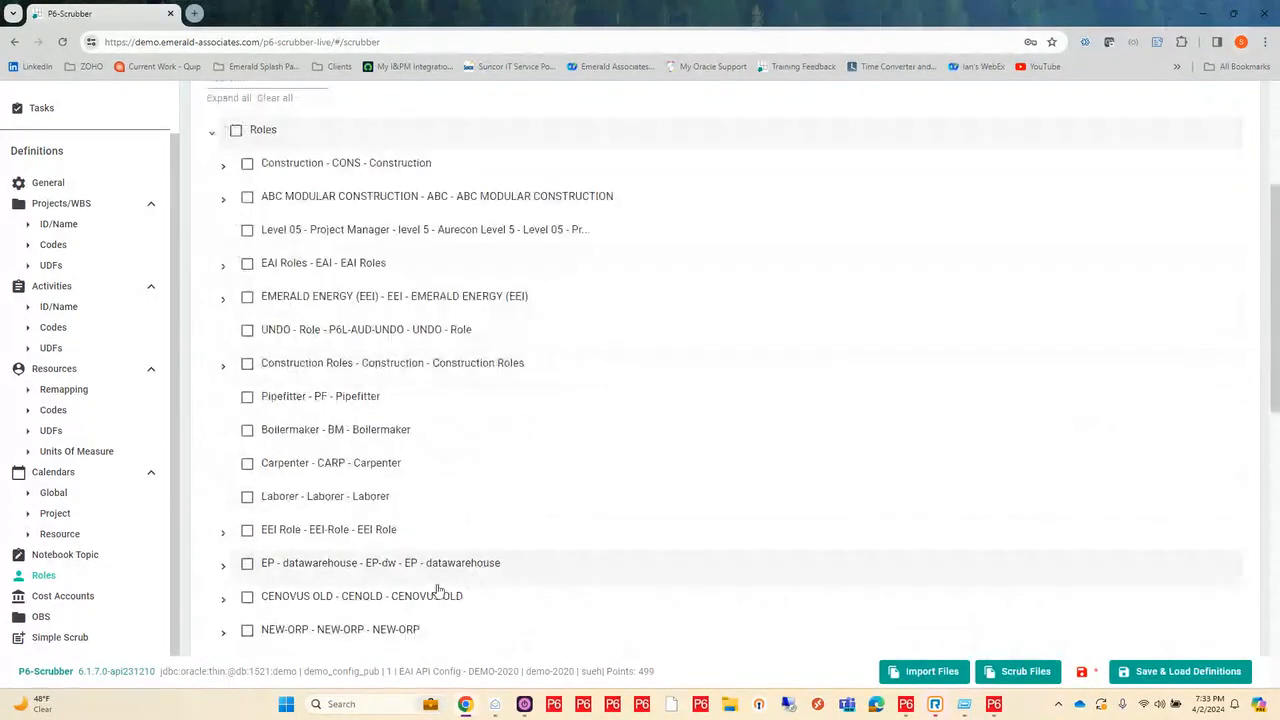
pyautogui.scroll(-2, 266, 634)
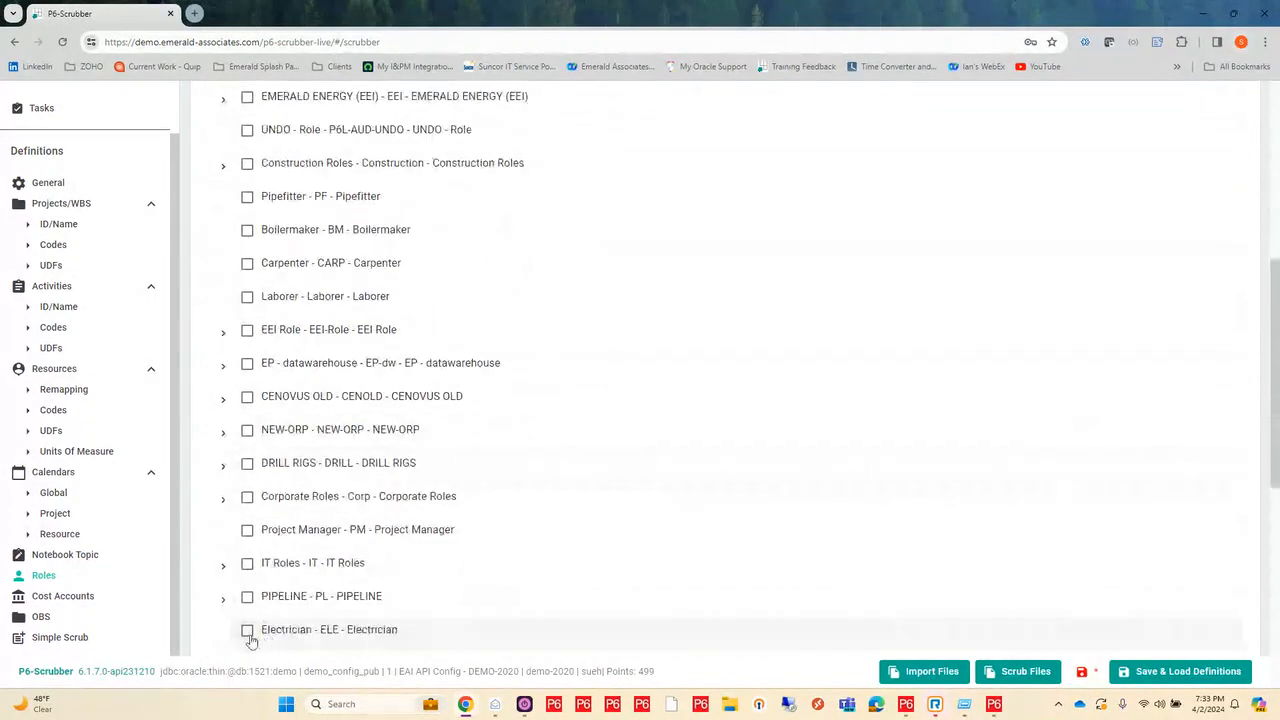
pyautogui.scroll(1, 250, 605)
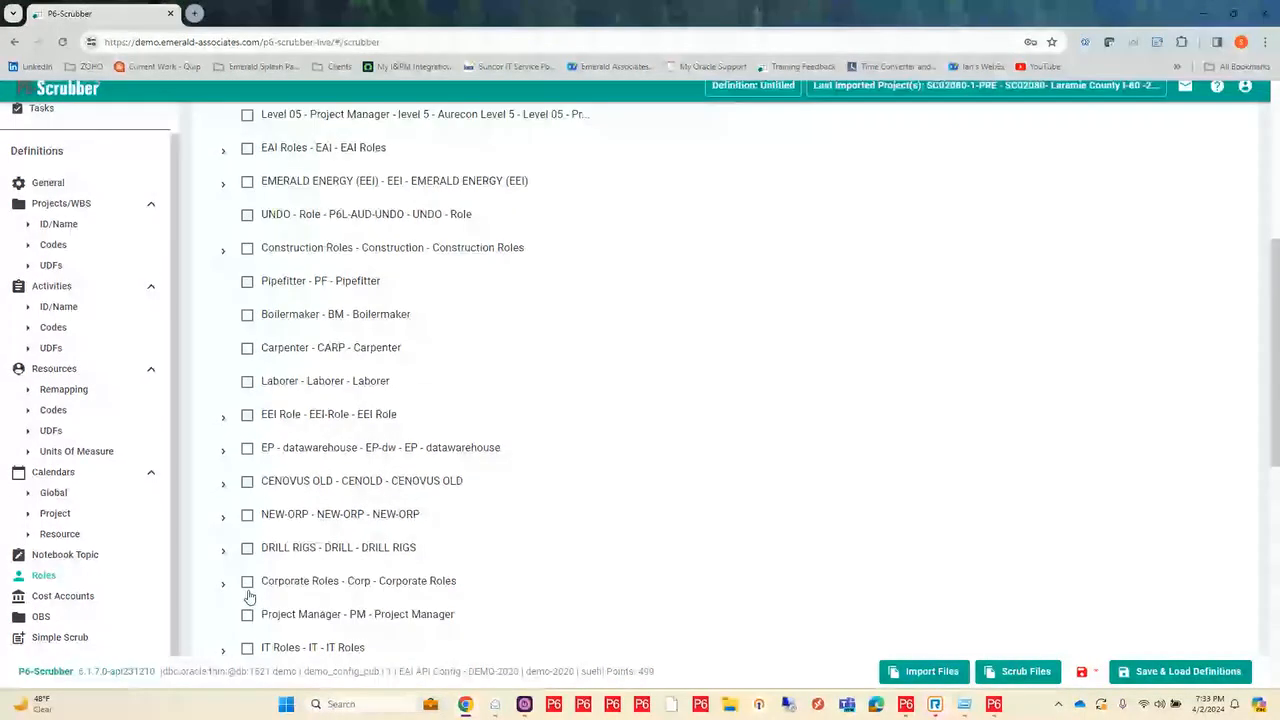
pyautogui.scroll(-3, 251, 610)
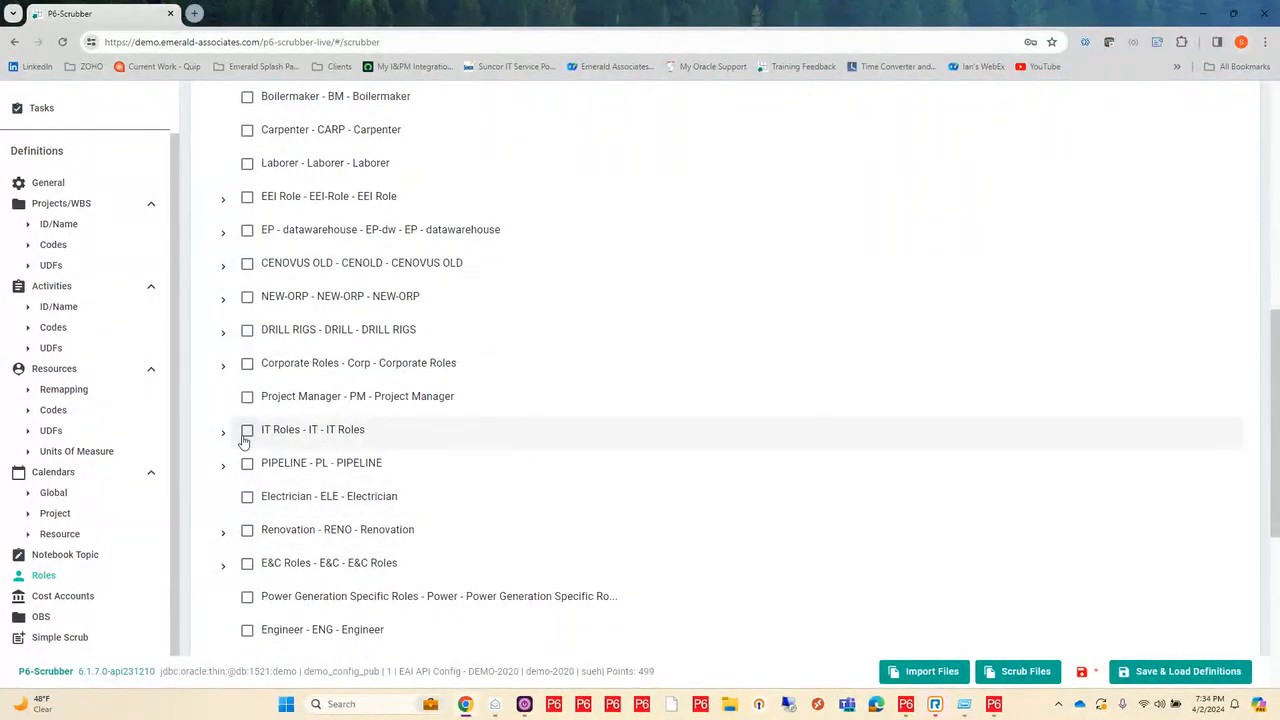
pyautogui.click(247, 433)
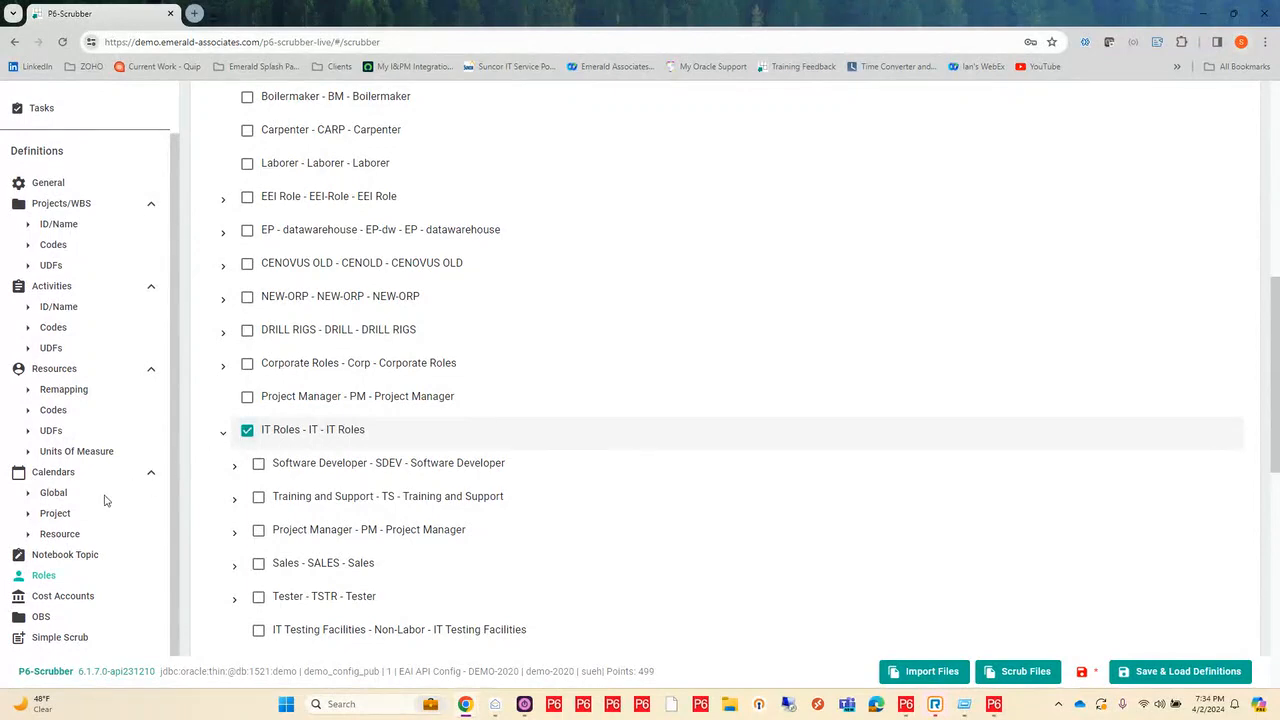
# Step: In the Cost Account Validation definitions, set the action of cost accounts TS and TS|000 to Scrub
pyautogui.click(82, 598)
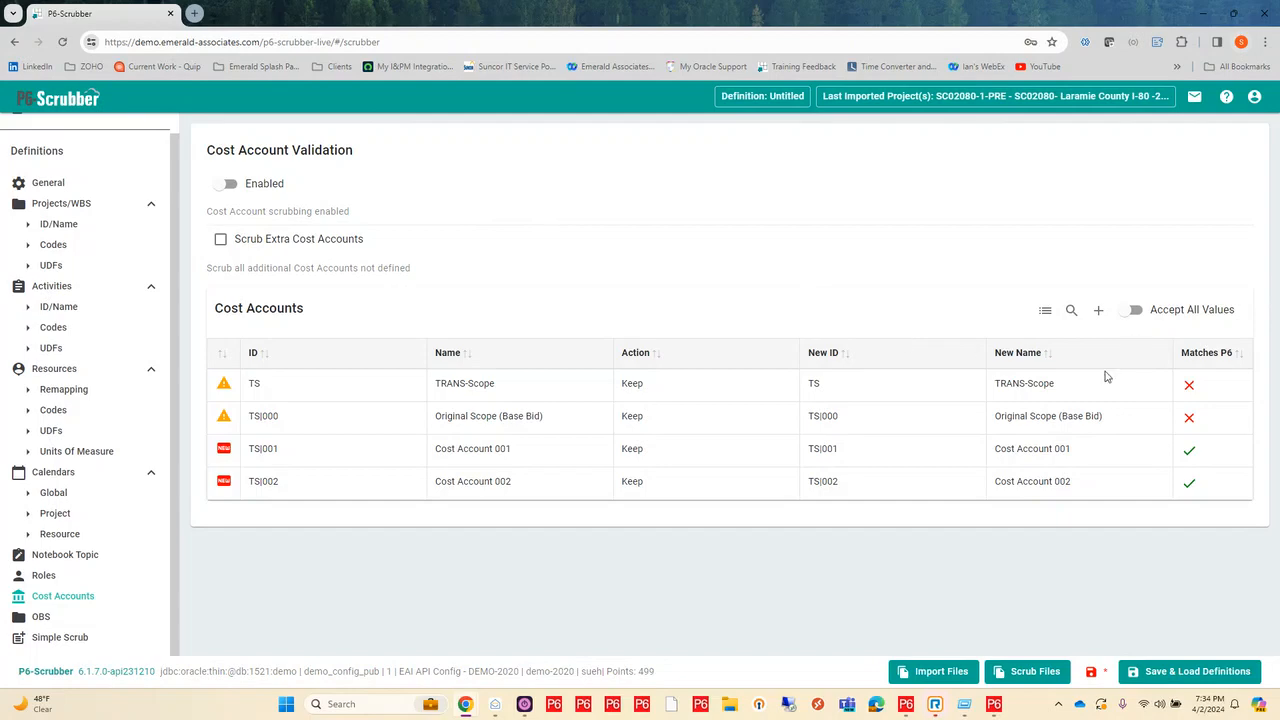
pyautogui.click(637, 386)
pyautogui.click(660, 389)
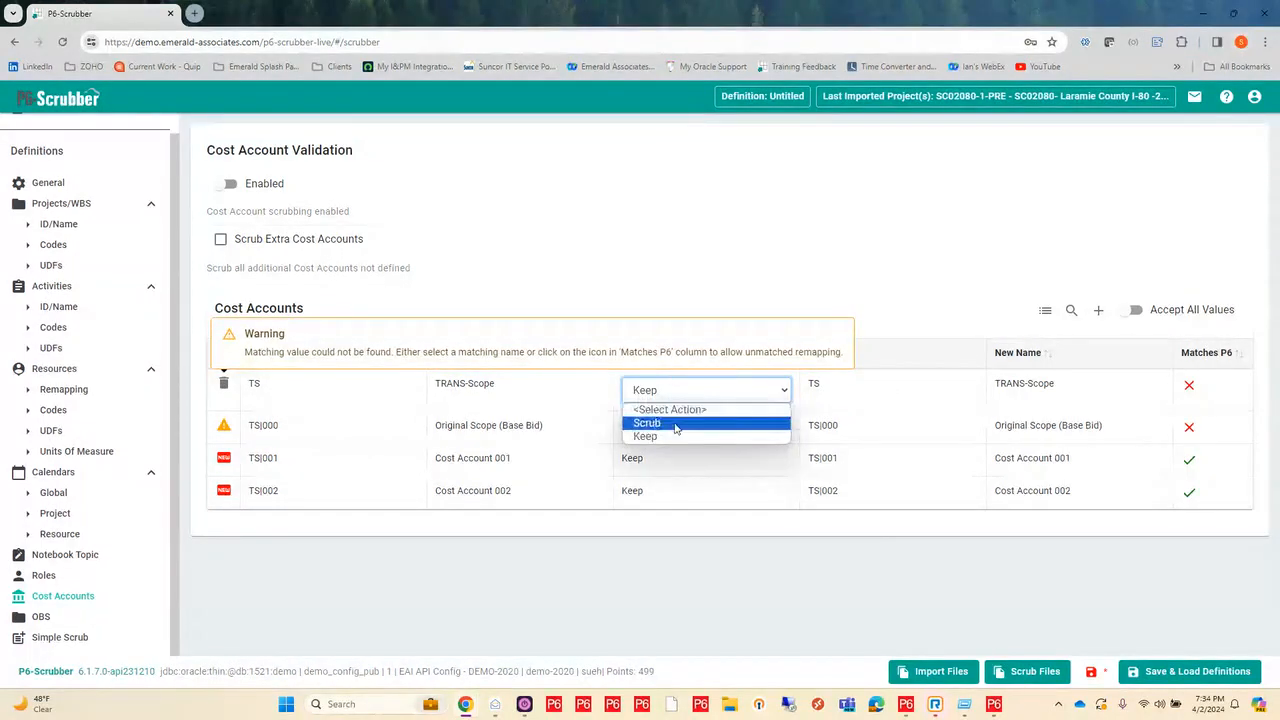
pyautogui.click(674, 424)
pyautogui.click(674, 432)
pyautogui.click(677, 431)
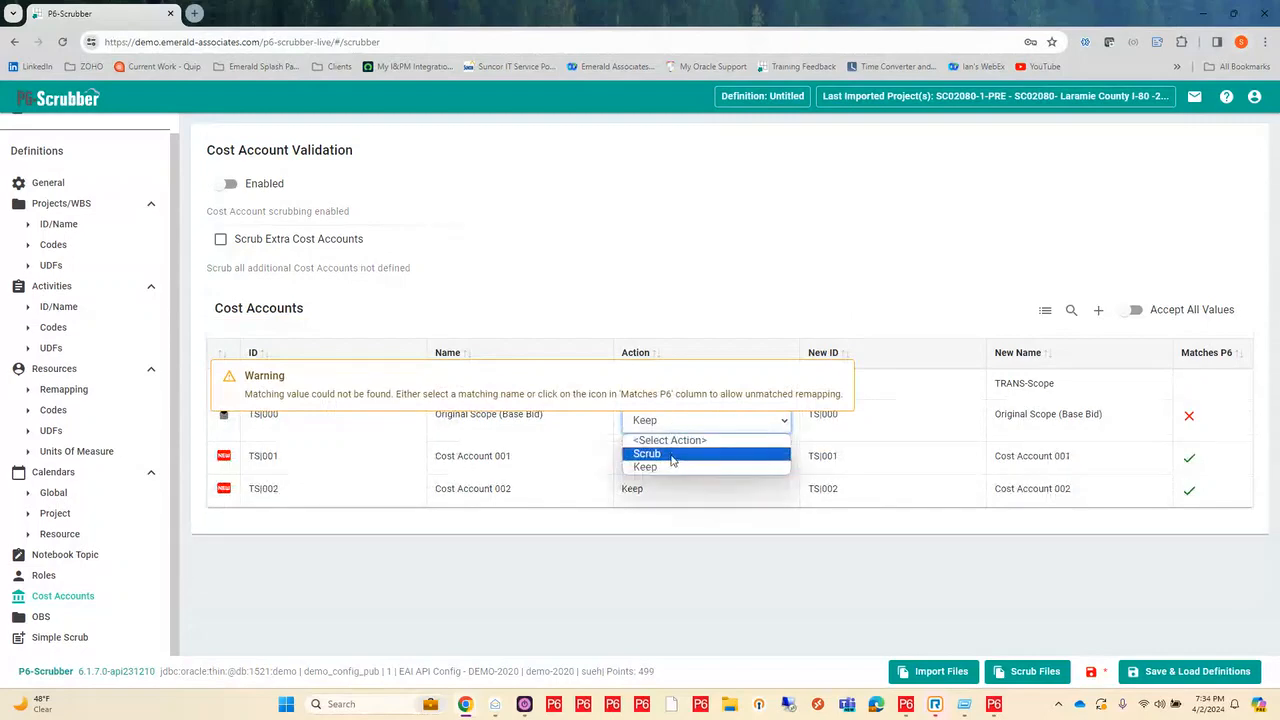
pyautogui.click(672, 452)
# Step: Set the action of cost accounts TS|001 and TS|002 to Scrub and enable cost account scrubbing
pyautogui.click(672, 459)
pyautogui.click(674, 455)
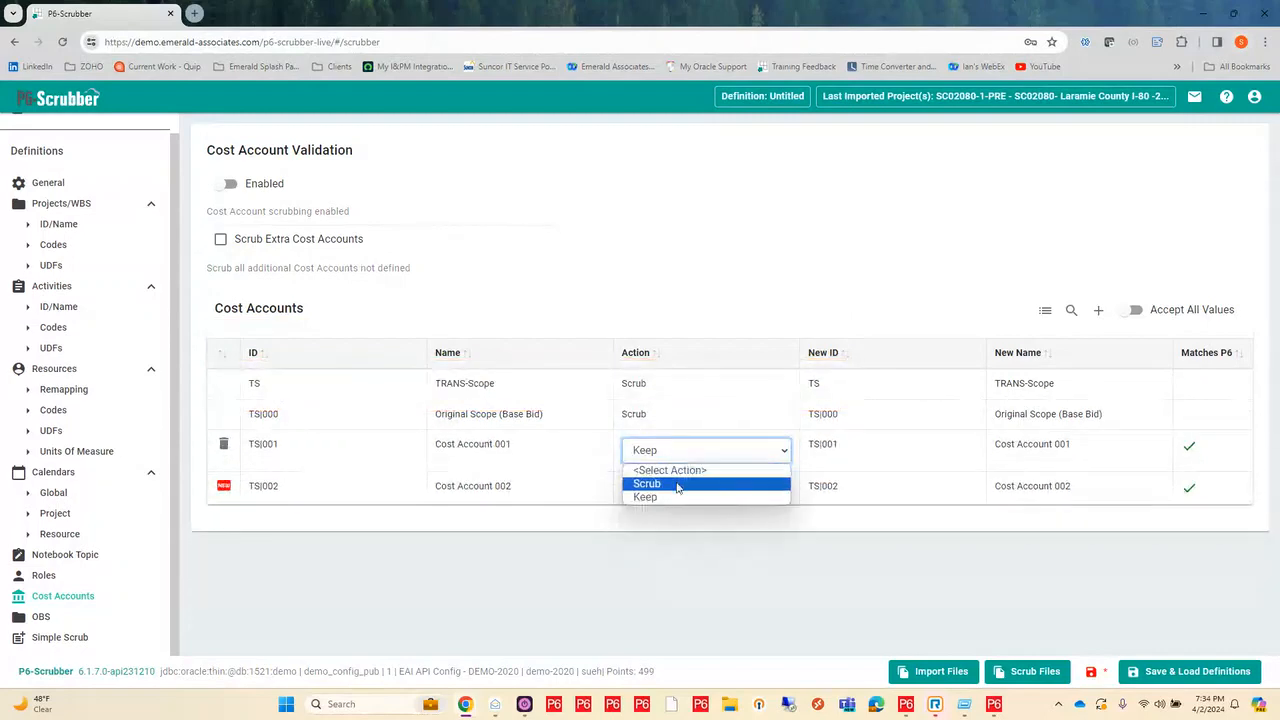
pyautogui.click(675, 486)
pyautogui.click(676, 490)
pyautogui.click(678, 481)
pyautogui.click(676, 509)
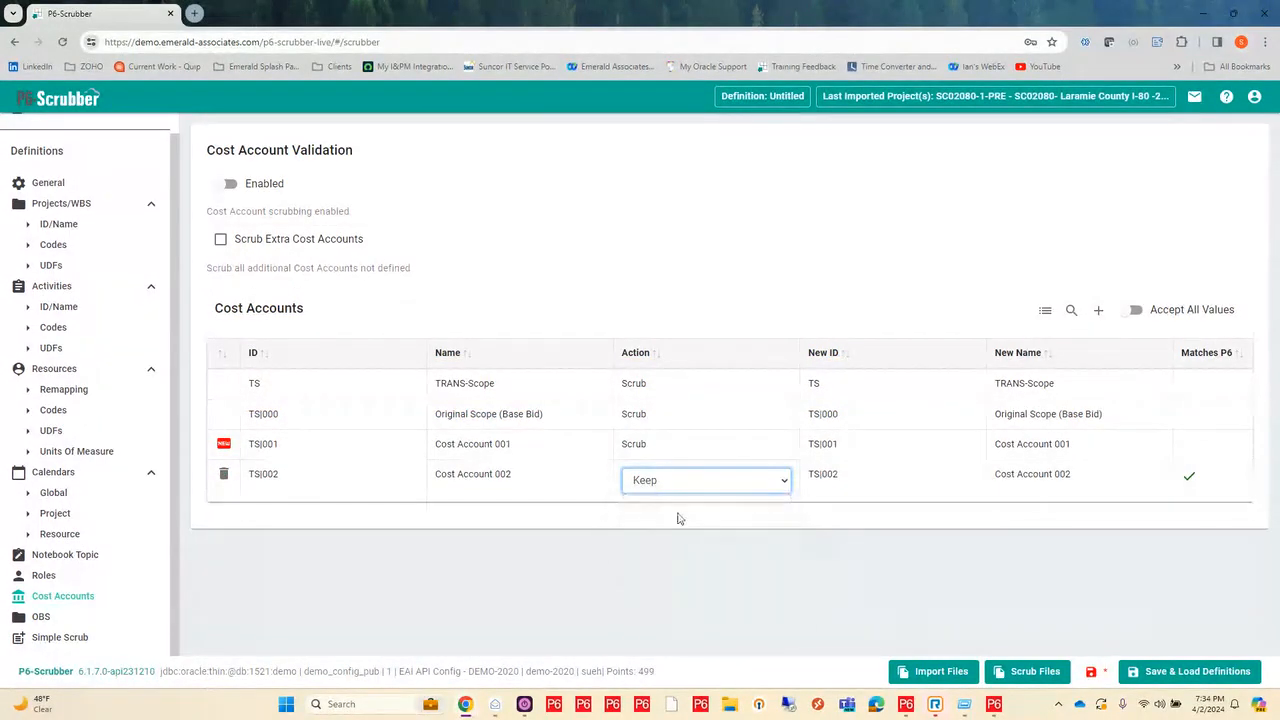
pyautogui.click(700, 266)
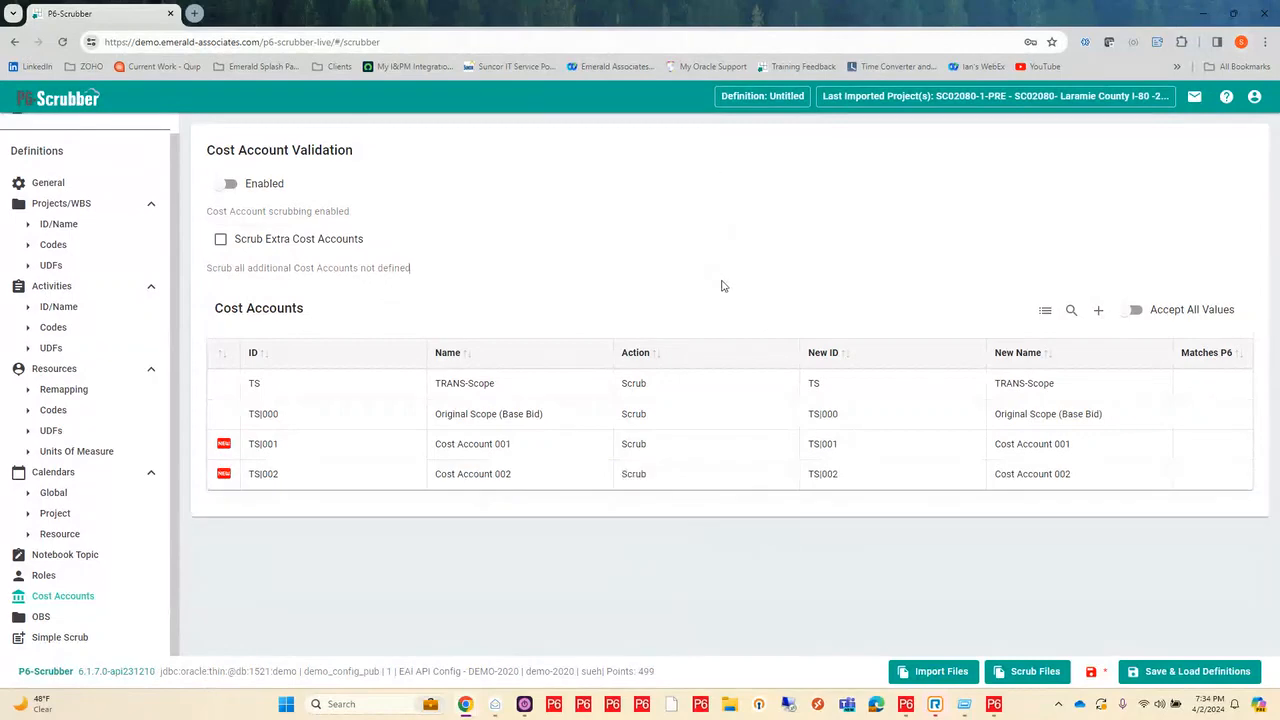
pyautogui.click(226, 185)
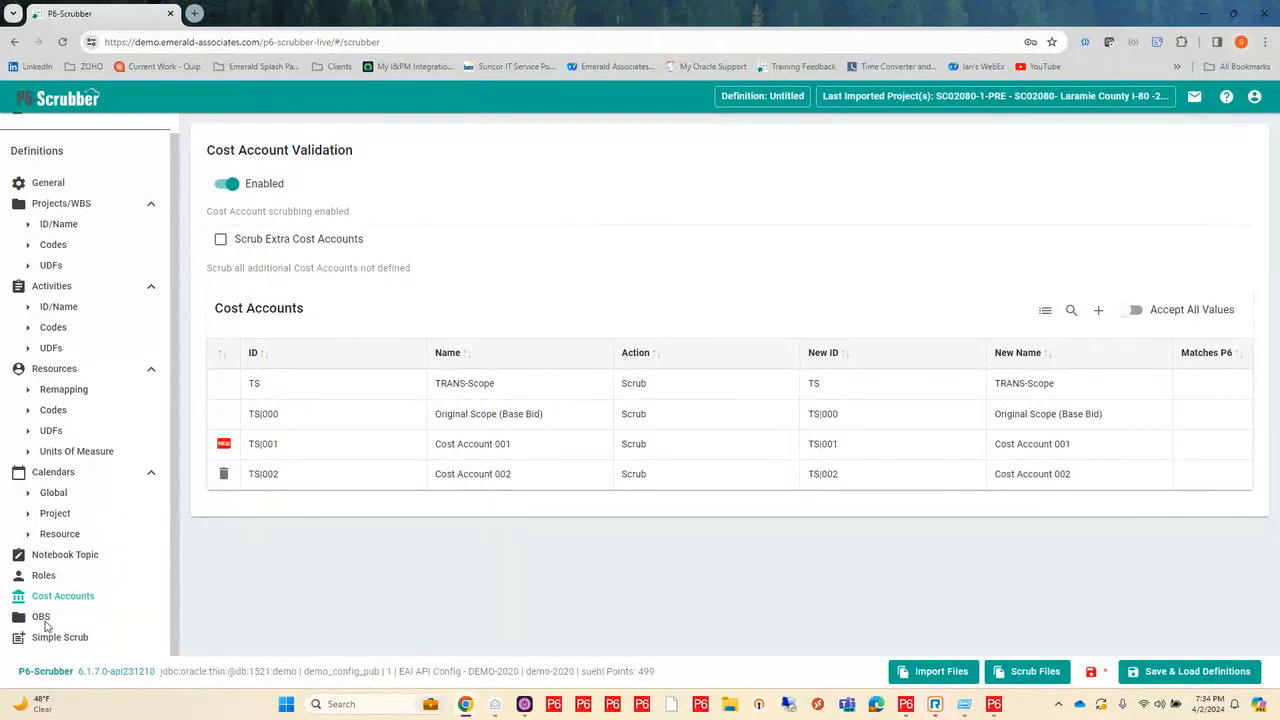
# Step: Enable OBS Remapping and expand the EAI branch of the default parent OBS tree
pyautogui.click(41, 617)
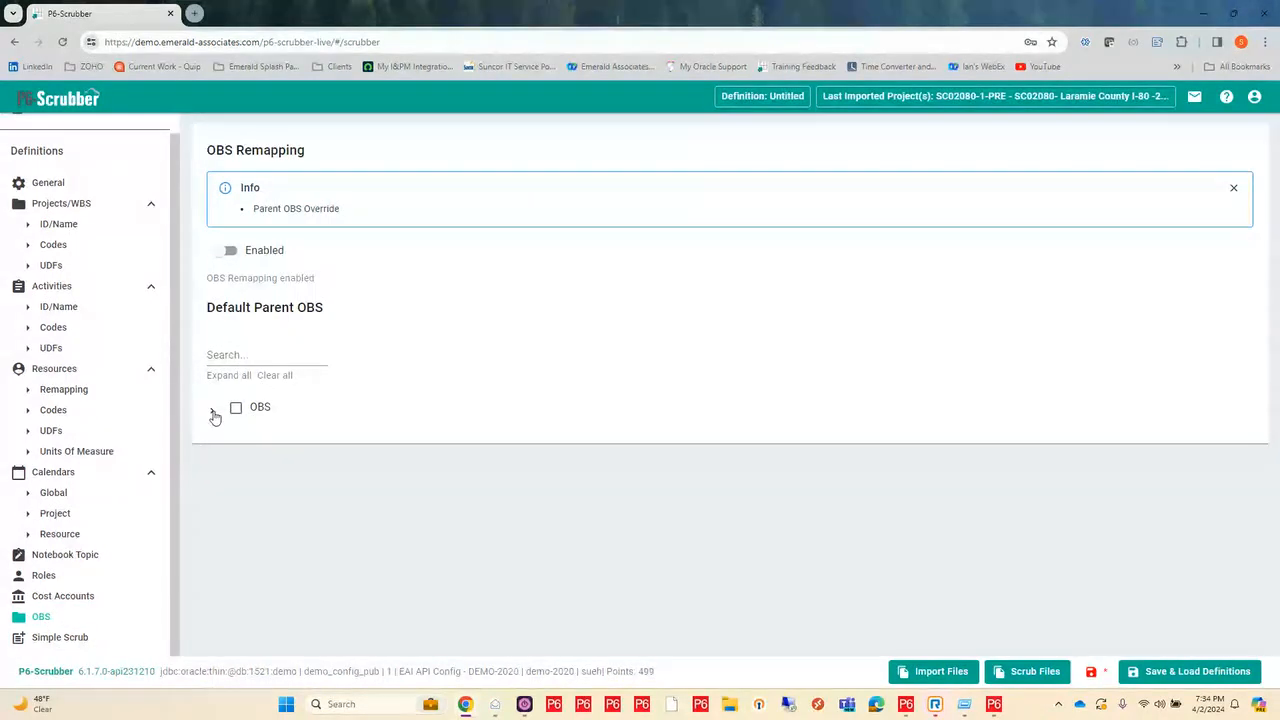
pyautogui.click(220, 254)
pyautogui.click(213, 412)
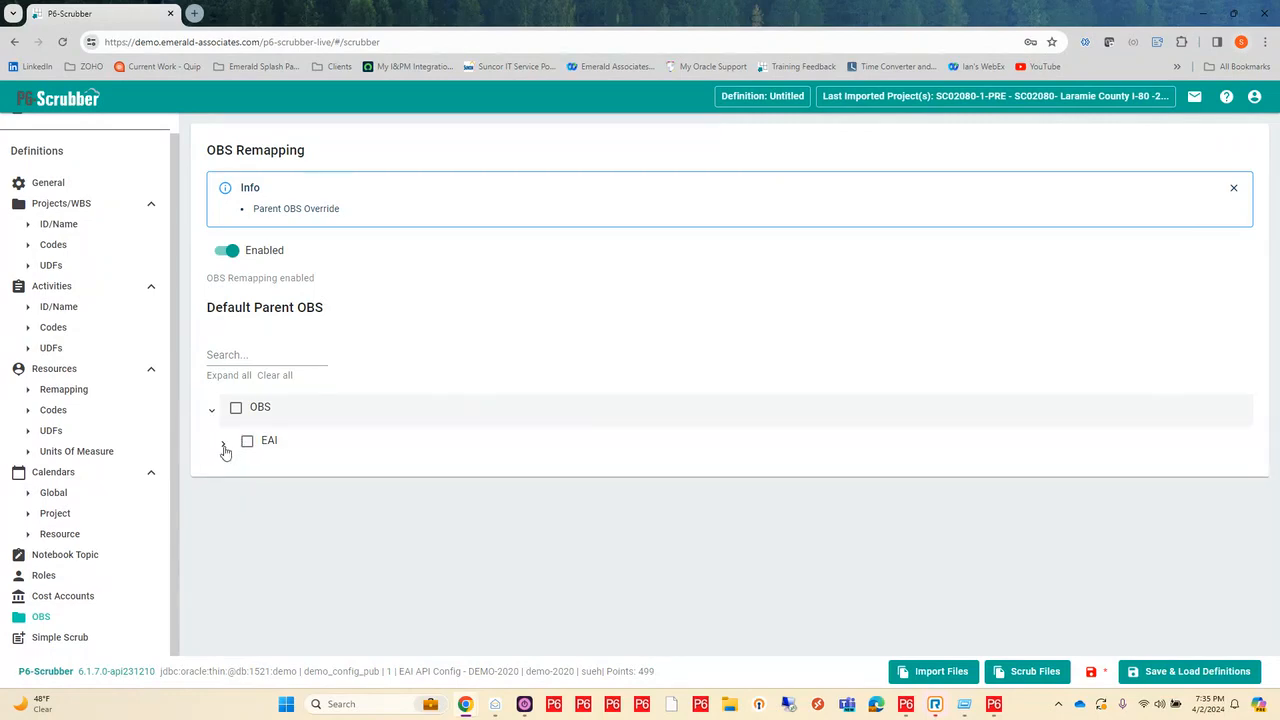
pyautogui.click(224, 448)
pyautogui.scroll(-3, 383, 414)
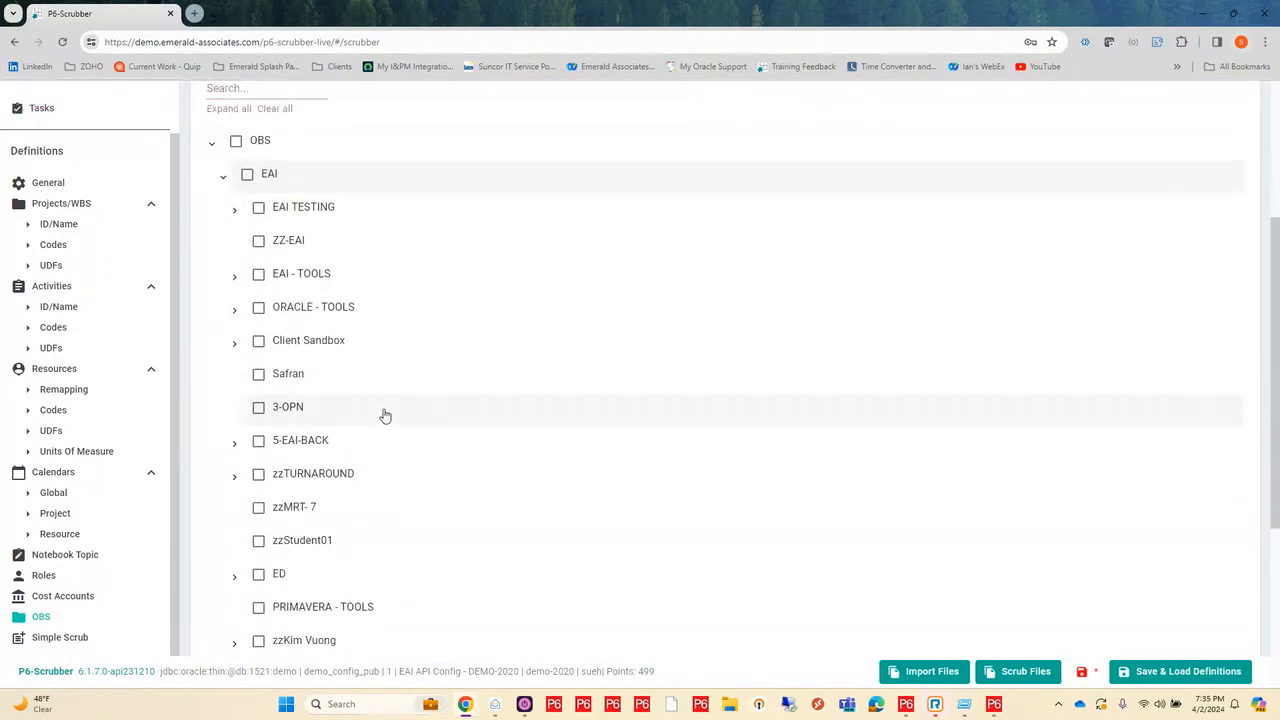
# Step: Filter the OBS tree by SCR, select P6-SCRUB as the default parent OBS, and collapse the EAI - TOOLS branch
pyautogui.click(265, 90)
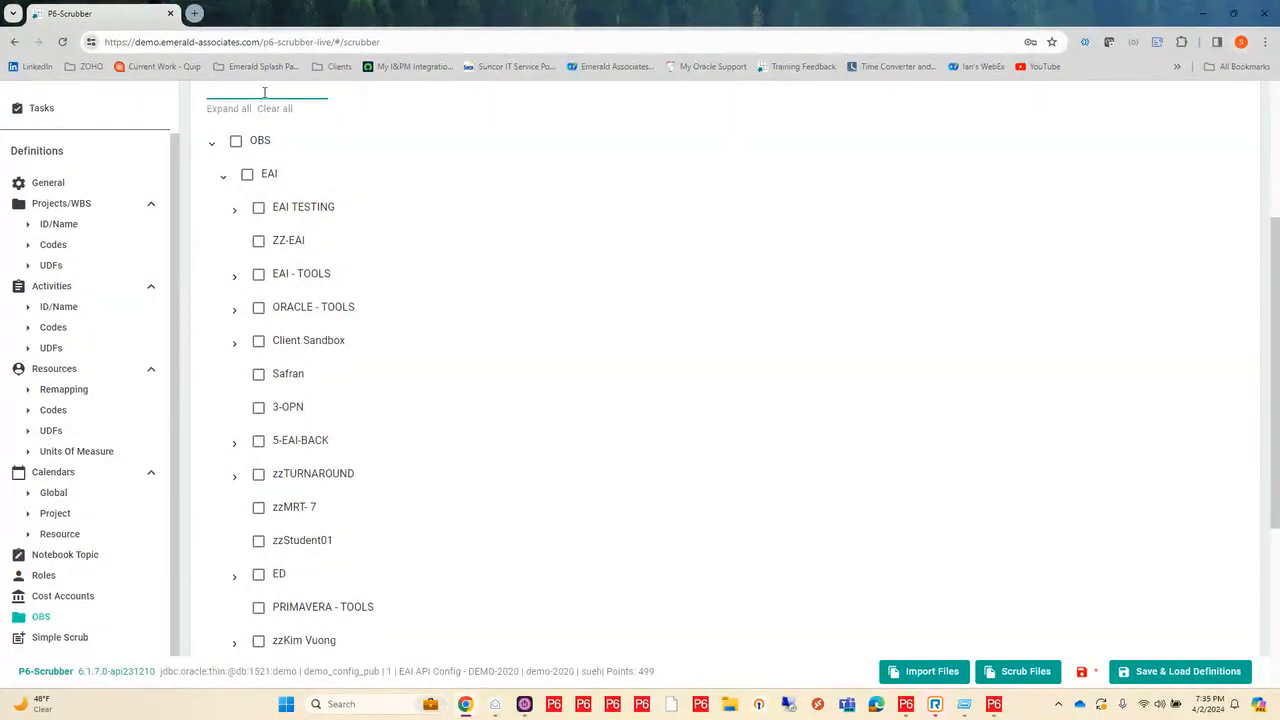
pyautogui.write('SCR')
pyautogui.click(212, 414)
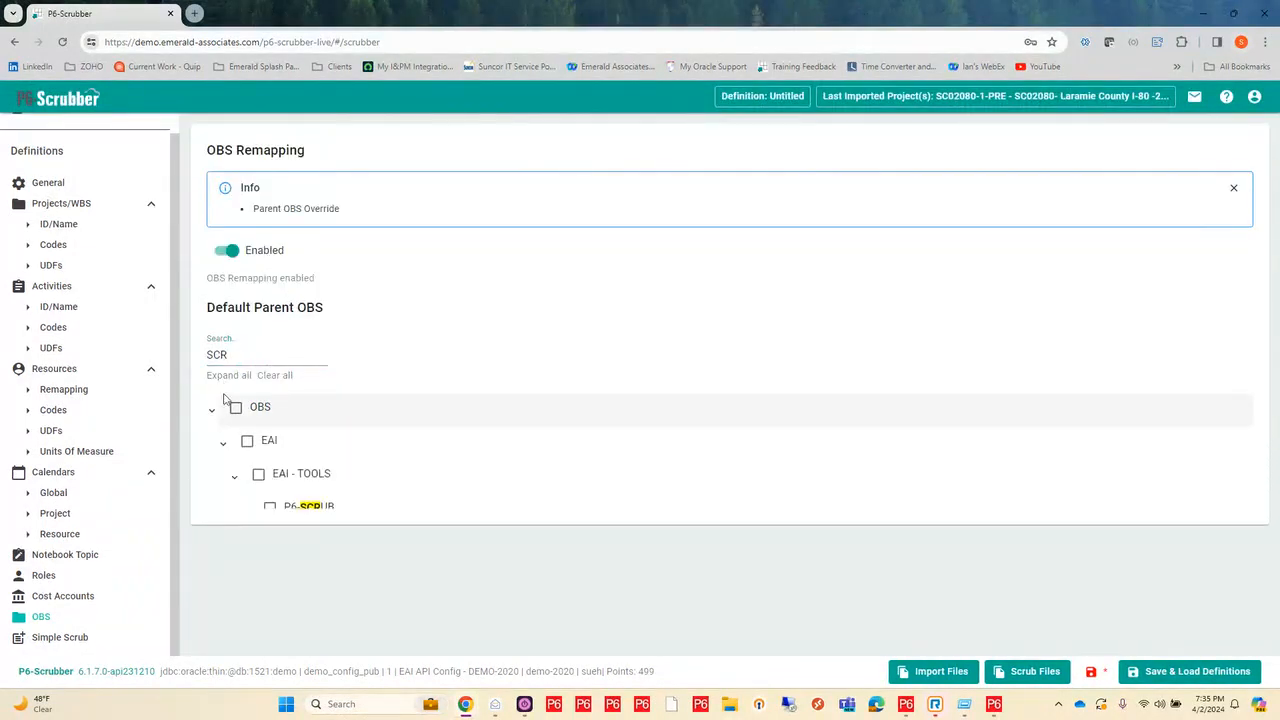
pyautogui.click(270, 510)
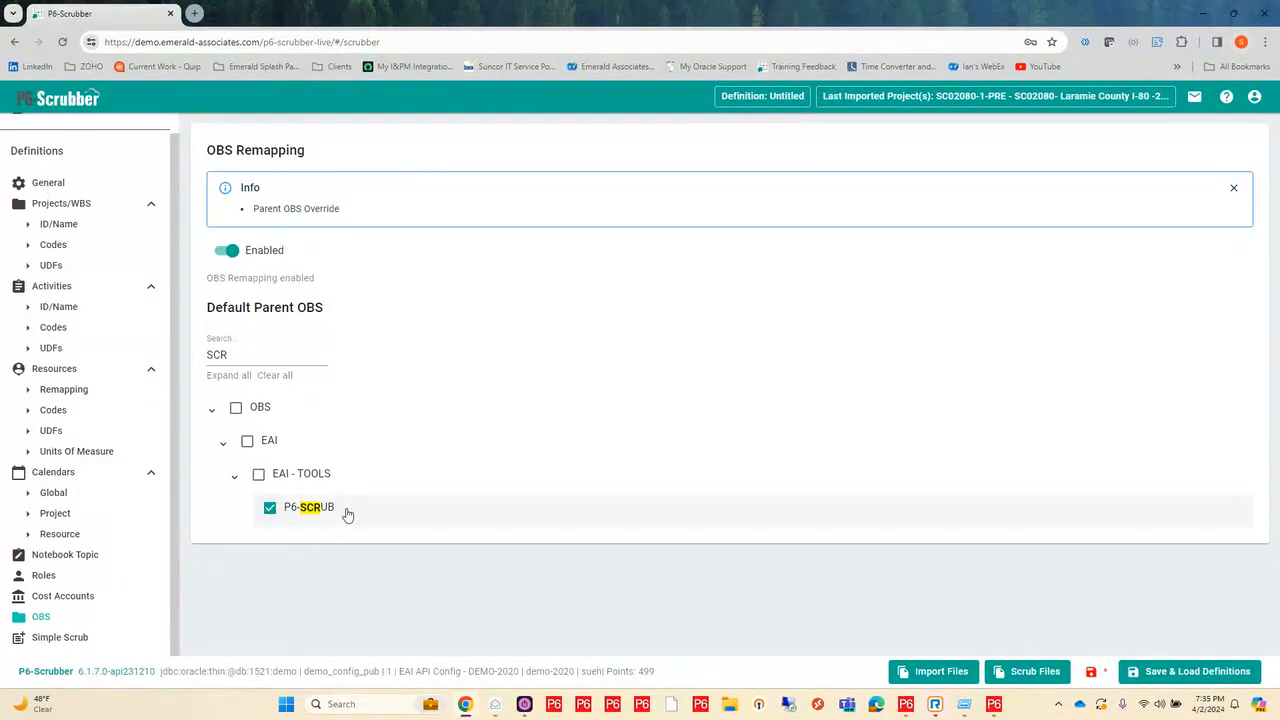
pyautogui.click(439, 476)
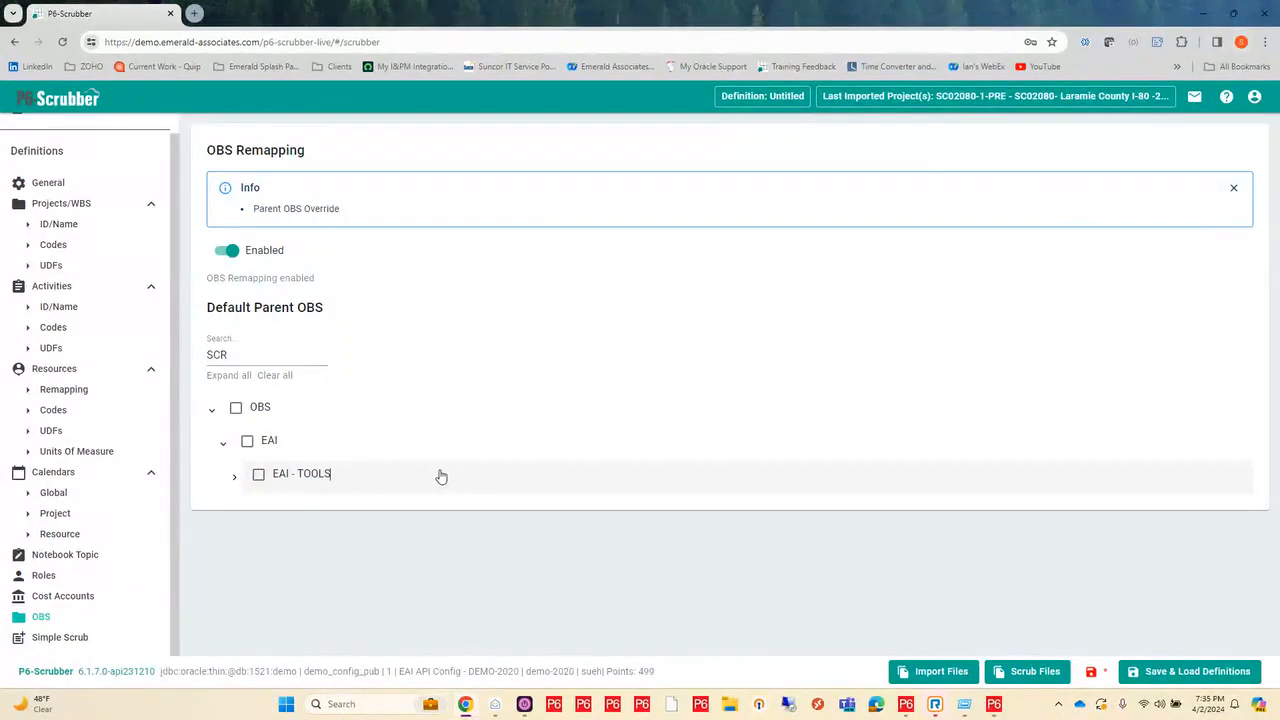
# Step: Look through the Simple Scrub definitions and set the project code type prefix to SCR
pyautogui.click(76, 638)
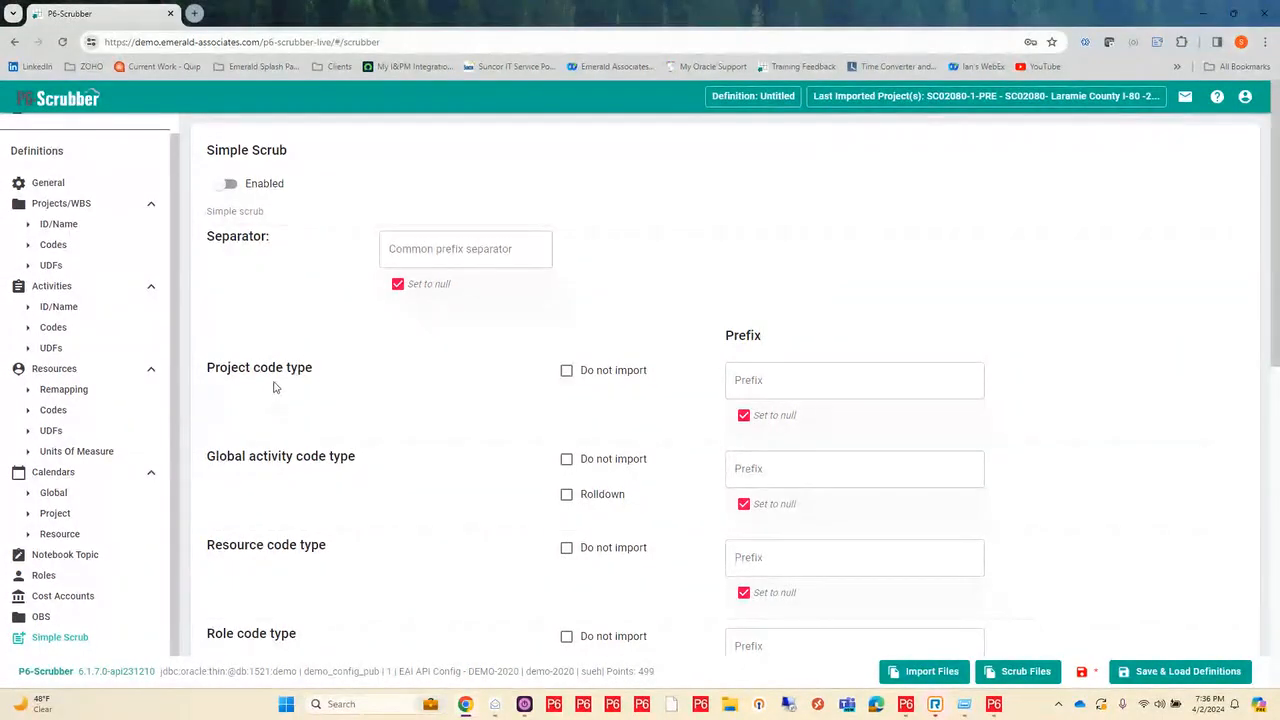
pyautogui.scroll(-2, 275, 387)
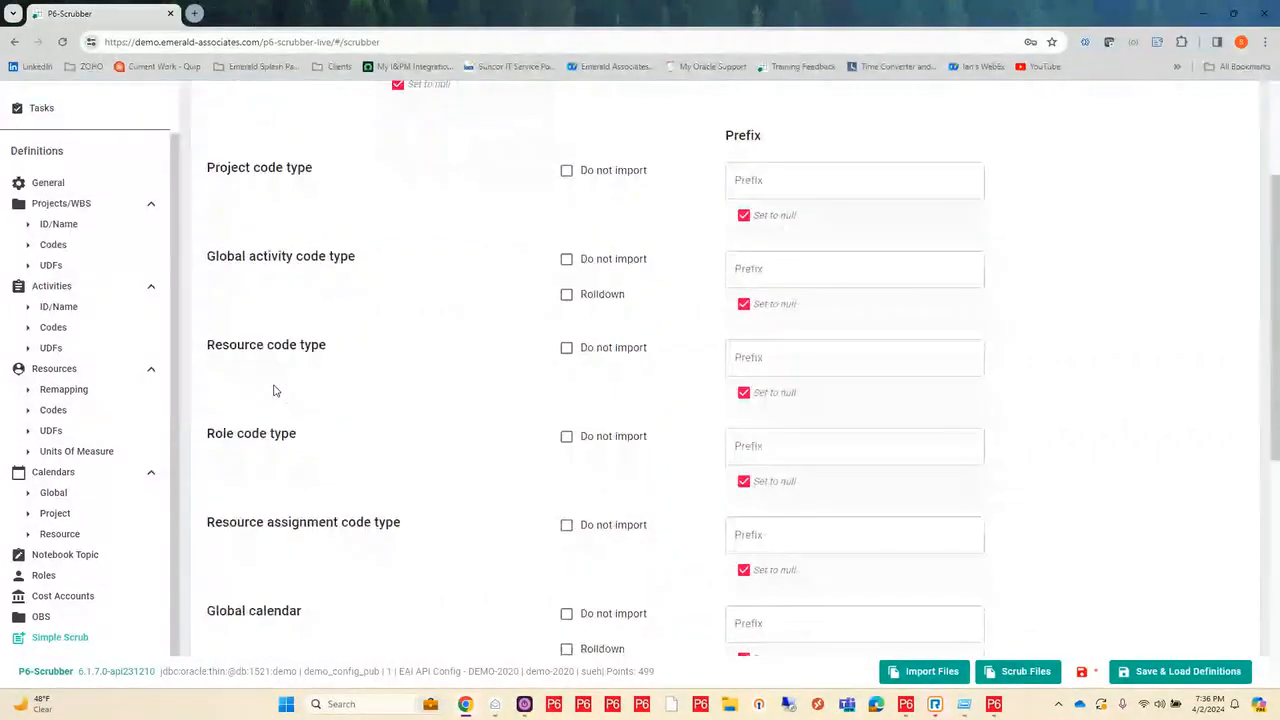
pyautogui.scroll(-4, 309, 320)
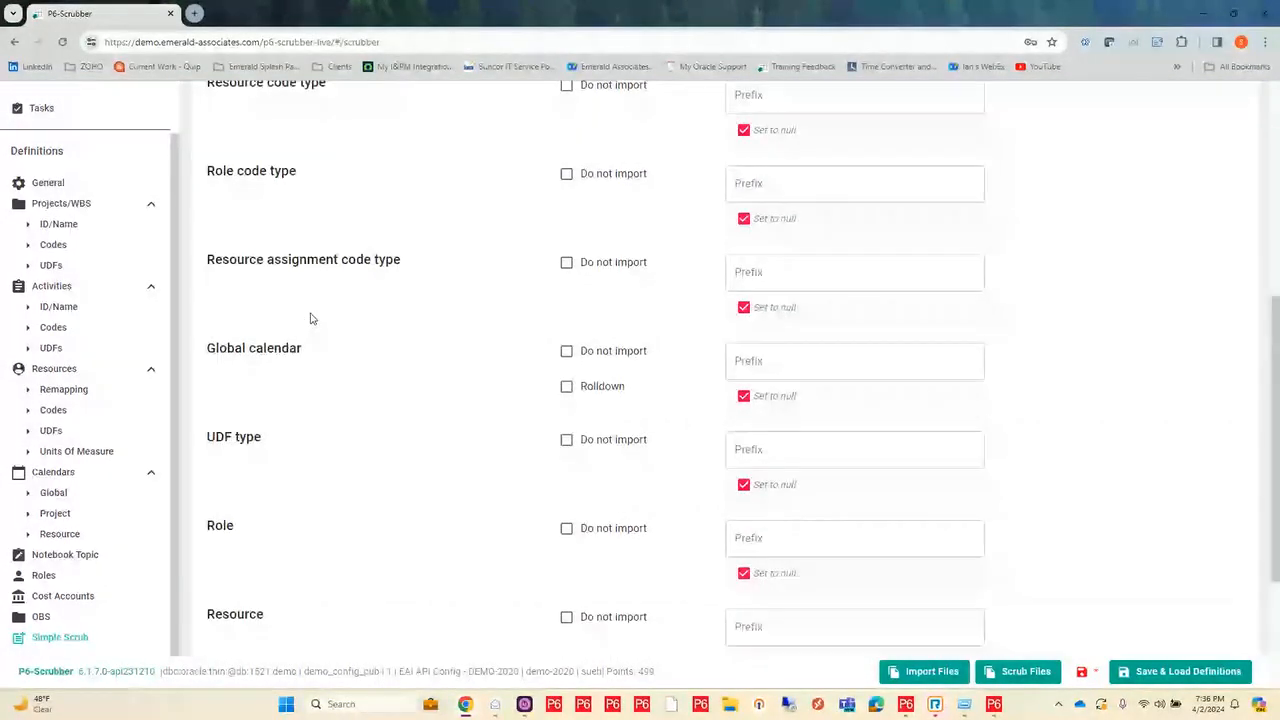
pyautogui.scroll(-1, 310, 318)
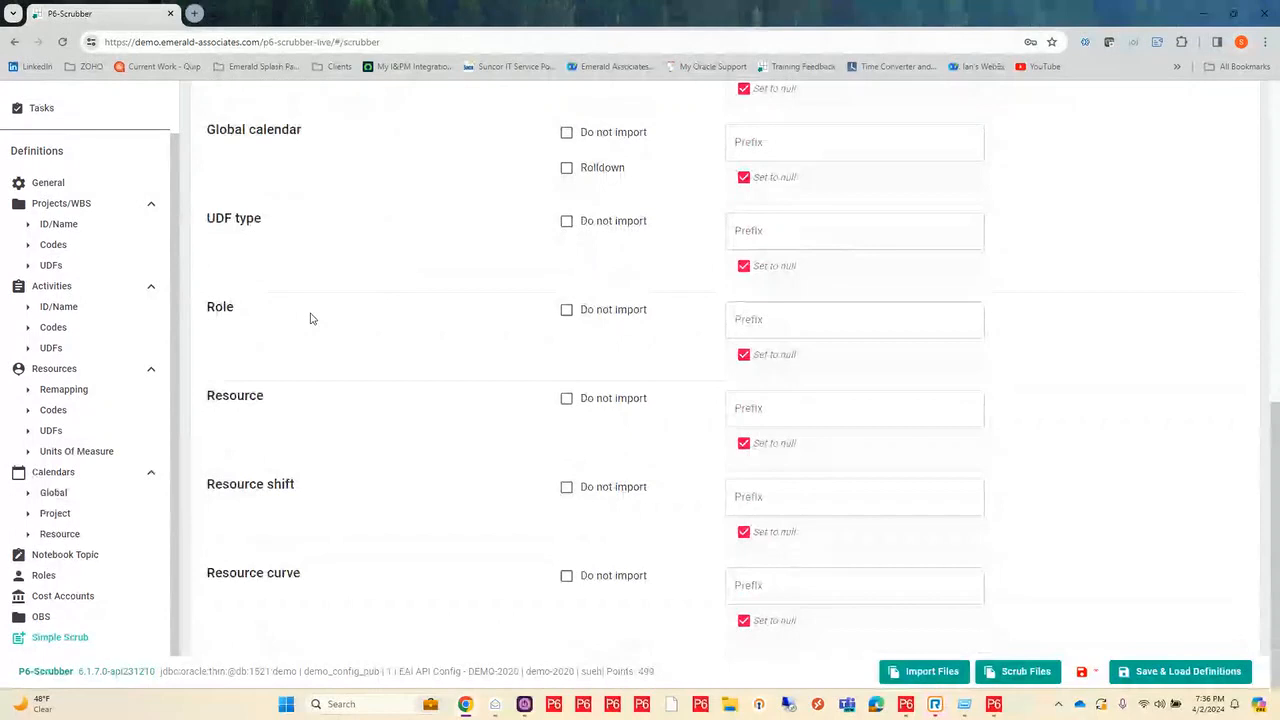
pyautogui.scroll(5, 310, 318)
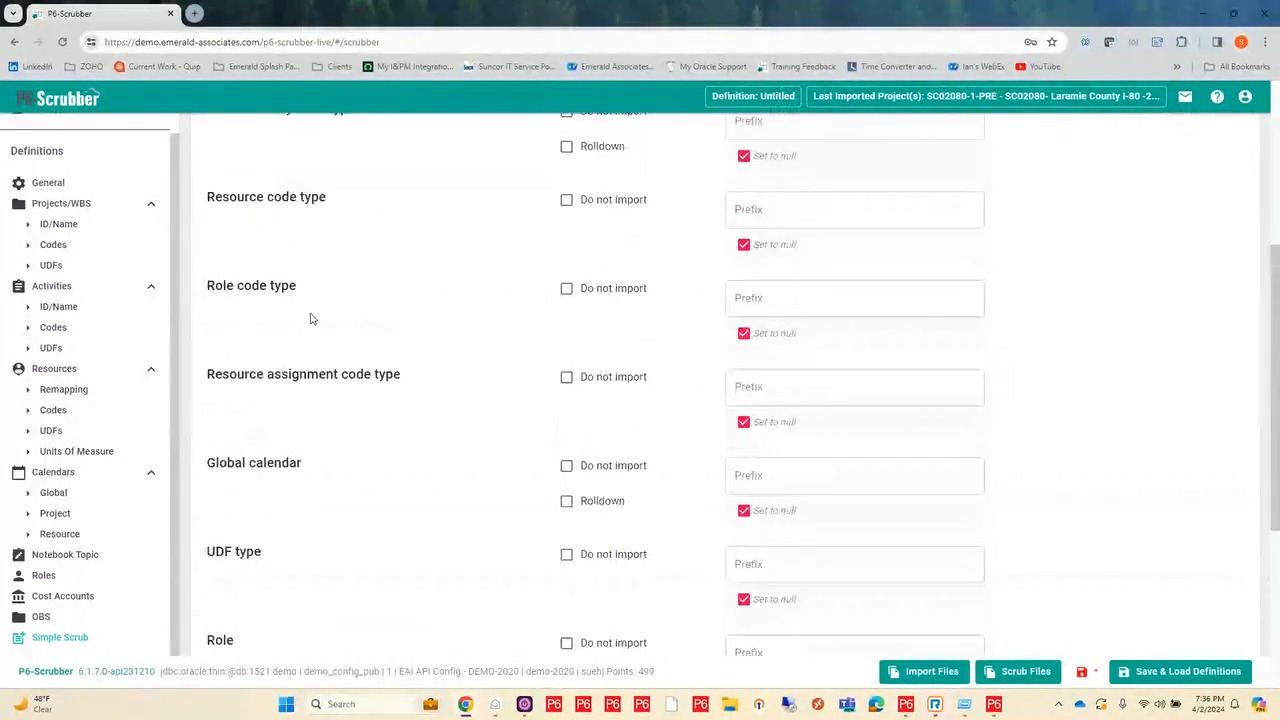
pyautogui.scroll(2, 310, 318)
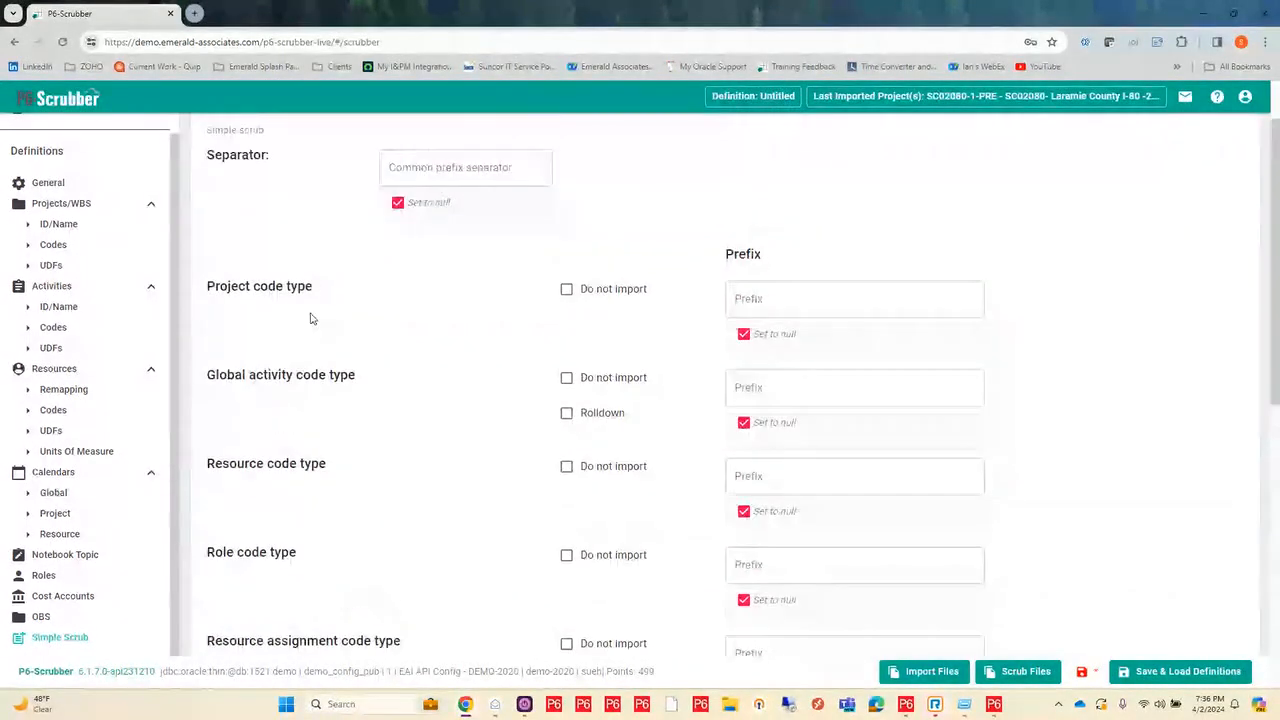
pyautogui.click(747, 304)
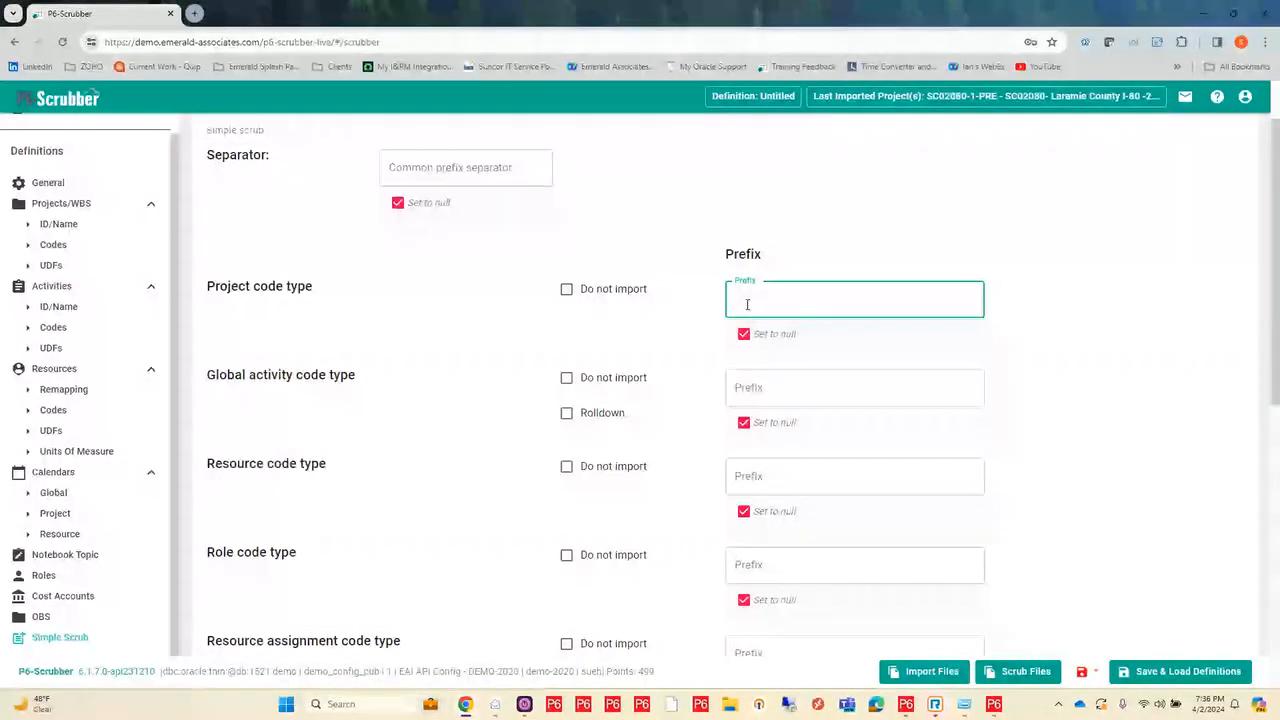
pyautogui.write('SCR')
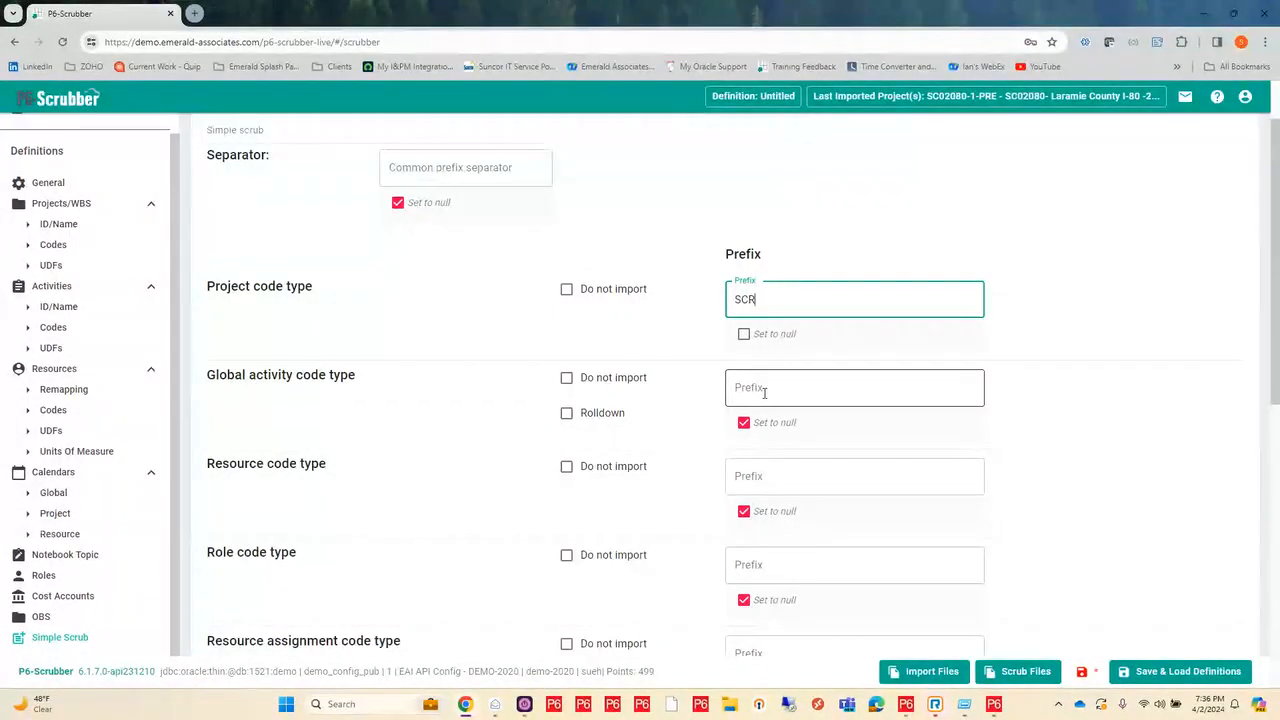
# Step: Set the common prefix separator to "-" and turn on Rolldown for the global activity code type
pyautogui.click(437, 168)
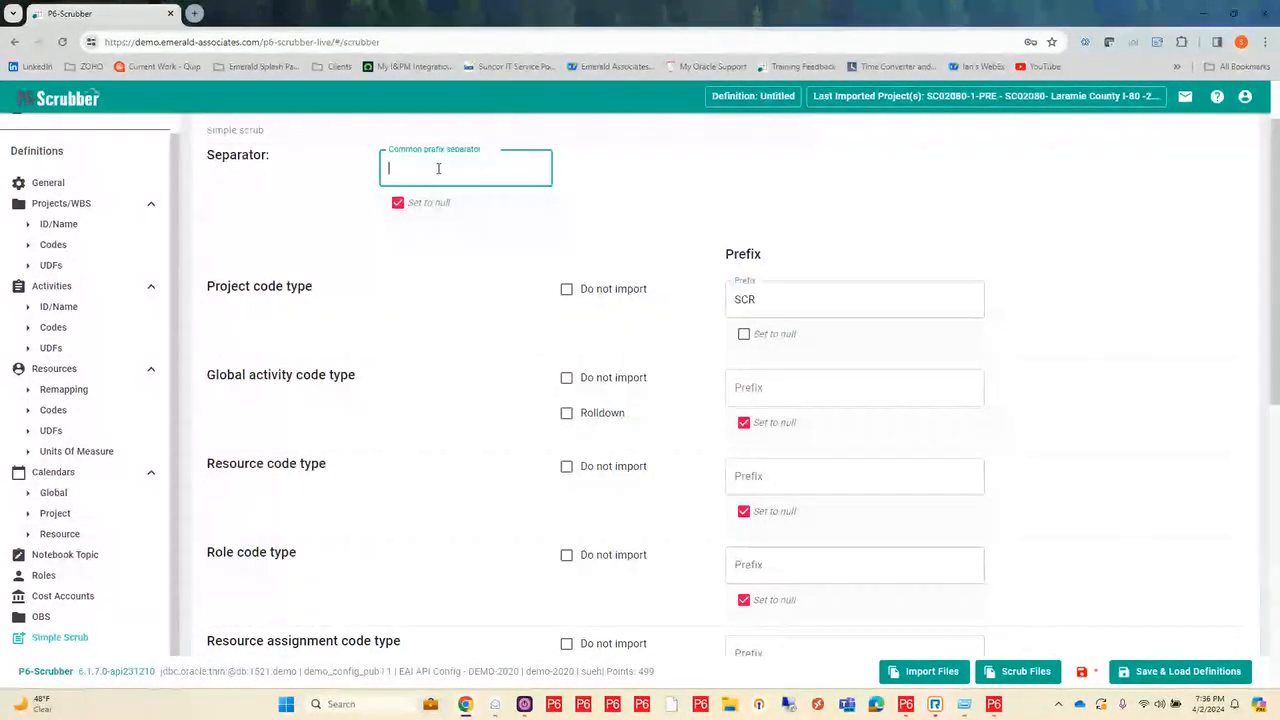
pyautogui.write('-')
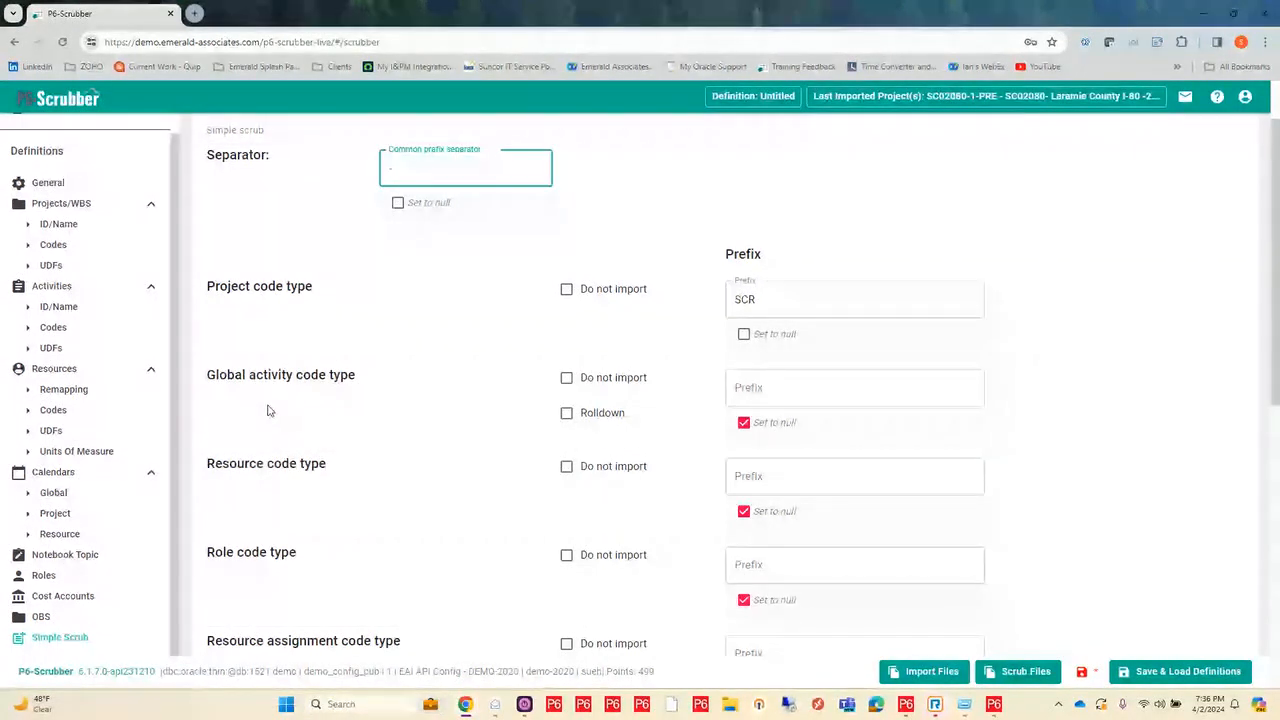
pyautogui.click(566, 420)
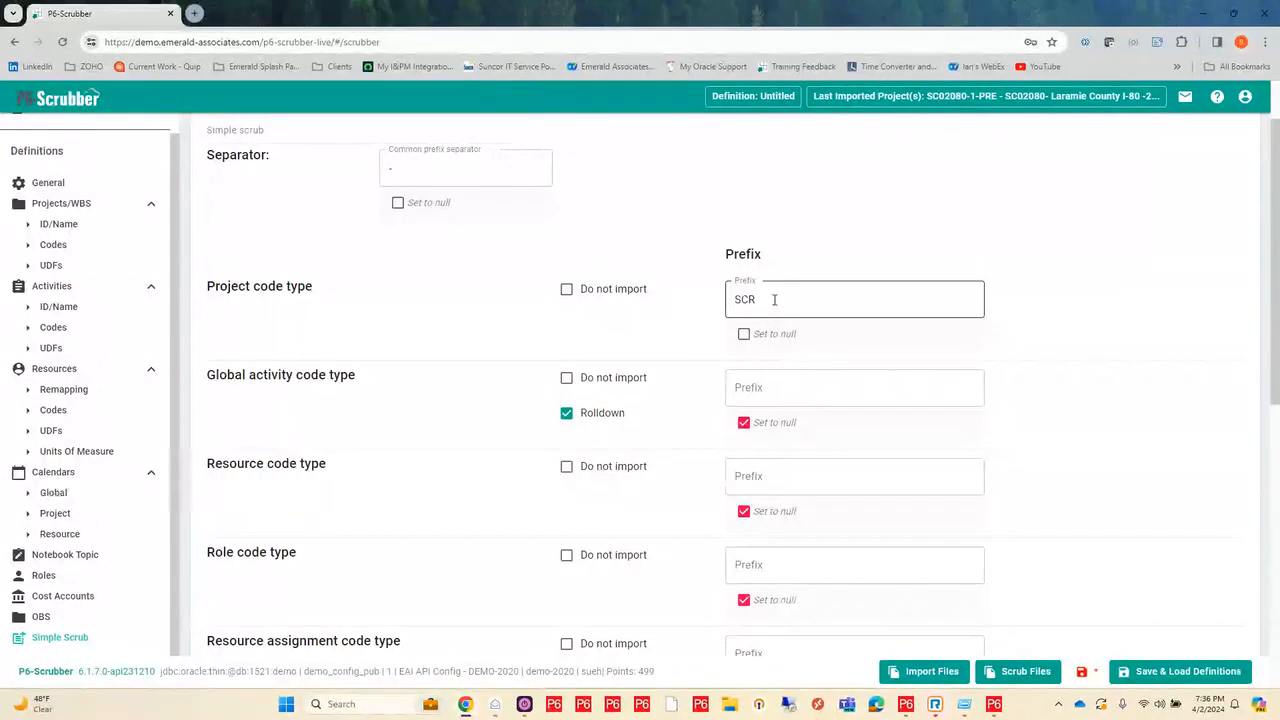
# Step: Exclude the resource code type and the role code type from import in Simple Scrub
pyautogui.moveTo(774, 300); pyautogui.dragTo(640, 303)
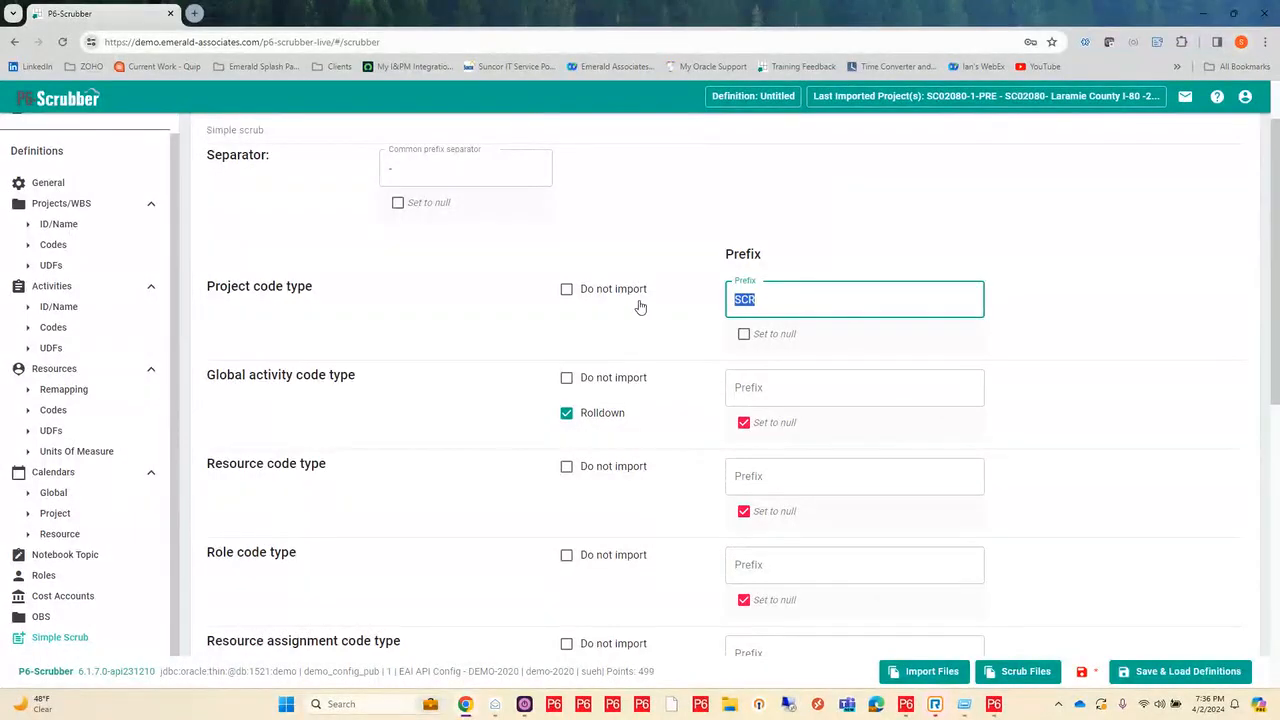
pyautogui.click(566, 469)
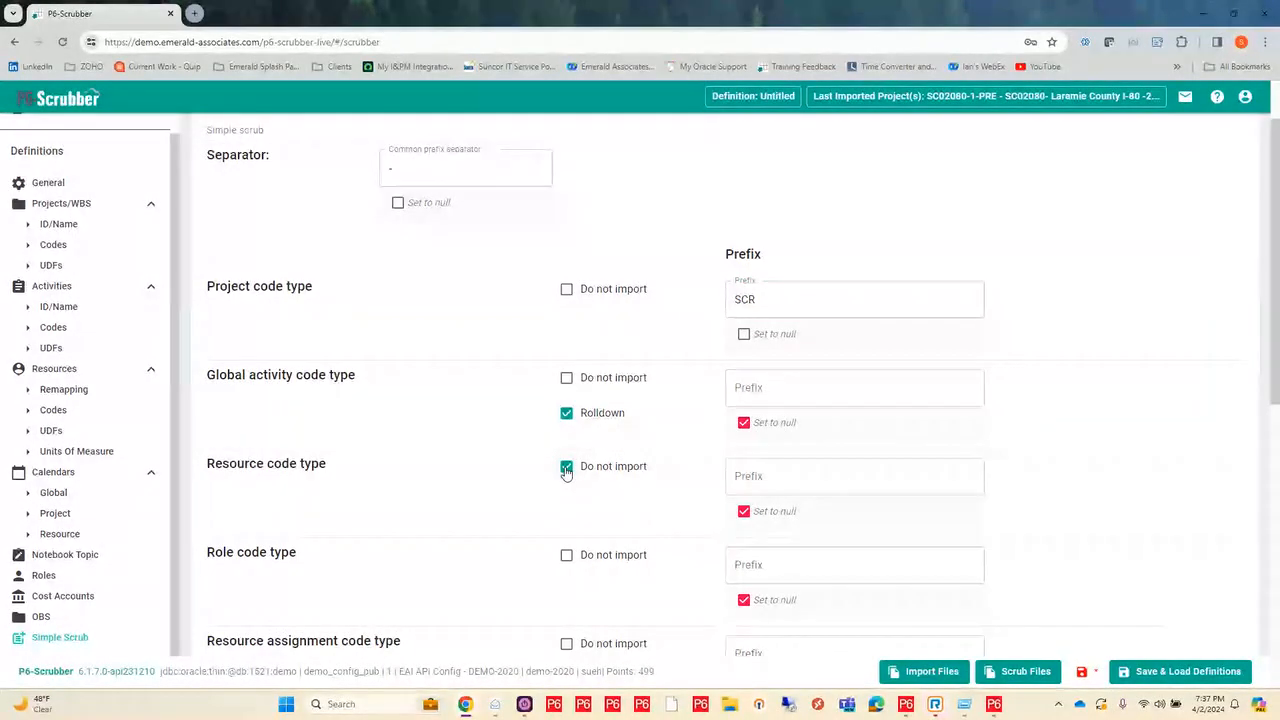
pyautogui.scroll(-2, 566, 471)
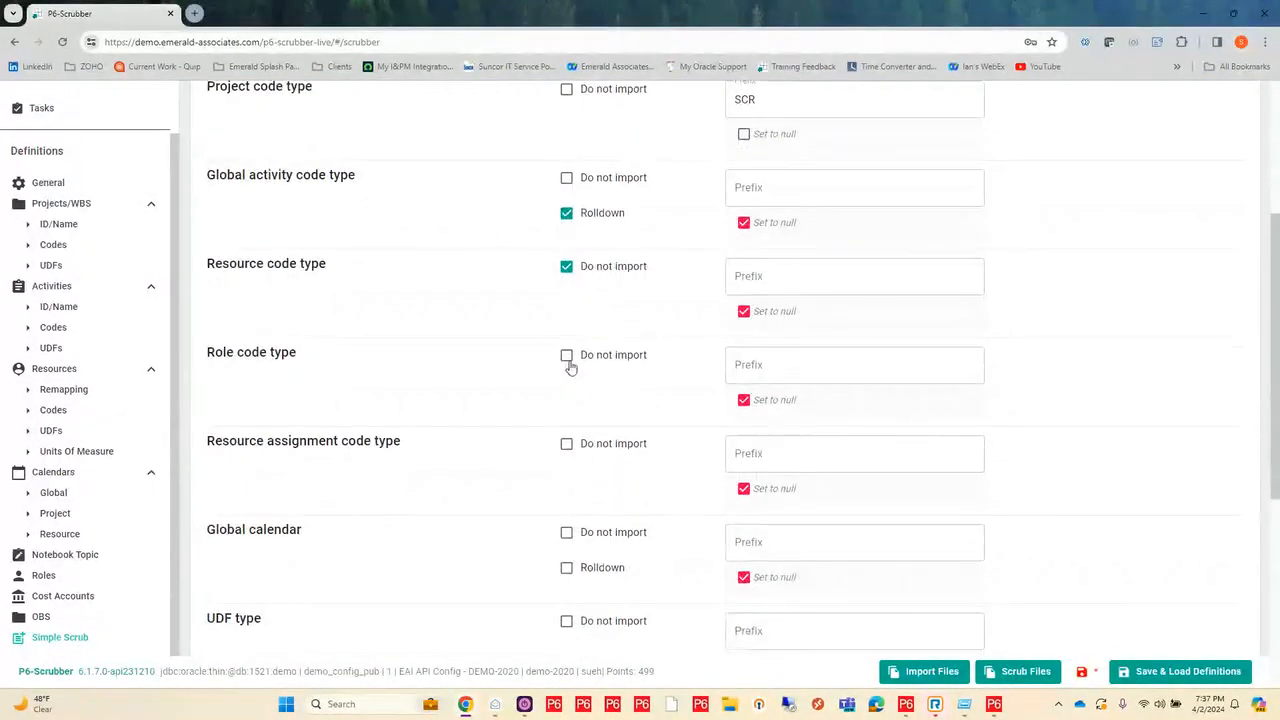
pyautogui.click(567, 362)
# Step: Set the resource assignment code type prefix to SCR and turn on Rolldown for the global calendar
pyautogui.click(821, 453)
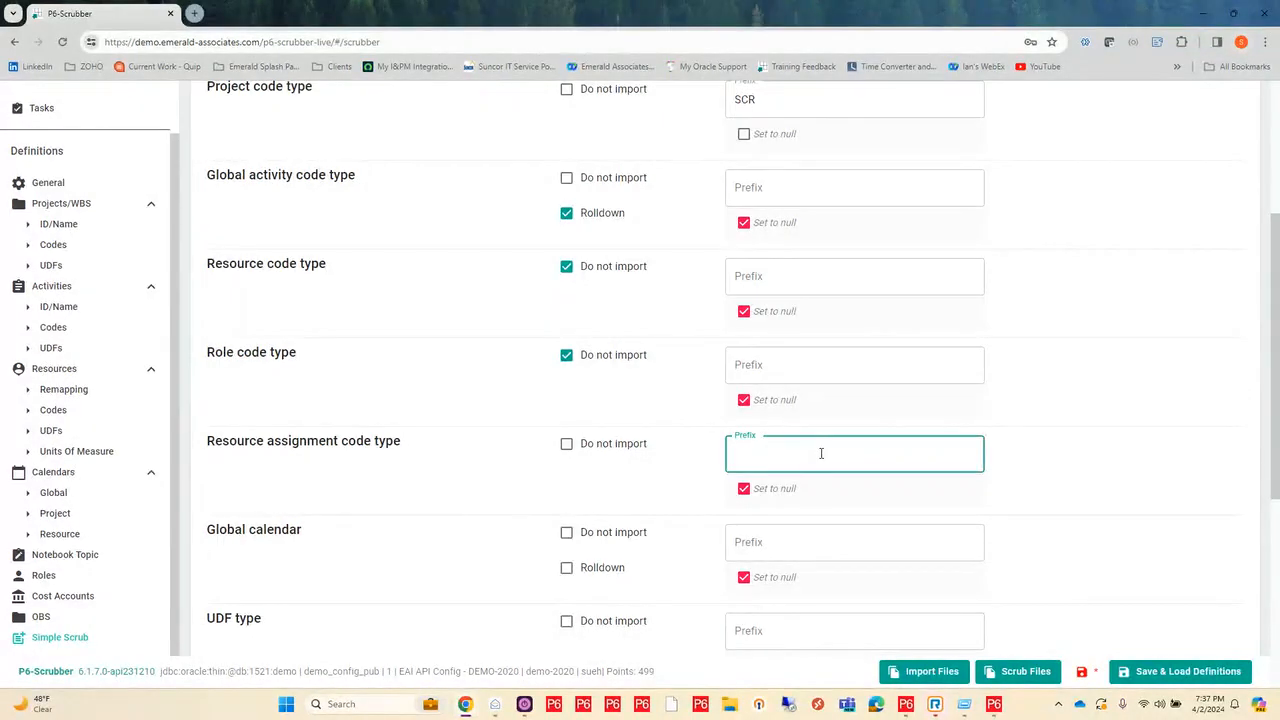
pyautogui.write('SCR')
pyautogui.scroll(-1, 595, 450)
pyautogui.scroll(-1, 592, 452)
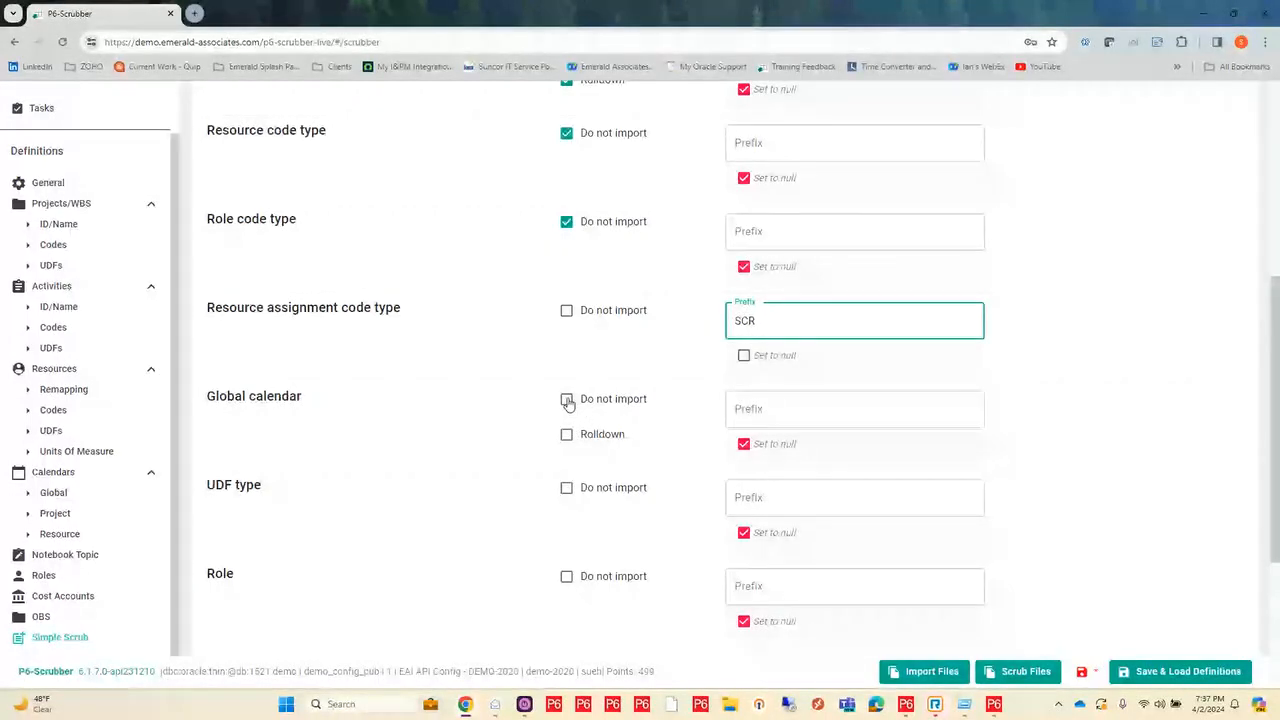
pyautogui.click(567, 435)
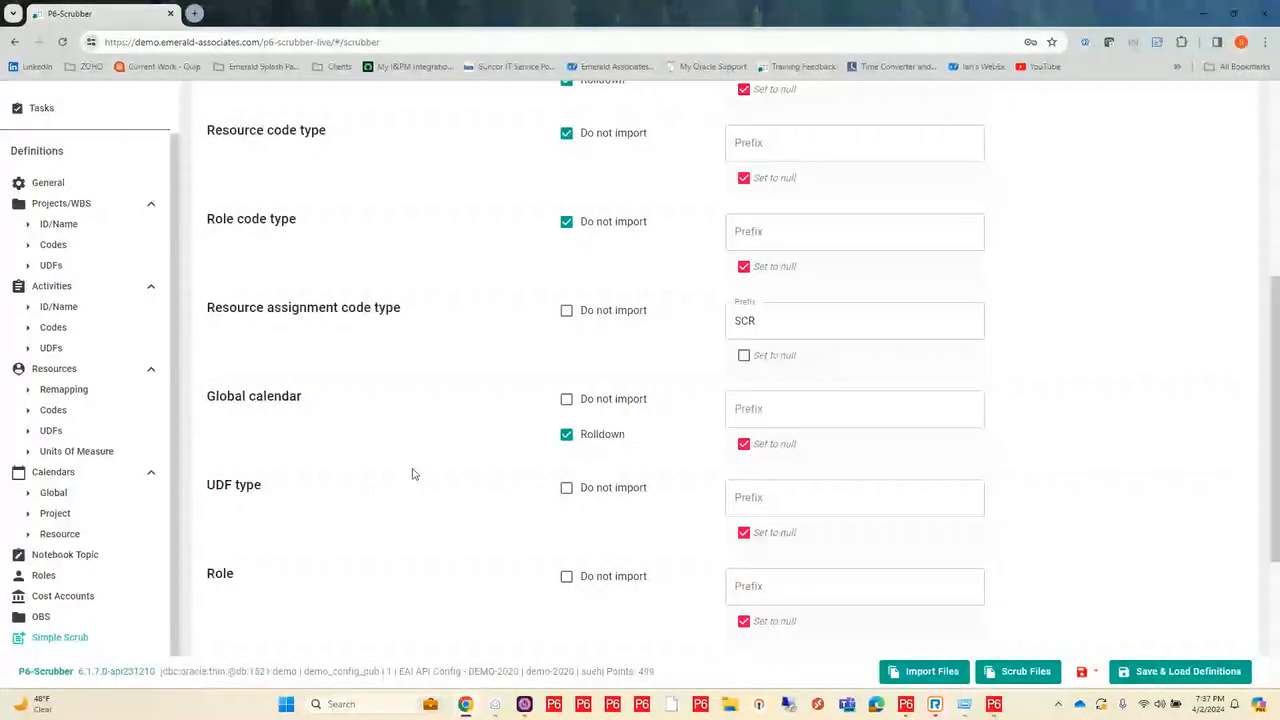
# Step: Review the remaining Simple Scrub options, then look through the global, team and personal entries in the list of saved definitions
pyautogui.scroll(-2, 413, 474)
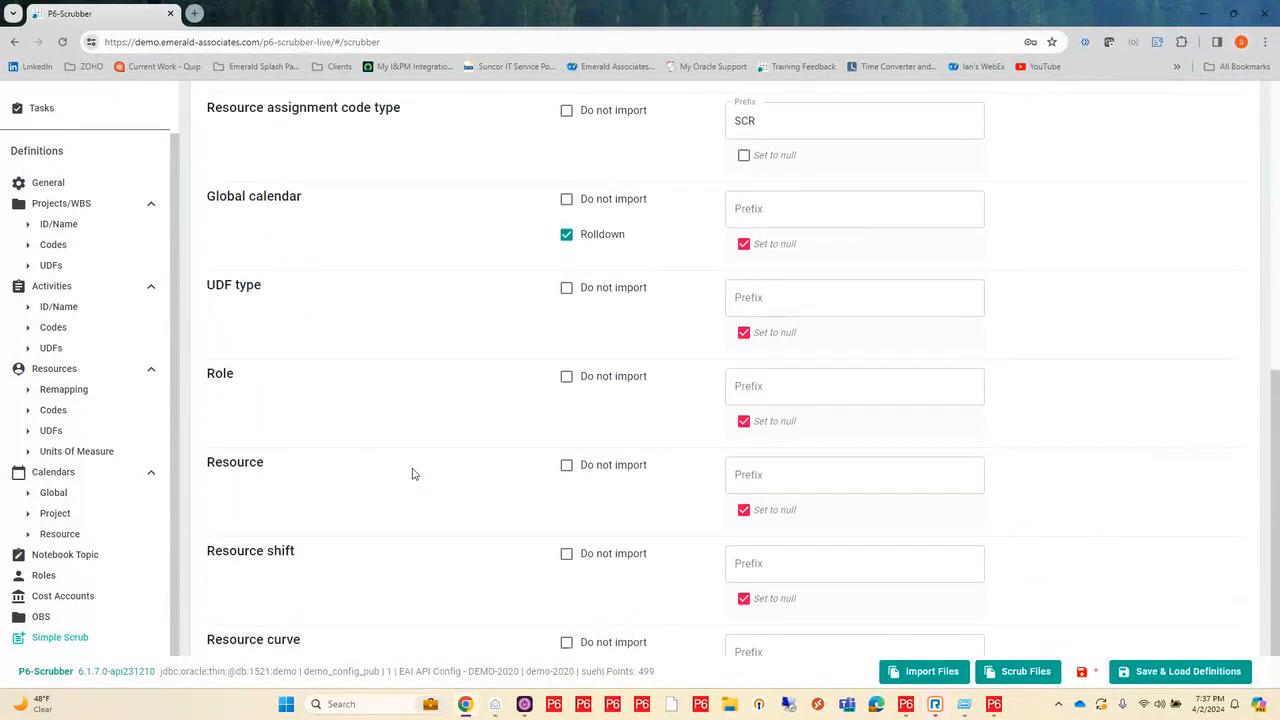
pyautogui.scroll(-1, 414, 474)
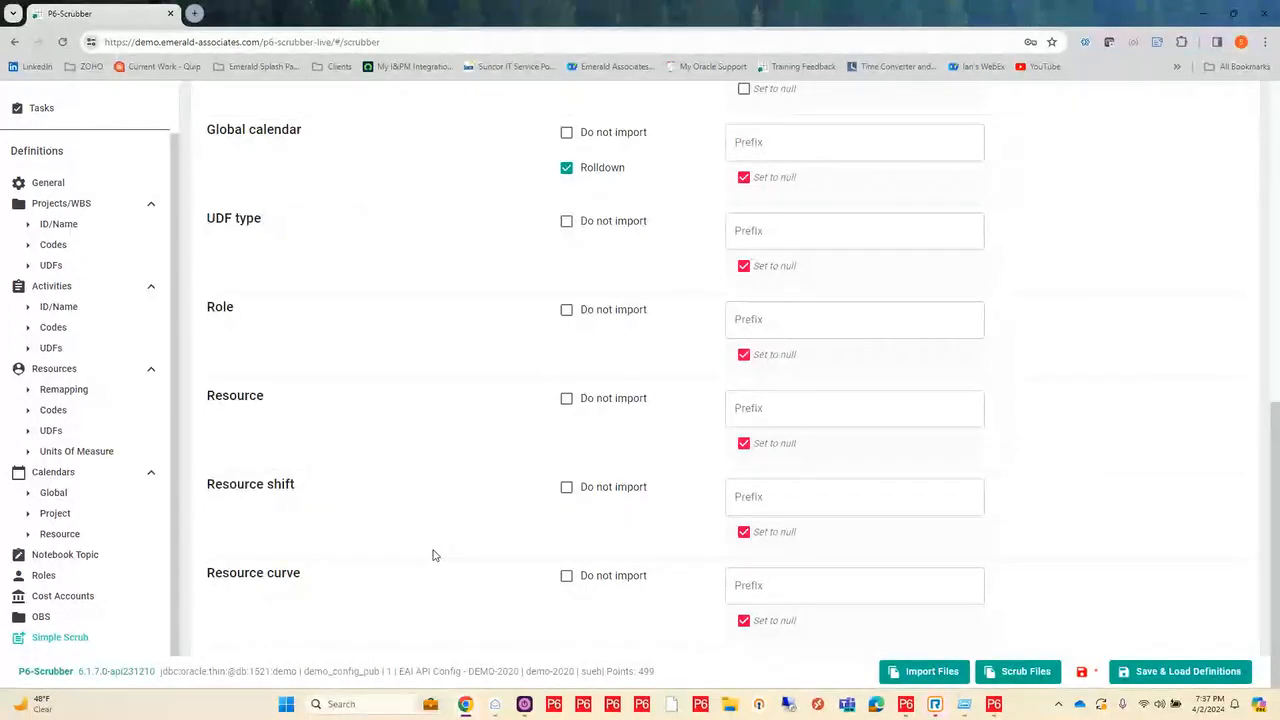
pyautogui.scroll(3, 433, 555)
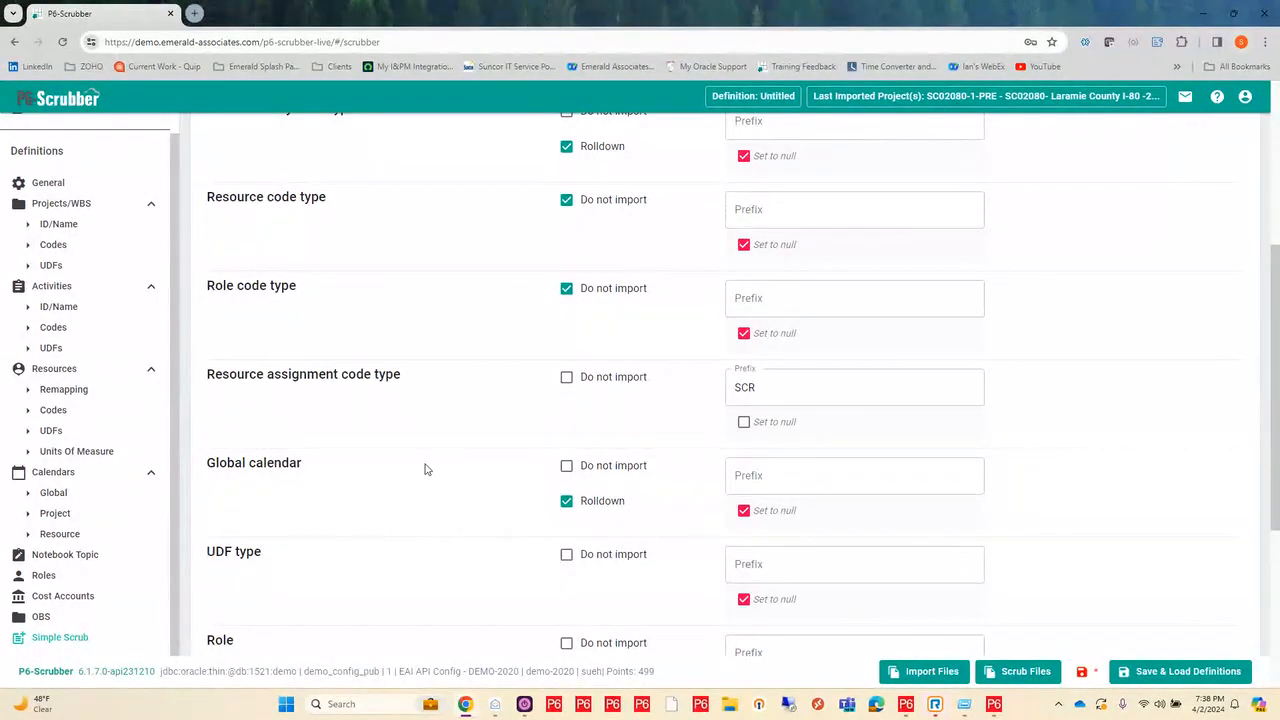
pyautogui.scroll(3, 425, 469)
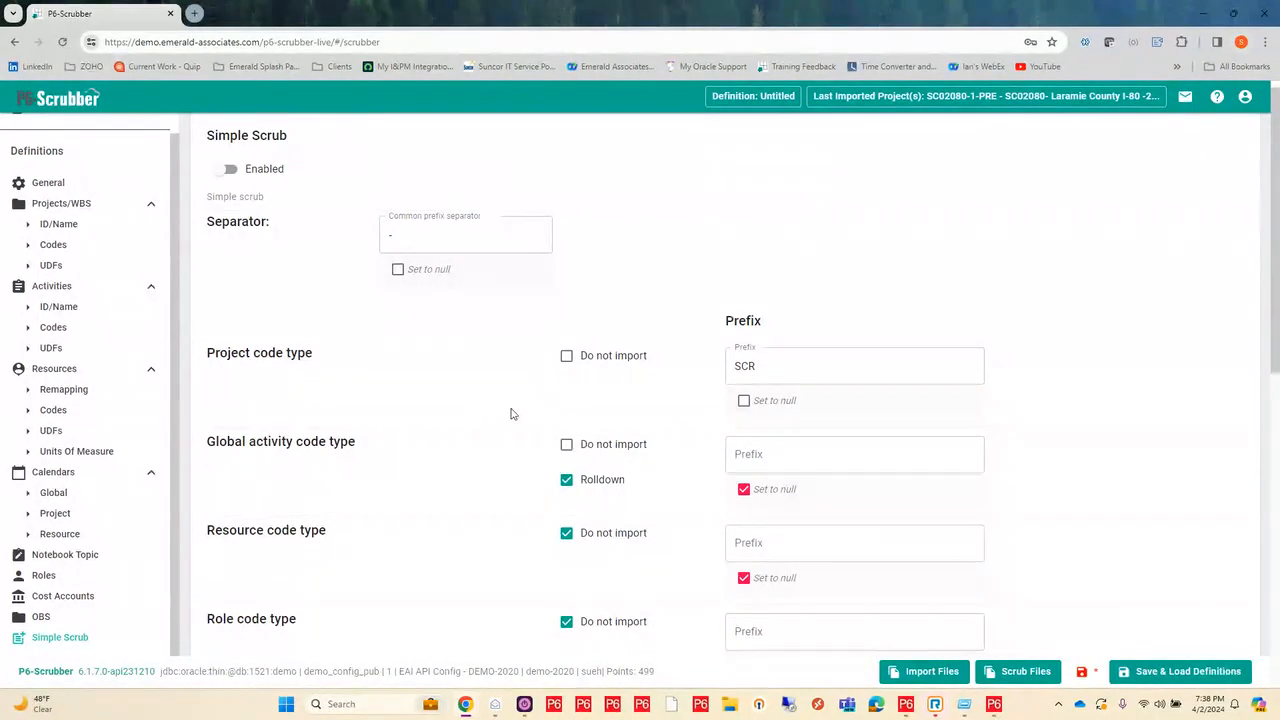
pyautogui.click(1170, 674)
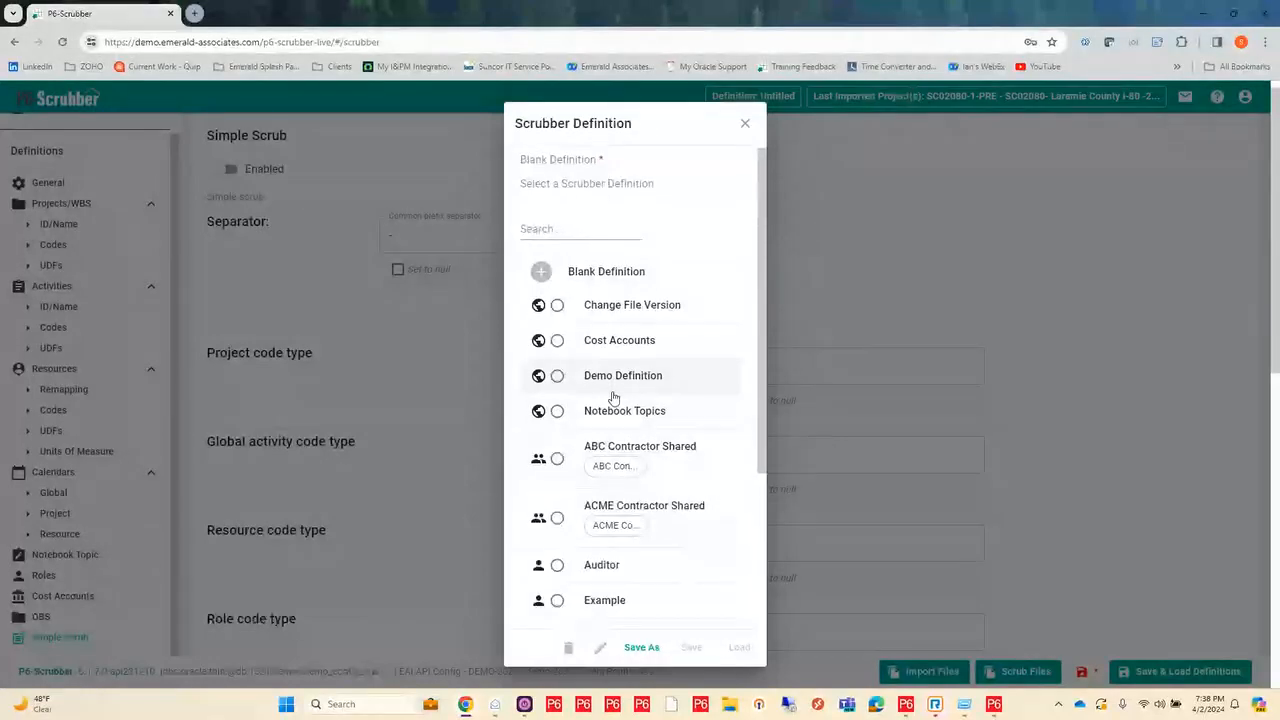
pyautogui.scroll(-1, 614, 397)
pyautogui.scroll(-1, 614, 397)
pyautogui.scroll(2, 614, 397)
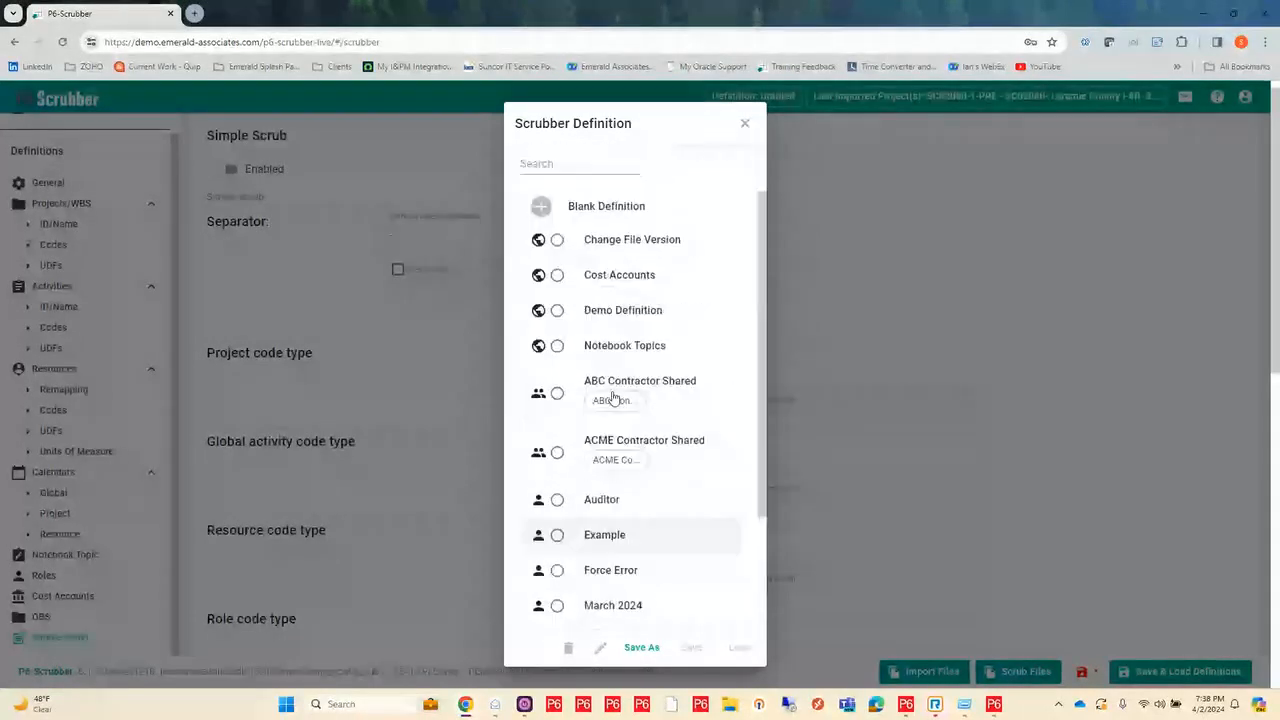
pyautogui.scroll(1, 614, 397)
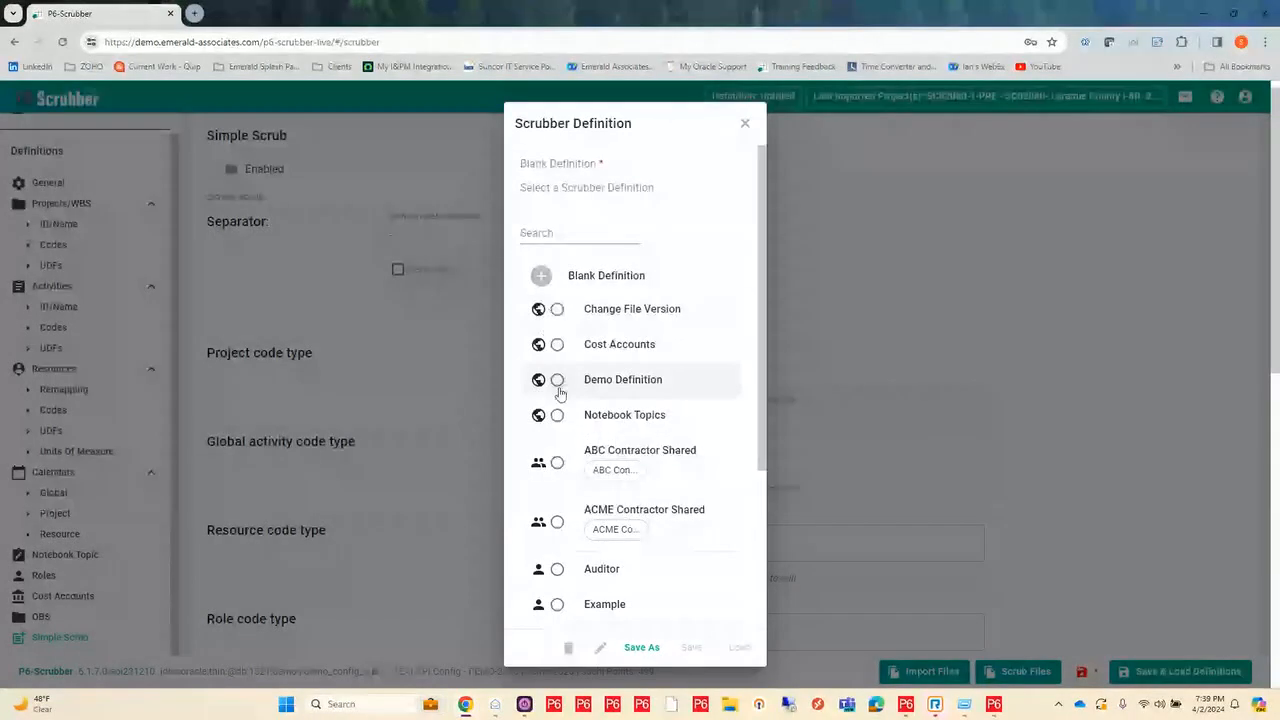
pyautogui.scroll(-1, 563, 397)
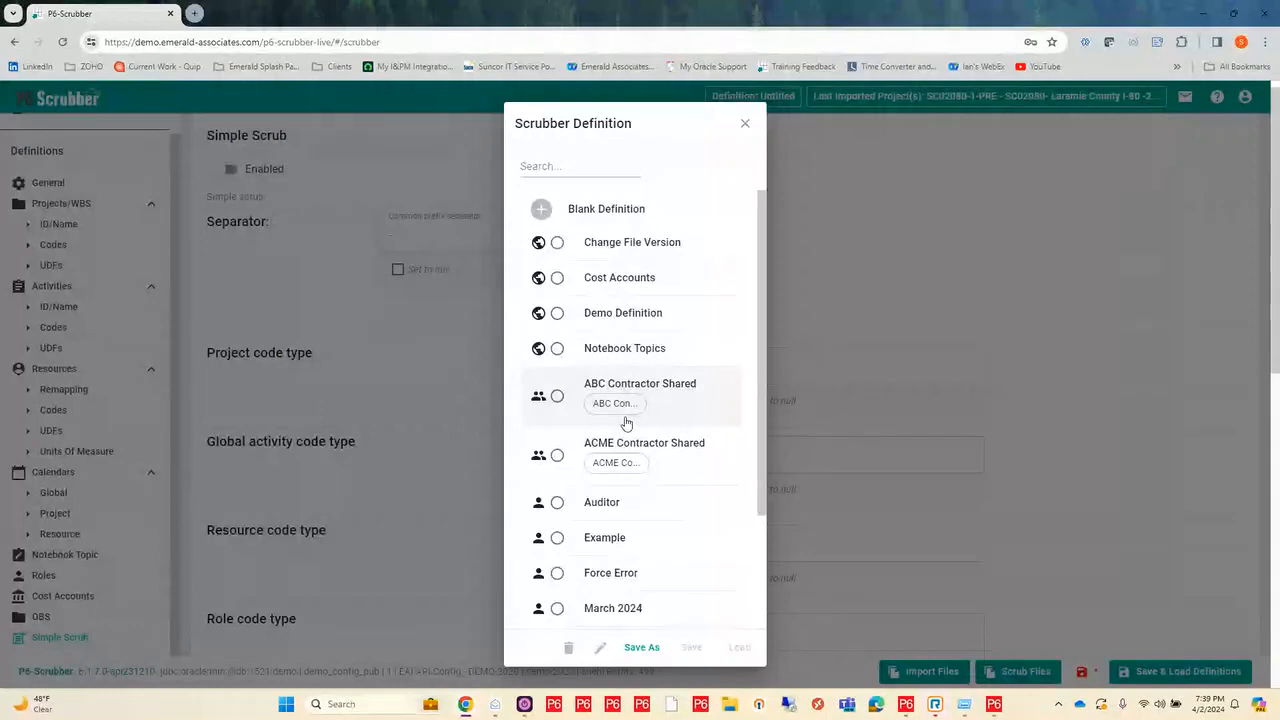
pyautogui.scroll(-1, 615, 430)
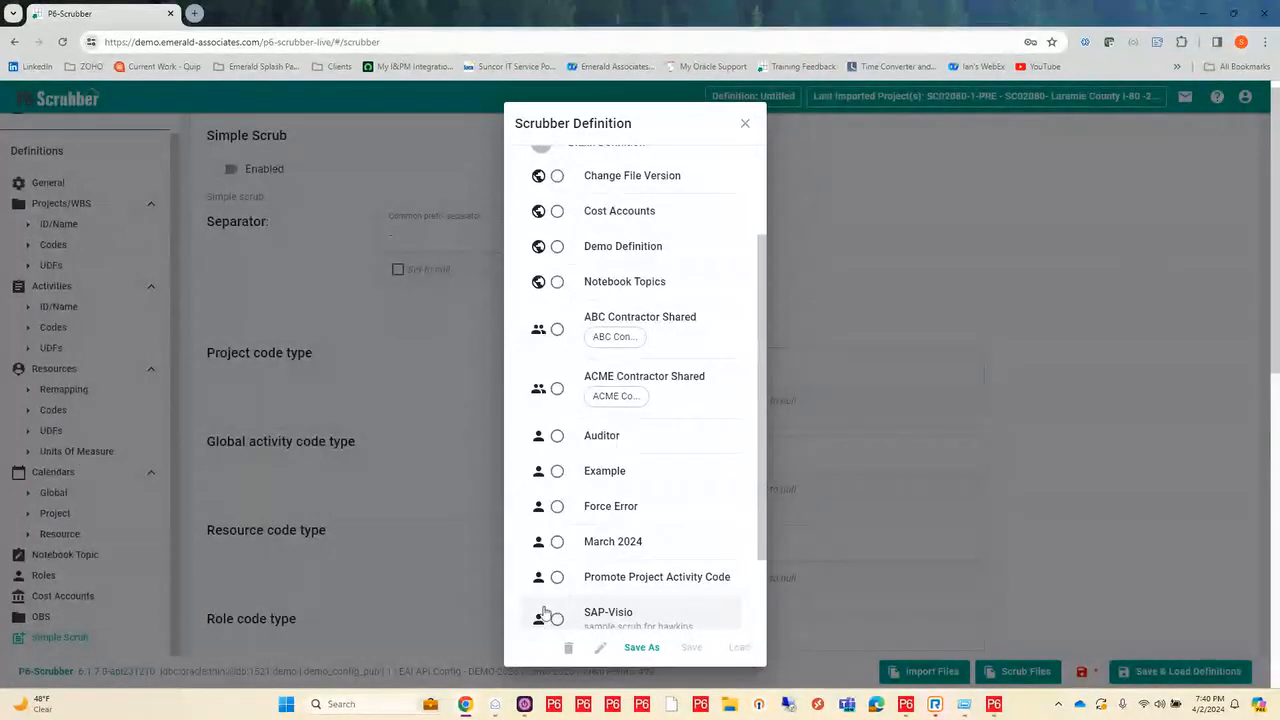
# Step: Start saving the current settings as a new Scrubber definition named Webinar Example
pyautogui.click(641, 648)
pyautogui.click(577, 339)
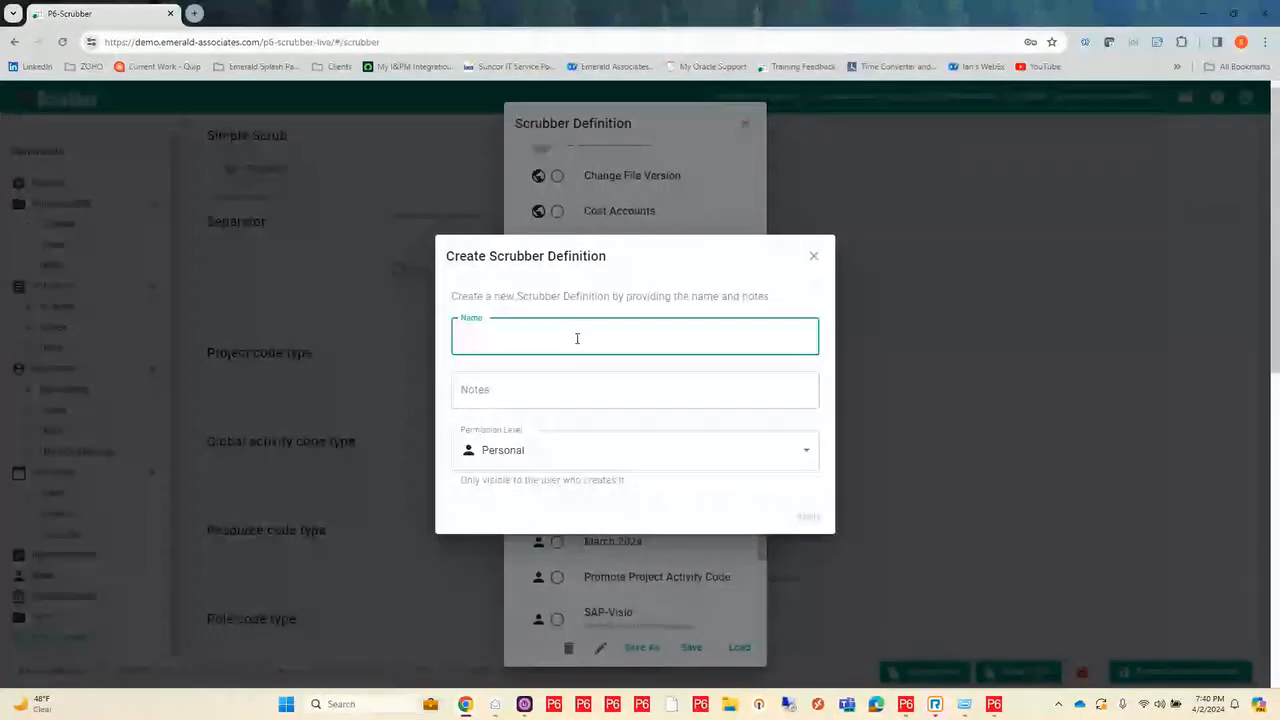
pyautogui.write('We')
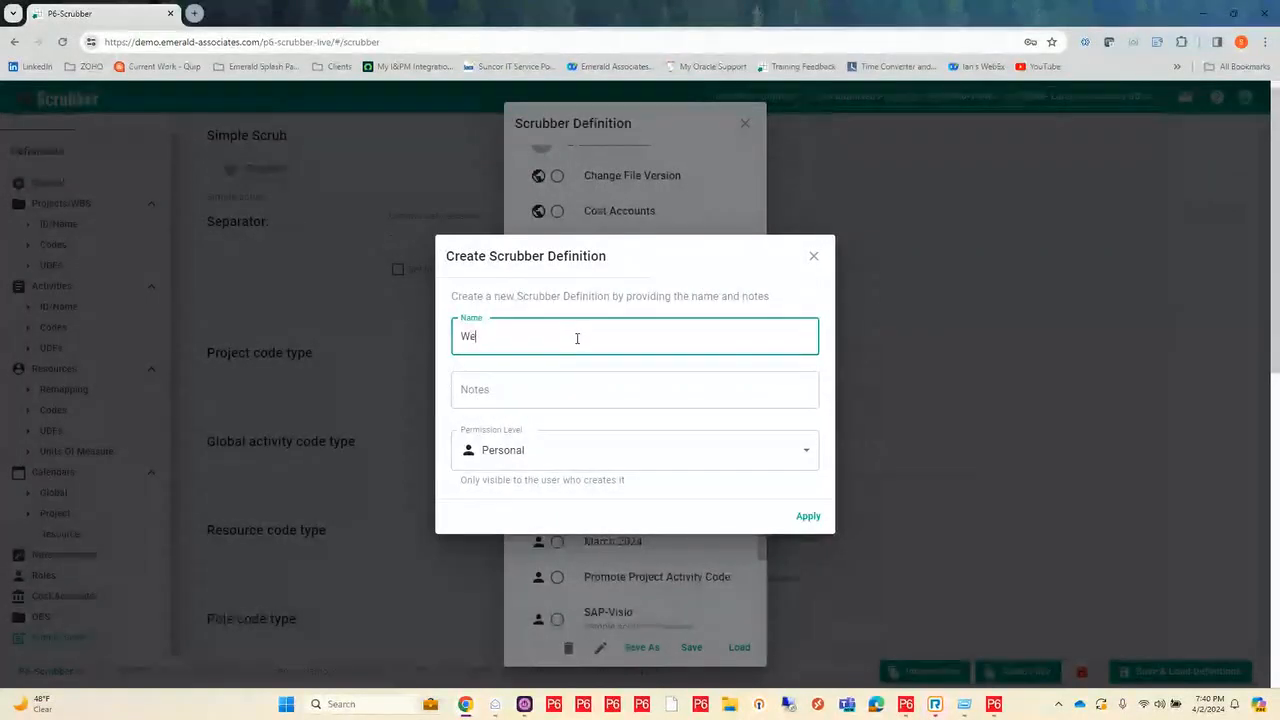
pyautogui.write('binar Exam')
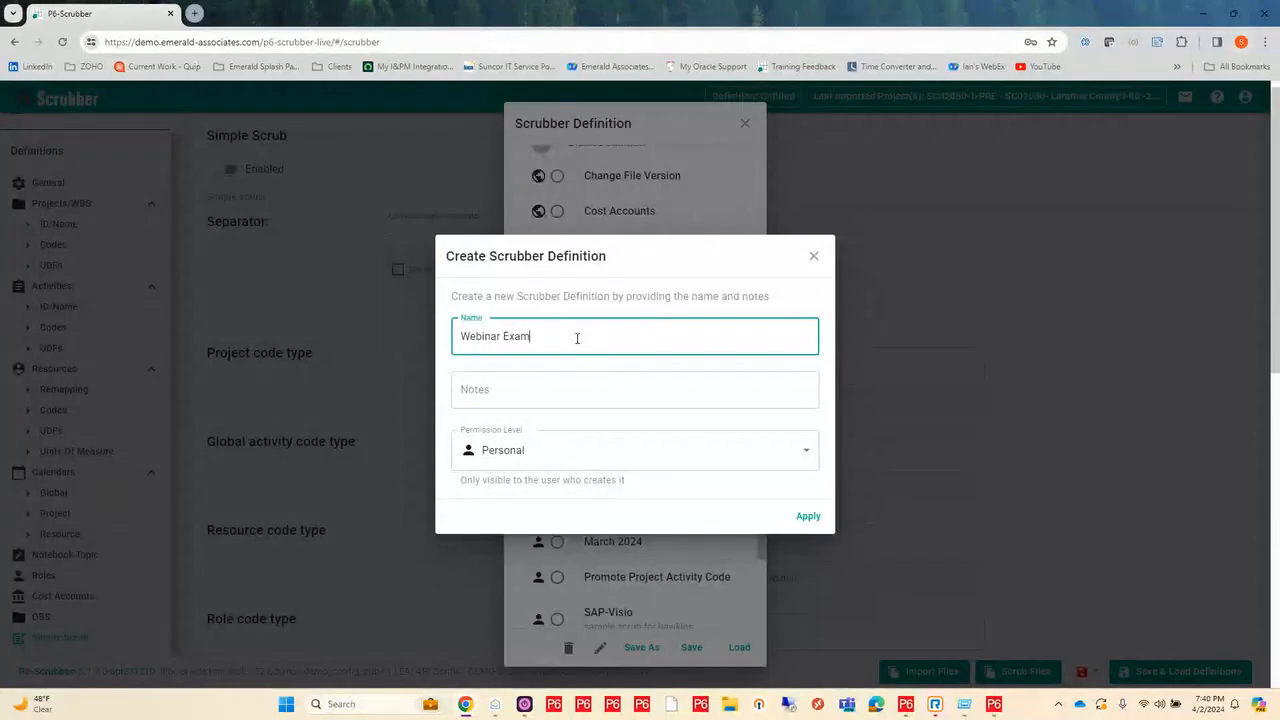
pyautogui.write('ple')
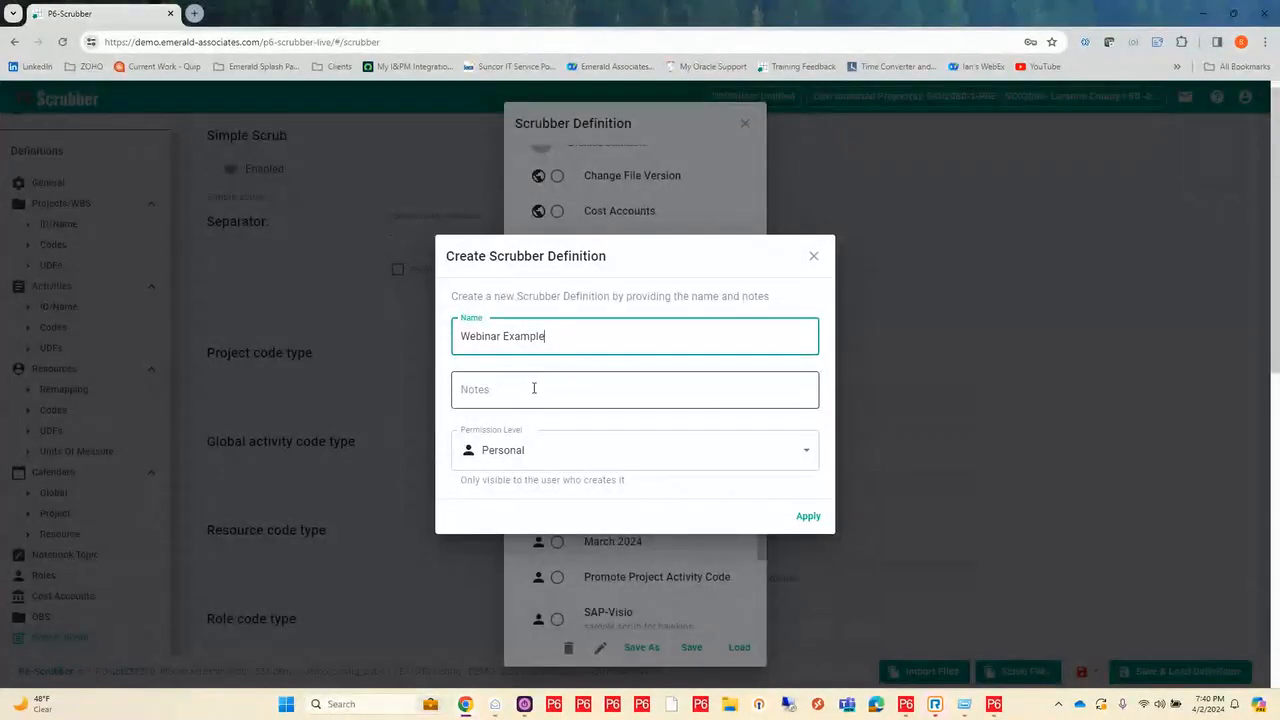
# Step: Try the Team permission level for the new definition and view the teams available for sharing
pyautogui.click(543, 460)
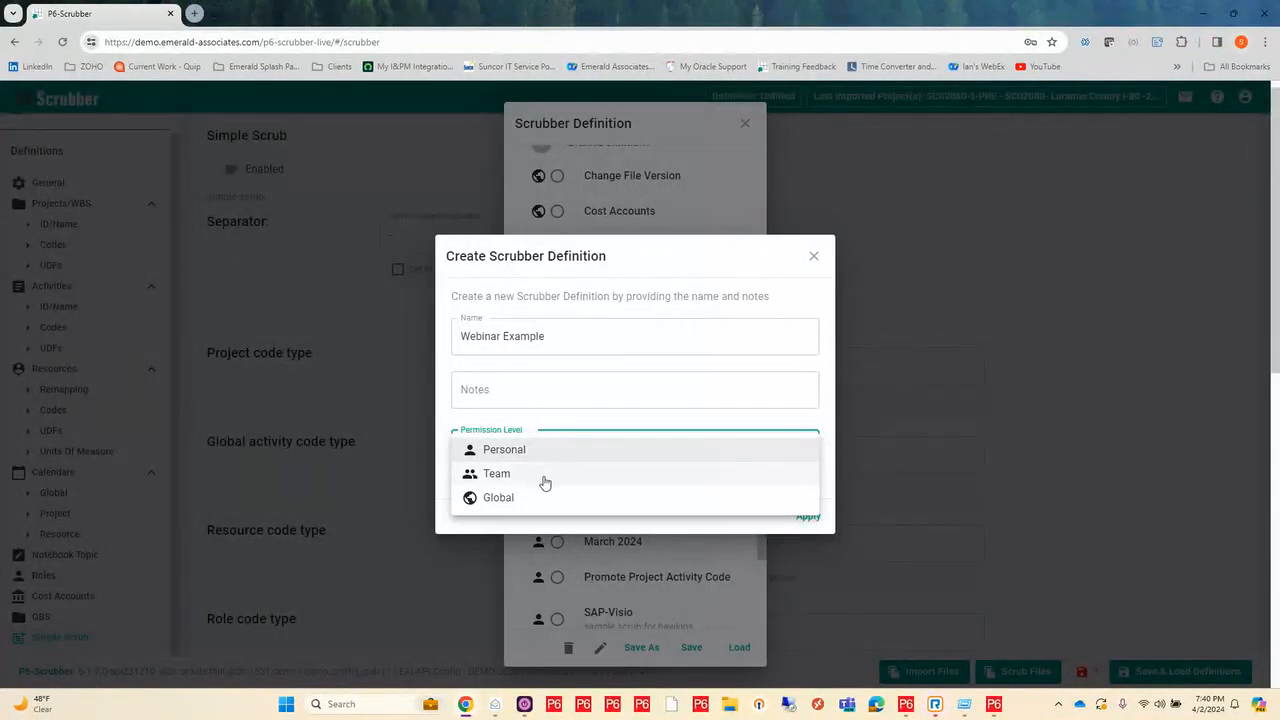
pyautogui.click(548, 475)
pyautogui.click(590, 484)
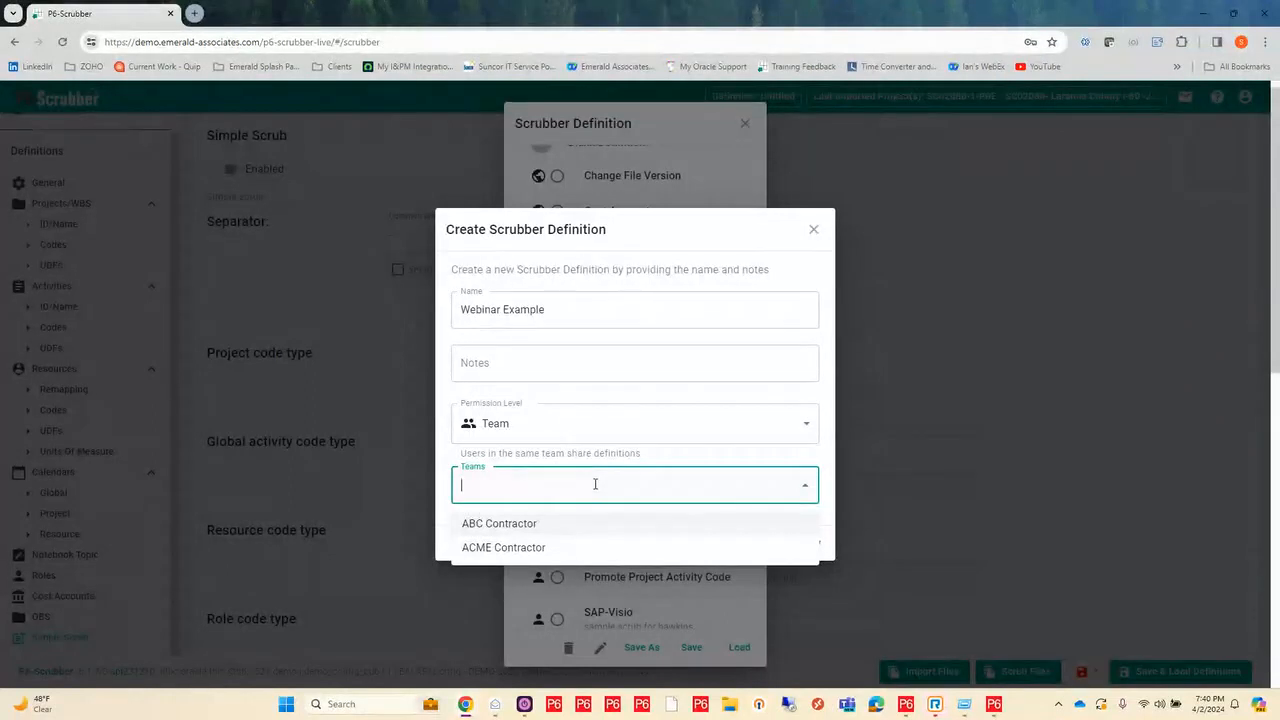
# Step: Set the new definition's permission level to Personal and save it
pyautogui.click(687, 423)
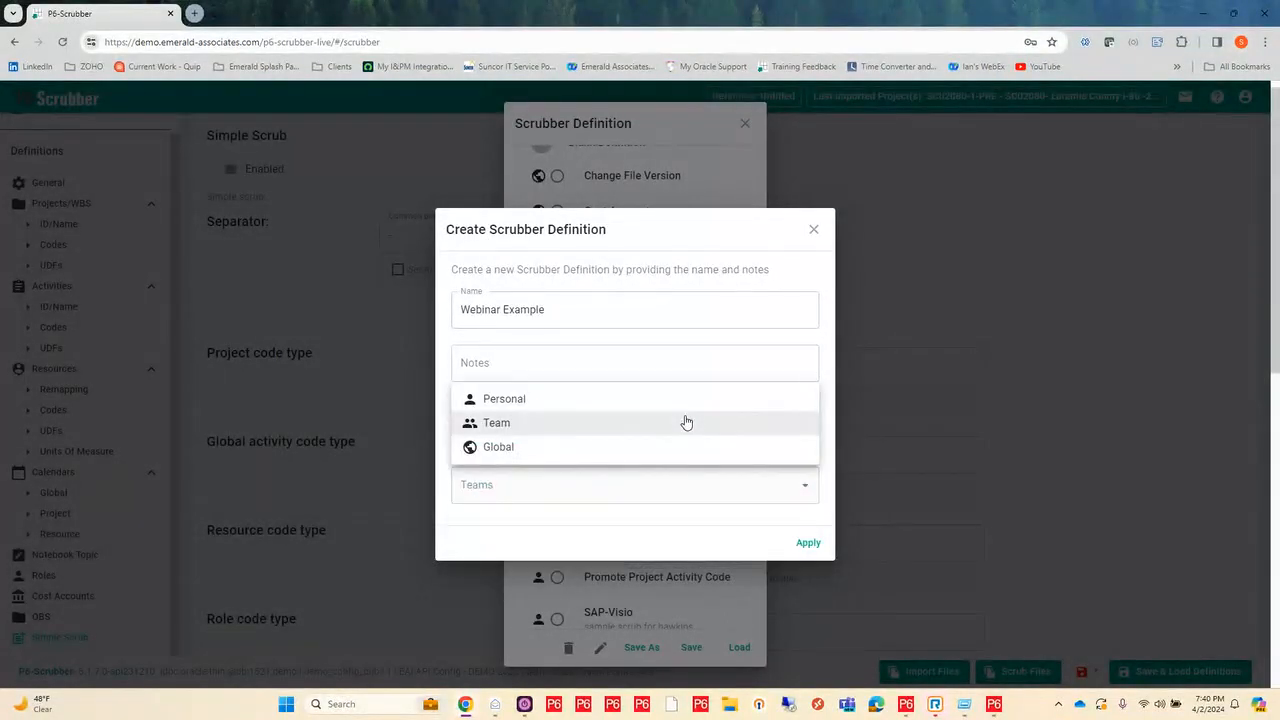
pyautogui.click(518, 399)
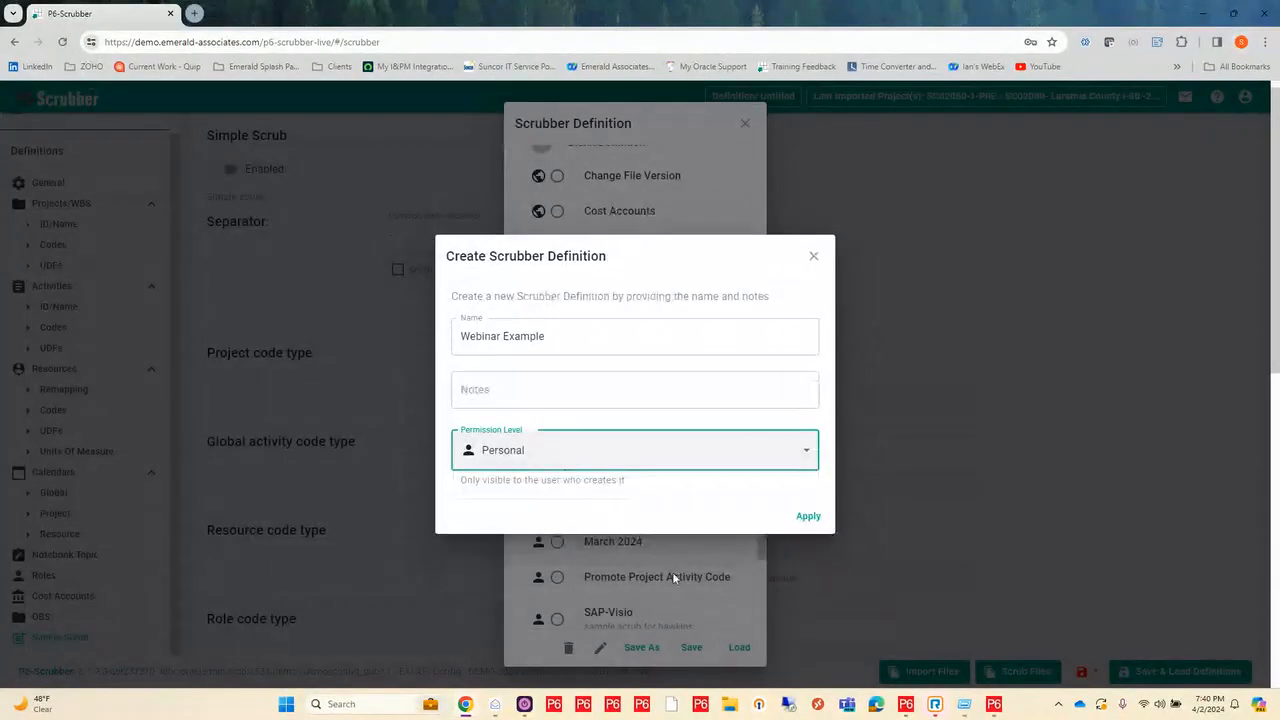
pyautogui.click(808, 517)
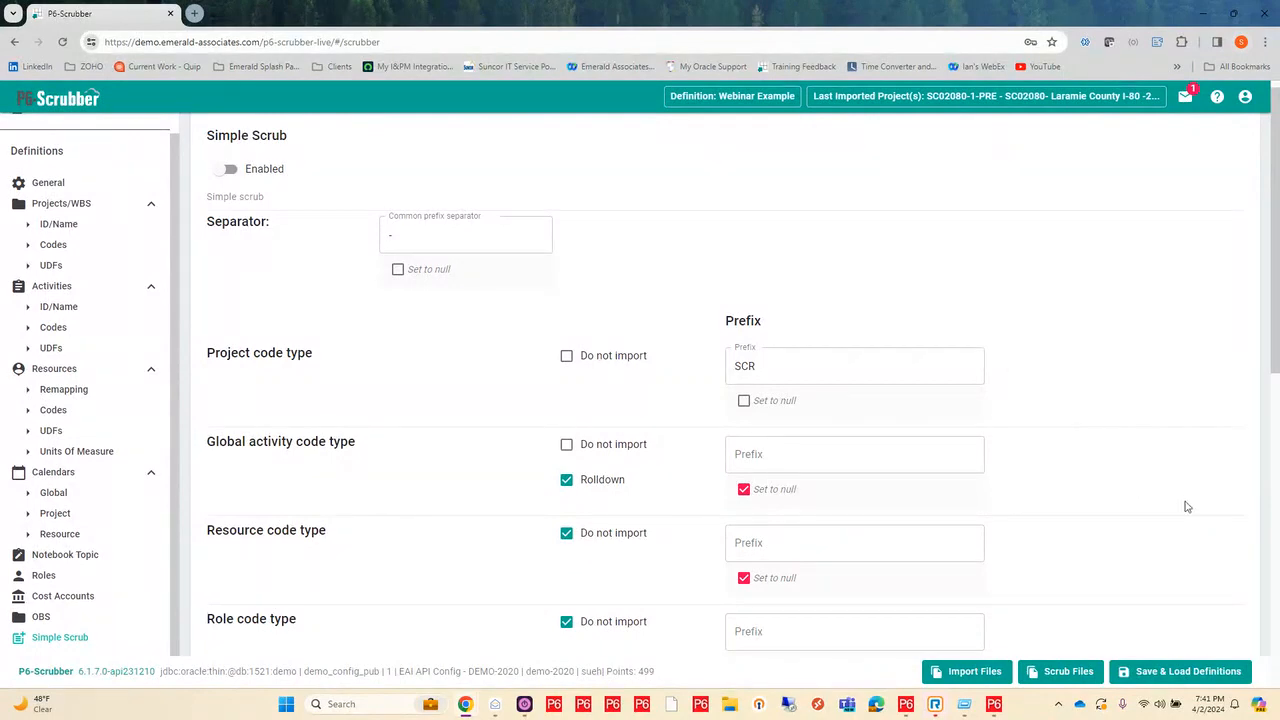
# Step: Load the saved global definition named Demo Definition
pyautogui.click(1167, 676)
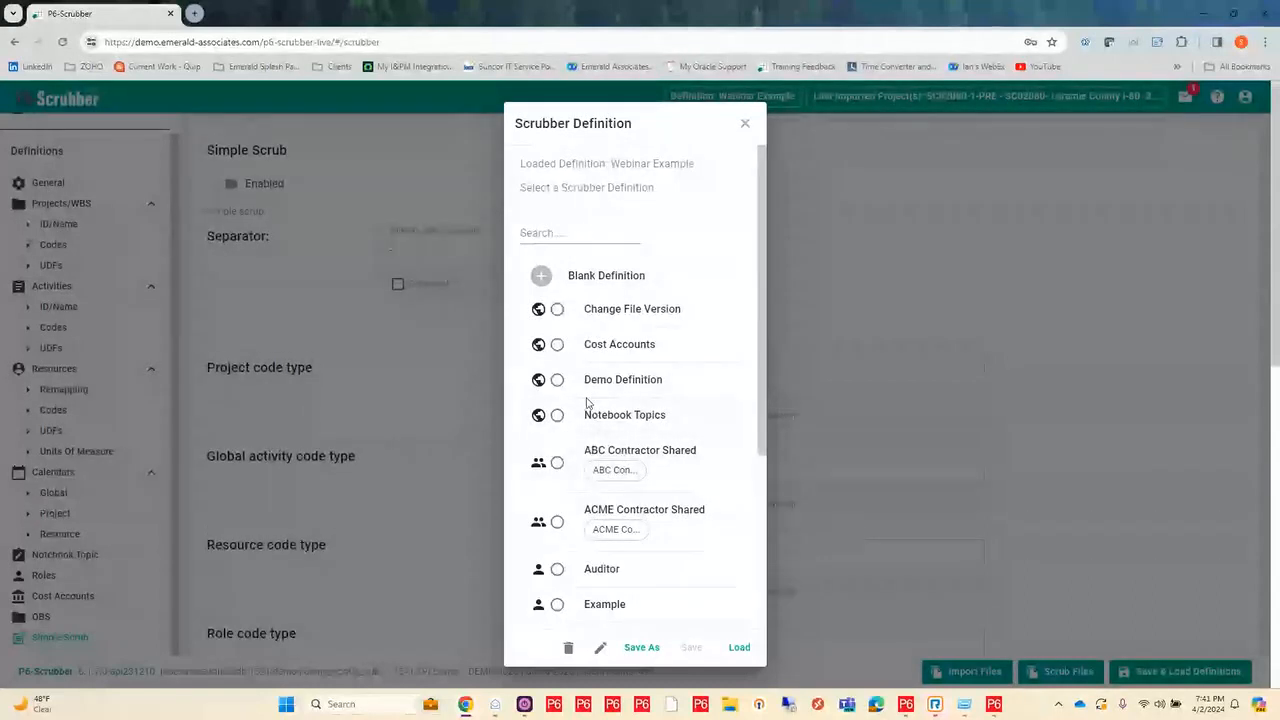
pyautogui.click(557, 381)
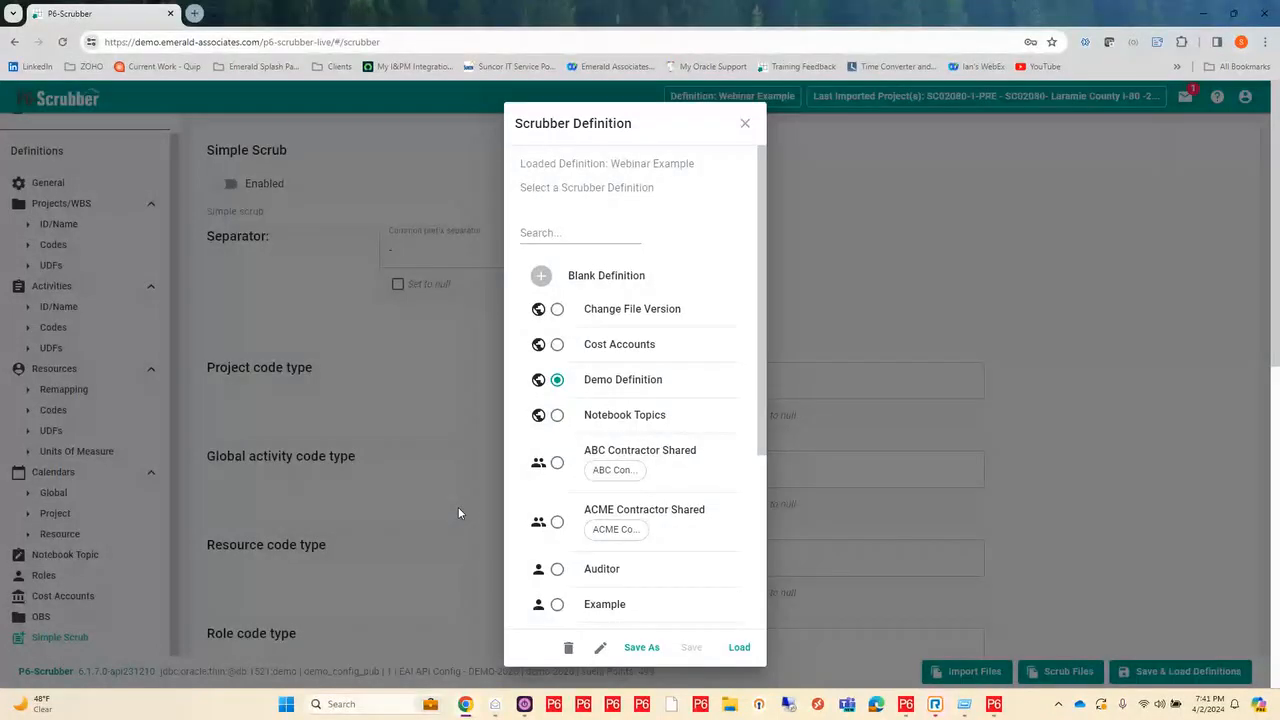
pyautogui.click(740, 648)
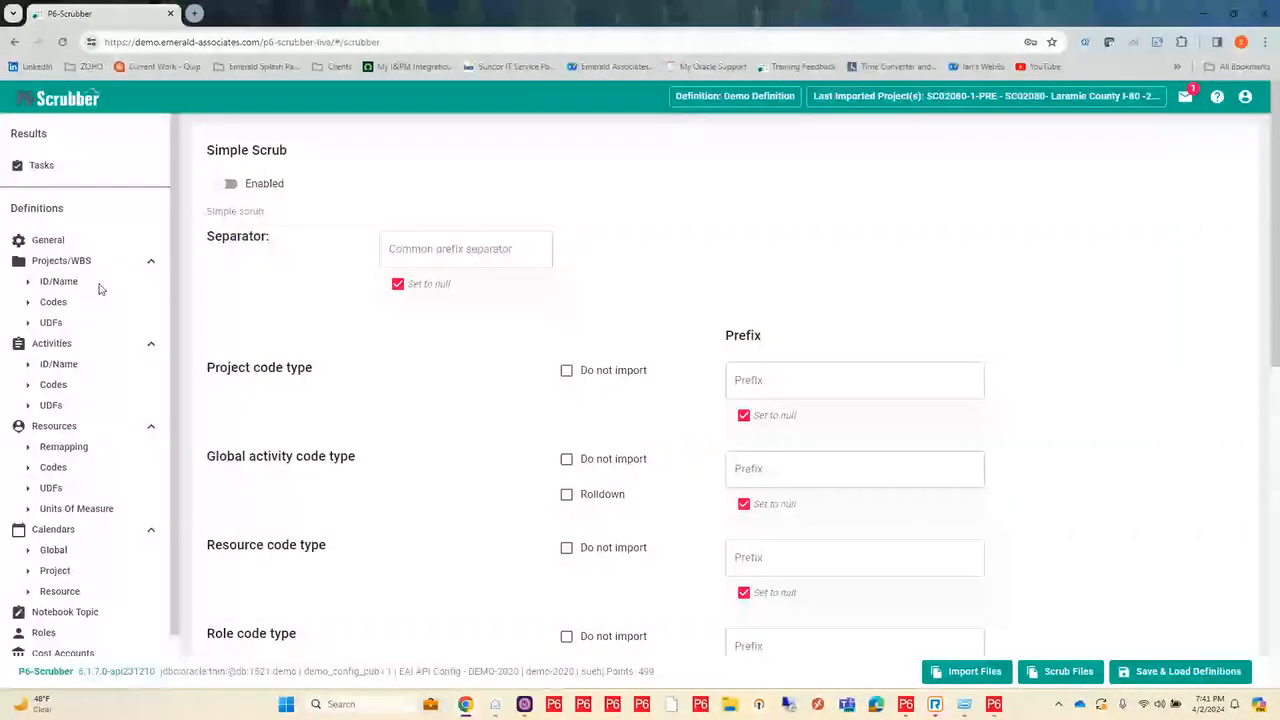
# Step: Review the Projects/WBS code types, the project ID and name pattern matching settings, and the pattern types offered for project names
pyautogui.click(53, 303)
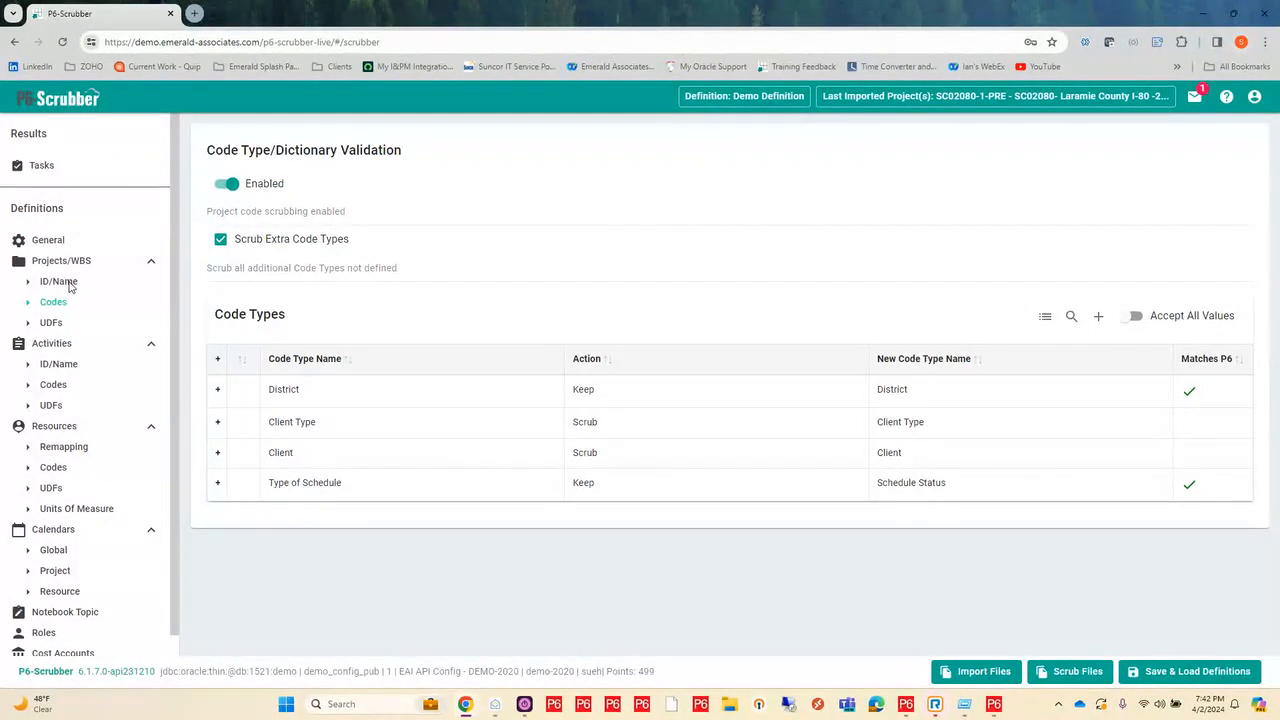
pyautogui.click(70, 287)
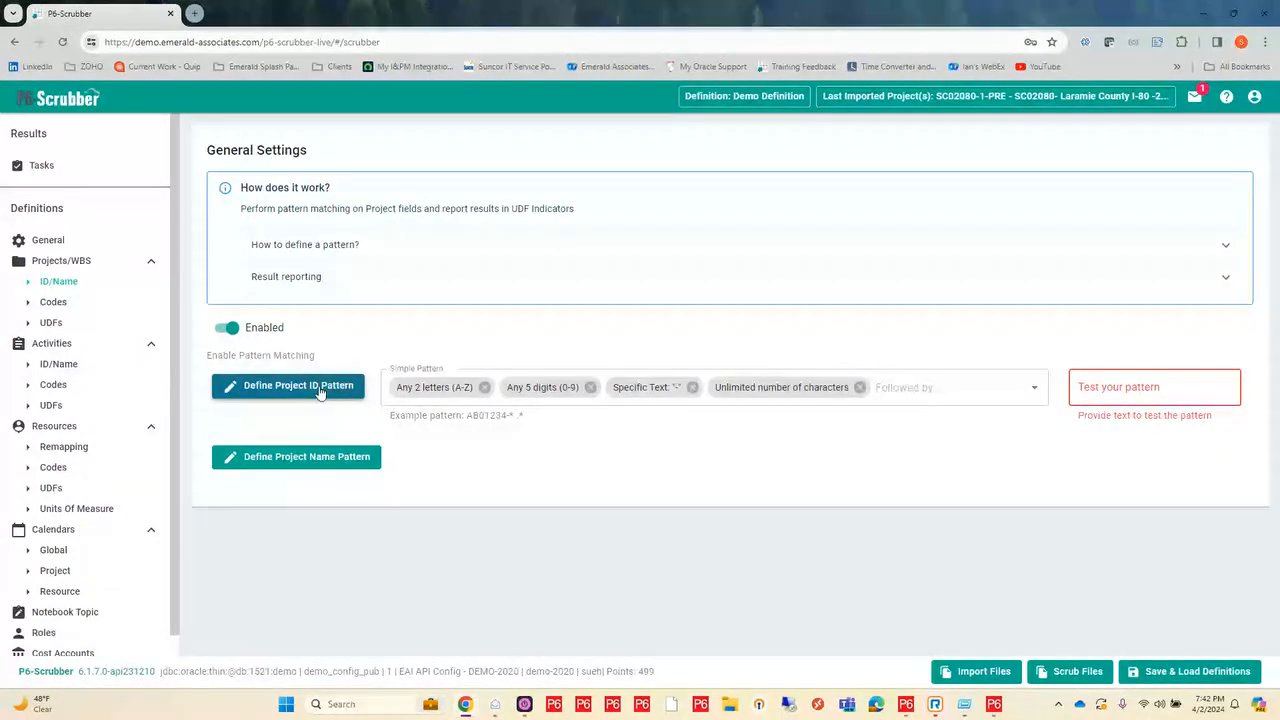
pyautogui.click(310, 460)
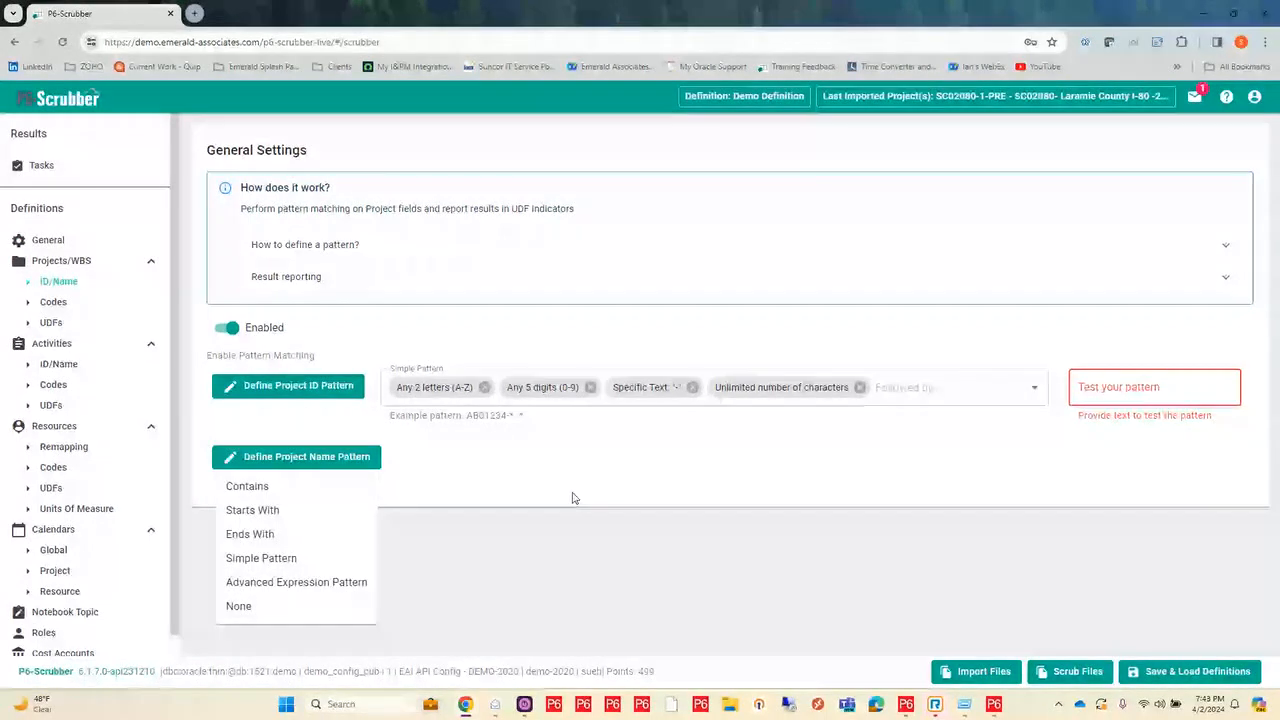
pyautogui.click(343, 490)
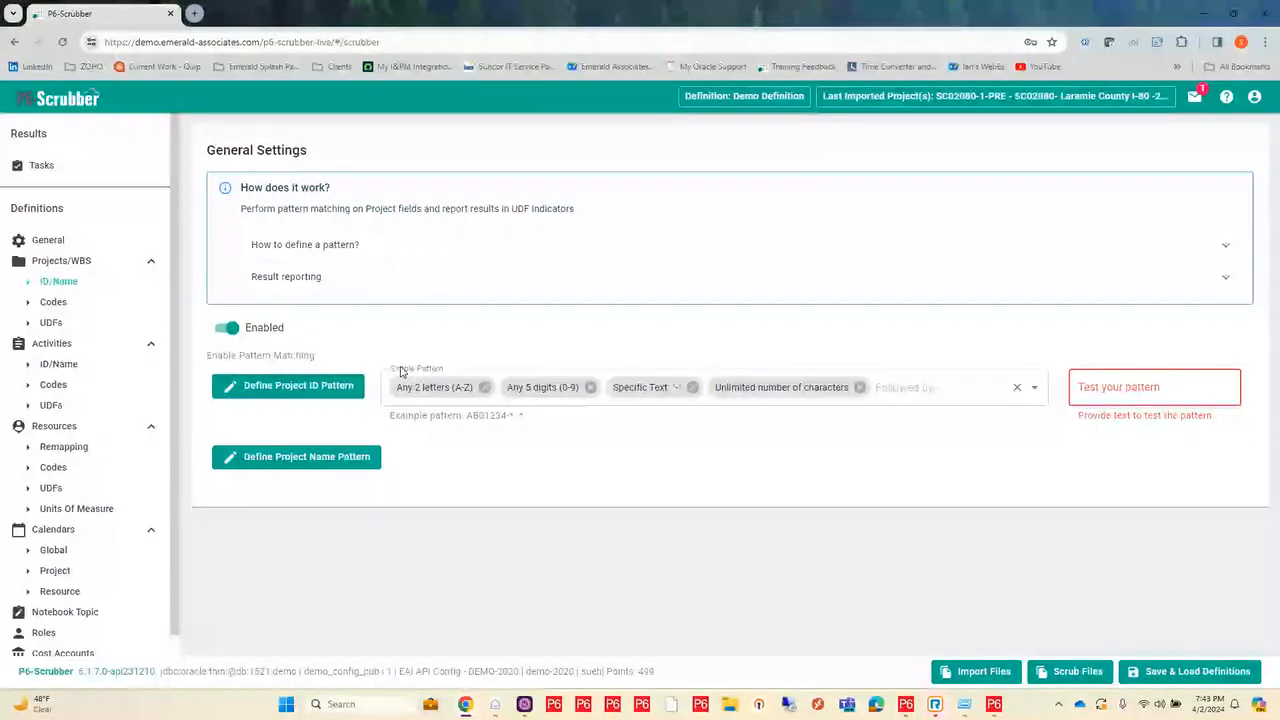
# Step: View the elements that can extend the project ID pattern, and test the pattern with SC02080-res-SCRUB
pyautogui.click(909, 387)
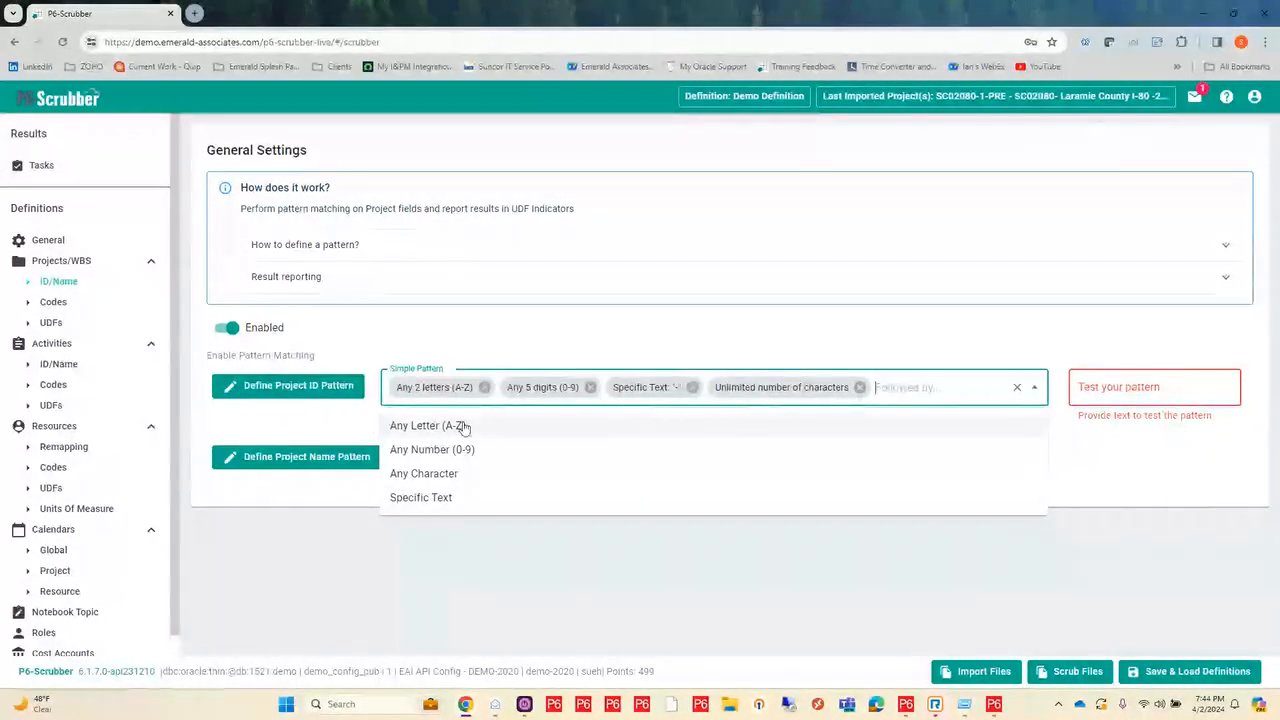
pyautogui.click(901, 386)
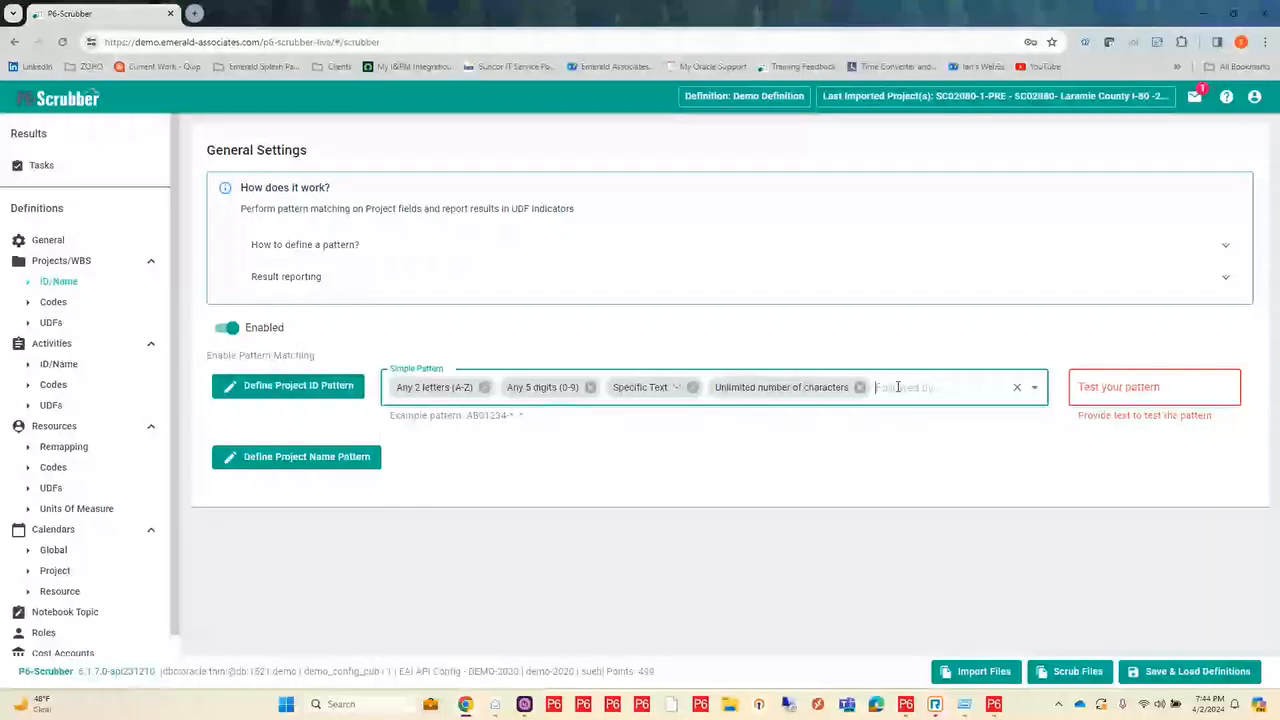
pyautogui.click(1119, 386)
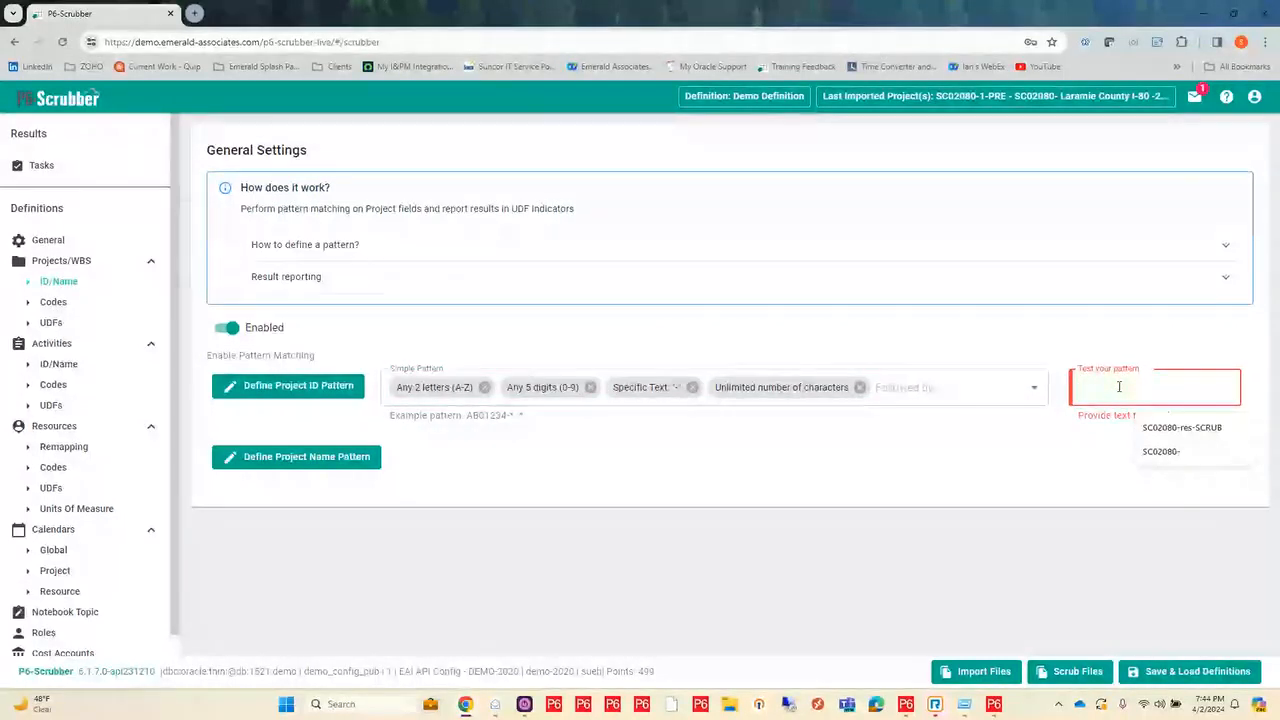
pyautogui.click(1182, 427)
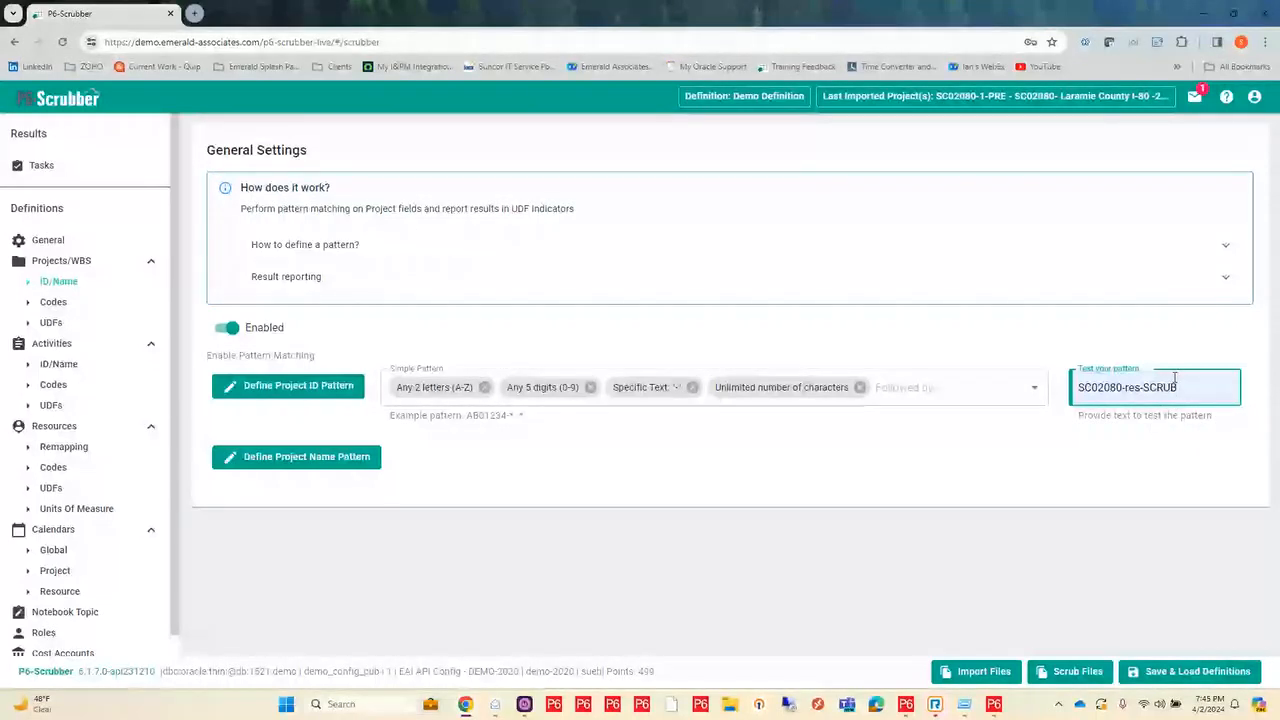
# Step: Clear the test text from the project ID pattern's test field
pyautogui.moveTo(1196, 381); pyautogui.dragTo(1098, 390)
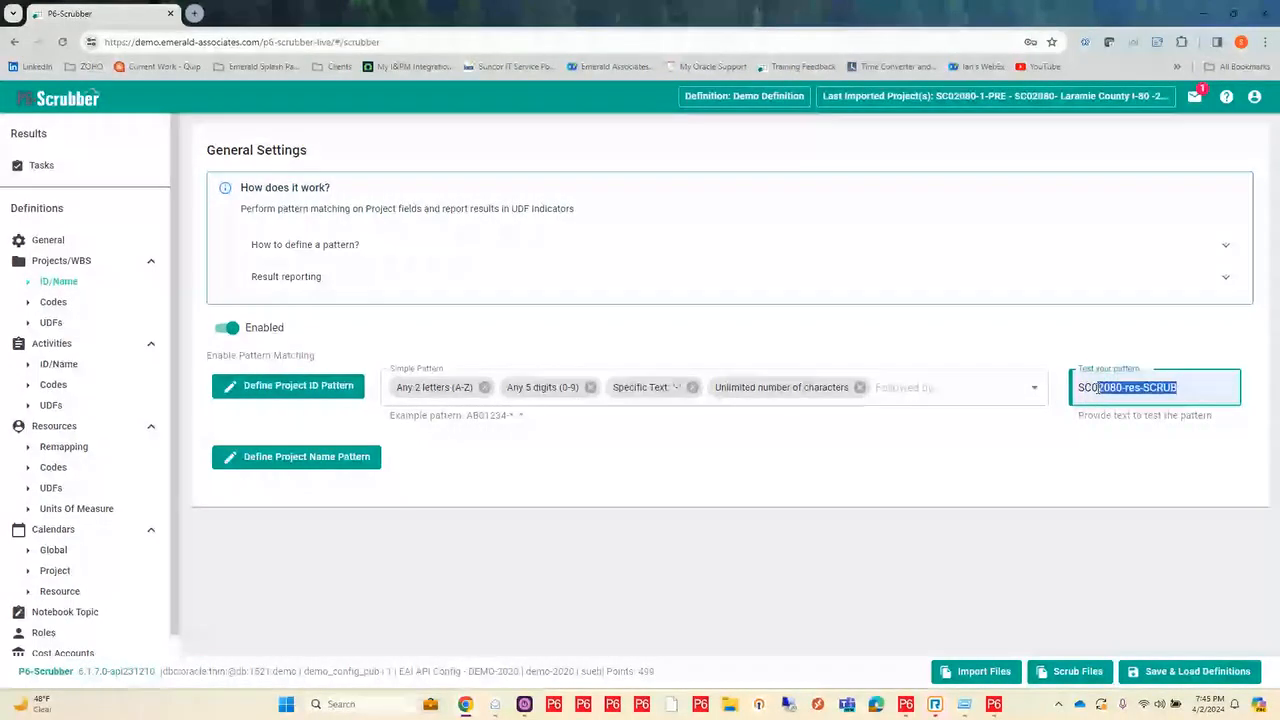
pyautogui.press('BackSpace')
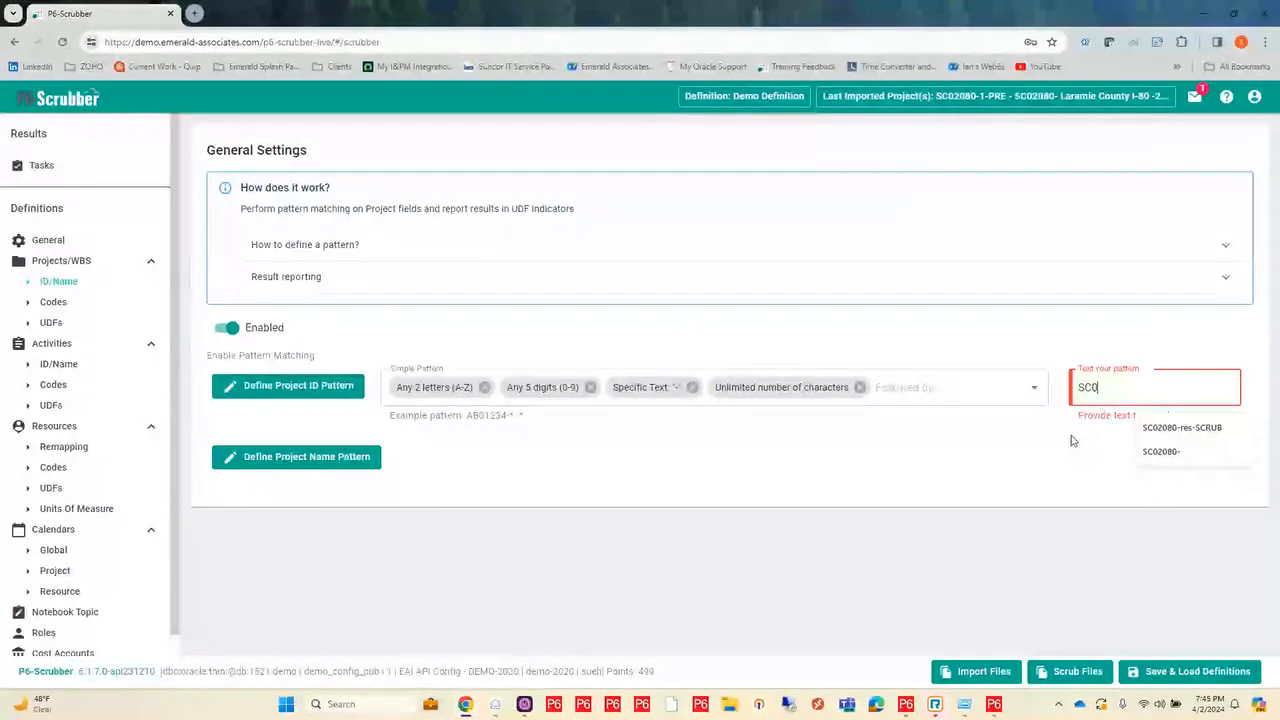
pyautogui.press('BackSpace')
pyautogui.press('BackSpace')
pyautogui.press('BackSpace')
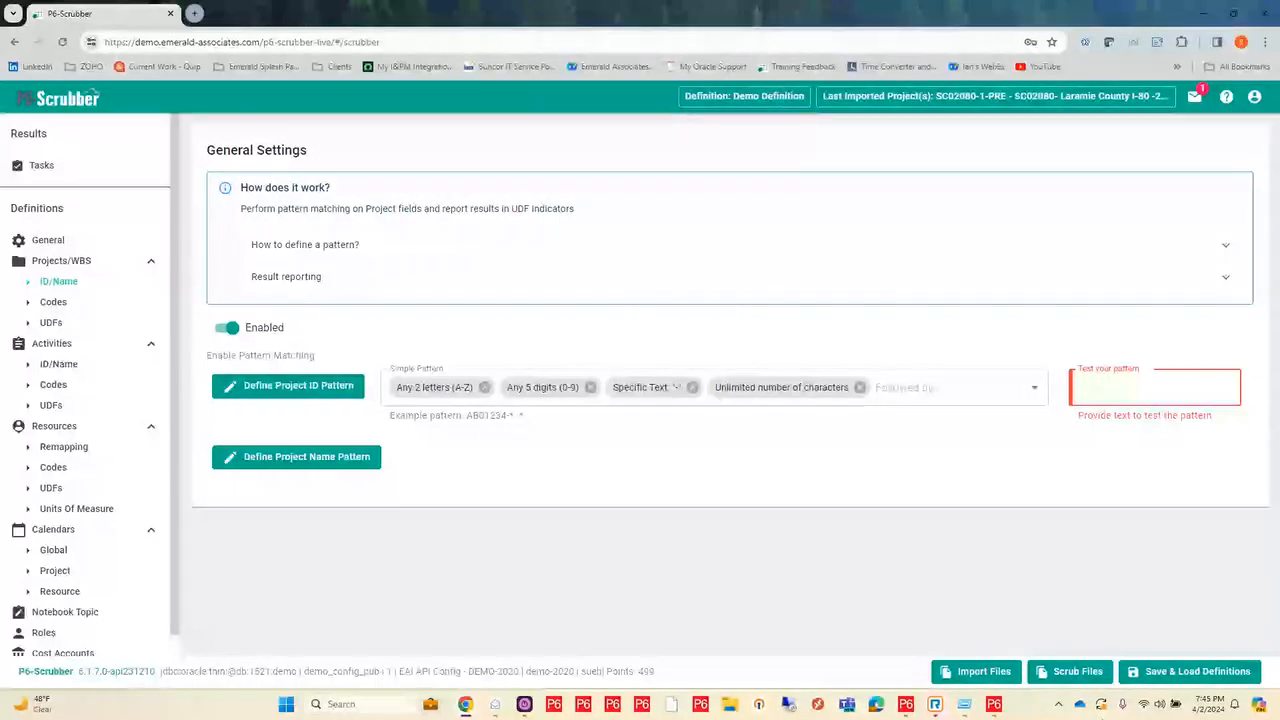
# Step: Scrub the file SC02080-1-PRE-Master with the loaded Demo Definition and open the report of the new scrub
pyautogui.click(1080, 676)
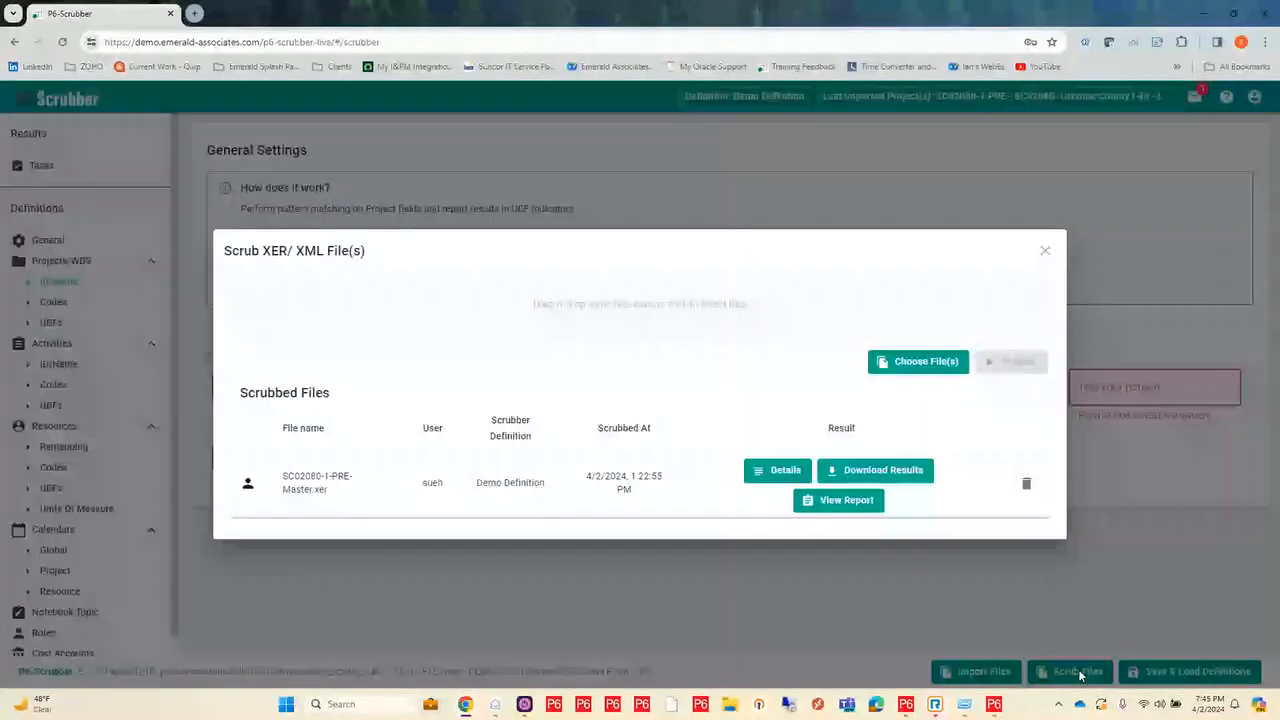
pyautogui.click(677, 311)
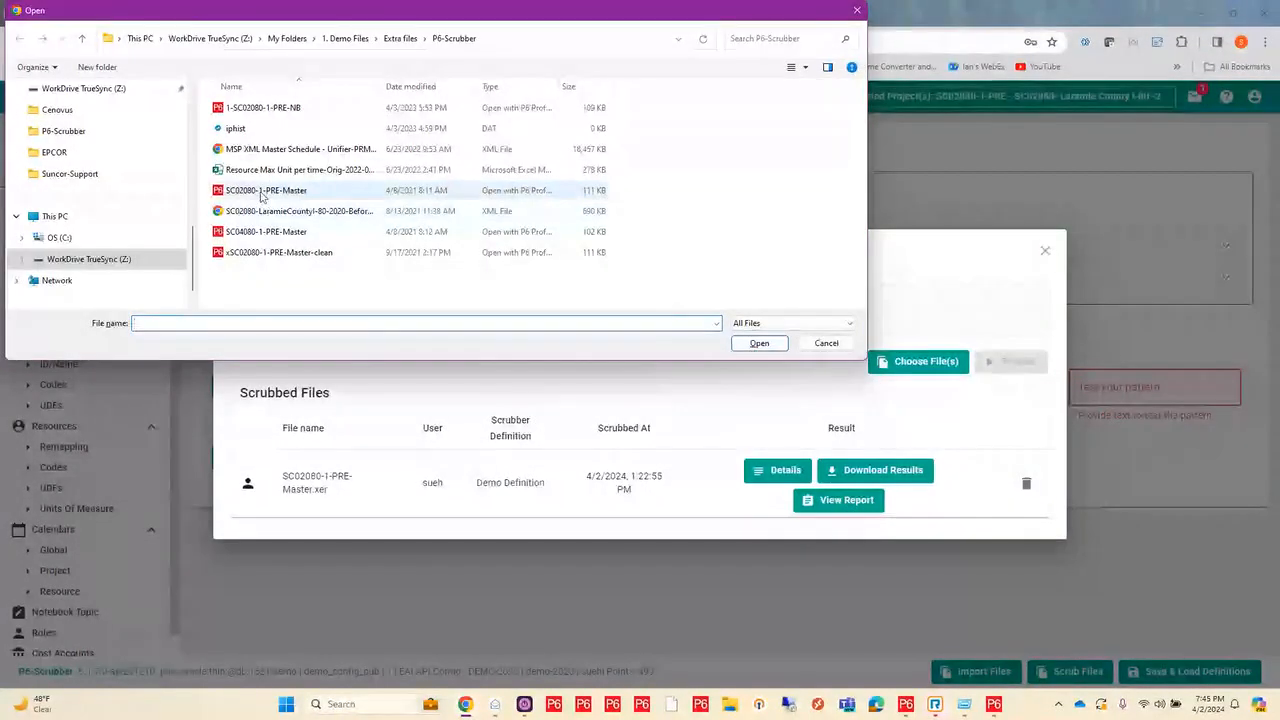
pyautogui.click(262, 196)
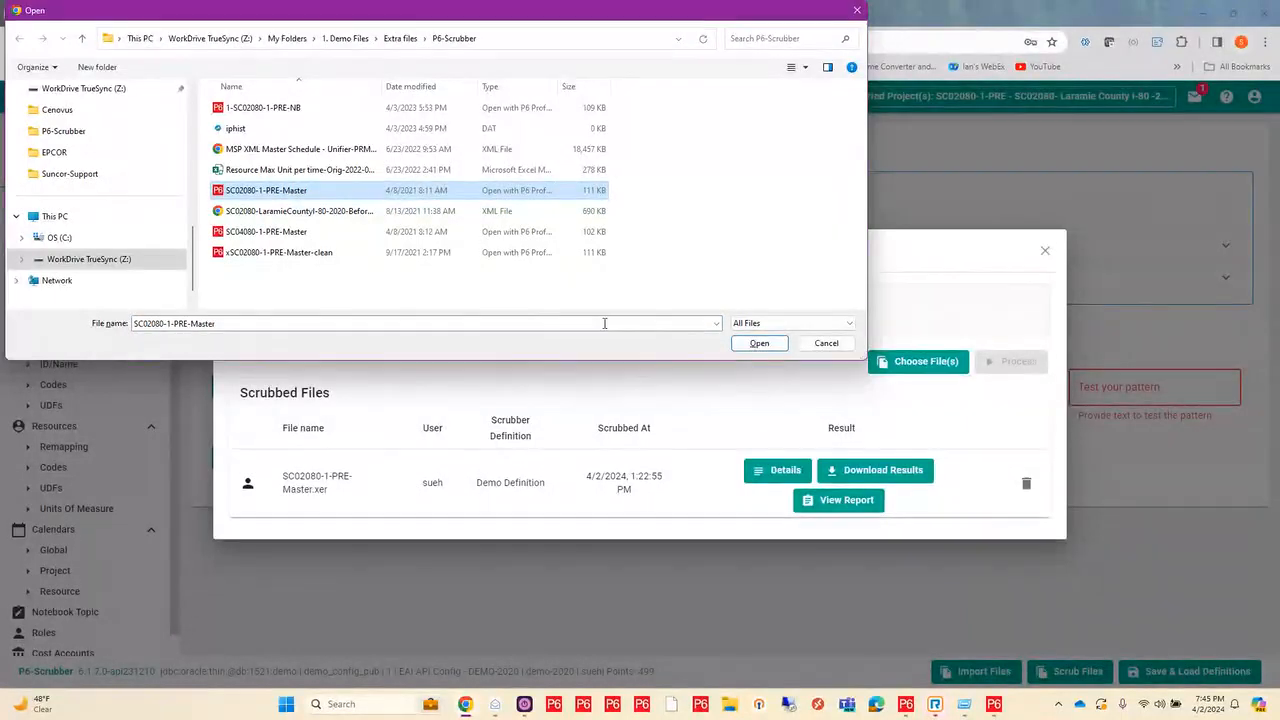
pyautogui.click(759, 343)
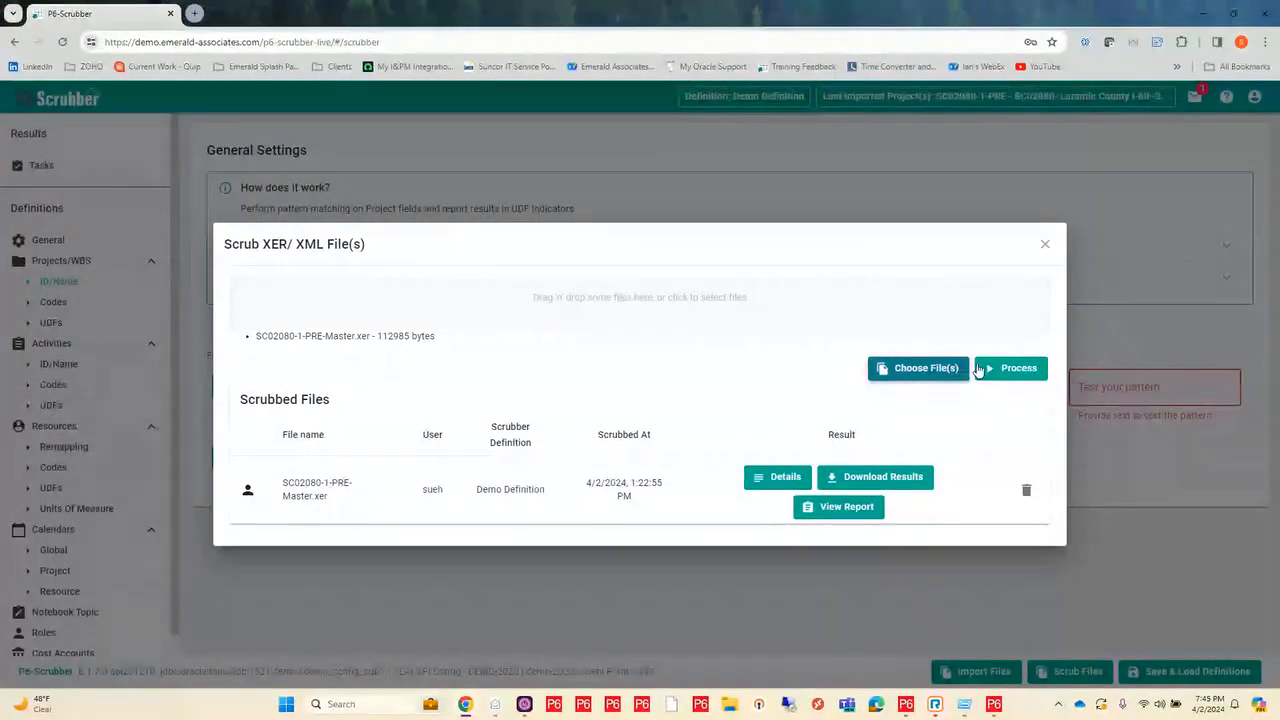
pyautogui.click(1017, 369)
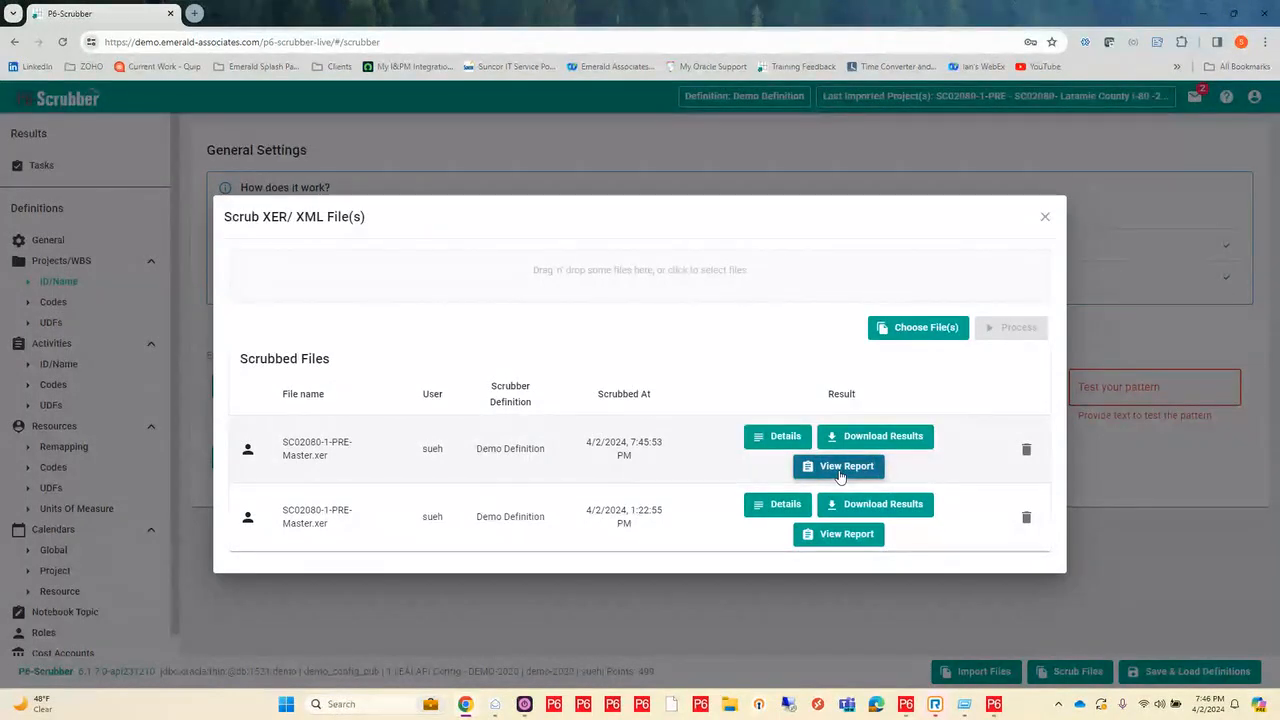
pyautogui.click(840, 468)
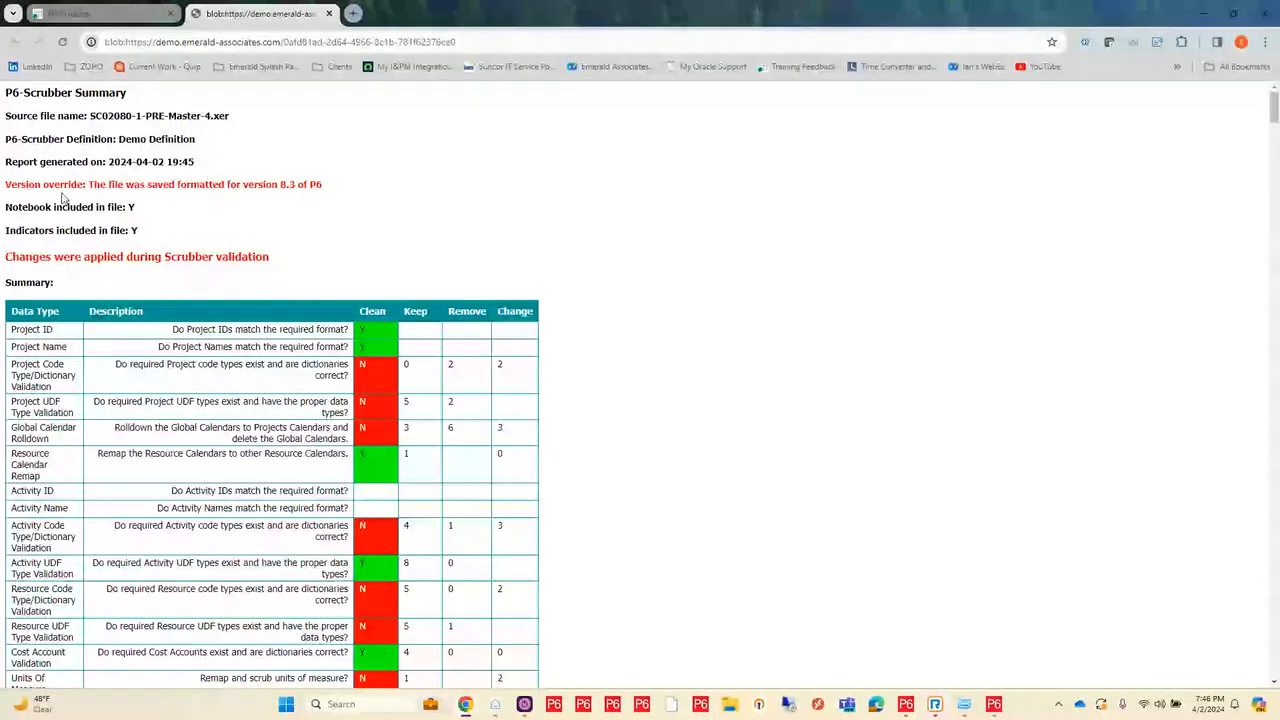
# Step: Return to P6-Scrubber, close the scrub dialog, and review the versions offered for Version On Save in the General settings
pyautogui.click(98, 14)
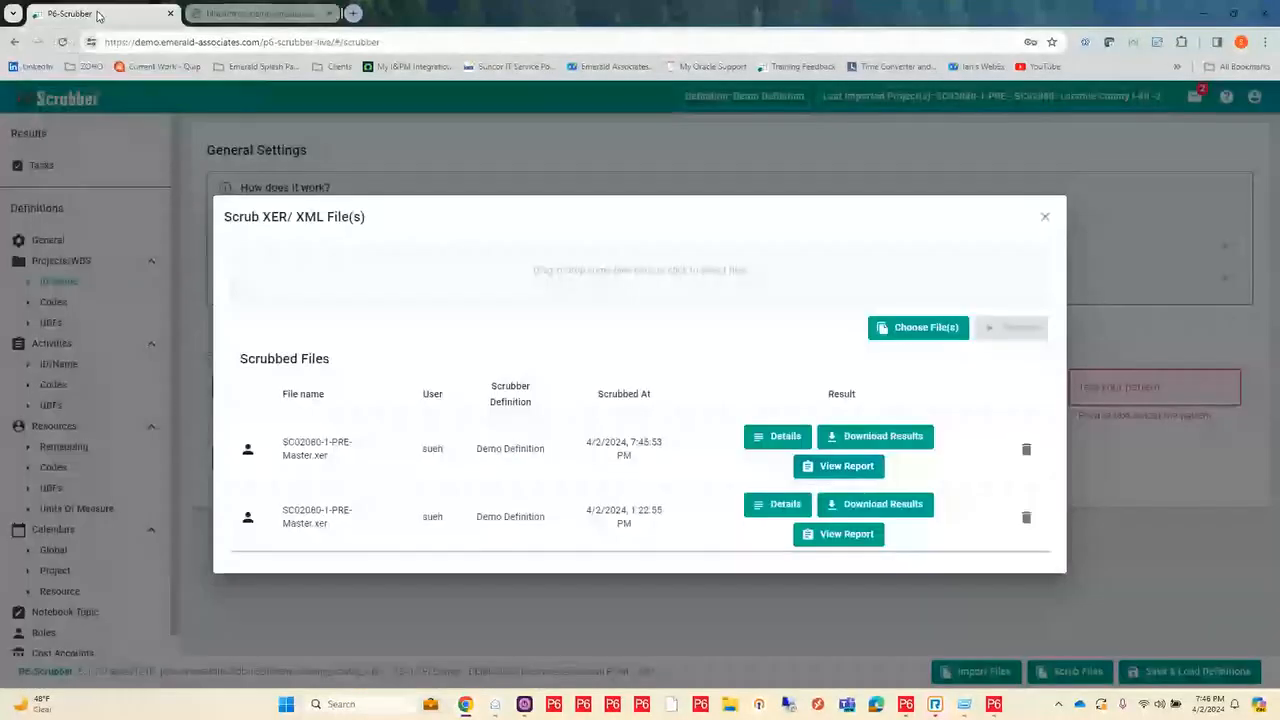
pyautogui.click(1045, 217)
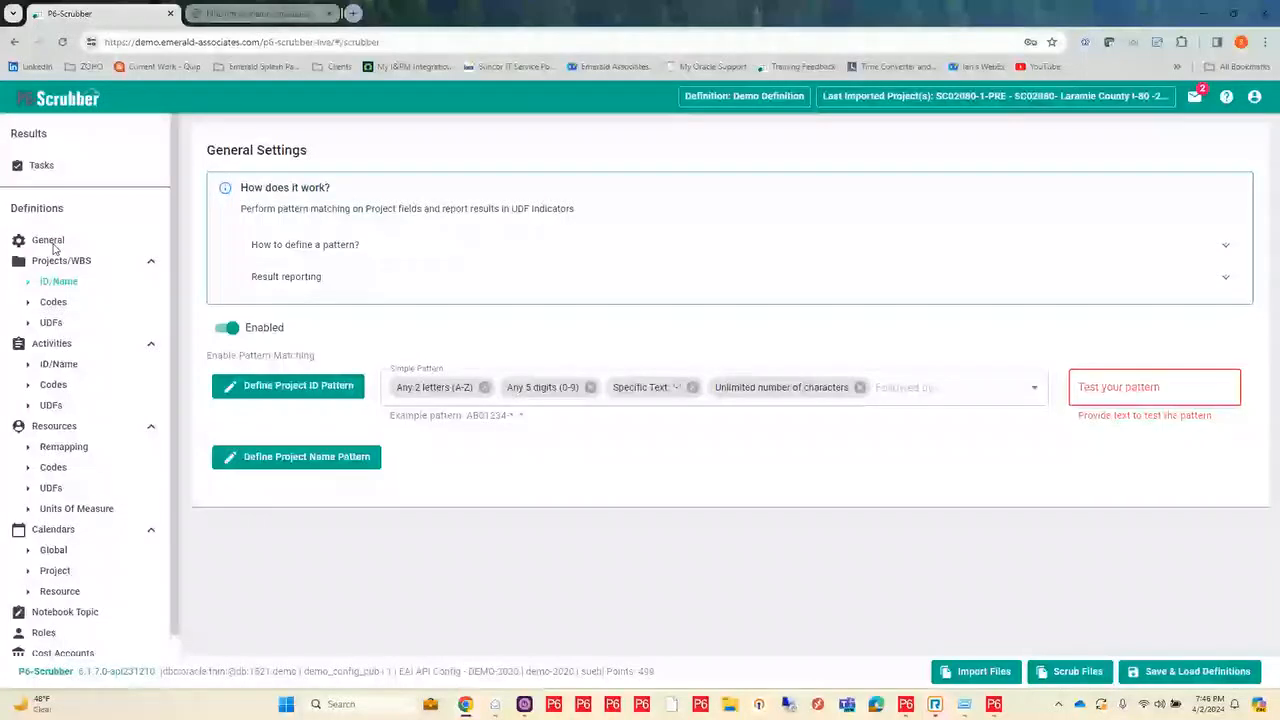
pyautogui.click(50, 241)
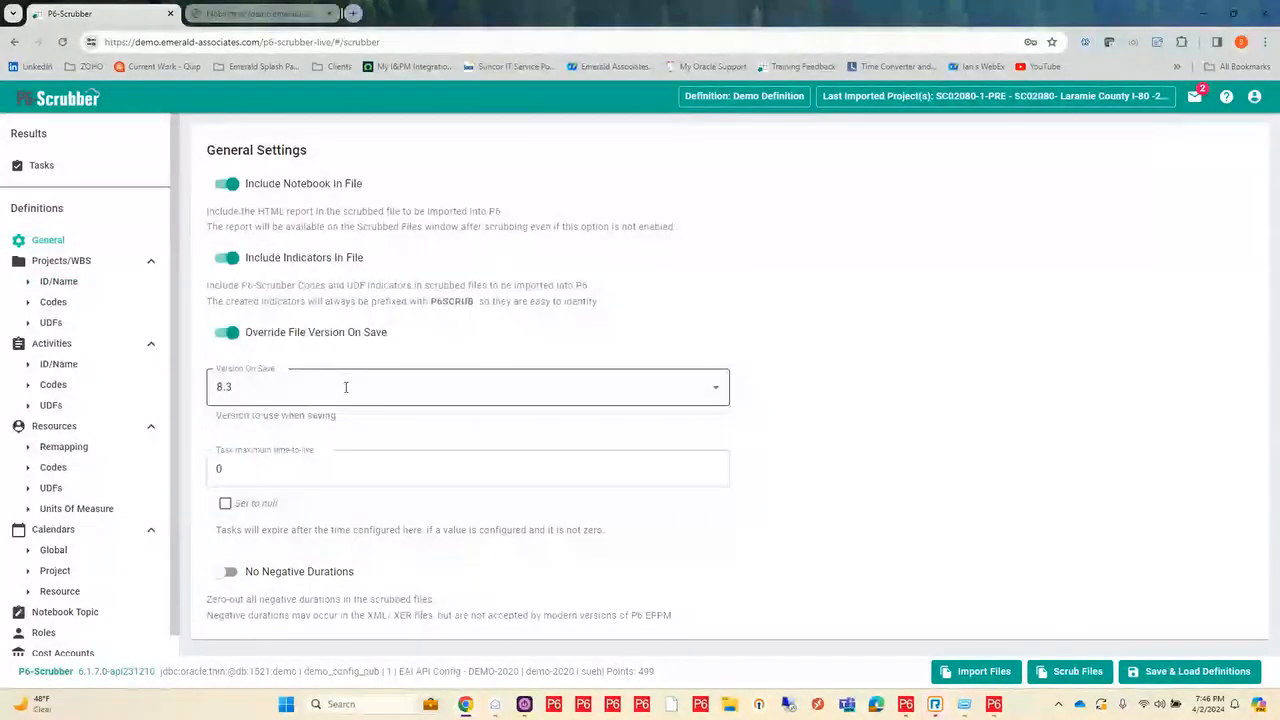
pyautogui.click(718, 393)
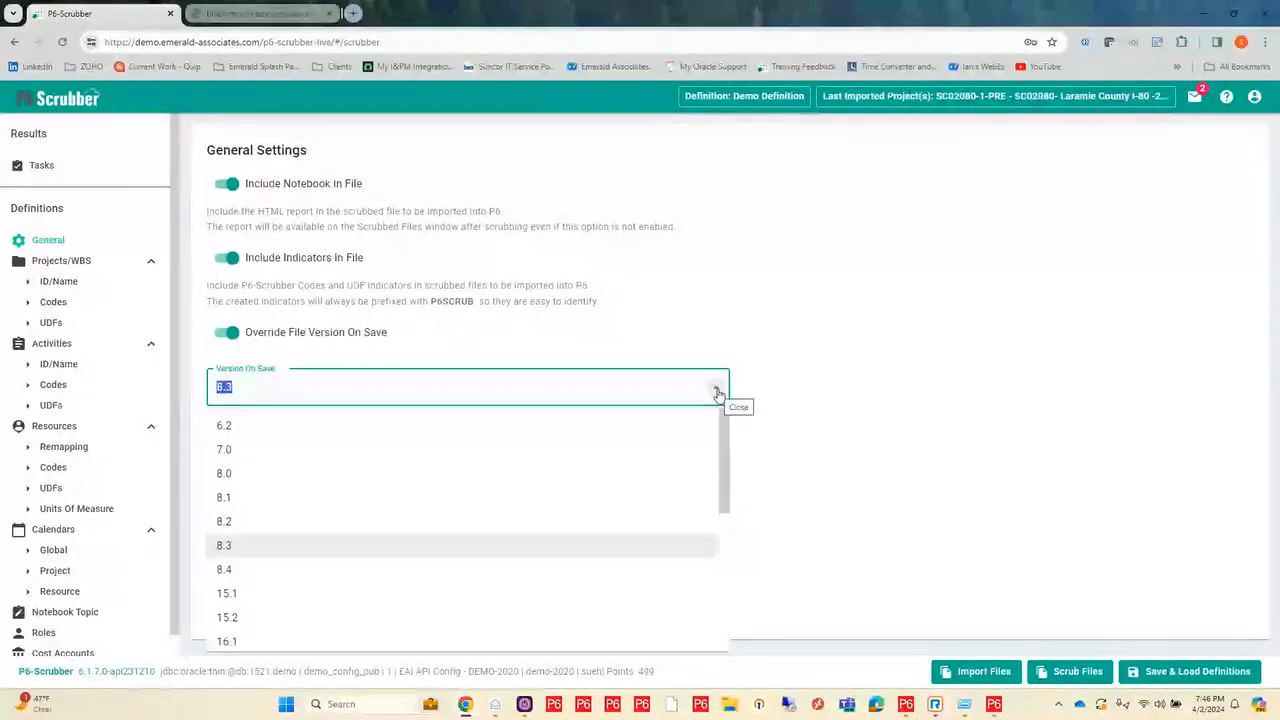
pyautogui.scroll(-3, 385, 498)
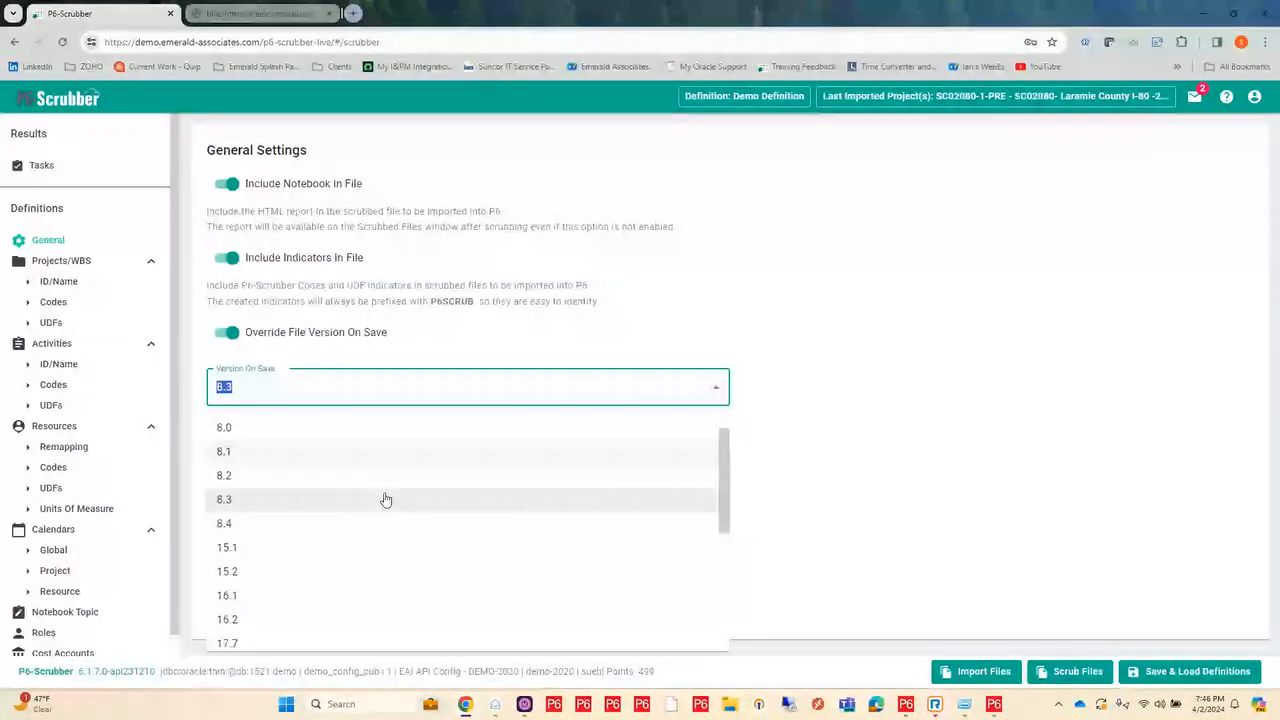
pyautogui.scroll(-4, 385, 498)
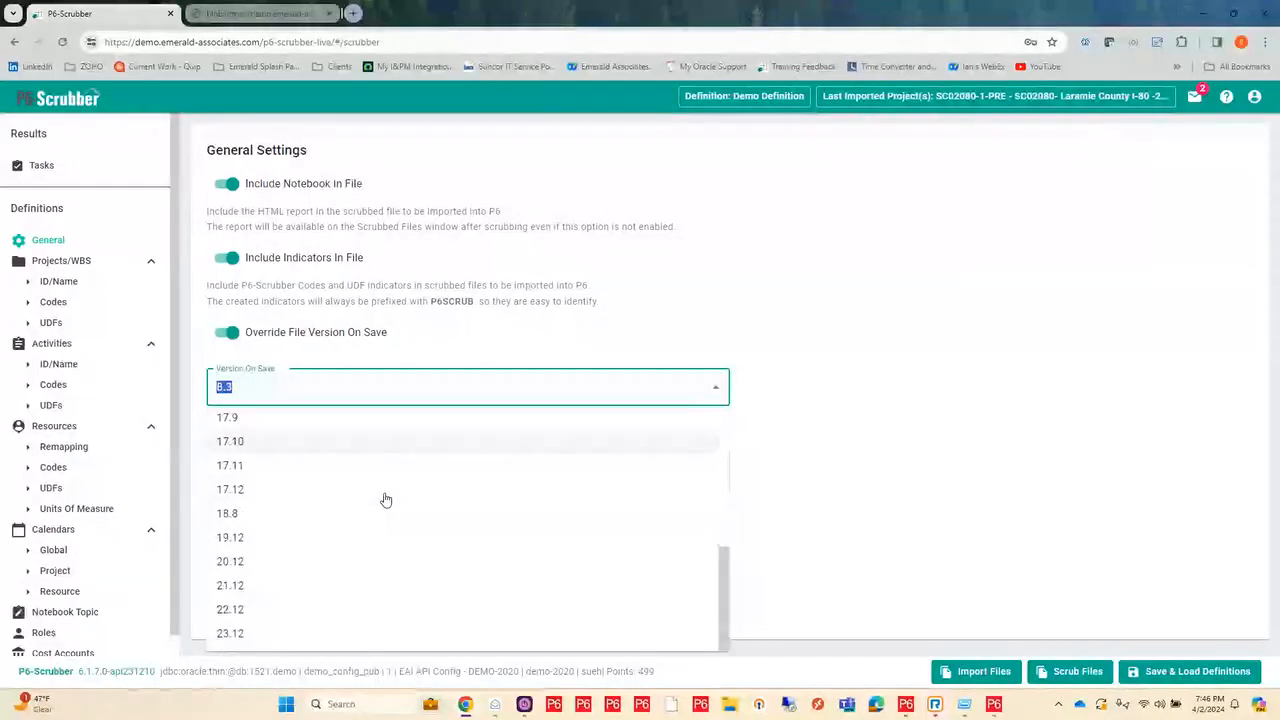
pyautogui.scroll(7, 385, 498)
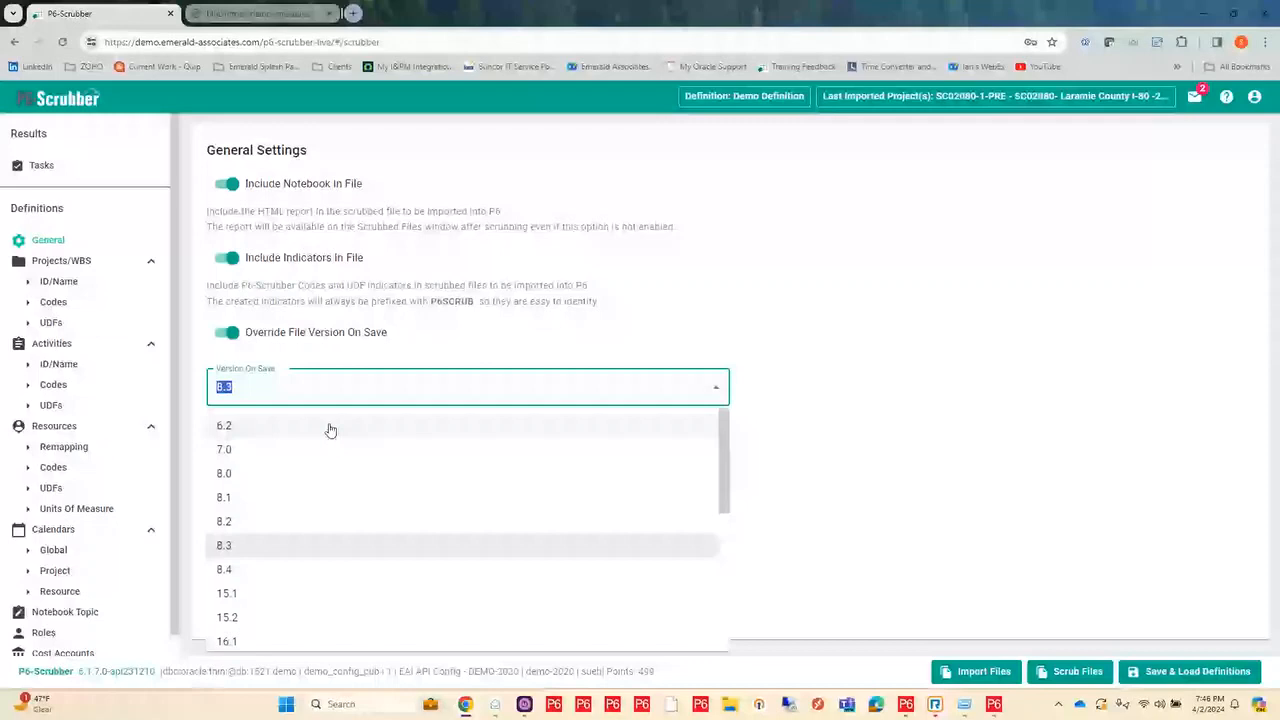
pyautogui.scroll(-1, 320, 526)
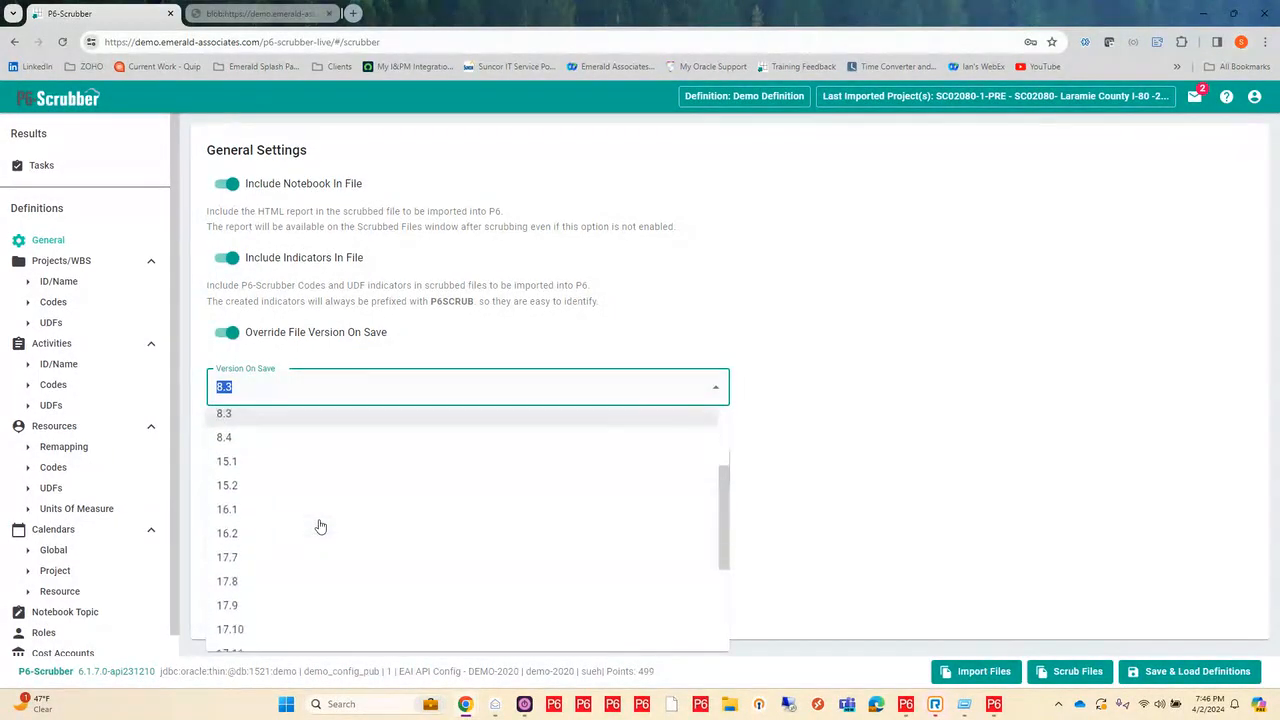
pyautogui.scroll(-2, 320, 526)
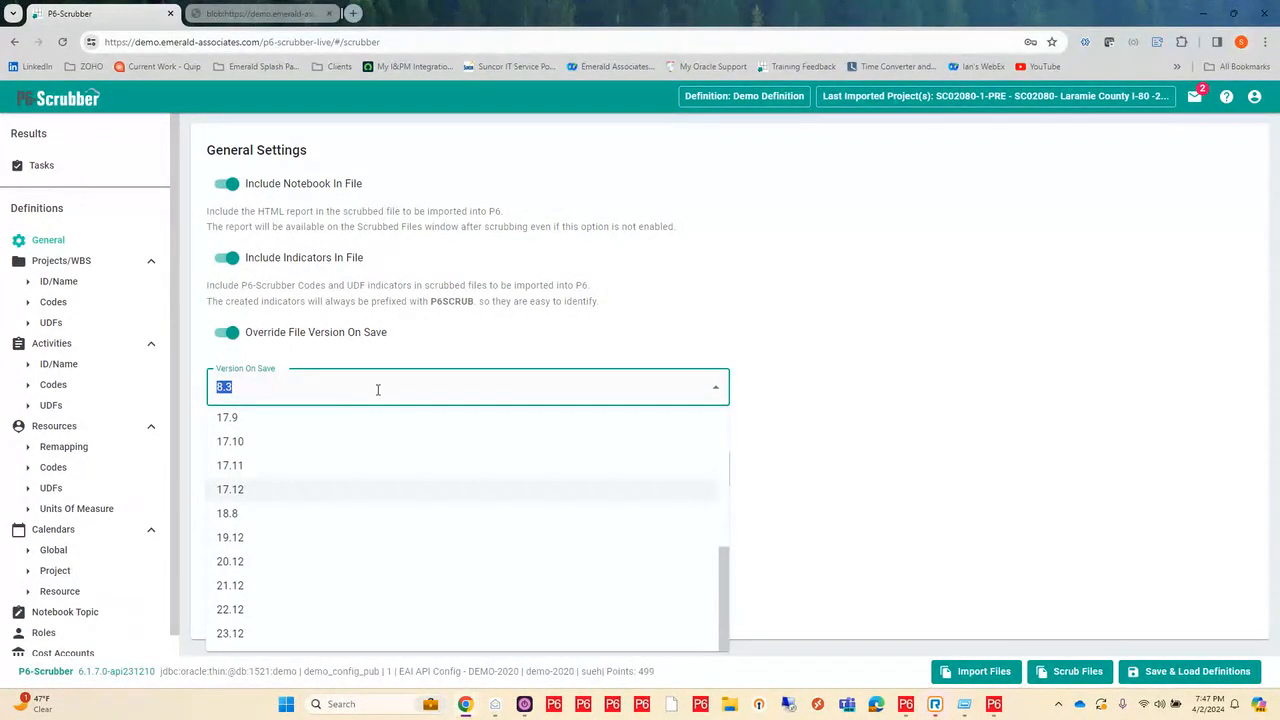
pyautogui.click(280, 389)
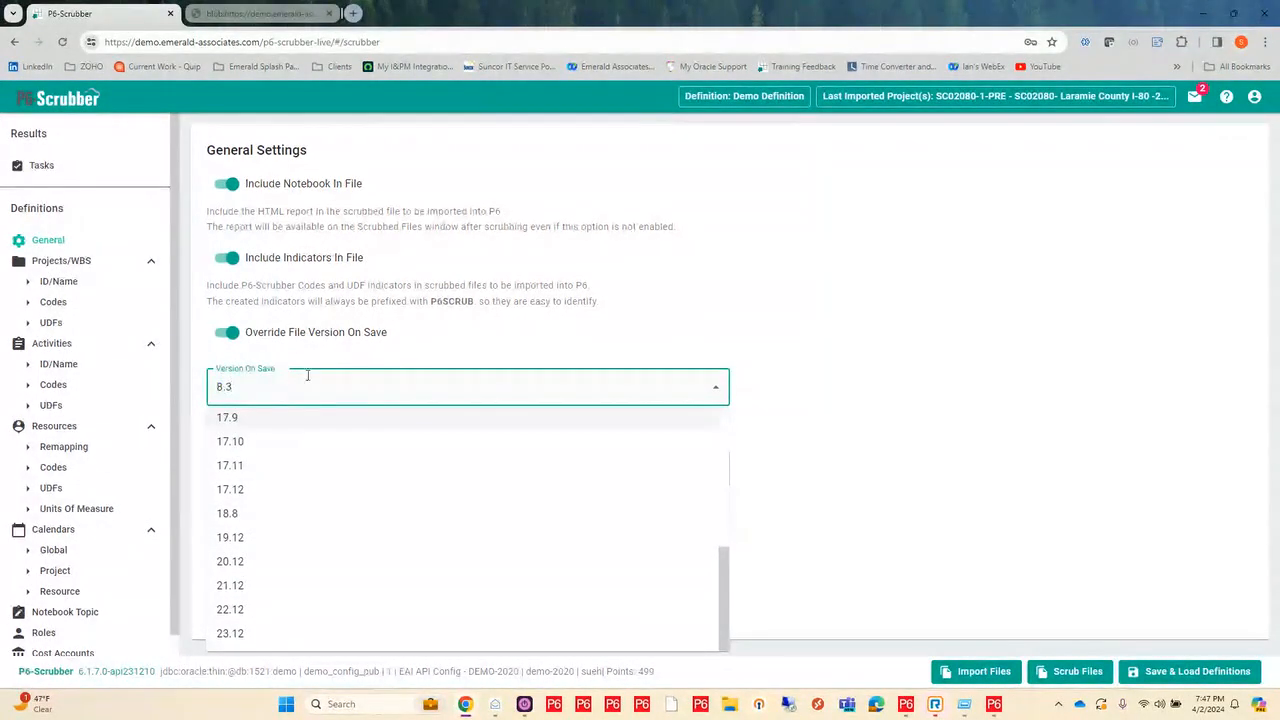
pyautogui.click(891, 300)
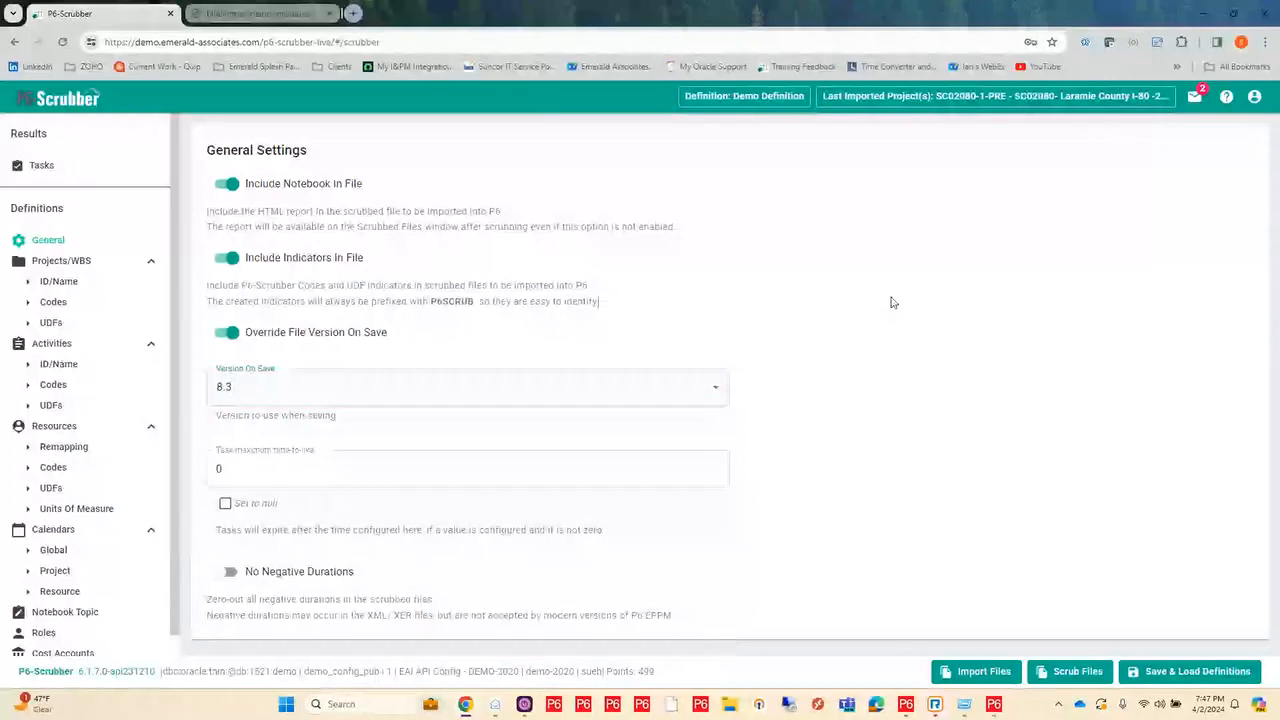
# Step: Review the scrub report's version override, source file name, generation date and summary table of data types
pyautogui.click(286, 16)
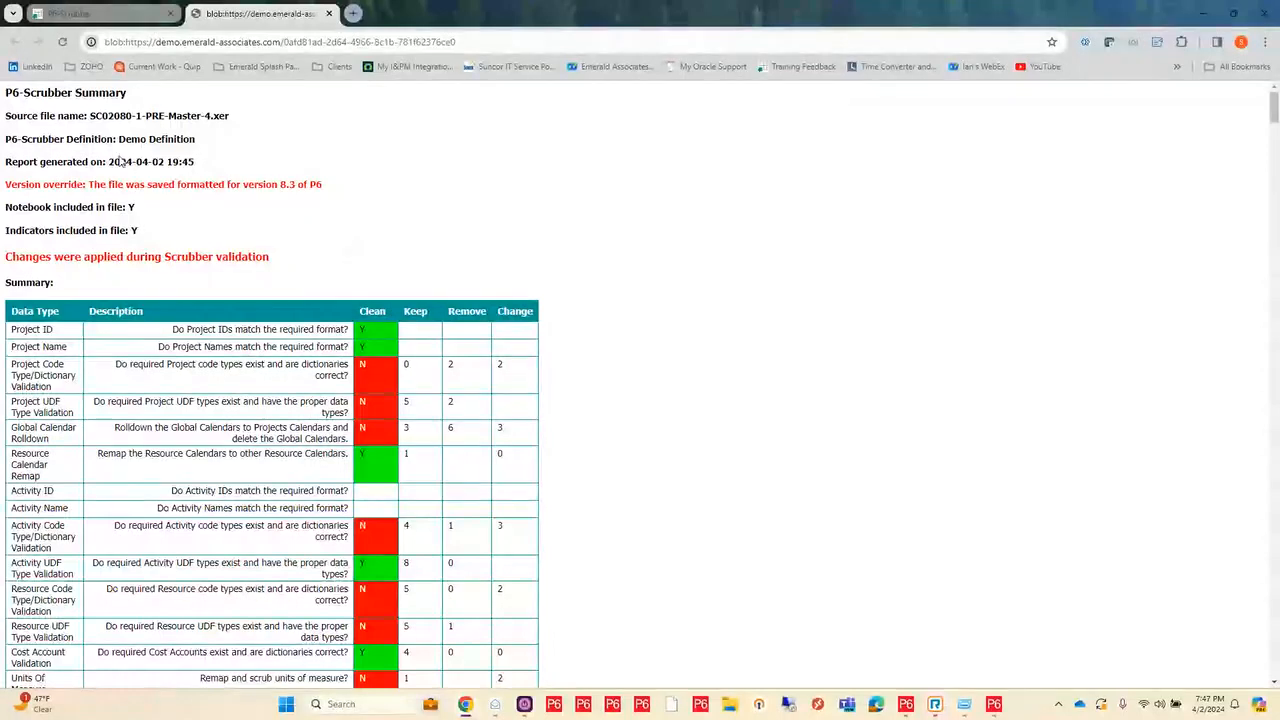
pyautogui.moveTo(3, 183); pyautogui.dragTo(335, 187)
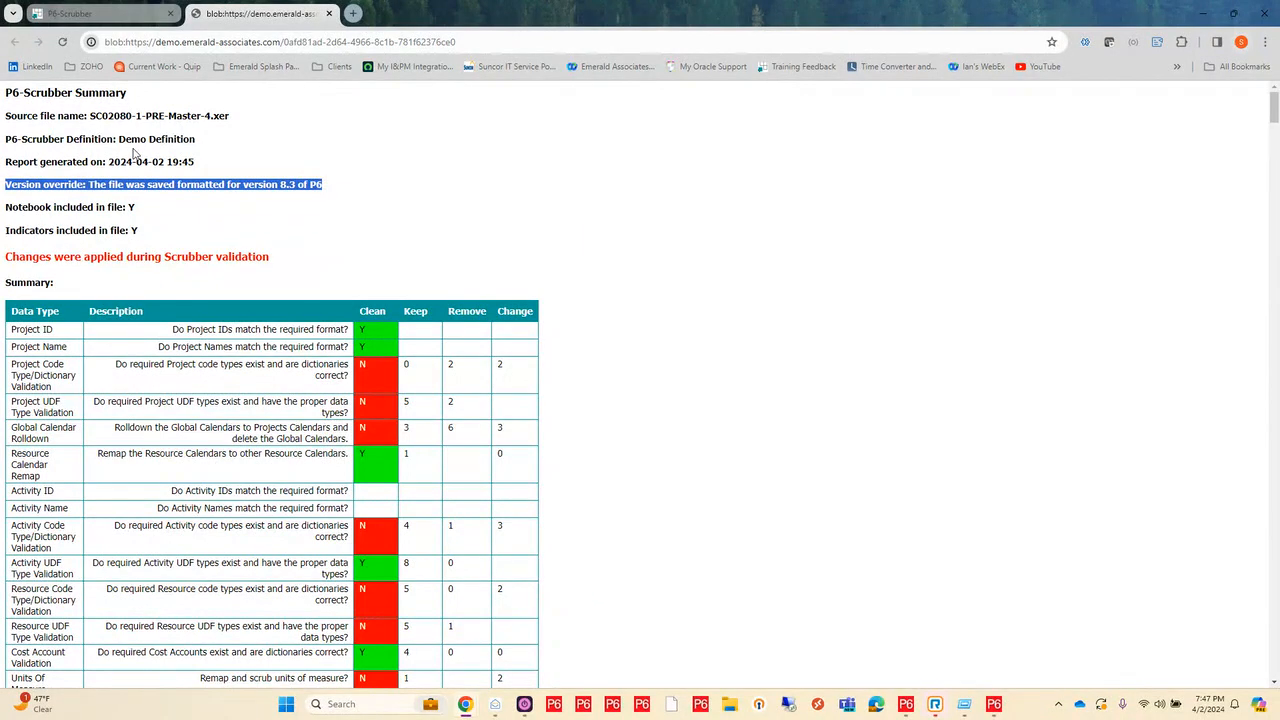
pyautogui.moveTo(118, 139); pyautogui.dragTo(91, 117)
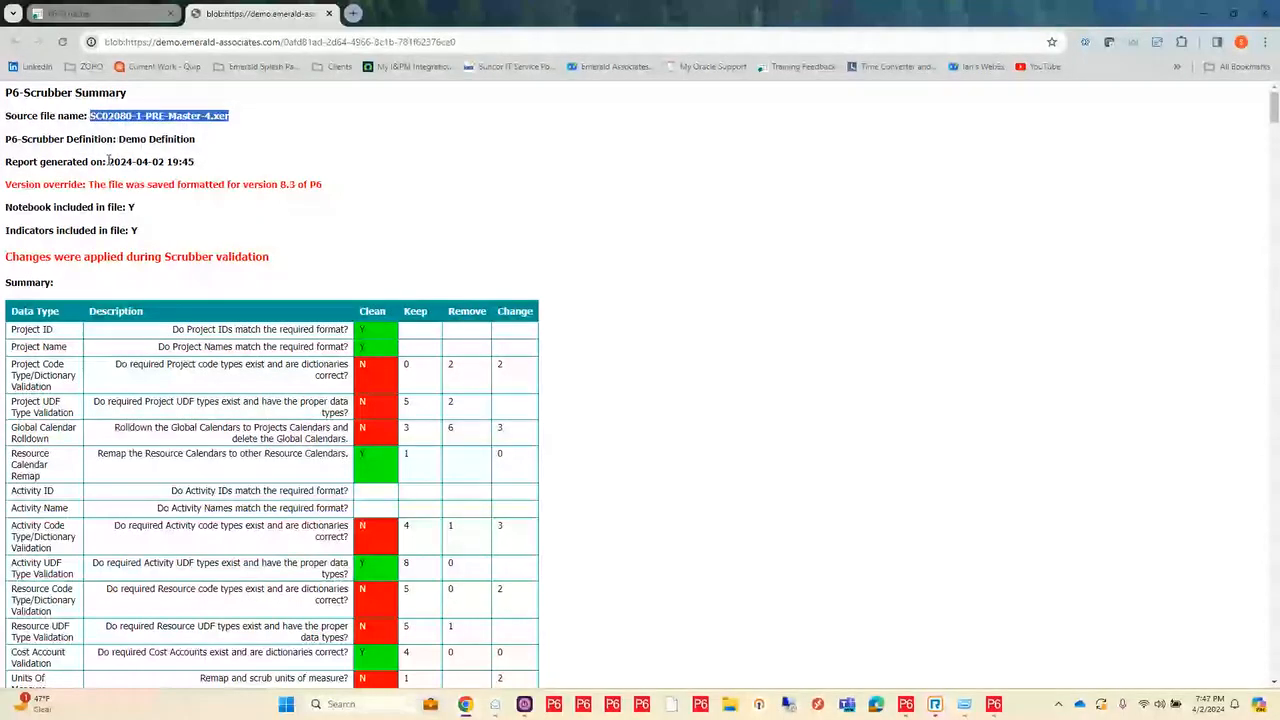
pyautogui.moveTo(106, 161); pyautogui.dragTo(228, 168)
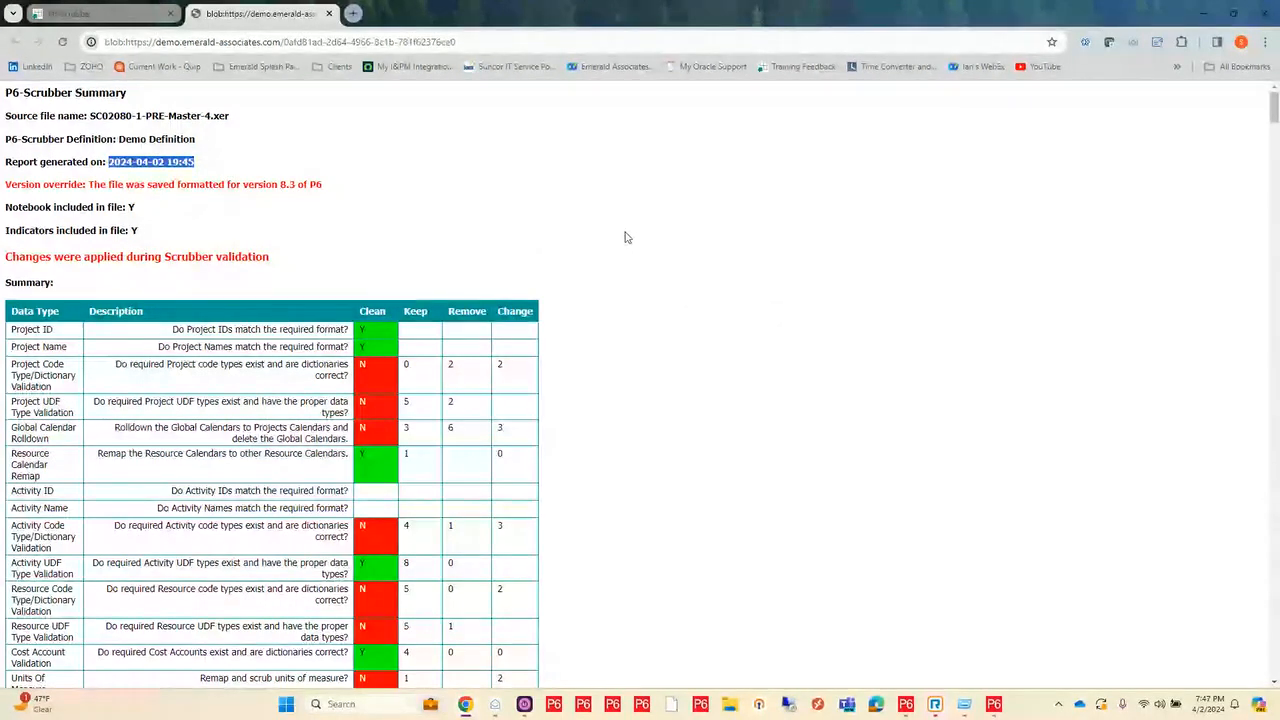
pyautogui.scroll(-1, 650, 240)
pyautogui.scroll(-2, 675, 244)
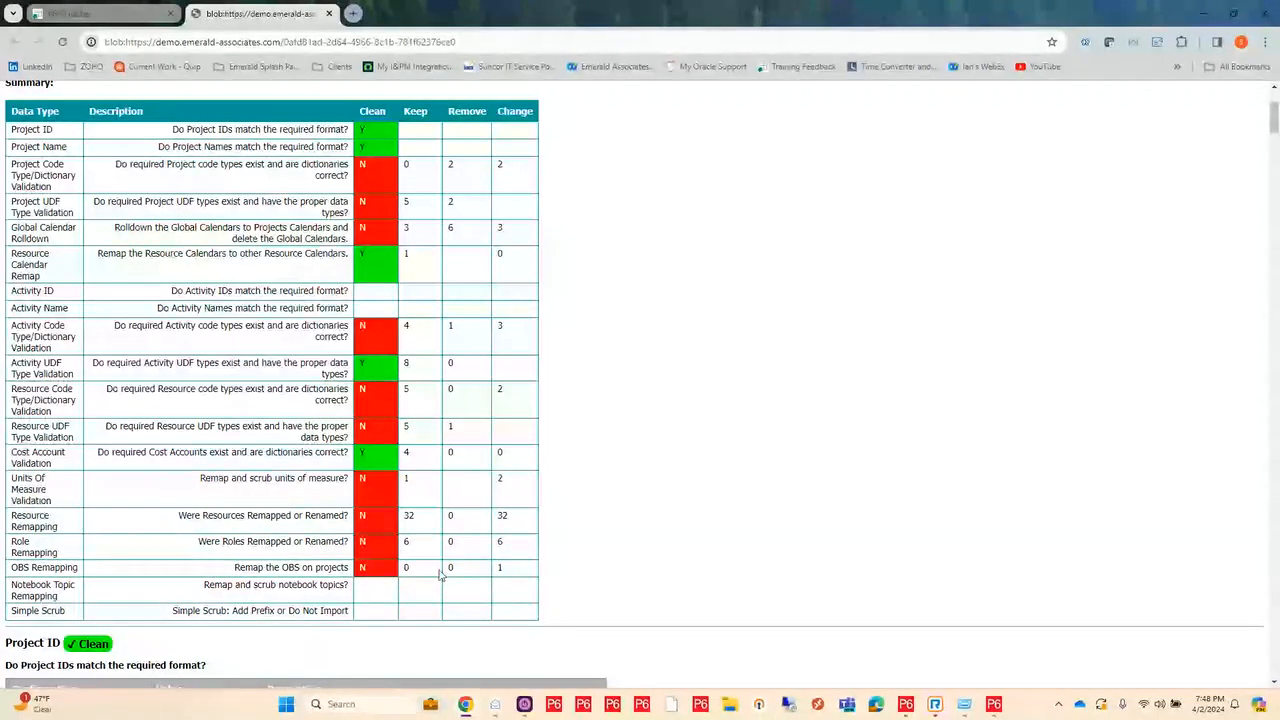
# Step: Examine the report's Project ID and Project Name pattern results and the configuration of the project code type validation
pyautogui.scroll(-4, 590, 452)
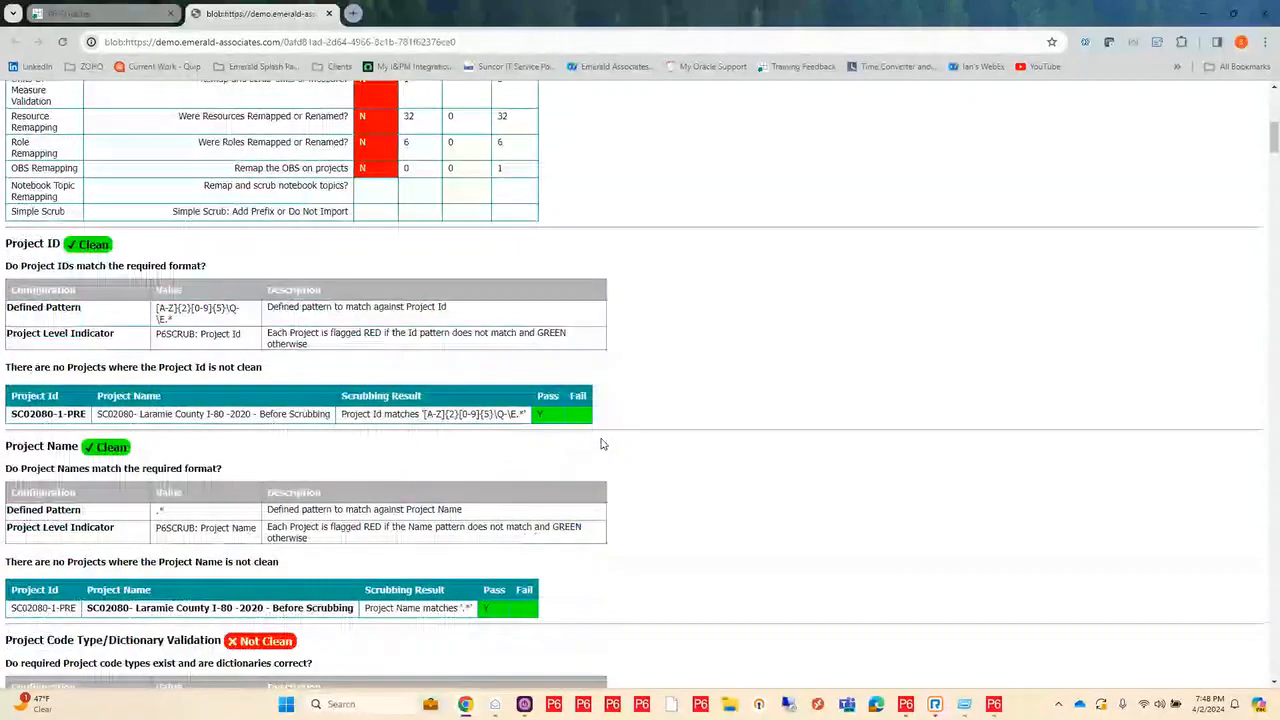
pyautogui.scroll(-2, 602, 444)
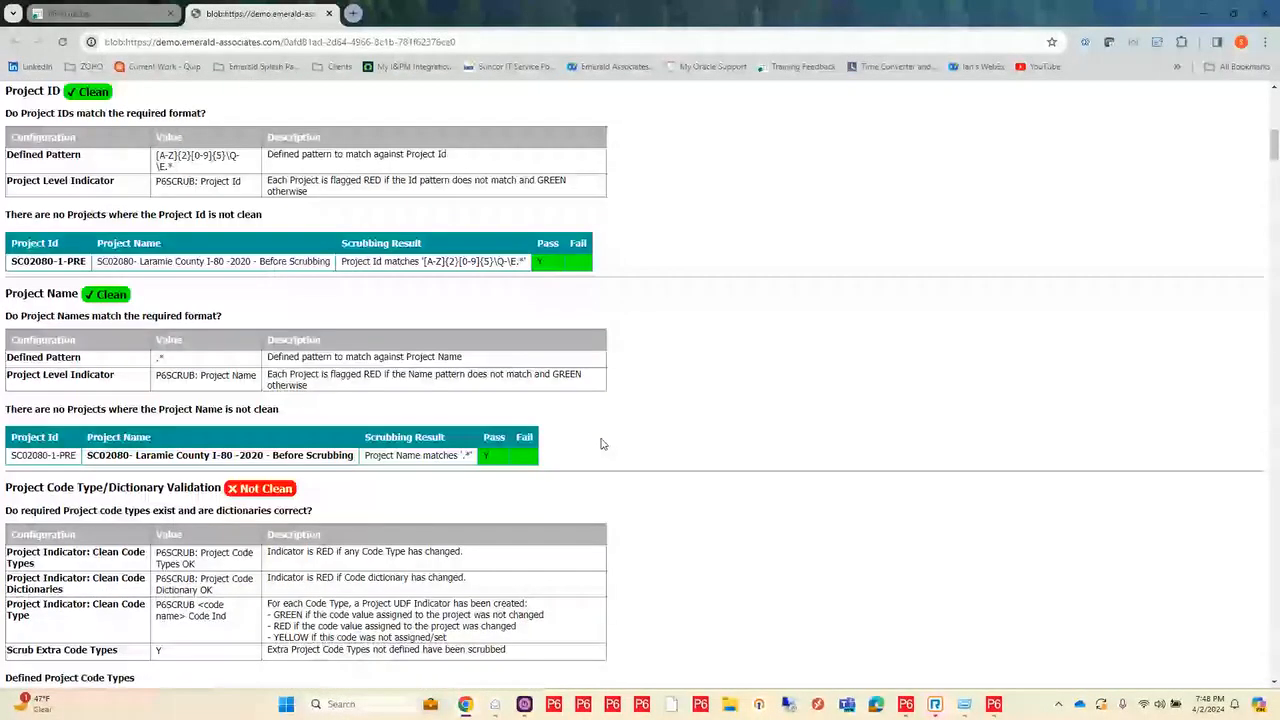
pyautogui.scroll(-1, 602, 444)
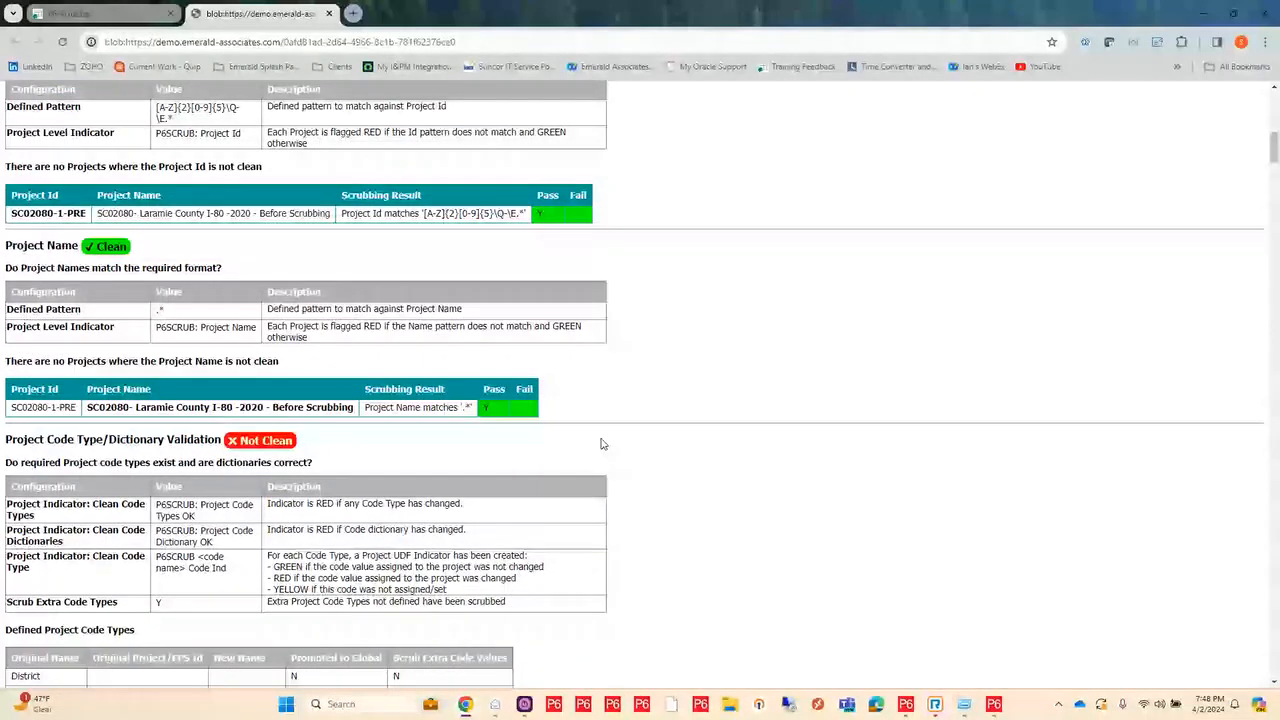
pyautogui.scroll(-4, 602, 444)
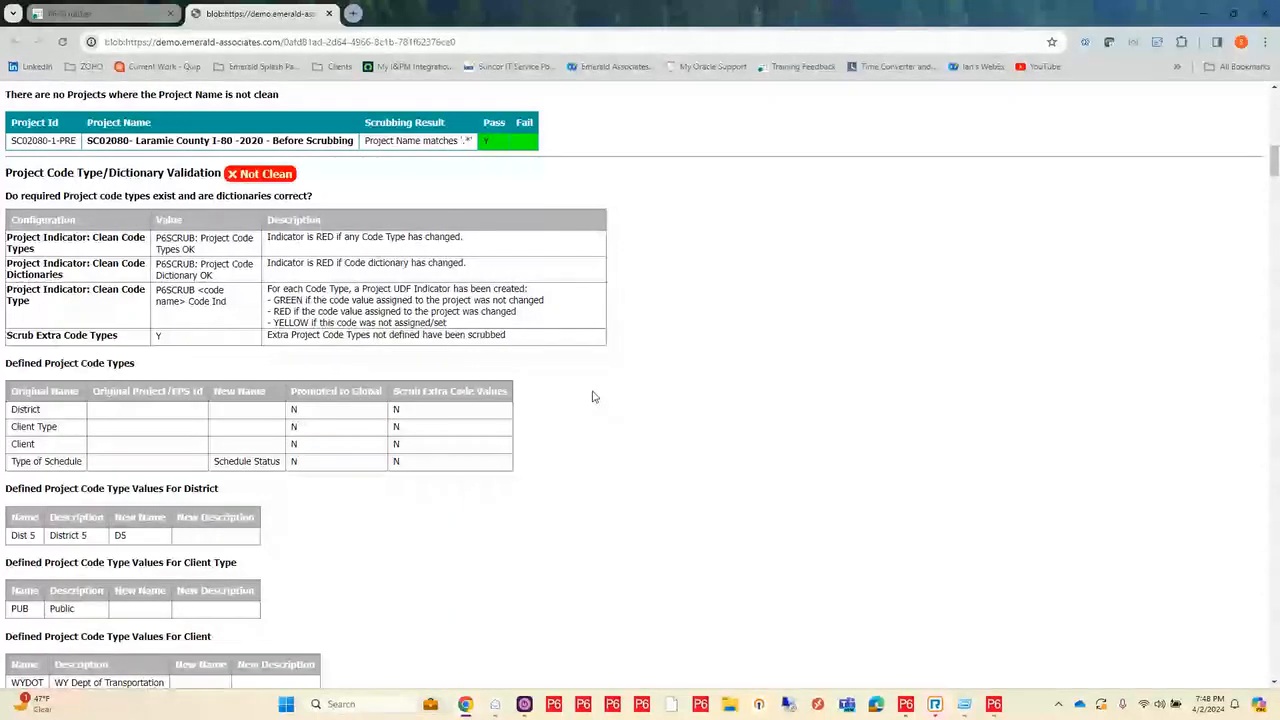
# Step: Examine the report's project code types, the District and Schedule Status dictionaries, and the project UDF type validation
pyautogui.scroll(-3, 592, 397)
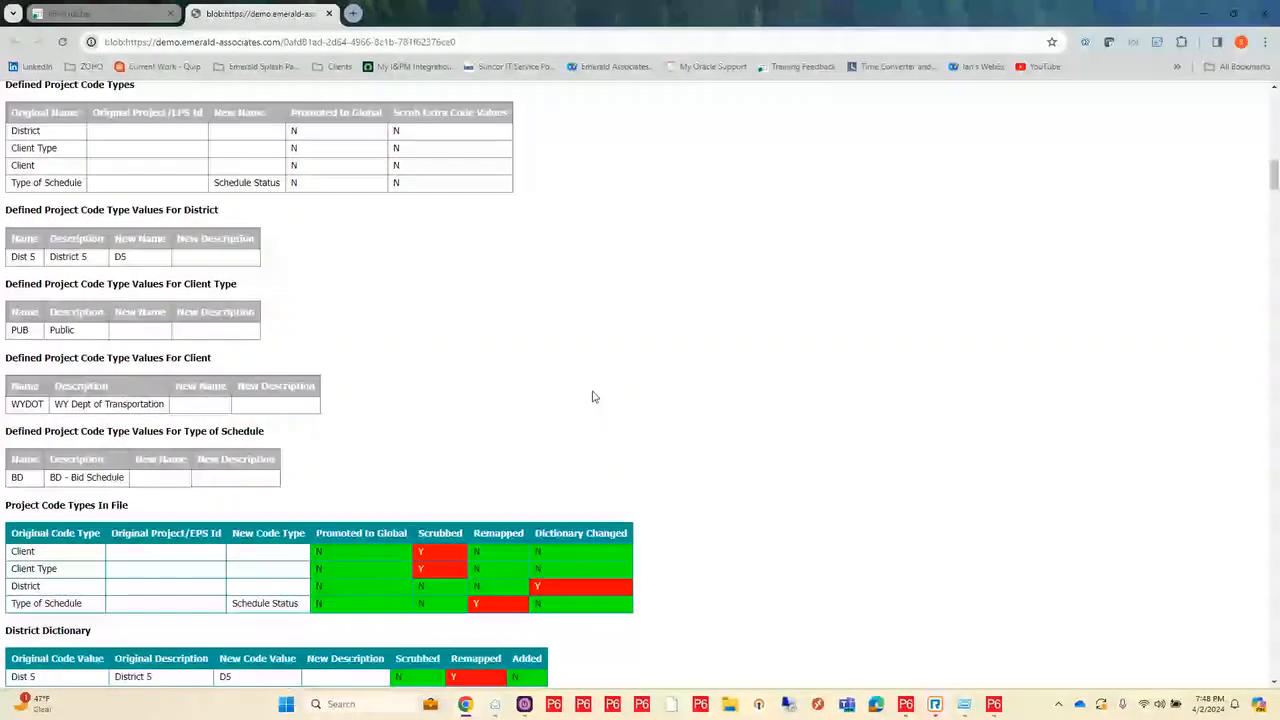
pyautogui.scroll(-2, 592, 397)
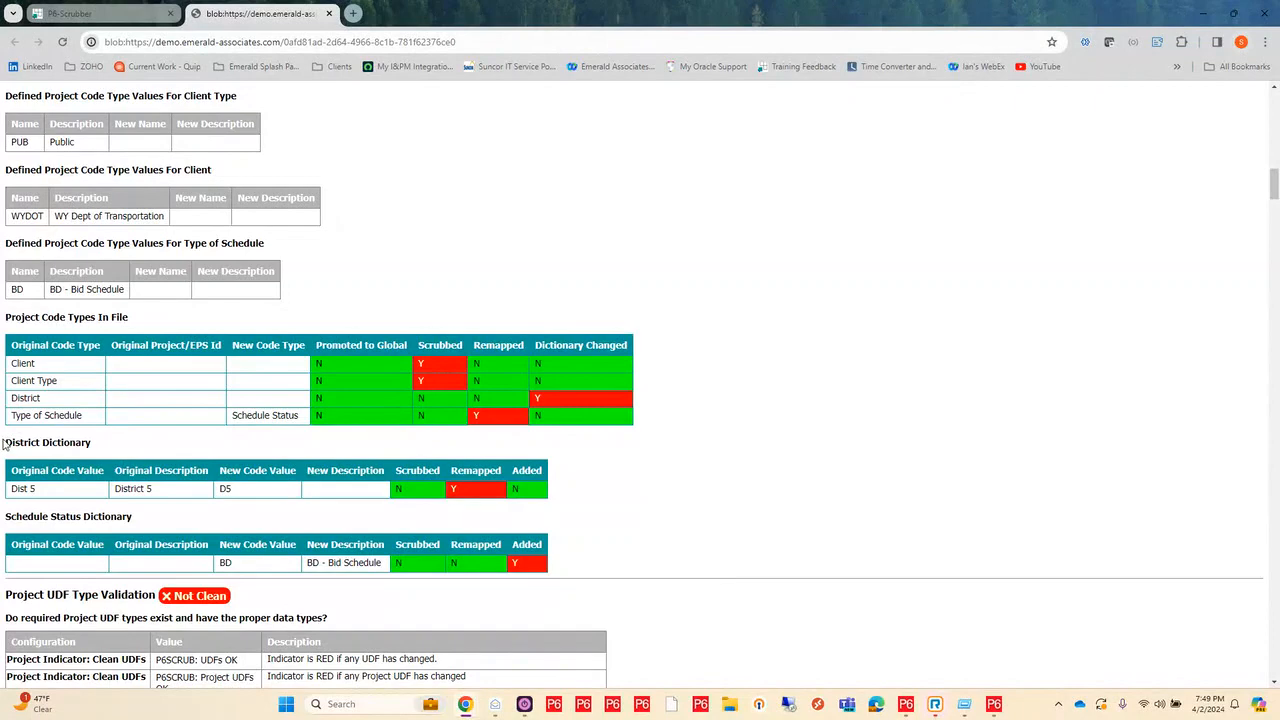
pyautogui.moveTo(4, 443); pyautogui.dragTo(115, 448)
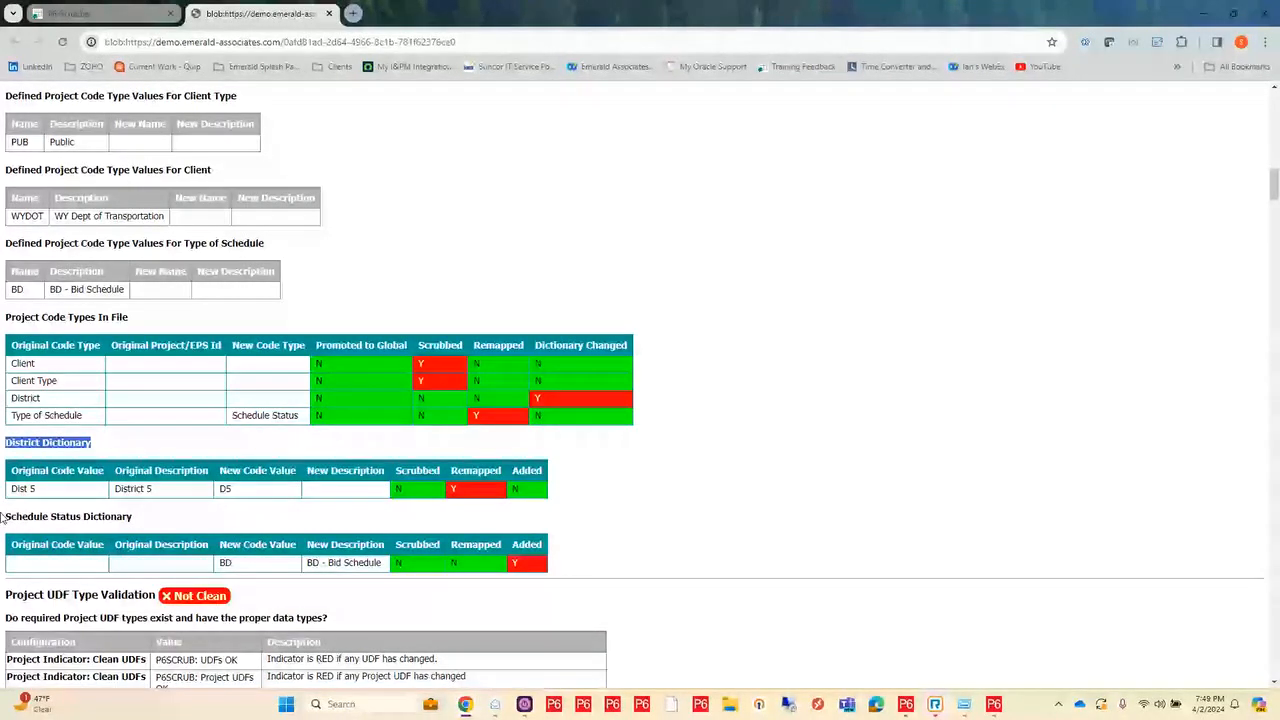
pyautogui.moveTo(3, 516); pyautogui.dragTo(150, 520)
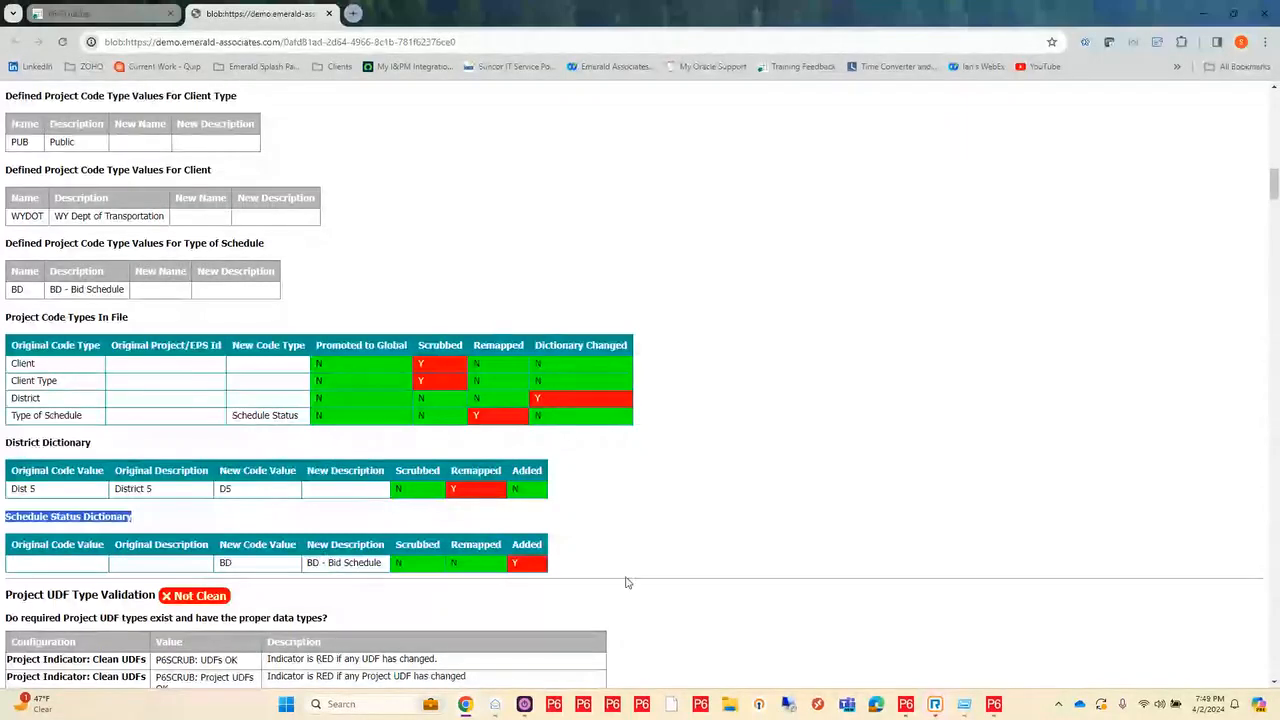
pyautogui.scroll(-3, 709, 514)
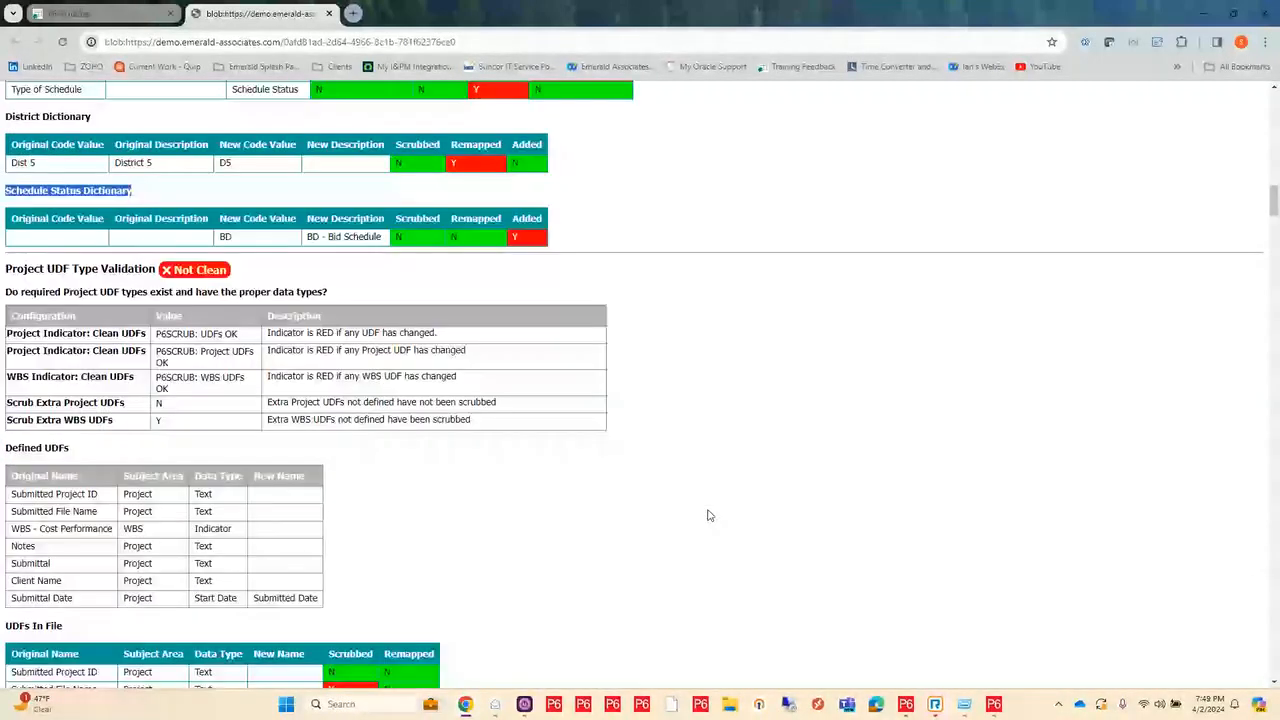
pyautogui.scroll(-2, 708, 515)
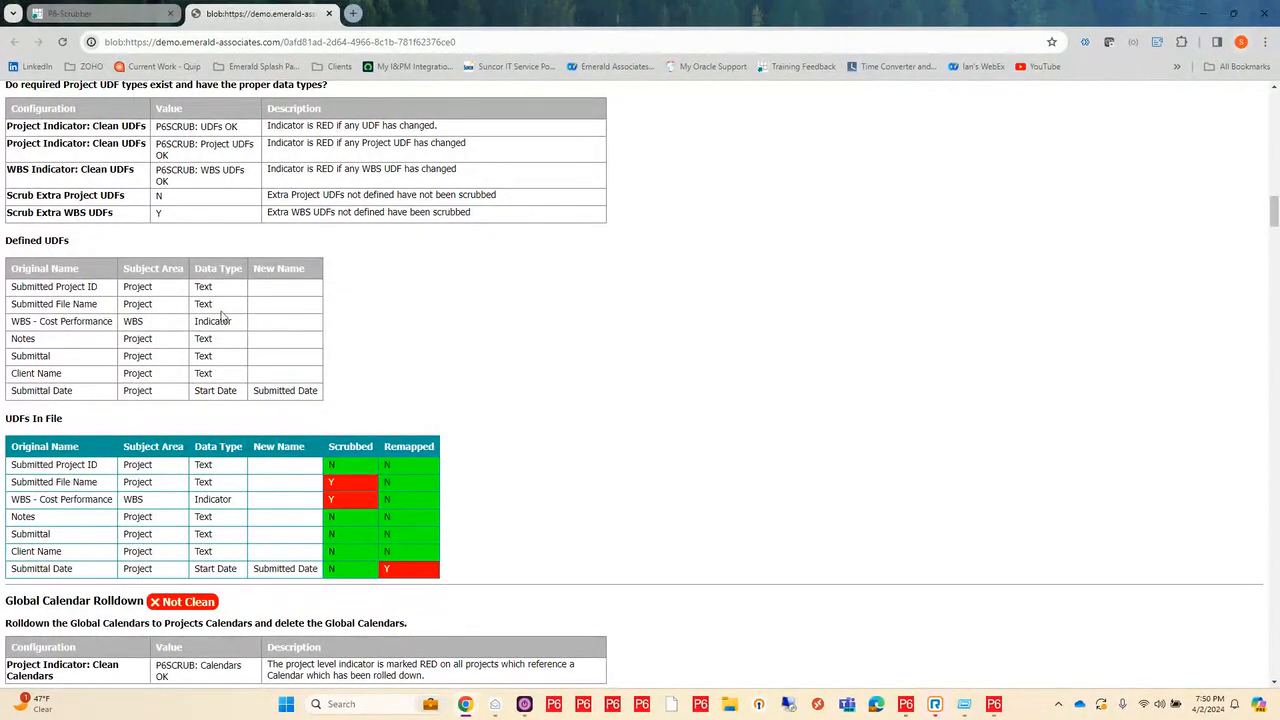
# Step: Close the scrub report and download the results of the latest SC02080-1-PRE-Master.xer scrub from the Scrubbed Files list
pyautogui.click(330, 14)
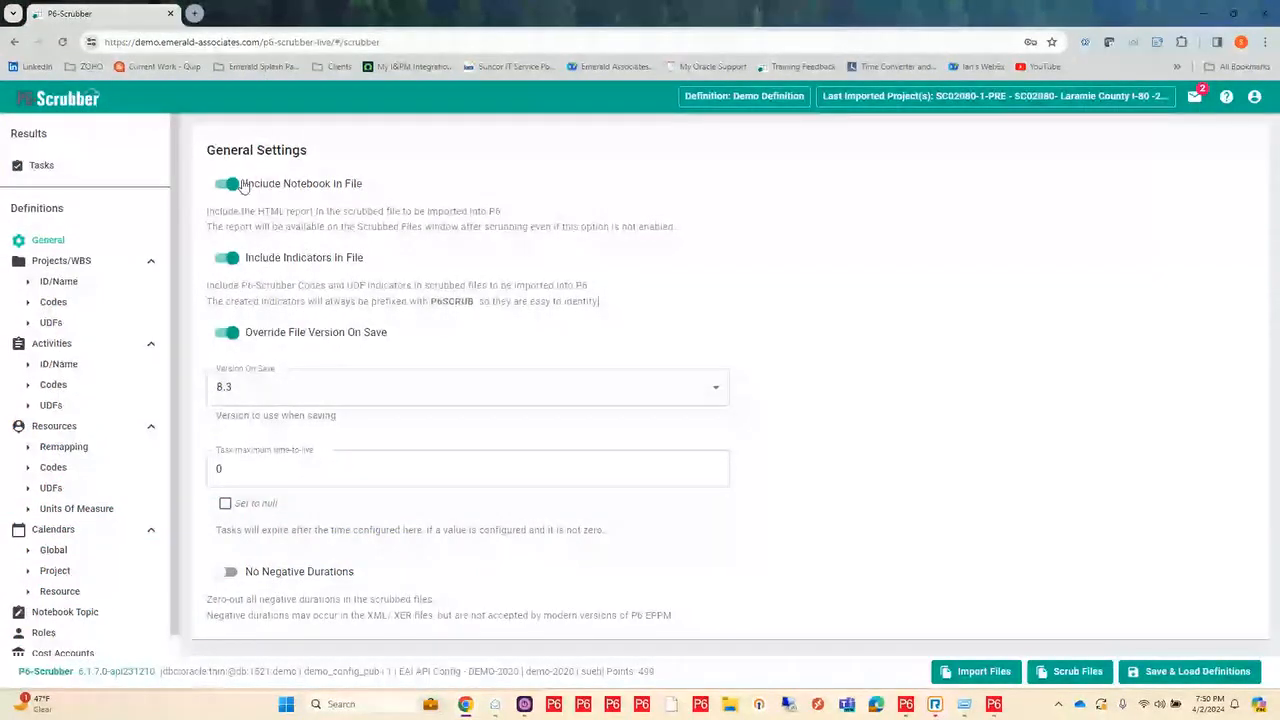
pyautogui.click(41, 166)
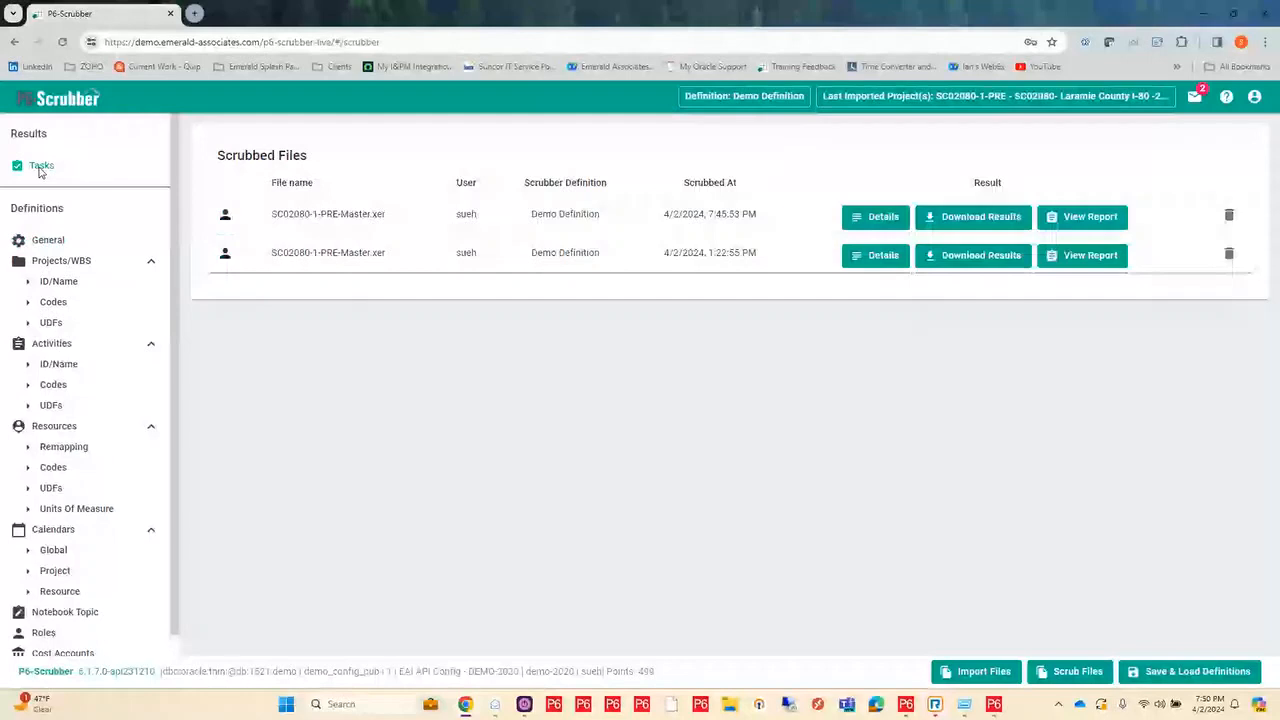
pyautogui.click(973, 224)
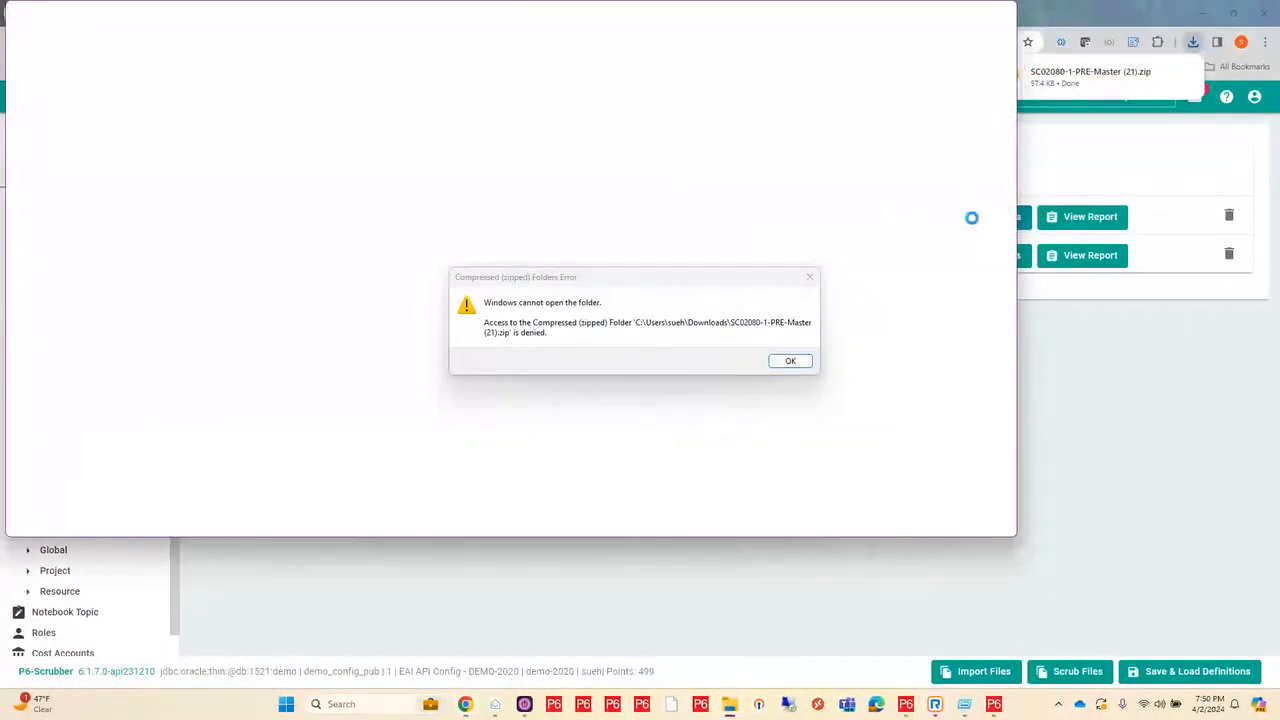
pyautogui.click(790, 360)
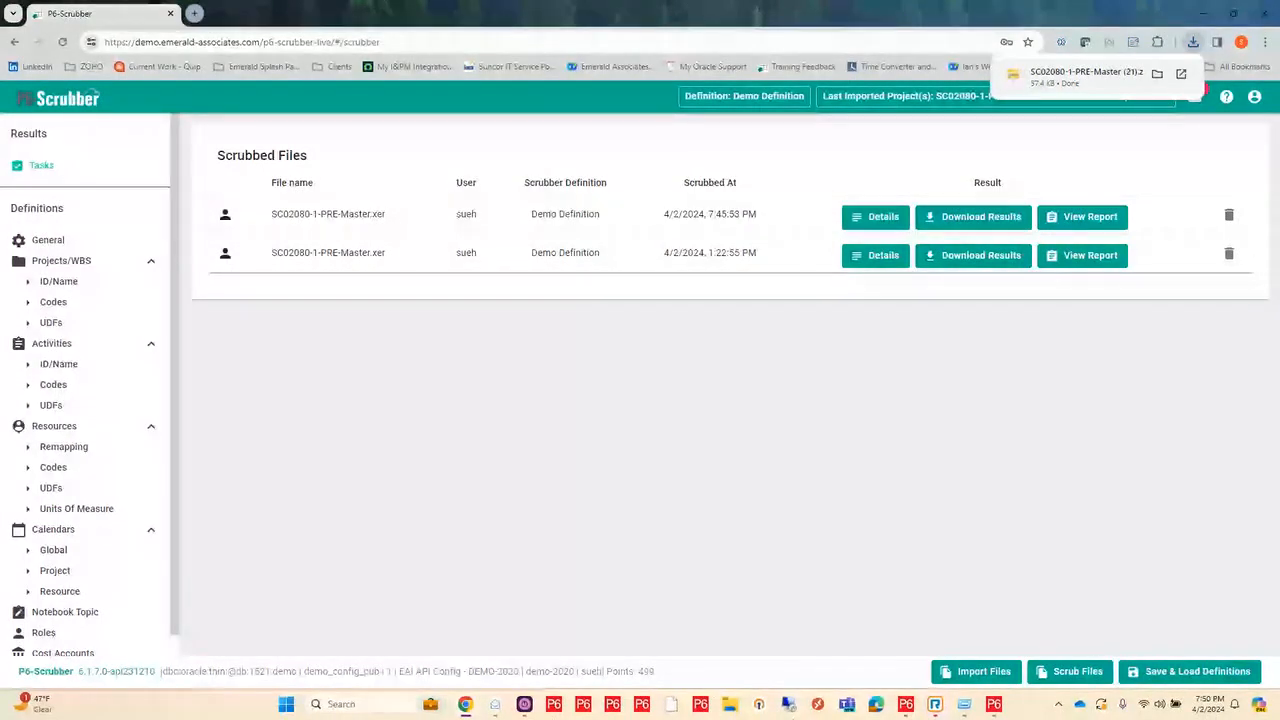
# Step: Open the downloaded SC02080-1-PRE-Master (21) archive in File Explorer, examine the P6 file and HTML report inside, and close it
pyautogui.click(733, 708)
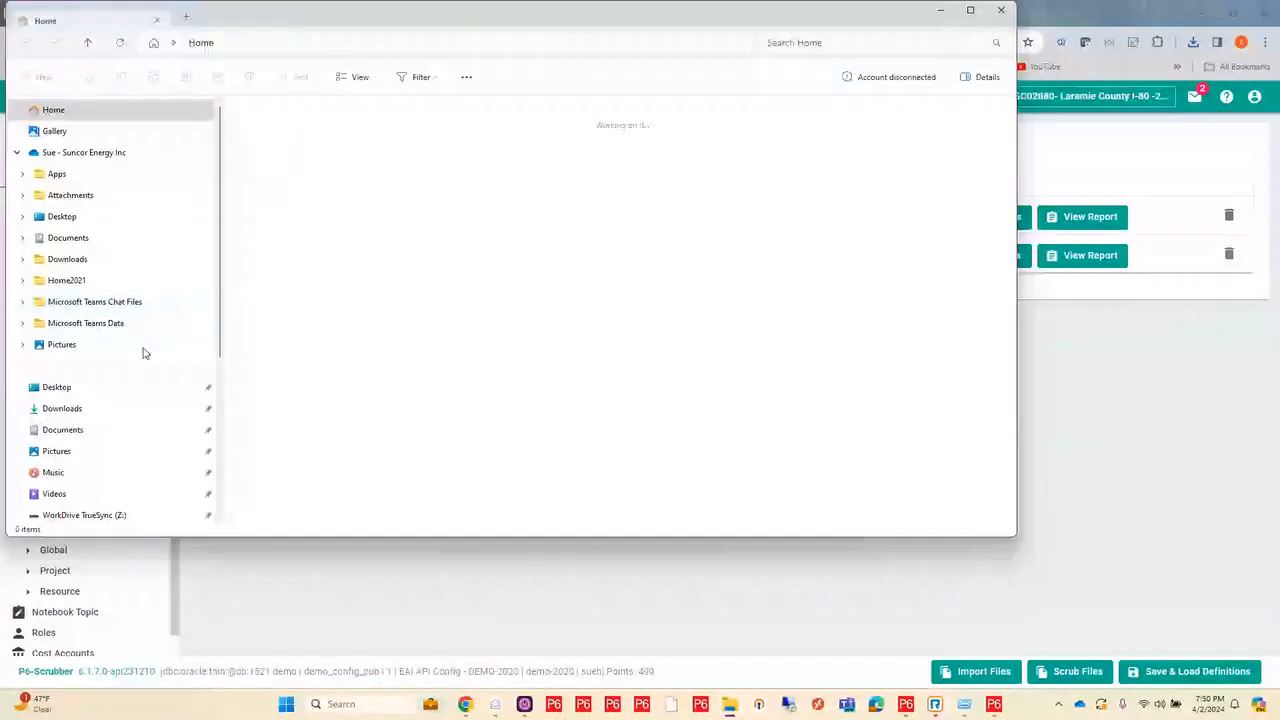
pyautogui.doubleClick(366, 342)
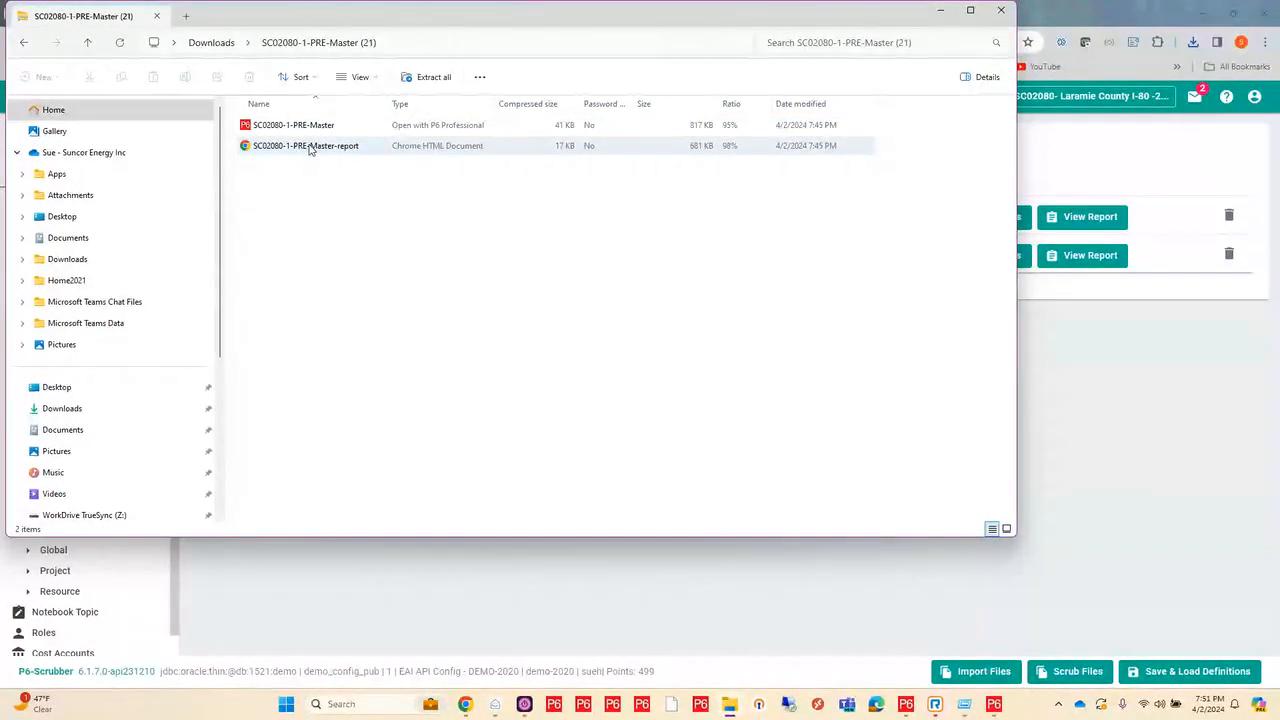
pyautogui.click(335, 155)
pyautogui.click(517, 183)
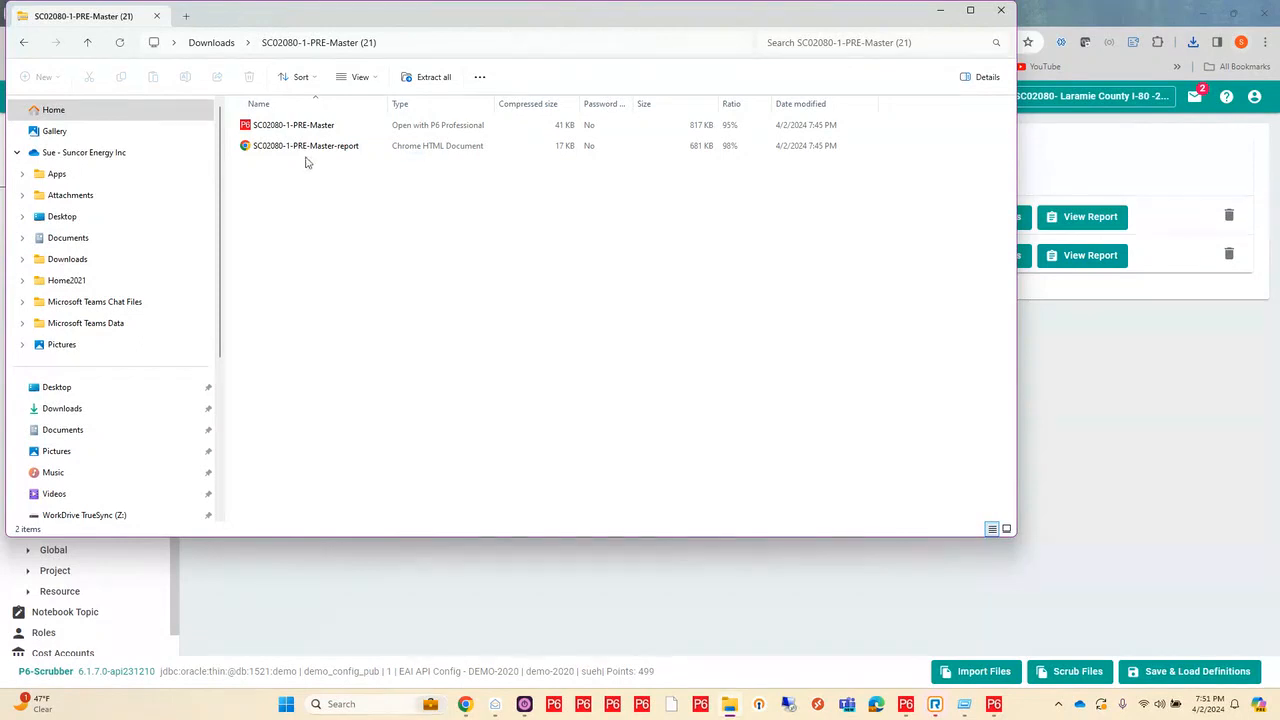
pyautogui.click(380, 155)
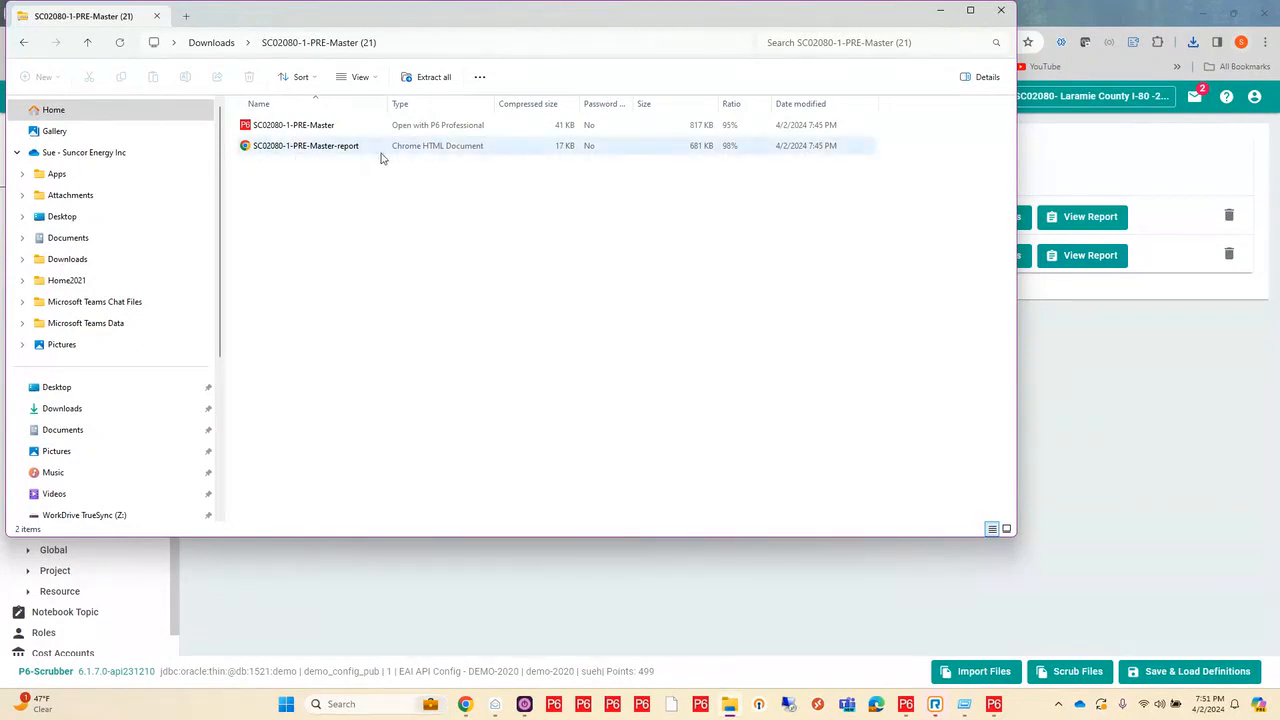
pyautogui.click(334, 131)
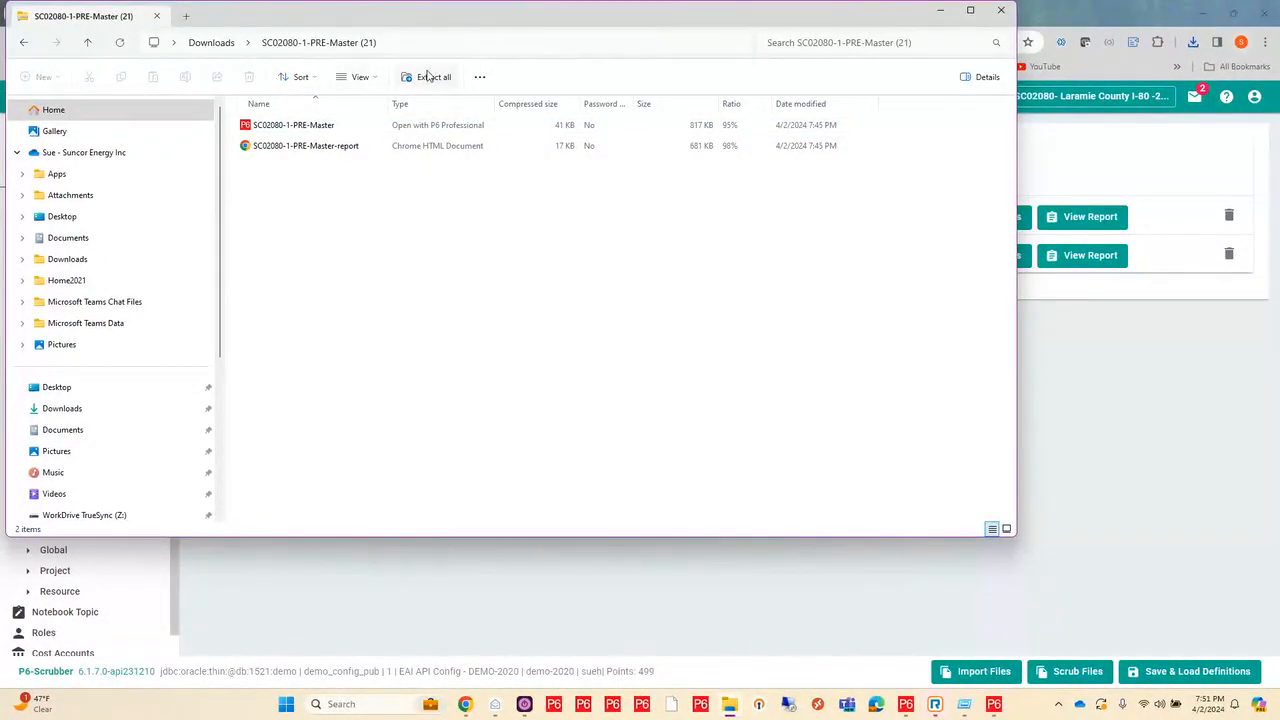
pyautogui.click(1001, 12)
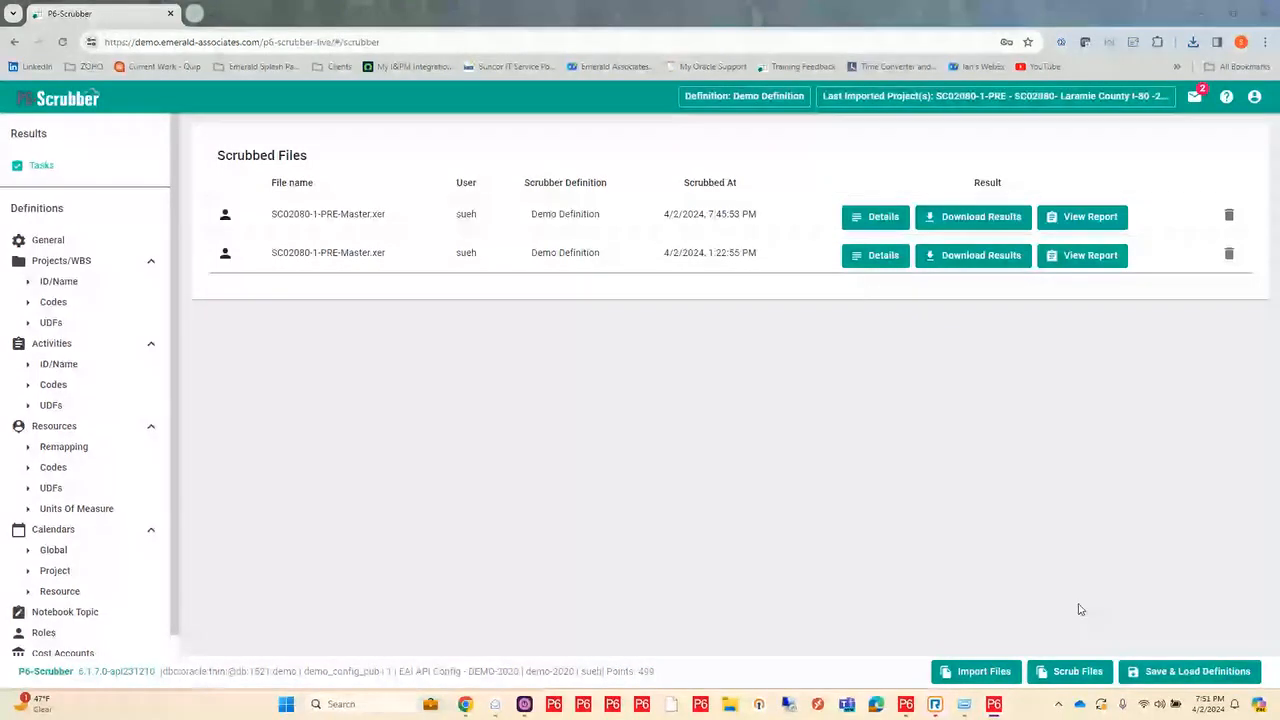
# Step: Switch to Primavera P6 and review the P6-Scrubber: Changes notebook of project 3-SC02080-1-POST XER in an enlarged window, then close it
pyautogui.click(906, 705)
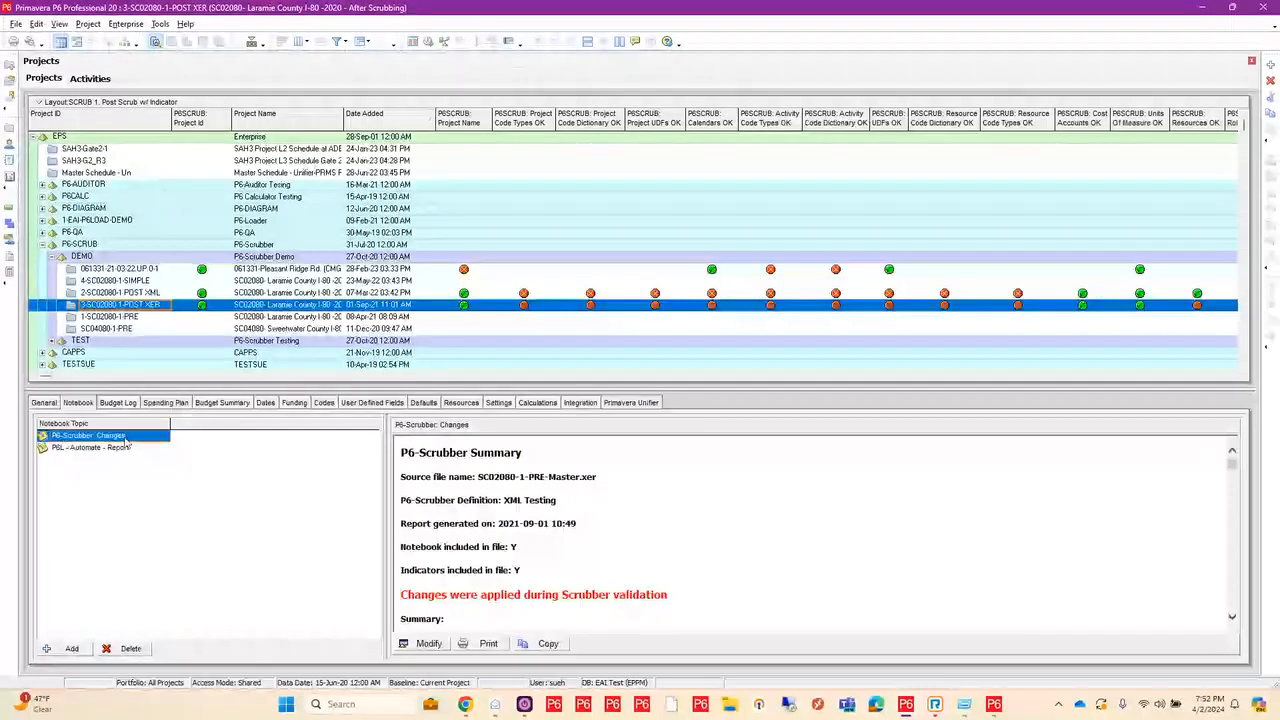
pyautogui.click(428, 644)
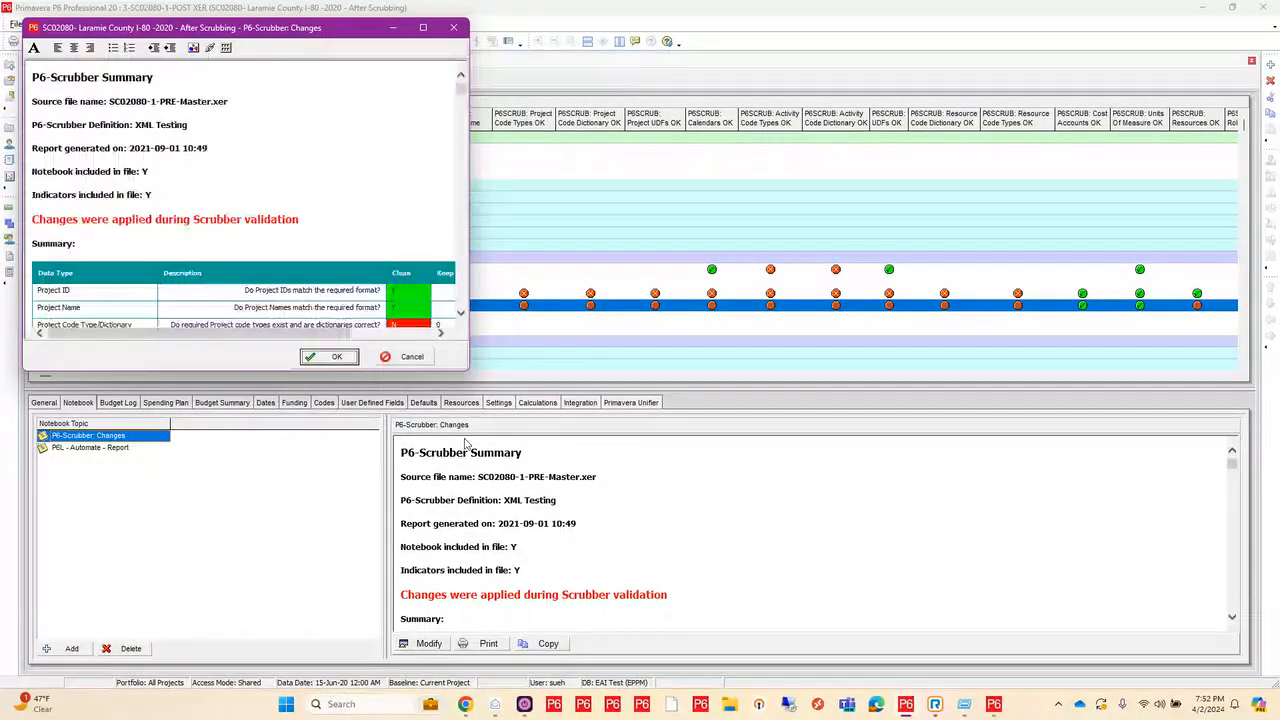
pyautogui.click(423, 27)
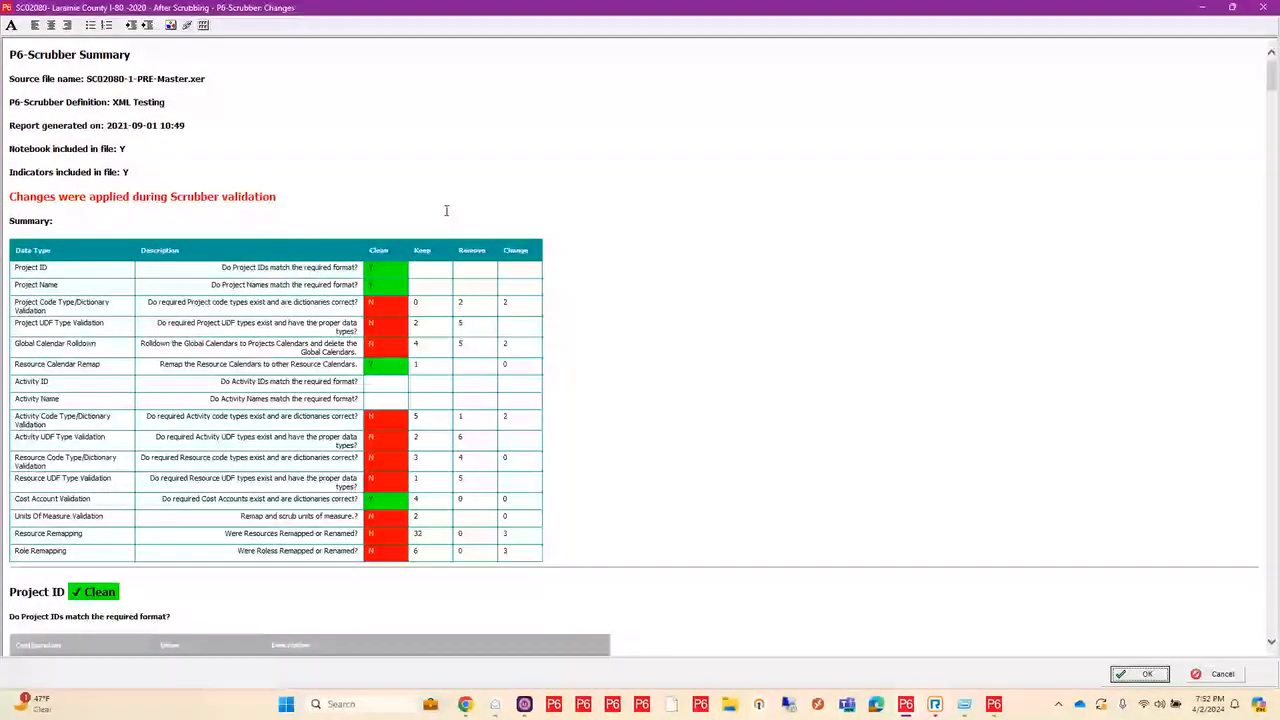
pyautogui.scroll(-10, 840, 386)
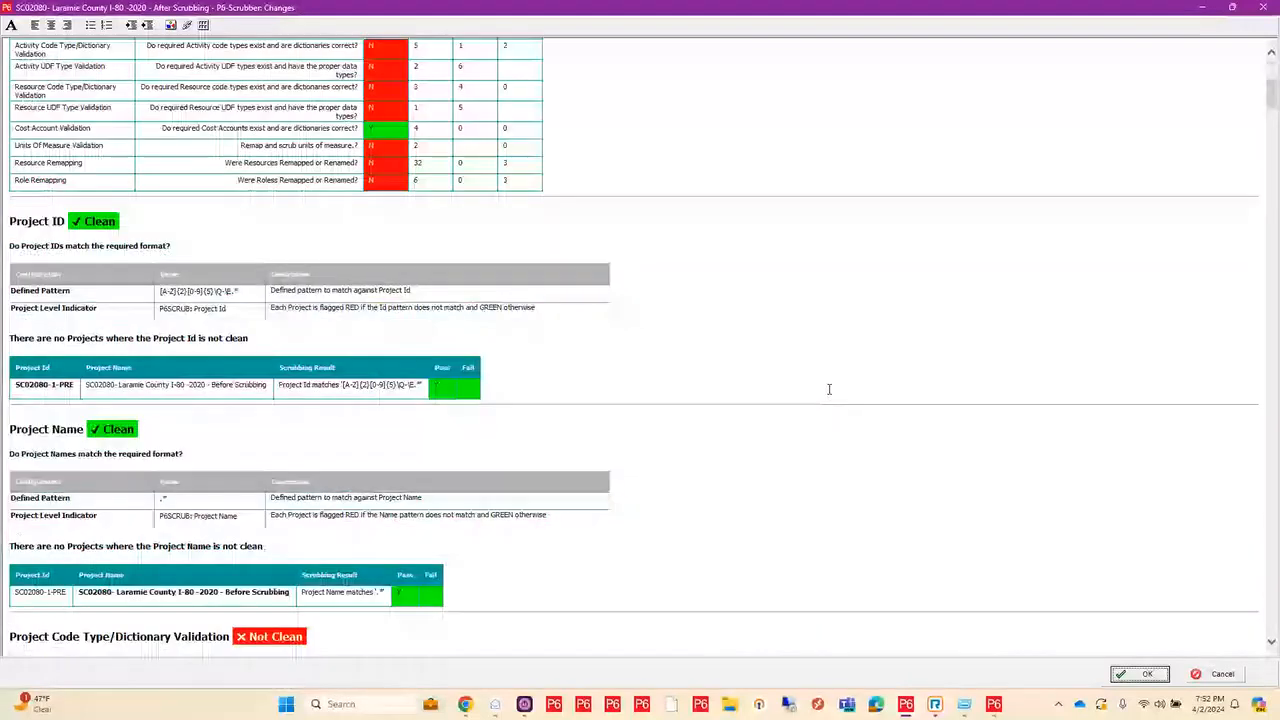
pyautogui.scroll(-1, 829, 389)
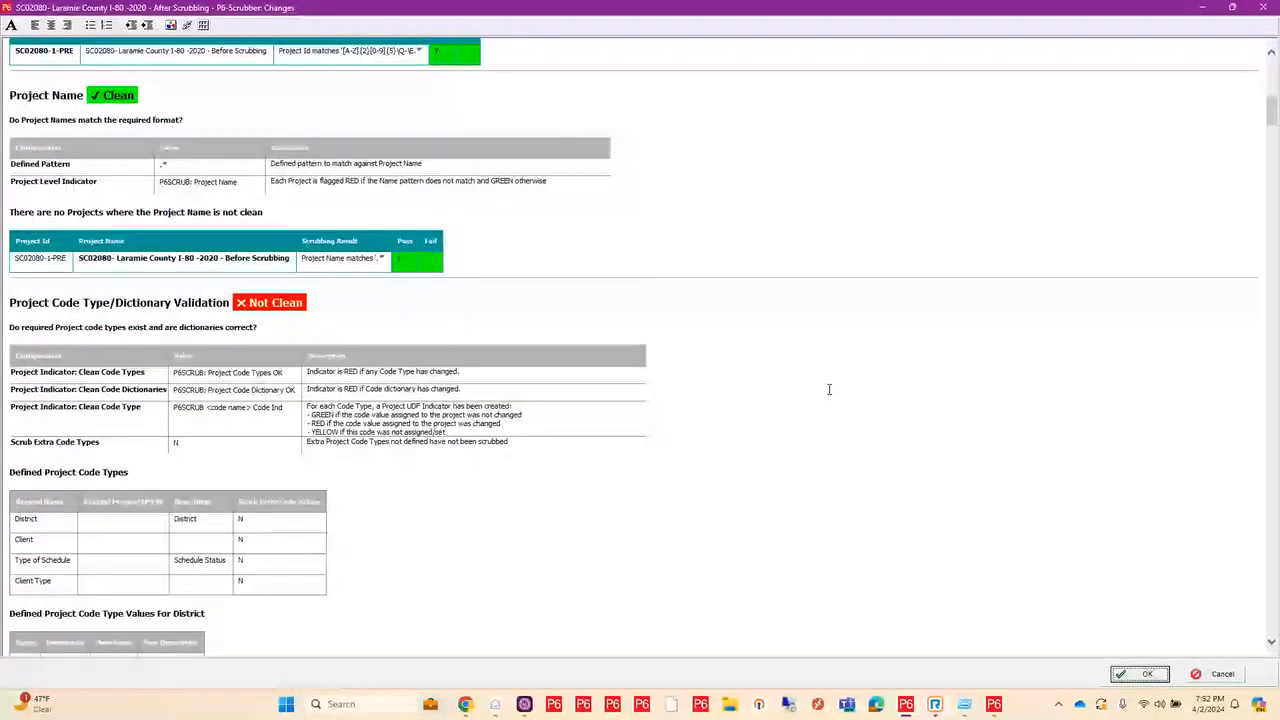
pyautogui.scroll(-10, 829, 389)
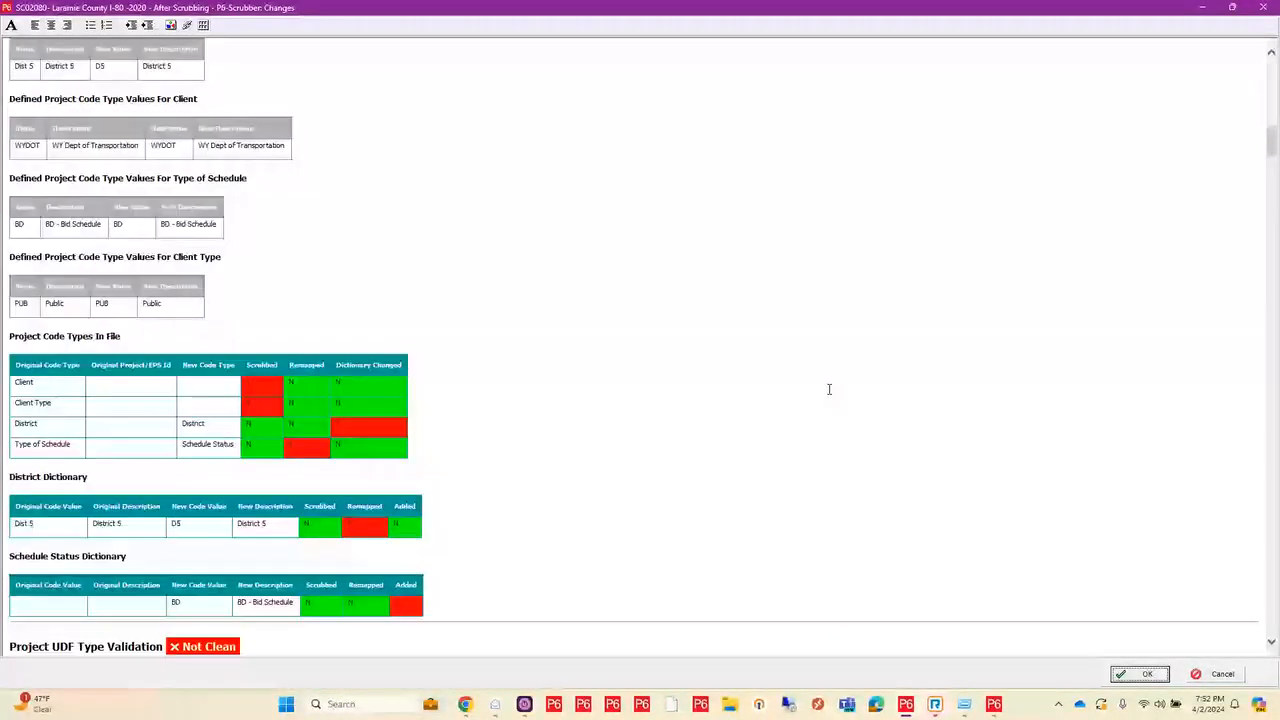
pyautogui.click(1262, 8)
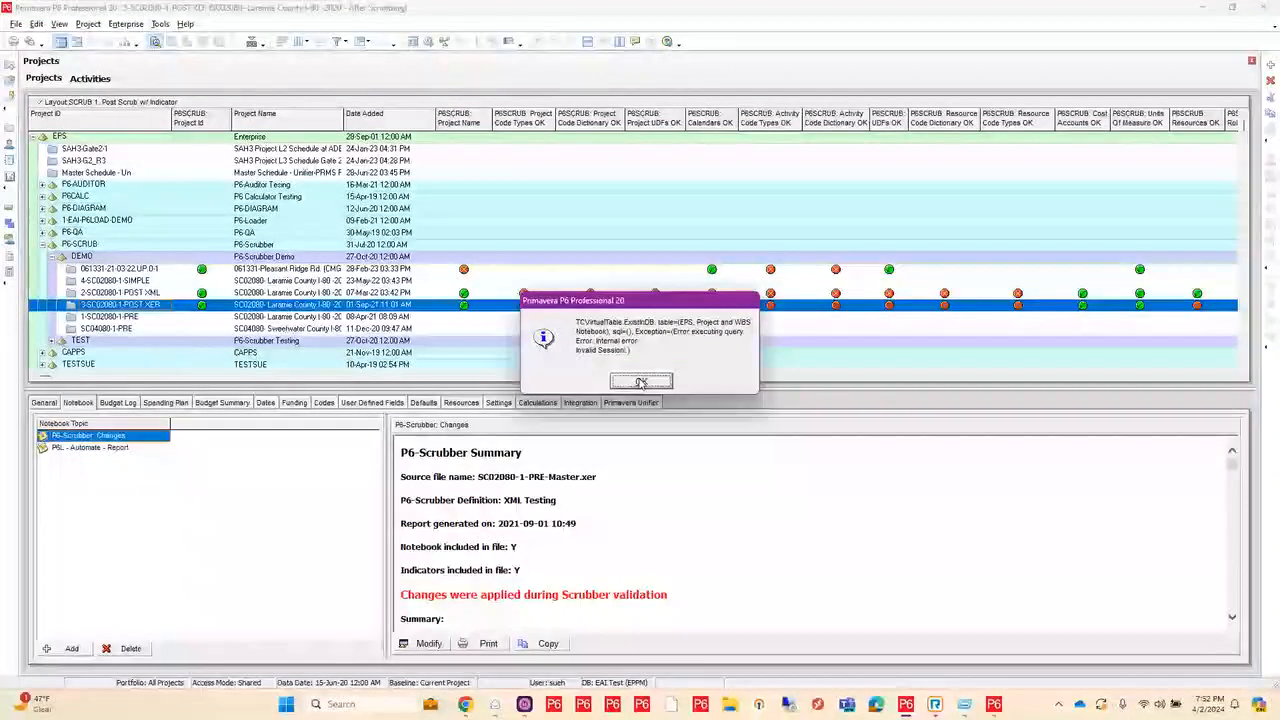
pyautogui.click(641, 382)
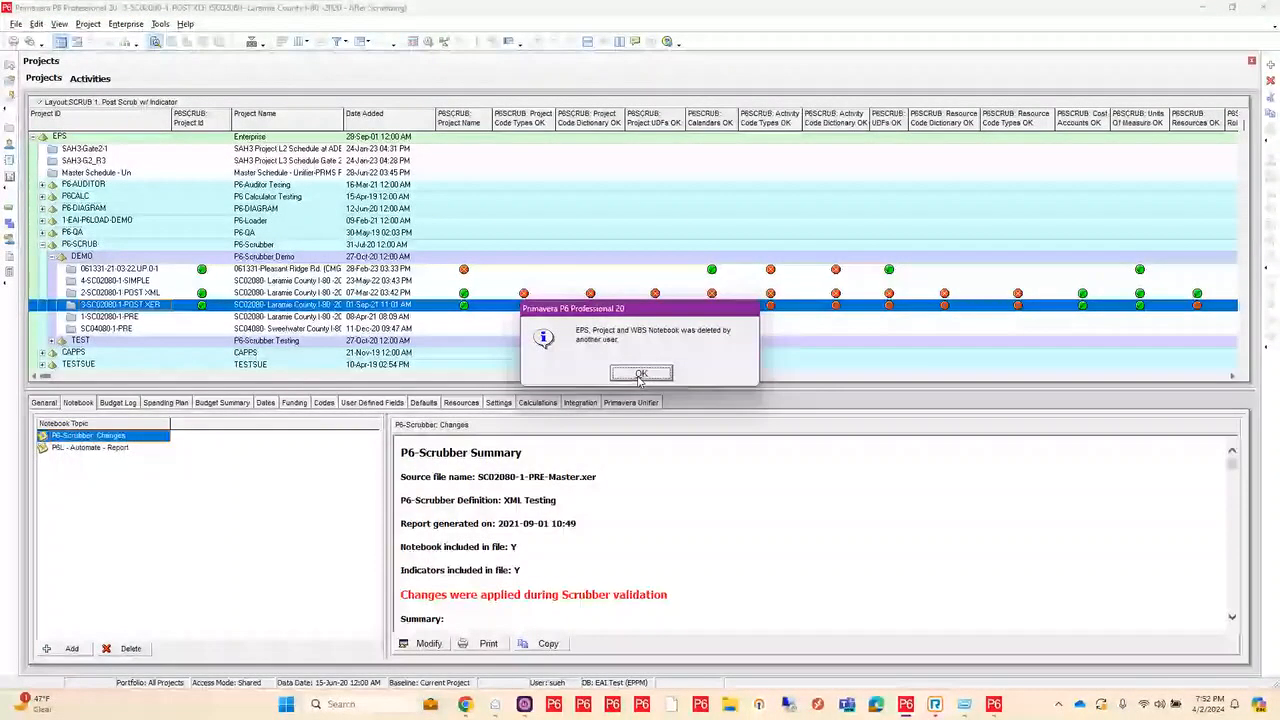
pyautogui.click(641, 374)
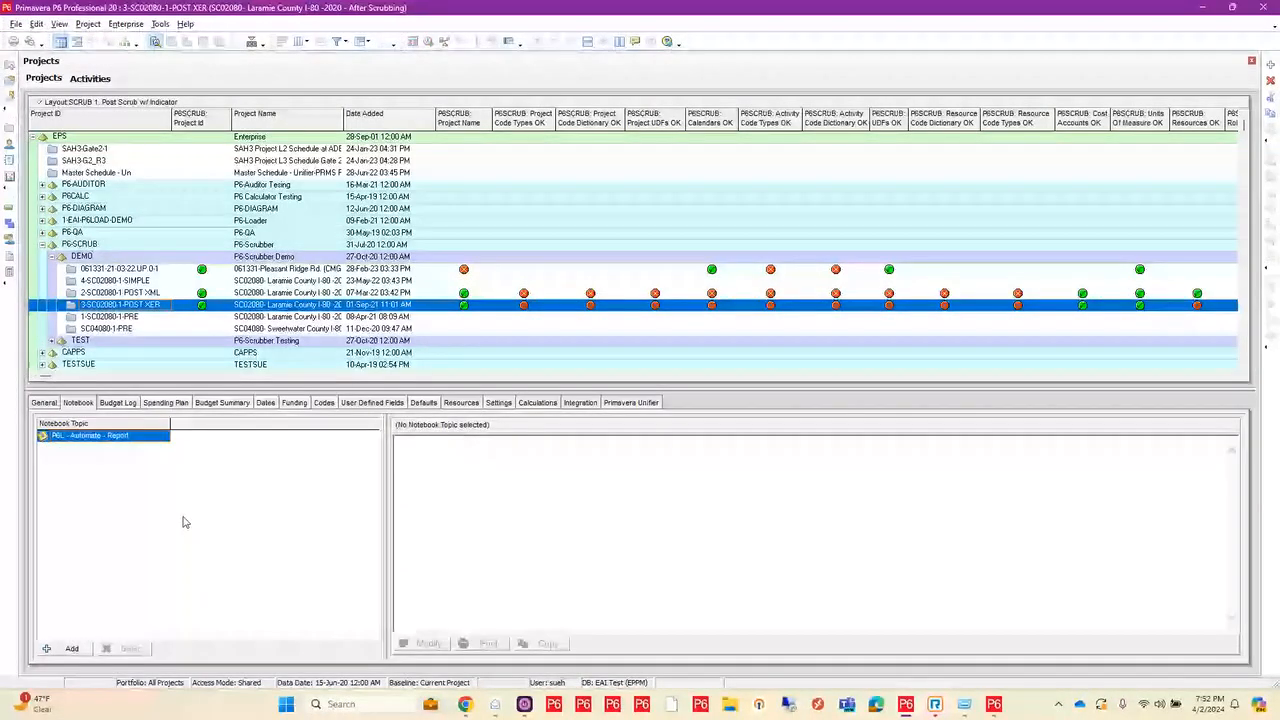
# Step: Try to view the notebook topics of the 2-SC02080-1-POST XML and 3-SC02080-1-POST XER projects
pyautogui.click(120, 292)
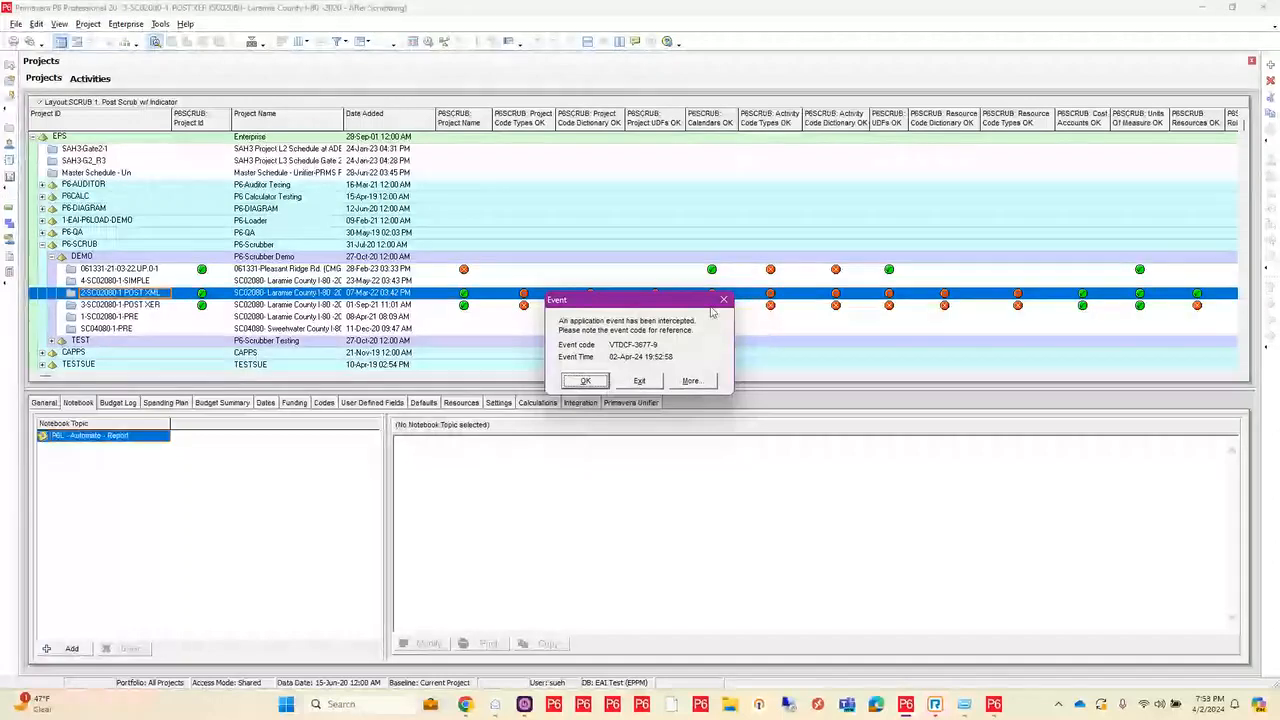
pyautogui.click(637, 381)
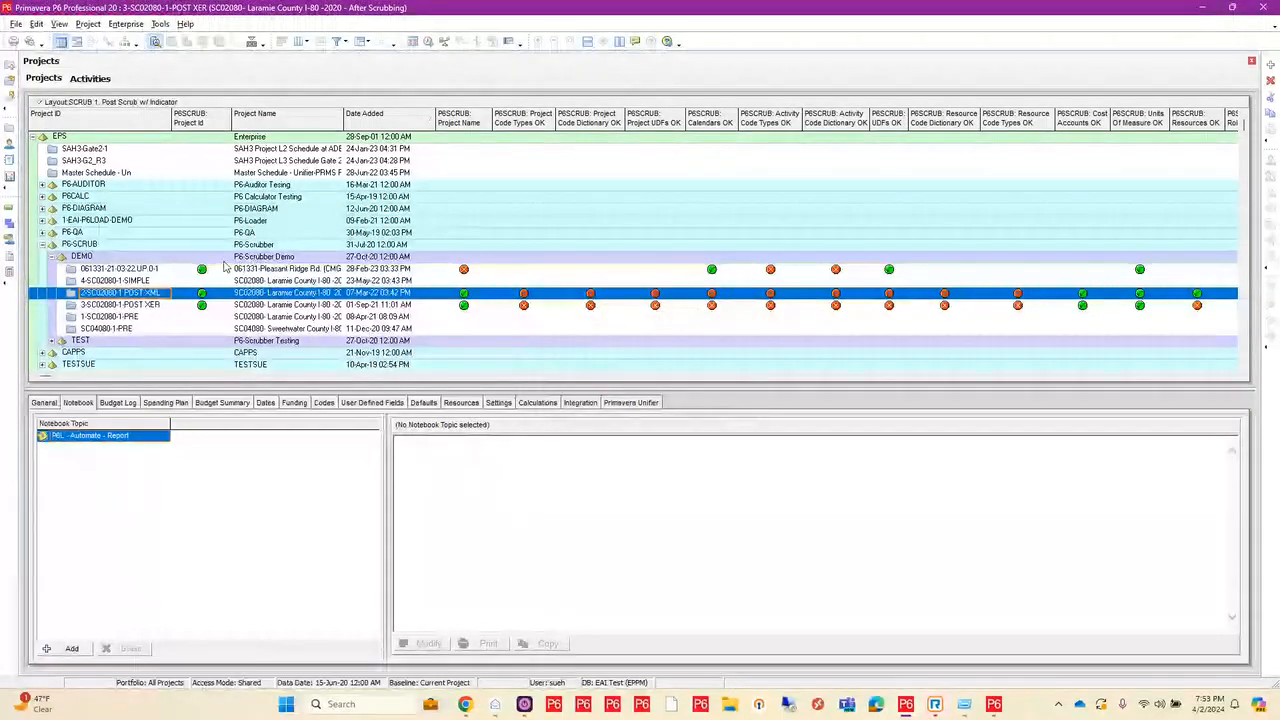
pyautogui.click(170, 304)
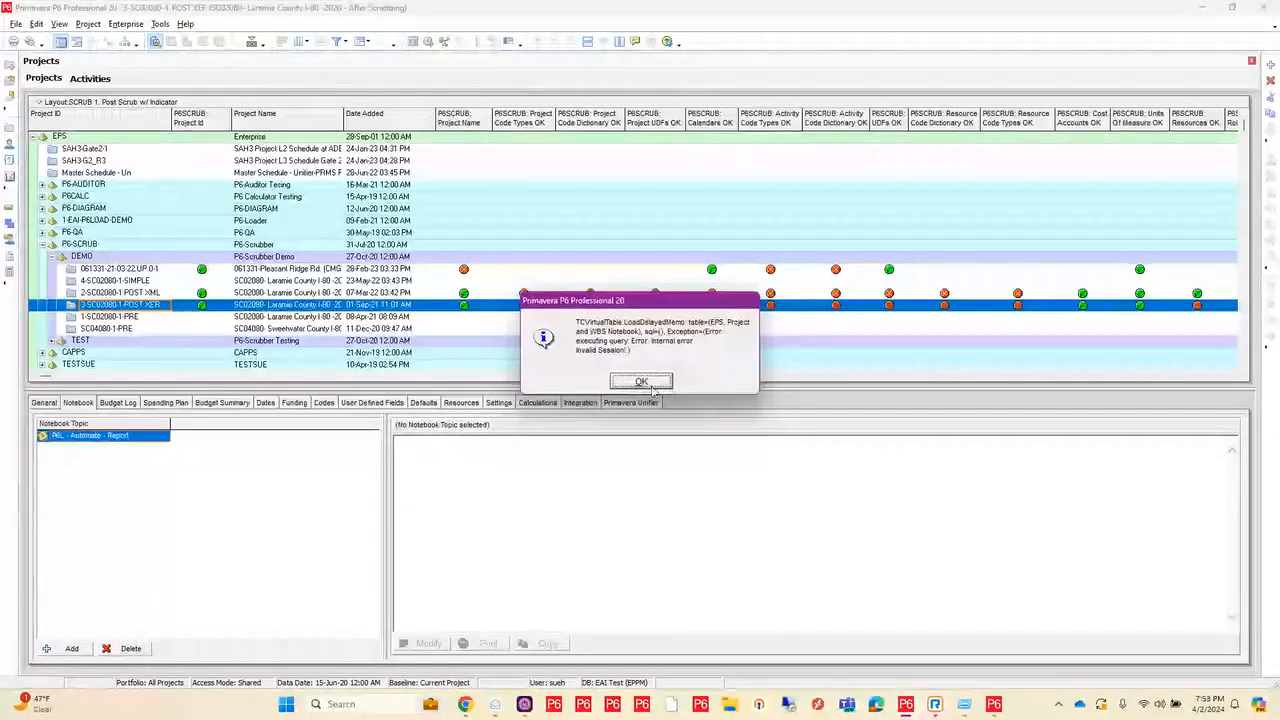
pyautogui.click(643, 381)
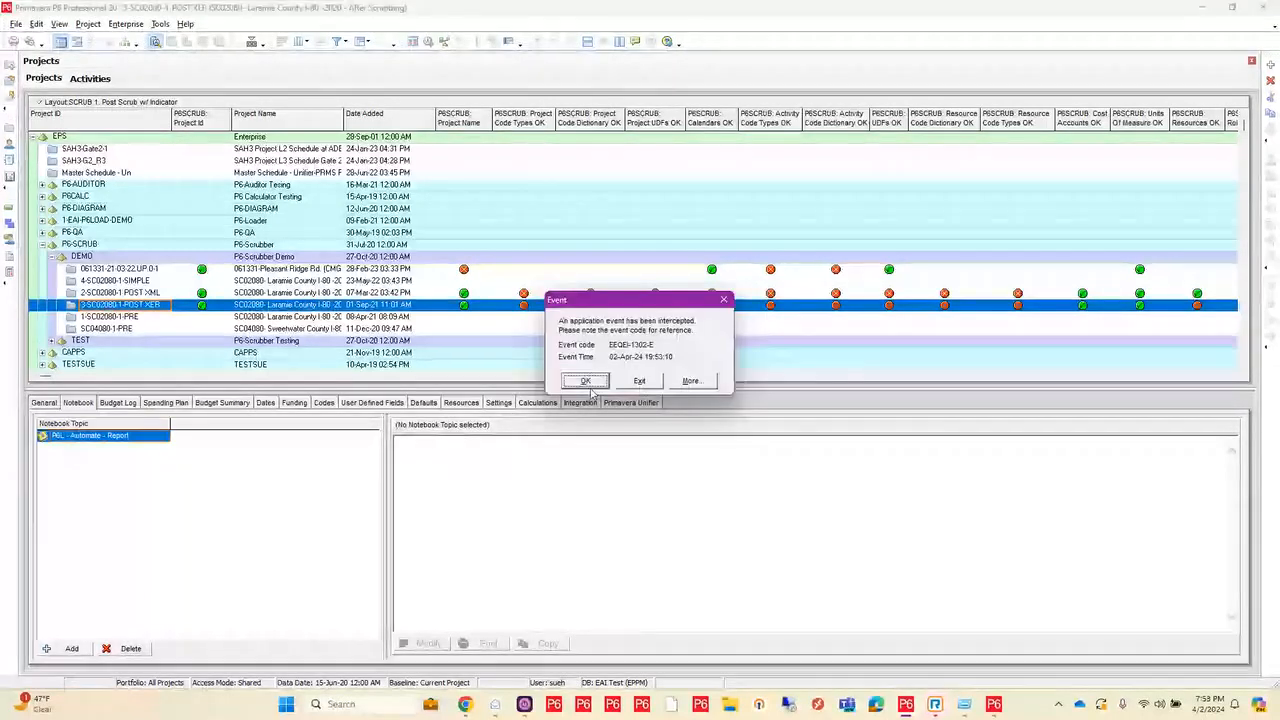
pyautogui.click(592, 386)
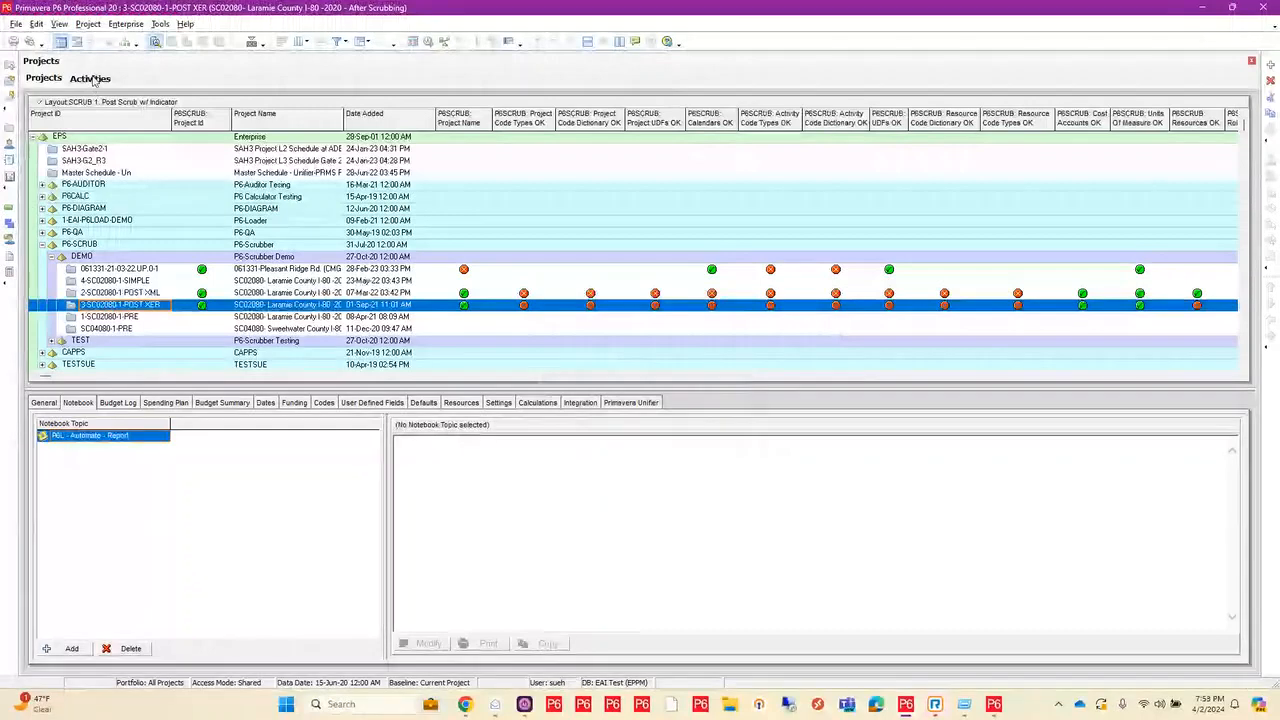
# Step: Try to view the activities of project 3-SC02080-1-POST XER, and exit Primavera P6 Professional
pyautogui.click(91, 79)
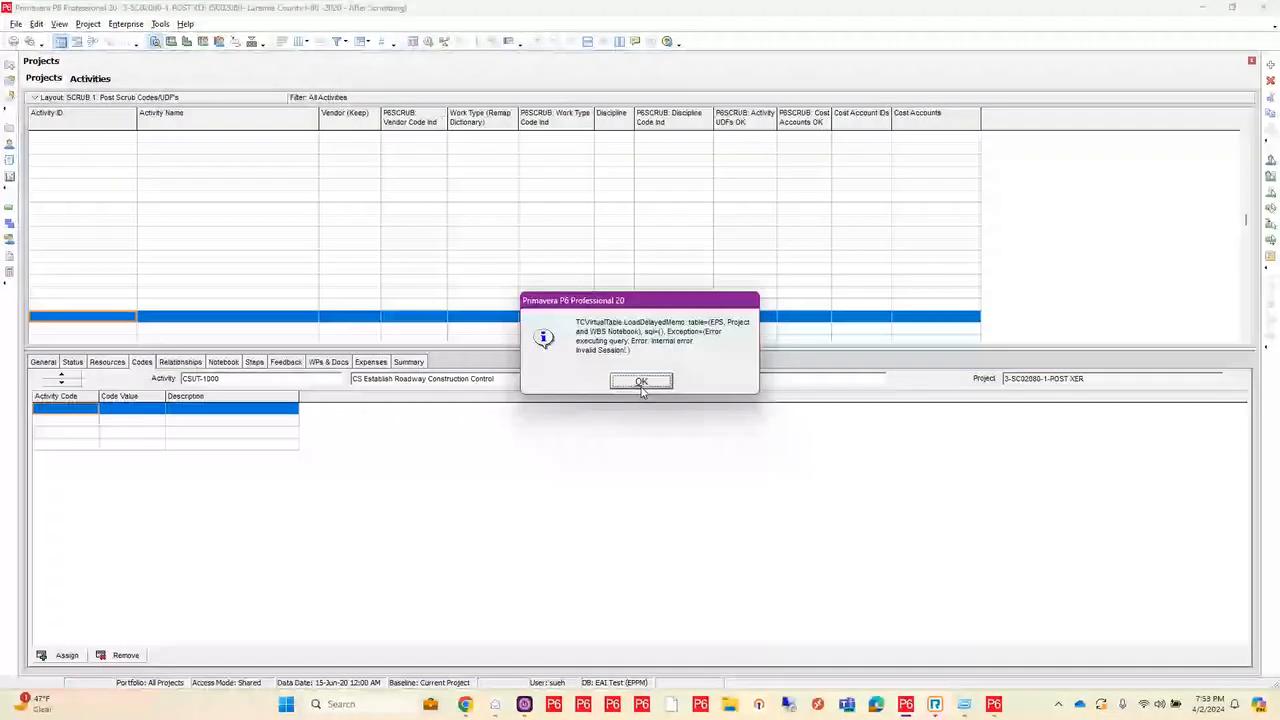
pyautogui.click(642, 386)
pyautogui.click(724, 299)
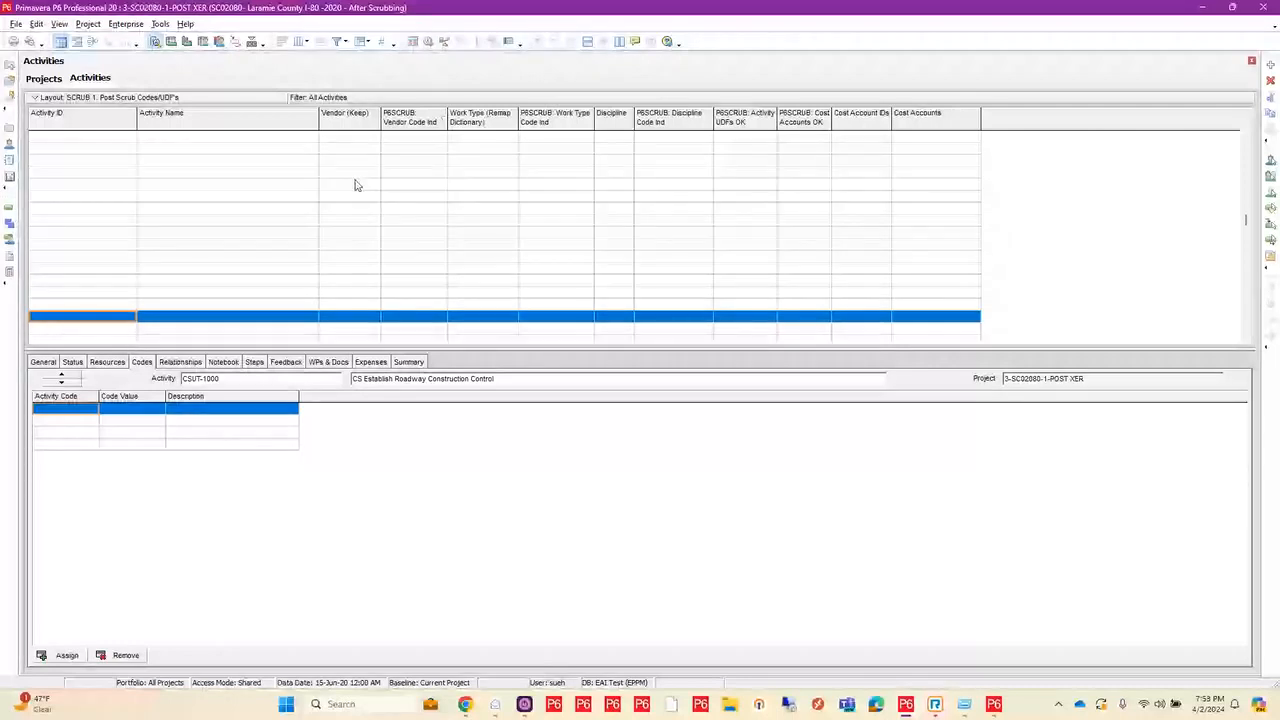
pyautogui.click(1264, 8)
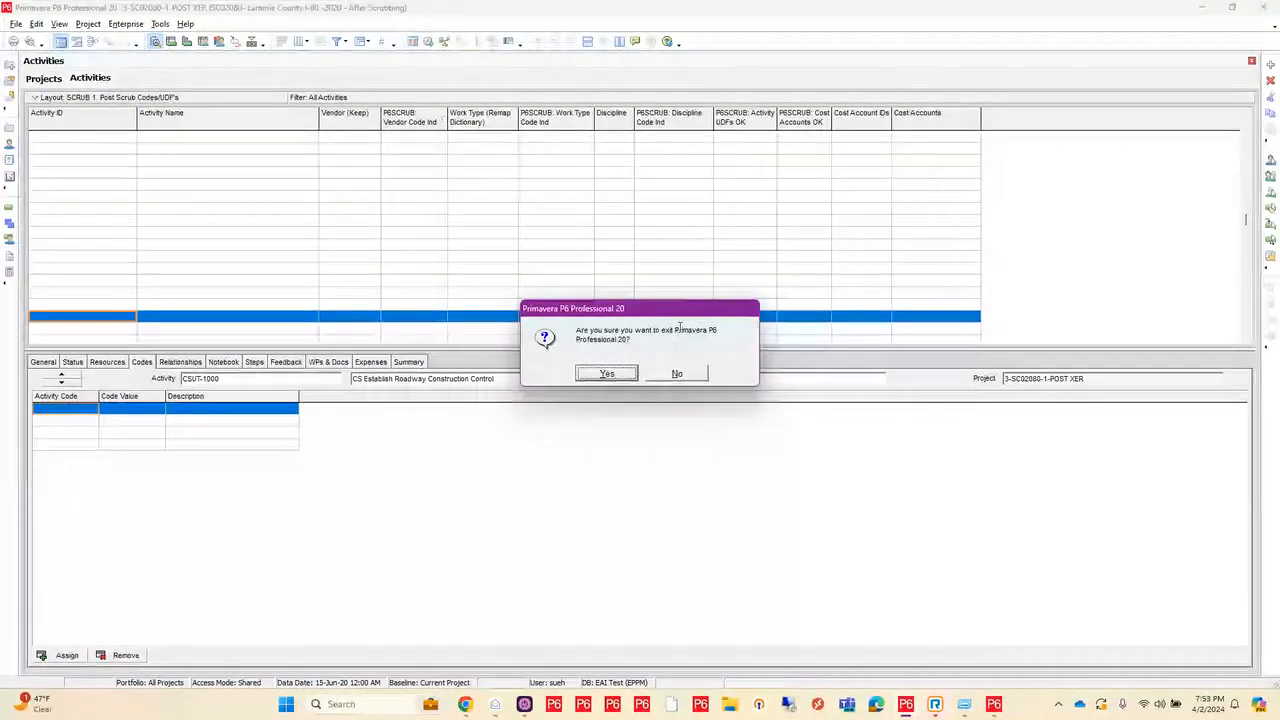
pyautogui.click(606, 373)
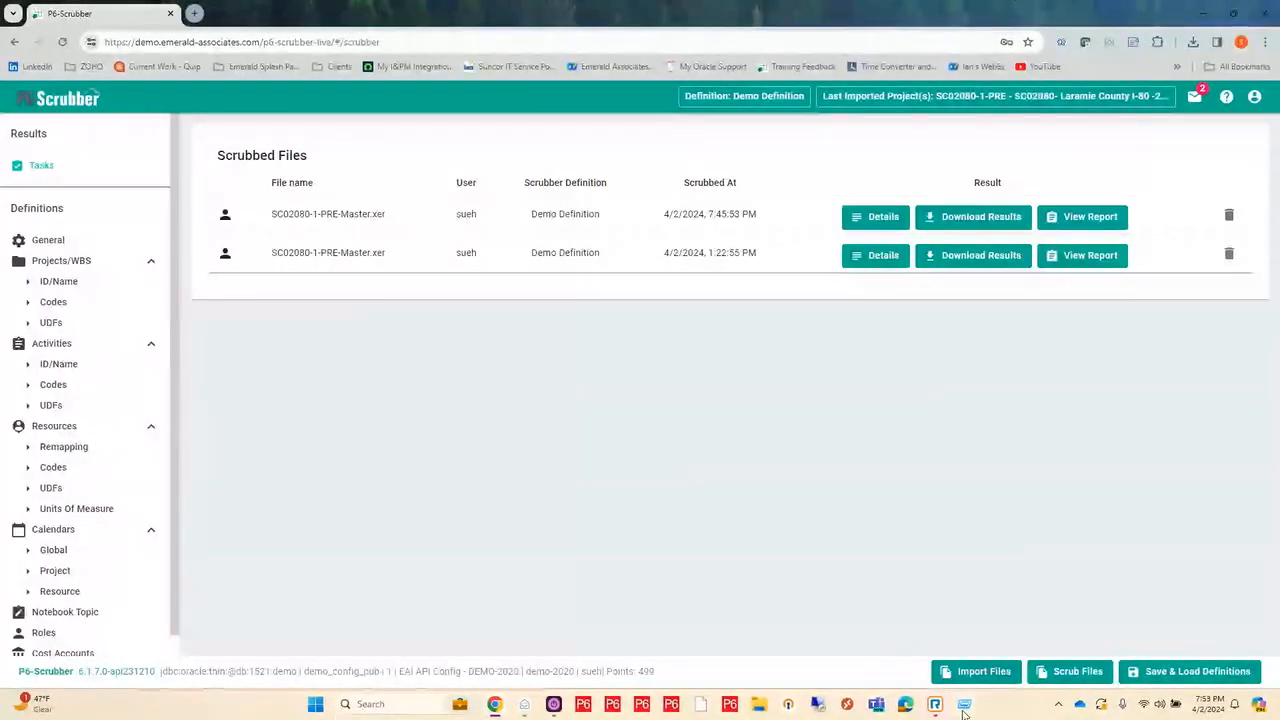
pyautogui.click(670, 704)
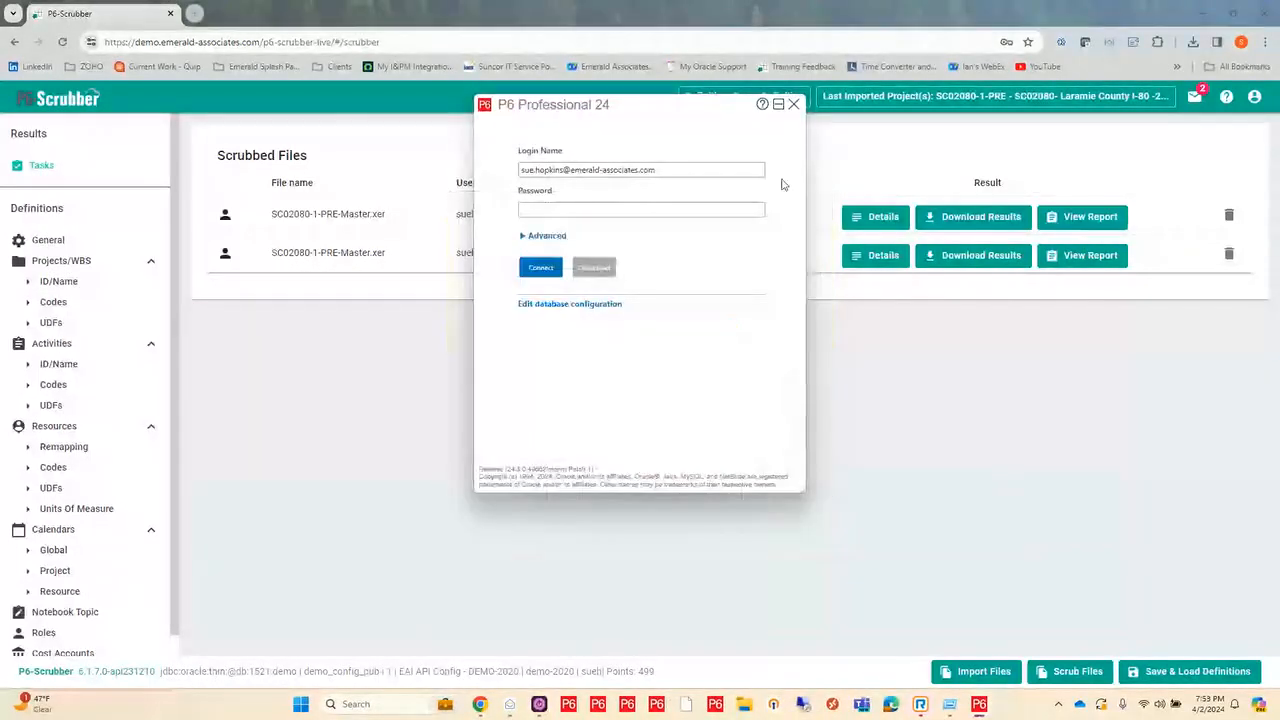
pyautogui.click(793, 104)
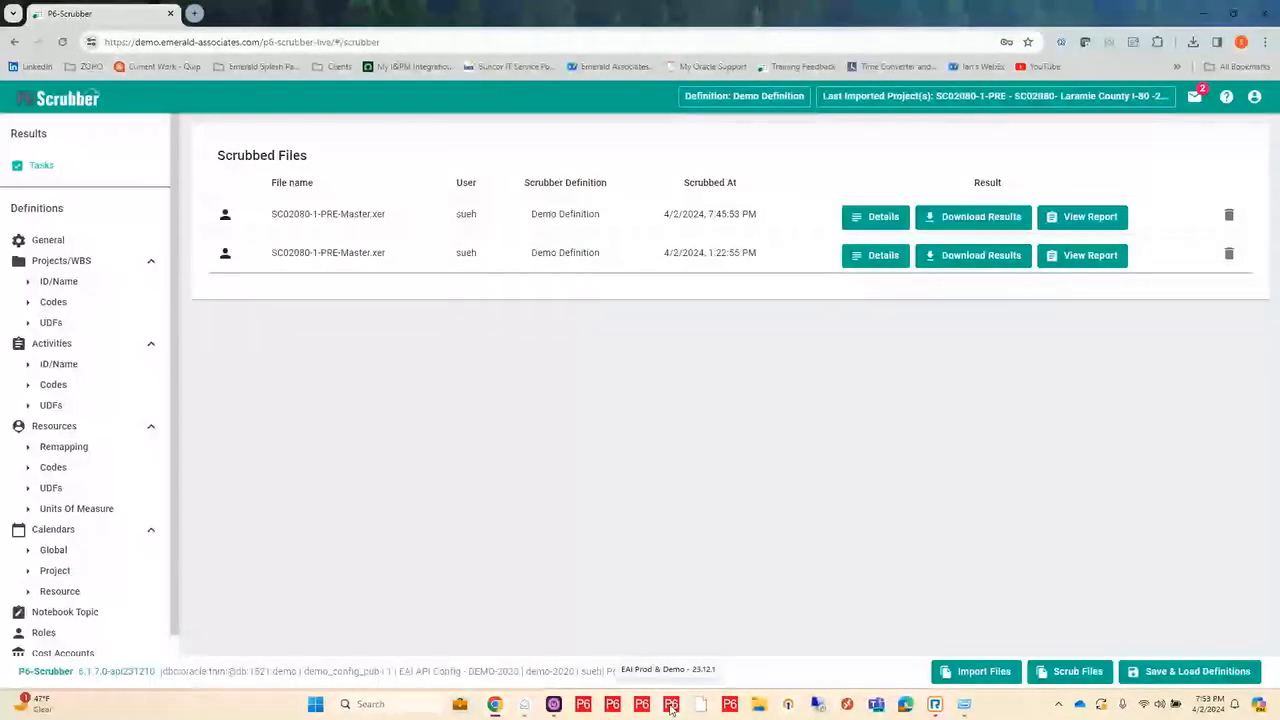
pyautogui.click(670, 704)
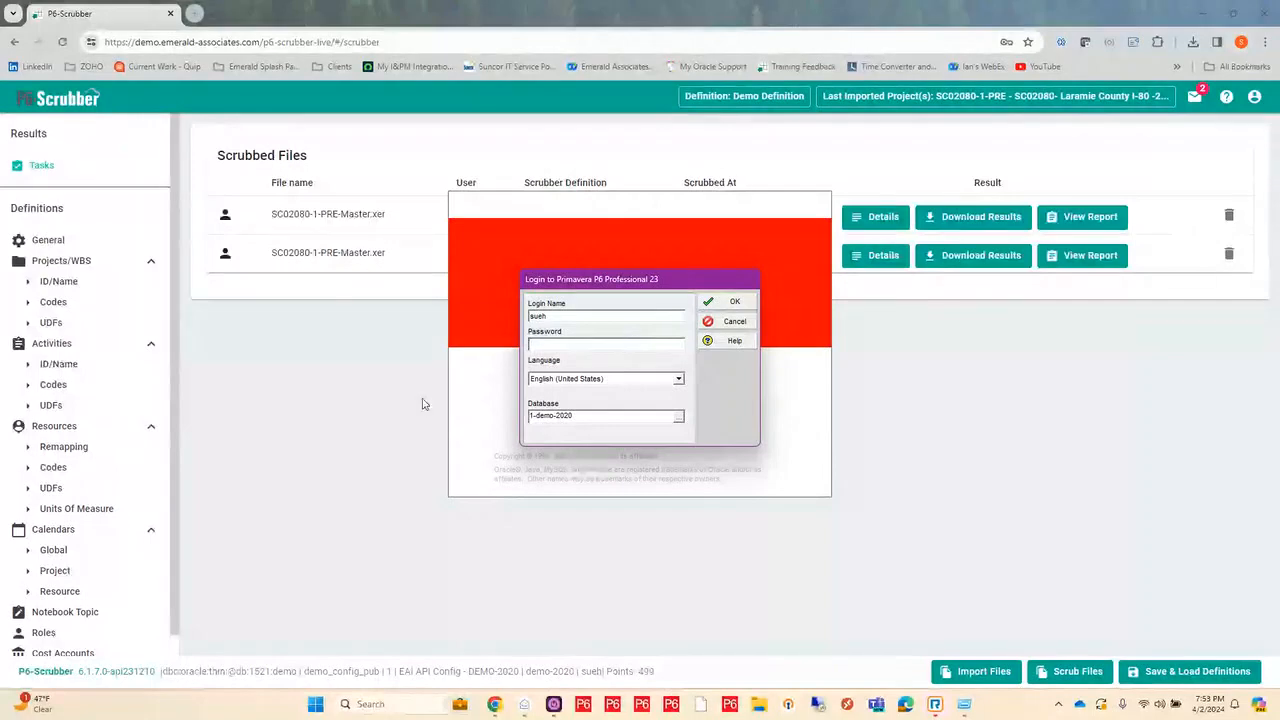
pyautogui.click(296, 422)
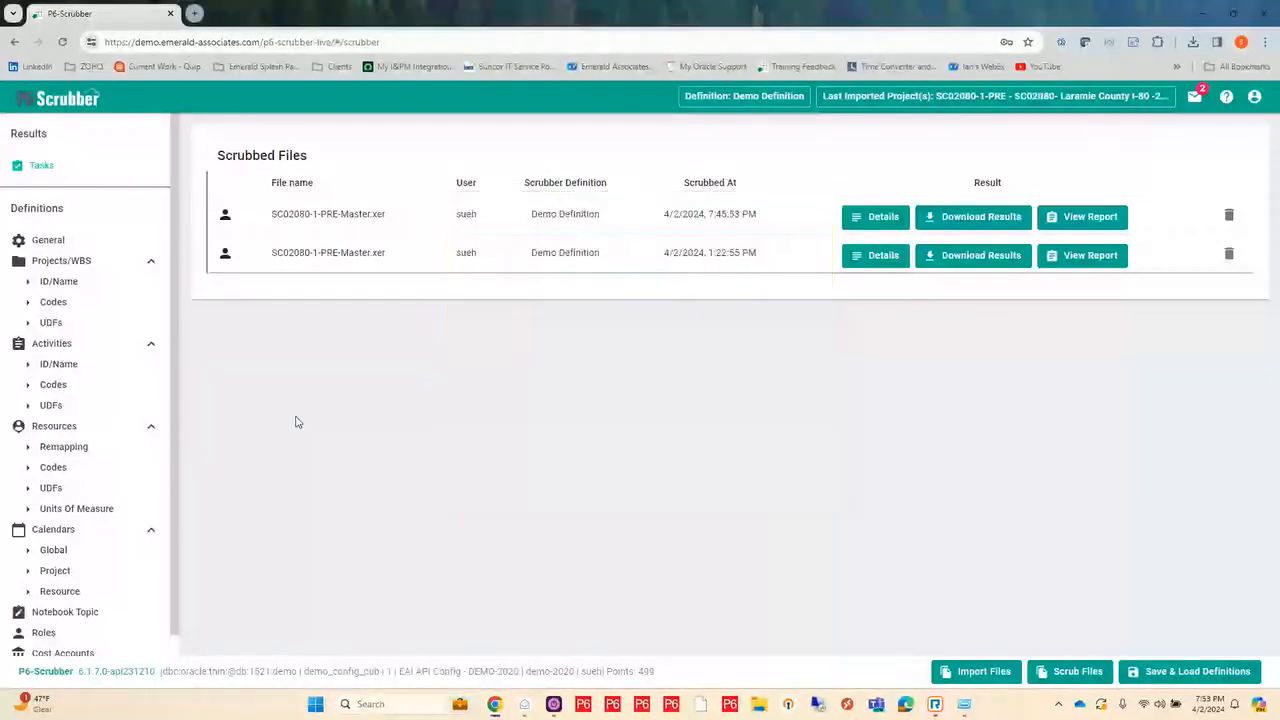
# Step: Turn off Include Indicators In File in the General settings of the Demo Definition in P6-Scrubber
pyautogui.click(48, 241)
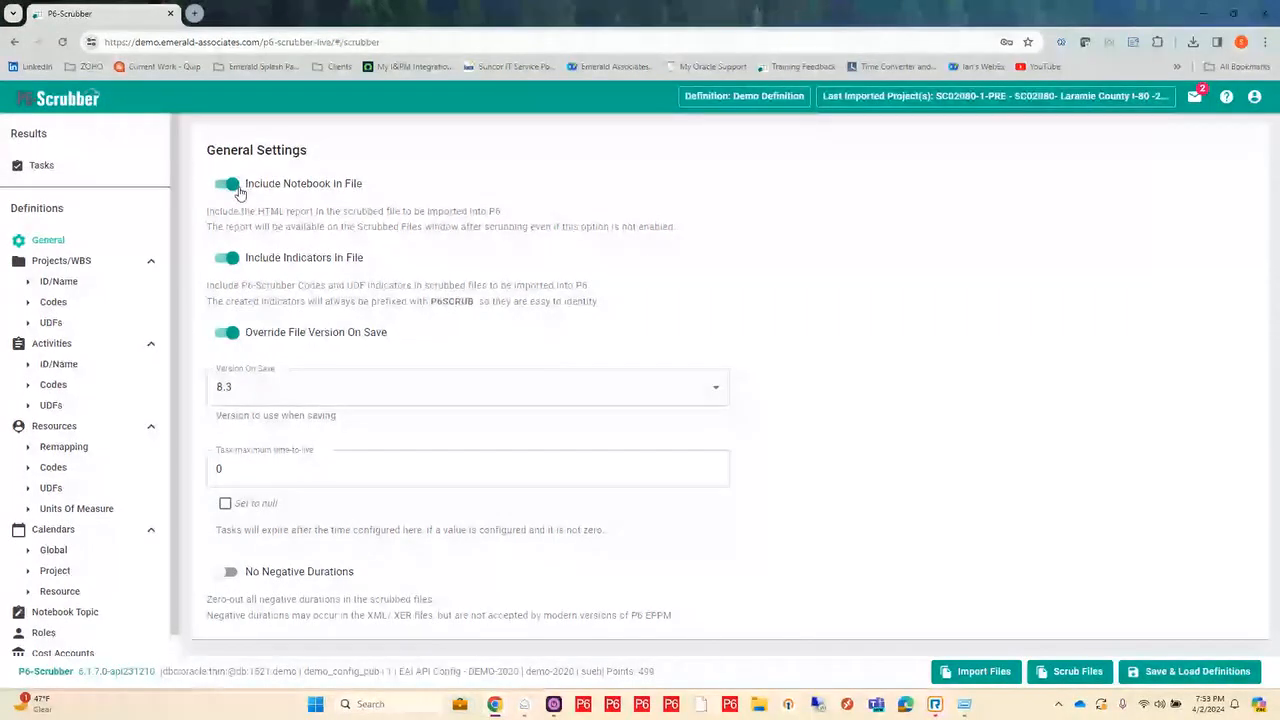
pyautogui.click(234, 265)
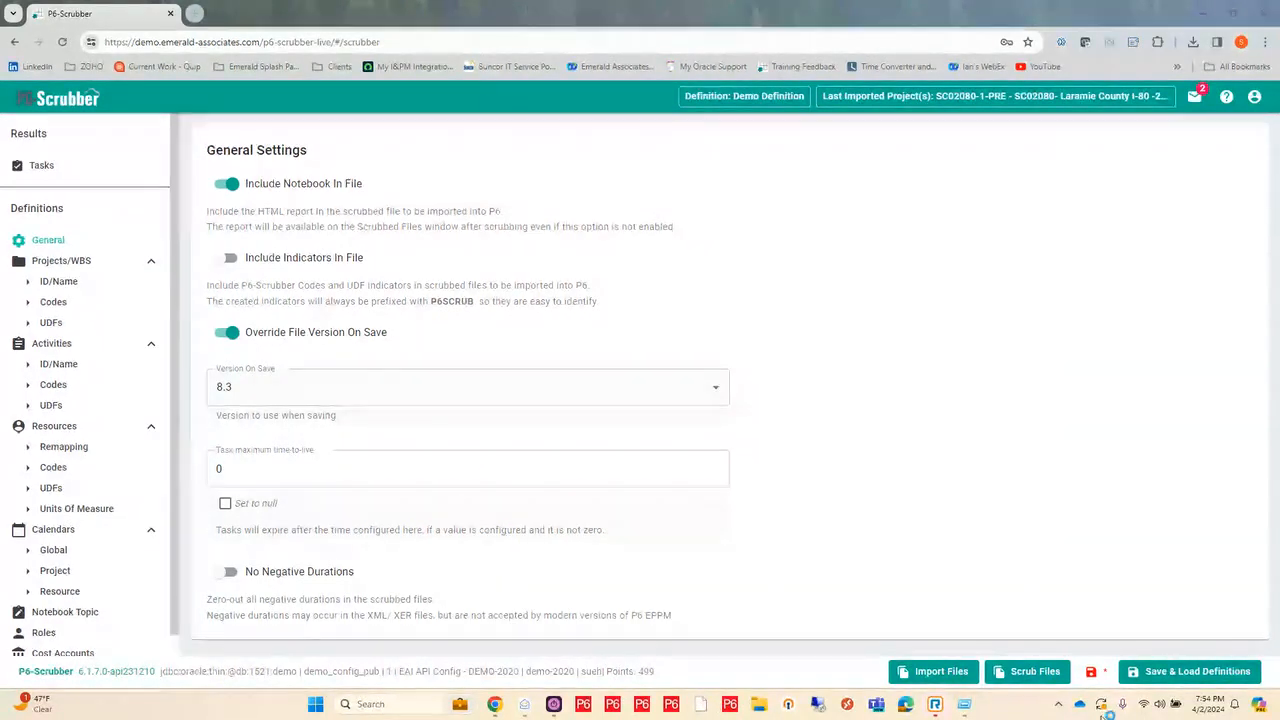
# Step: Open Task Manager and find the Primavera P6 Professional entries among the background processes
pyautogui.click(400, 705)
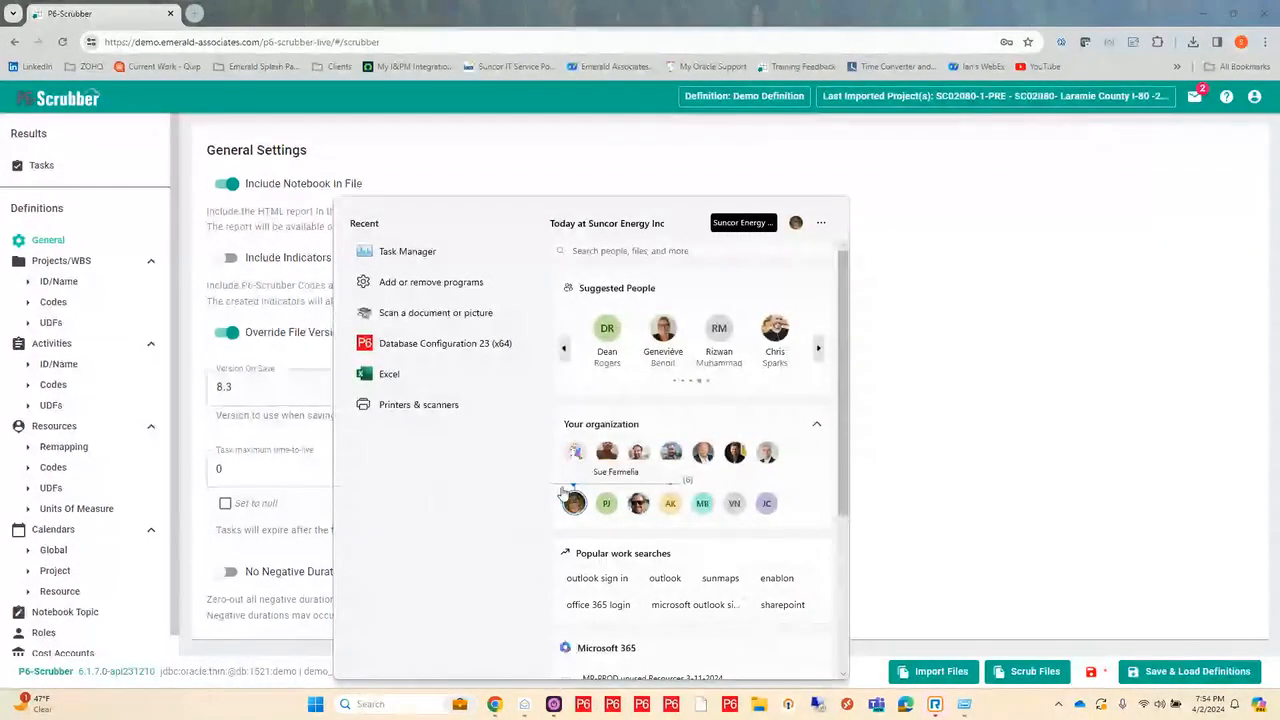
pyautogui.click(446, 260)
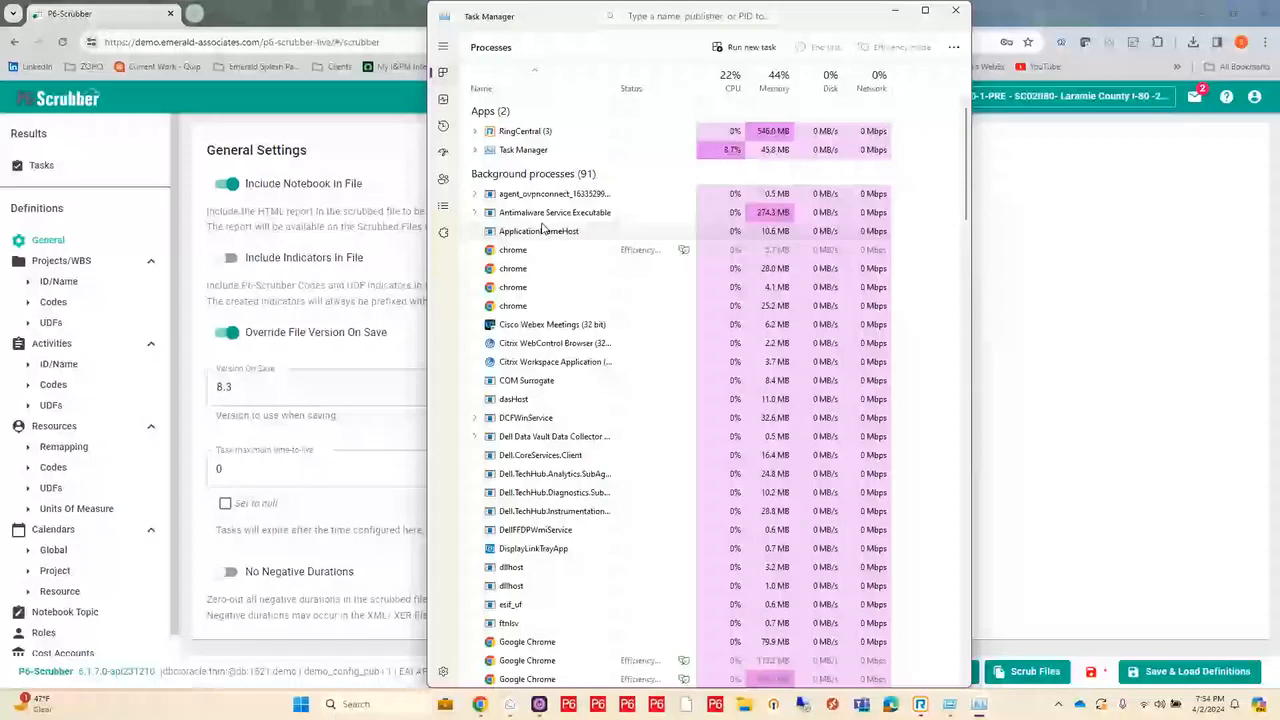
pyautogui.scroll(-5, 543, 229)
pyautogui.scroll(-5, 581, 375)
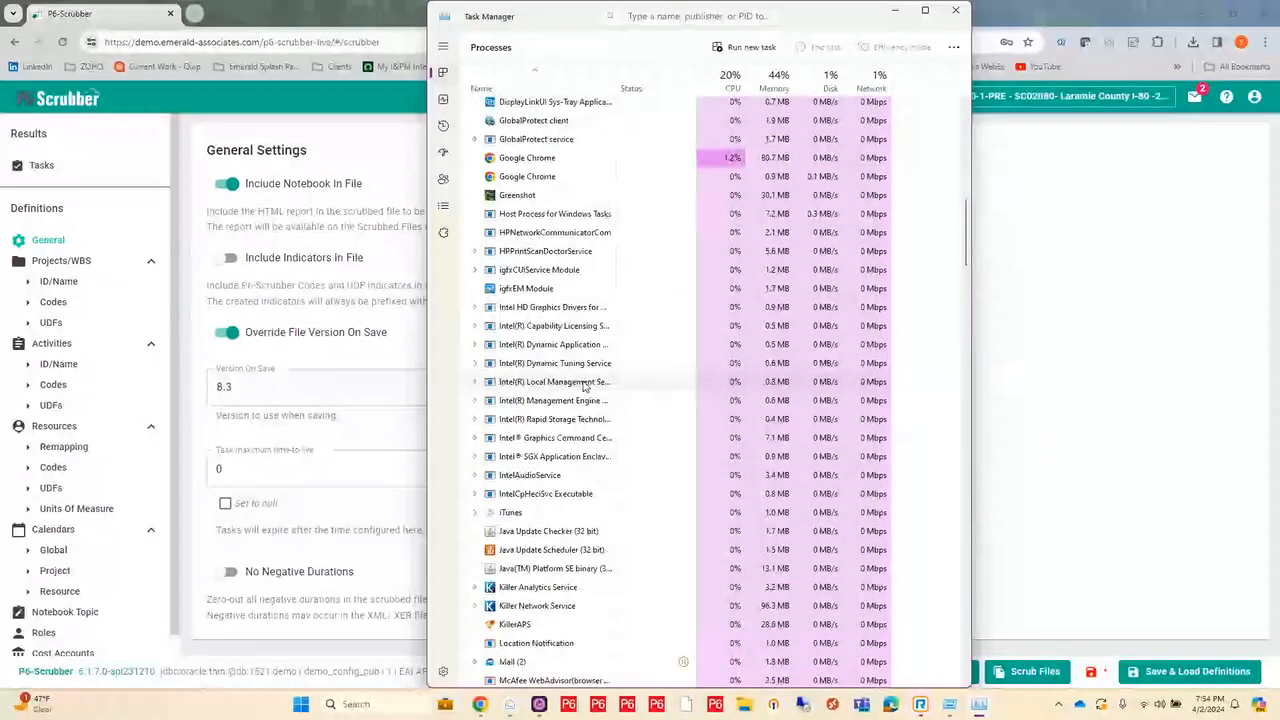
pyautogui.scroll(-5, 585, 386)
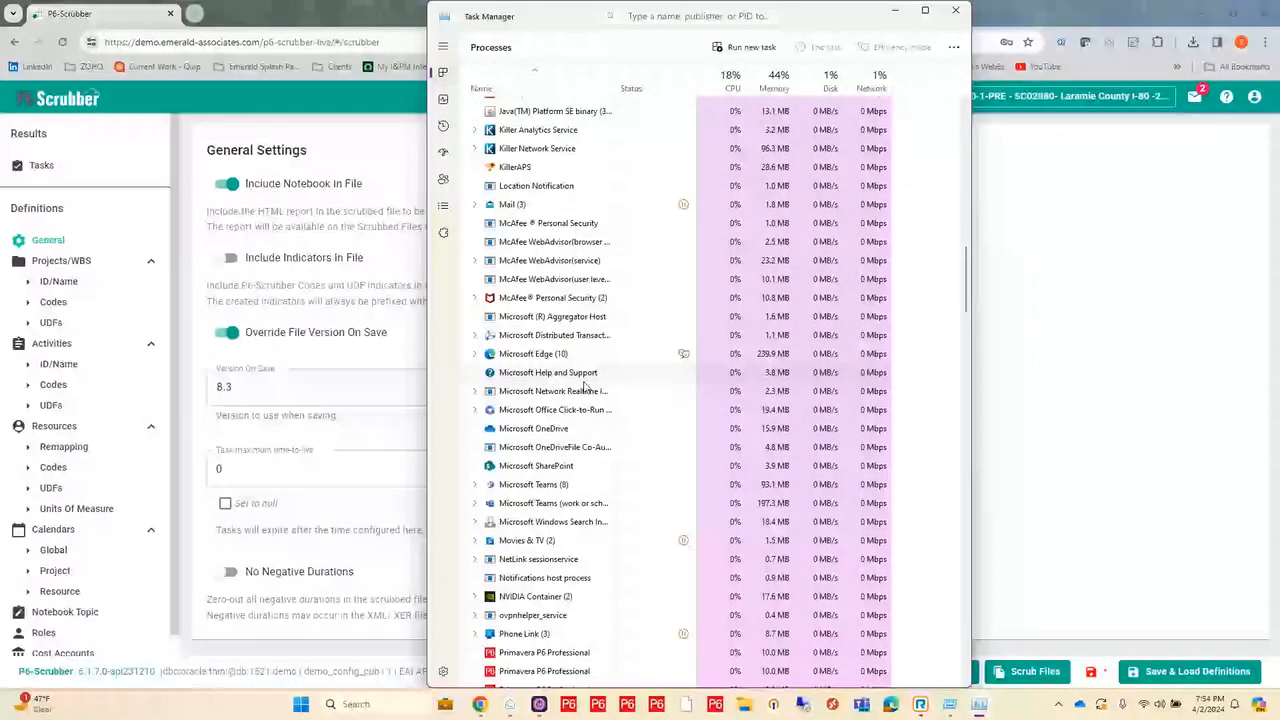
pyautogui.scroll(-2, 585, 386)
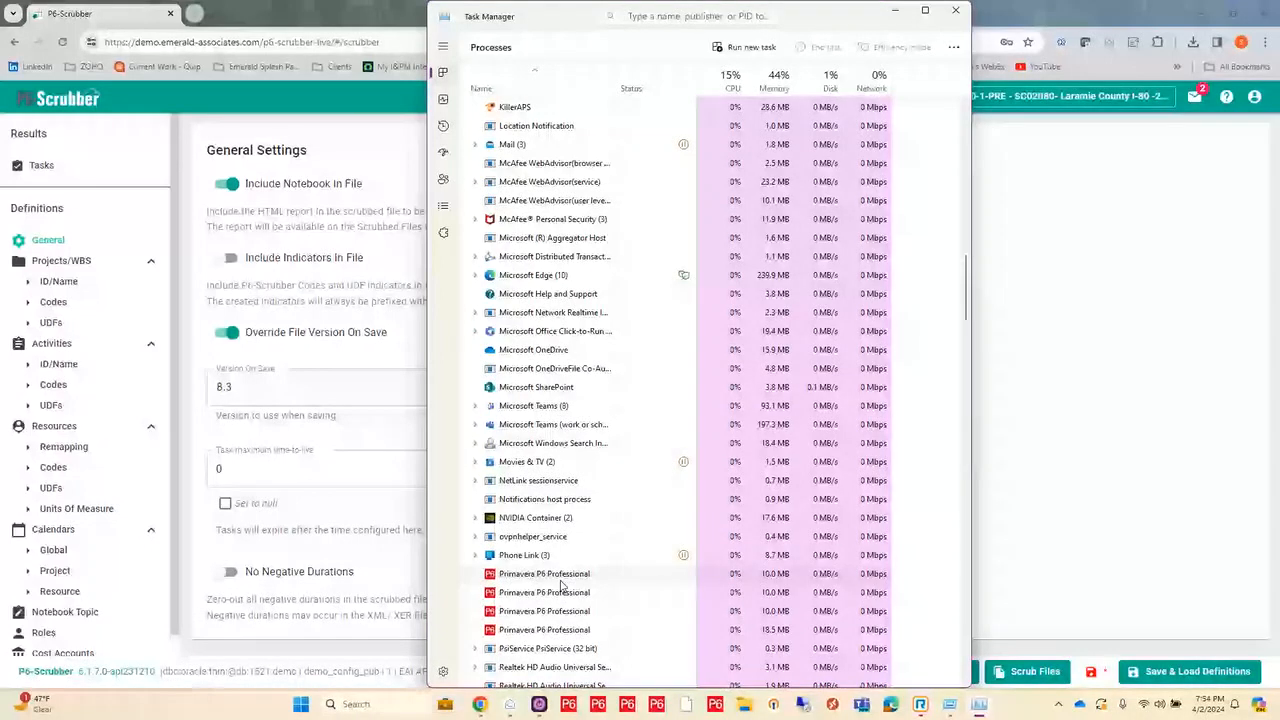
# Step: End the leftover Primavera P6 Professional background processes one after another, and close Task Manager
pyautogui.rightClick(586, 575)
pyautogui.click(606, 438)
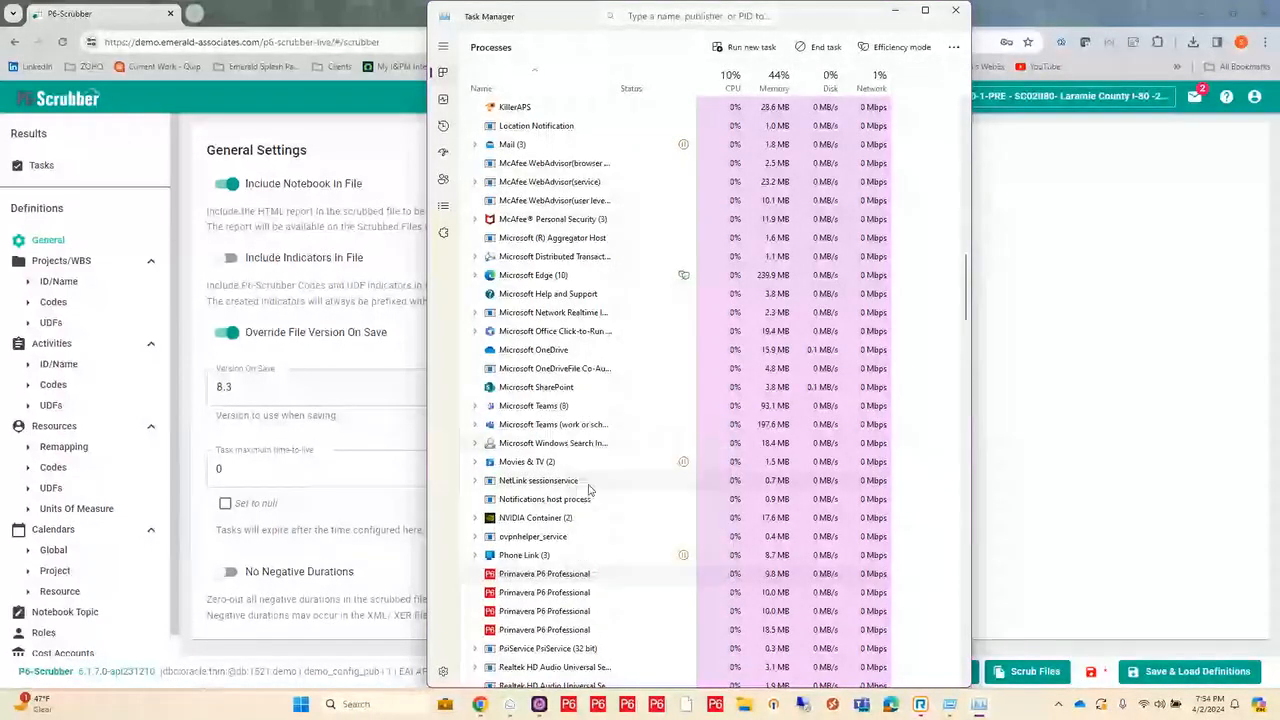
pyautogui.rightClick(575, 580)
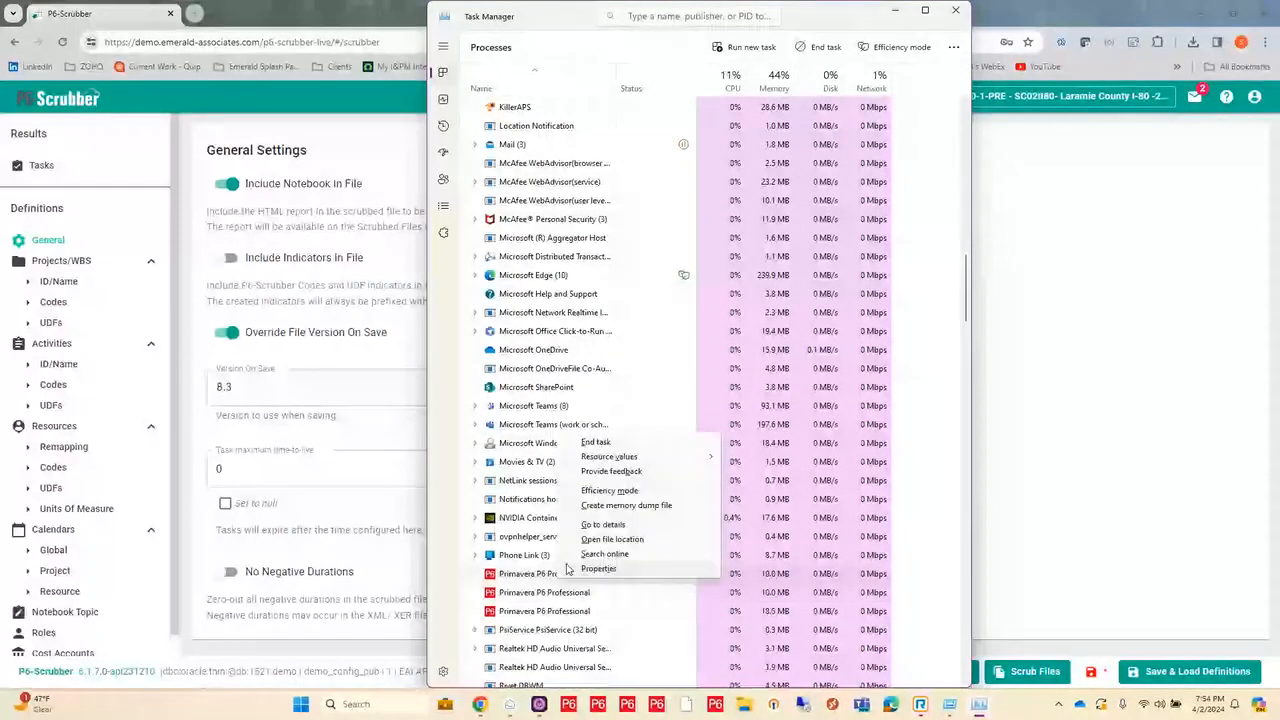
pyautogui.click(593, 443)
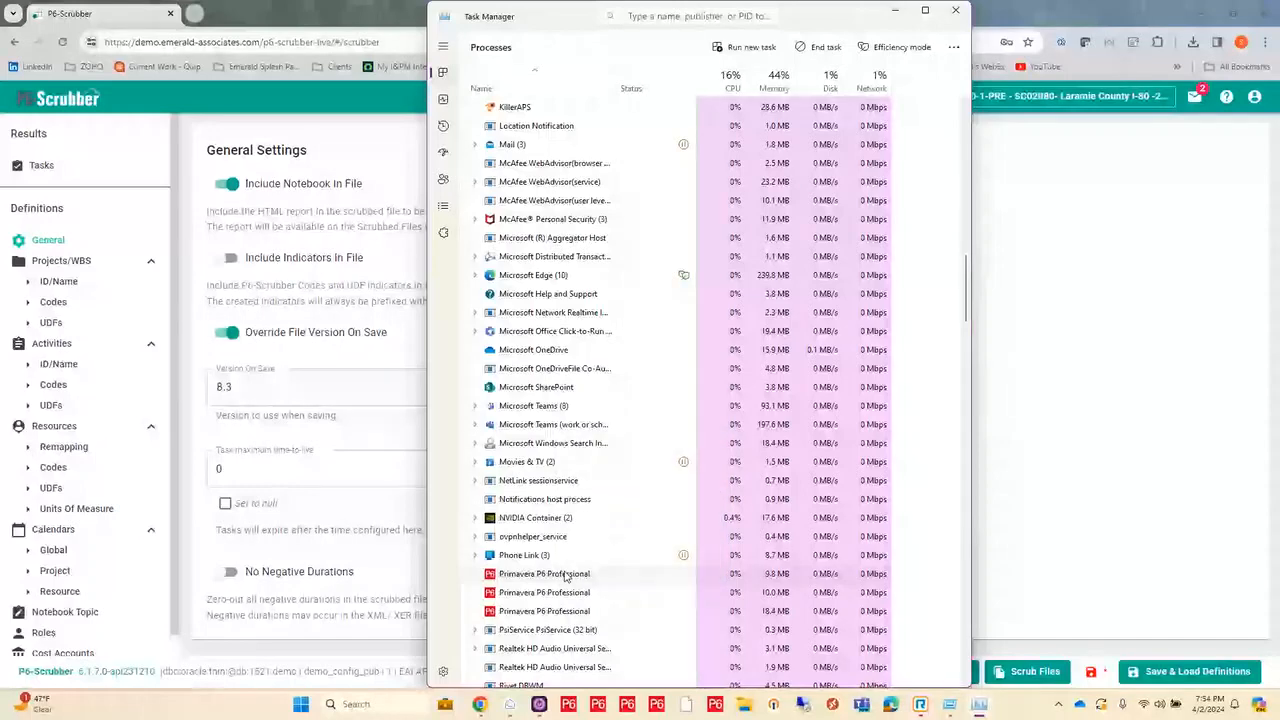
pyautogui.rightClick(578, 575)
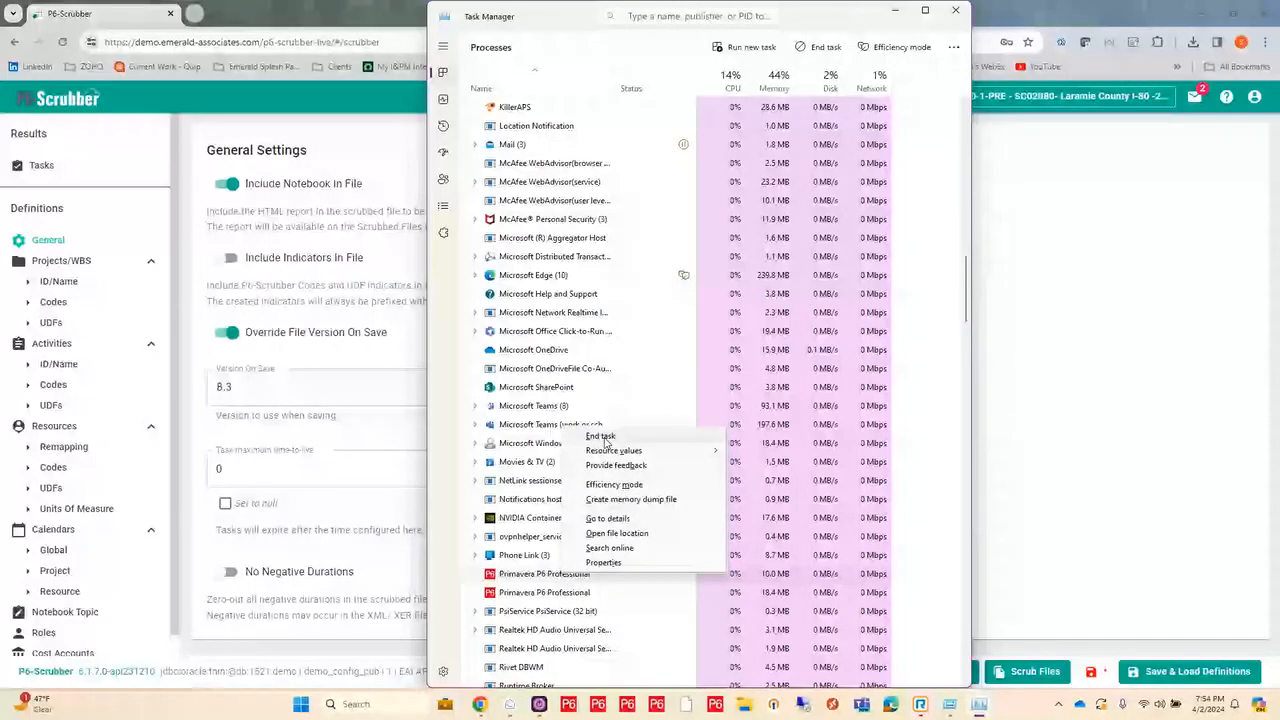
pyautogui.click(600, 437)
pyautogui.rightClick(568, 590)
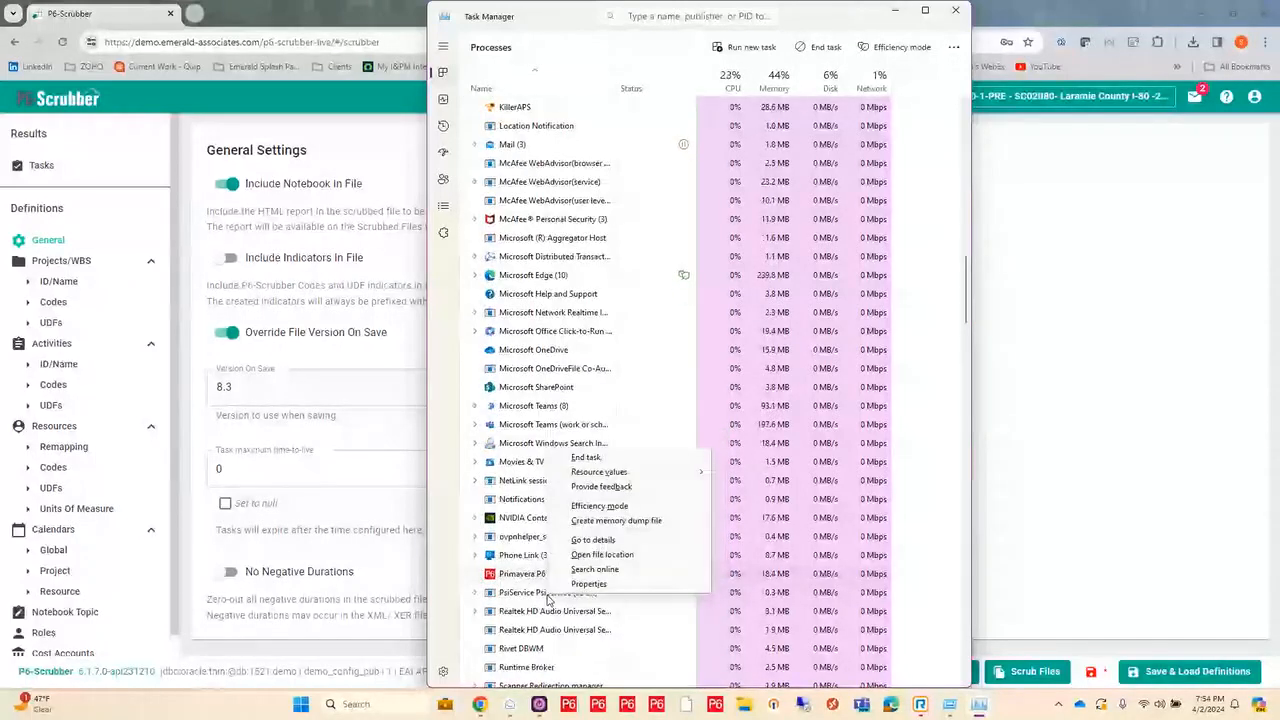
pyautogui.click(588, 457)
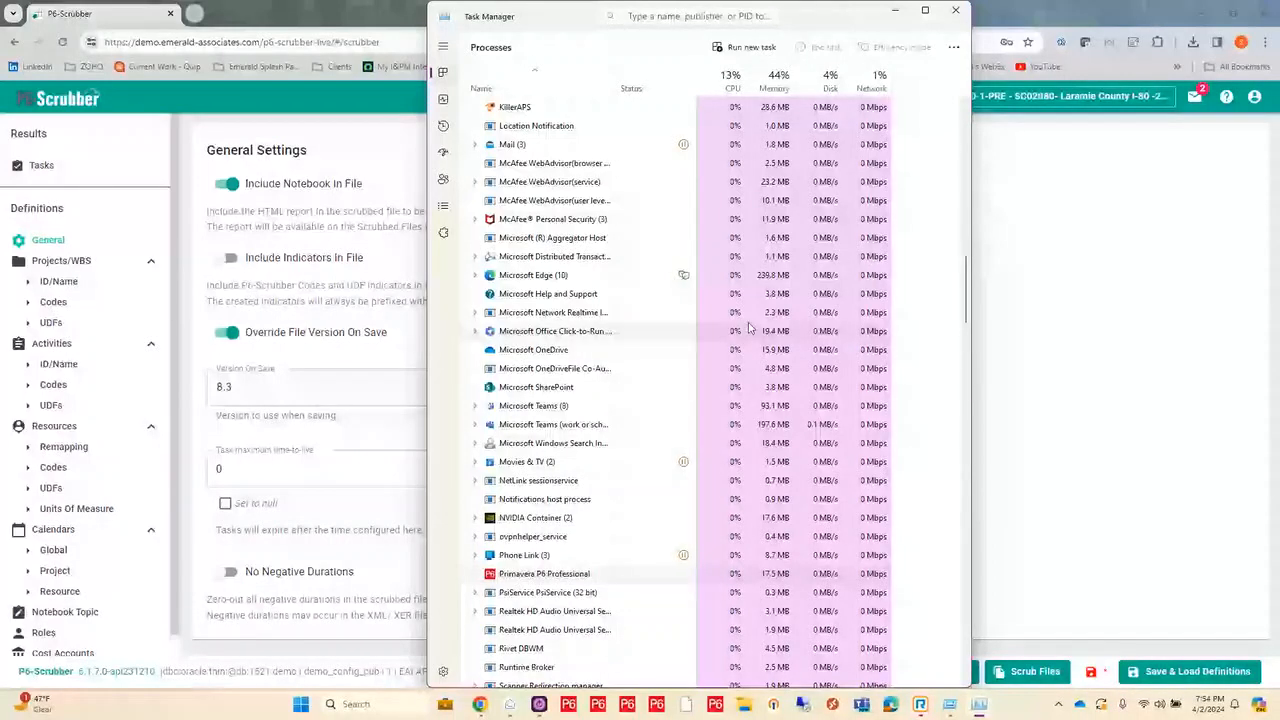
pyautogui.click(955, 10)
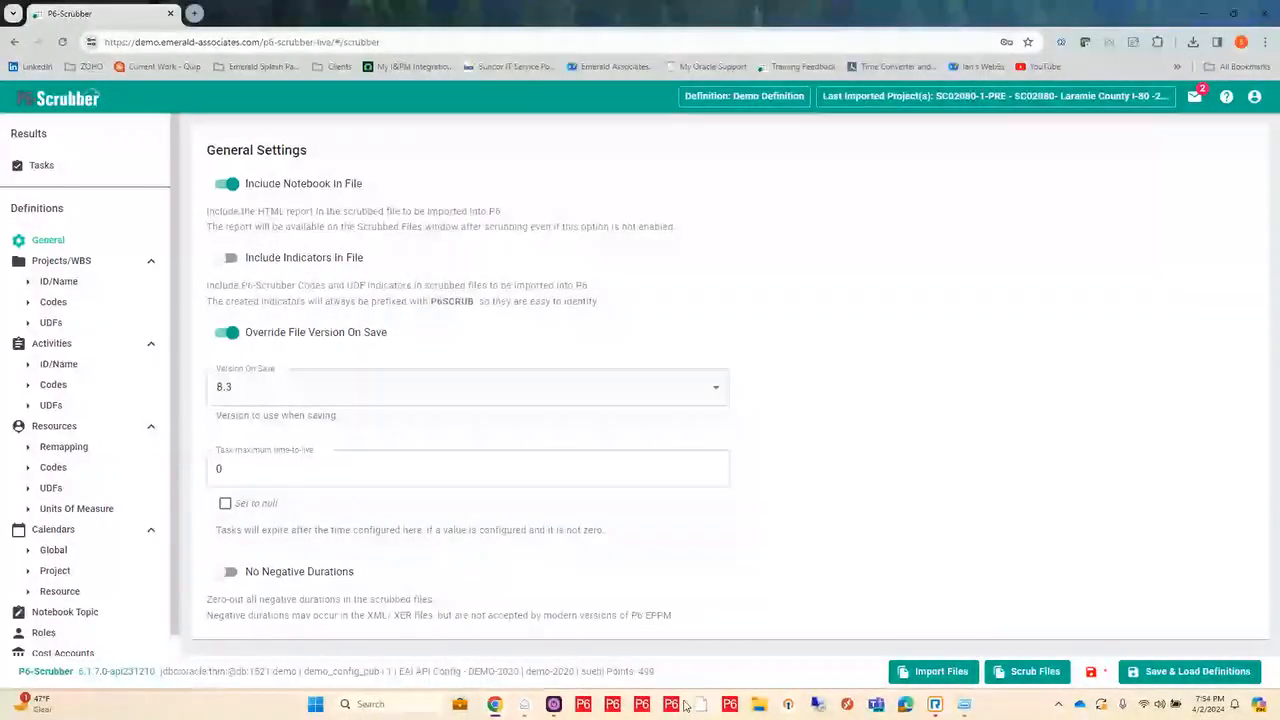
# Step: Start Primavera P6 Professional and log in to the 1-demo-2020 database with the account password
pyautogui.click(684, 706)
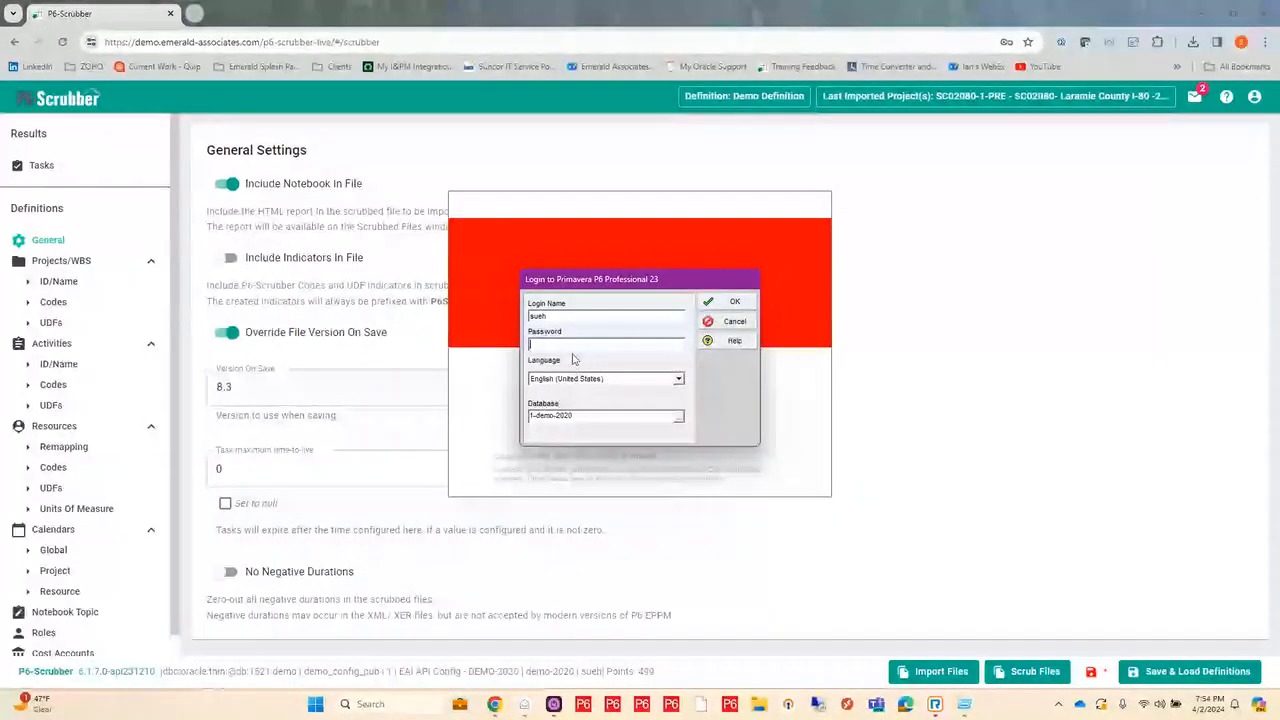
pyautogui.write('*****')
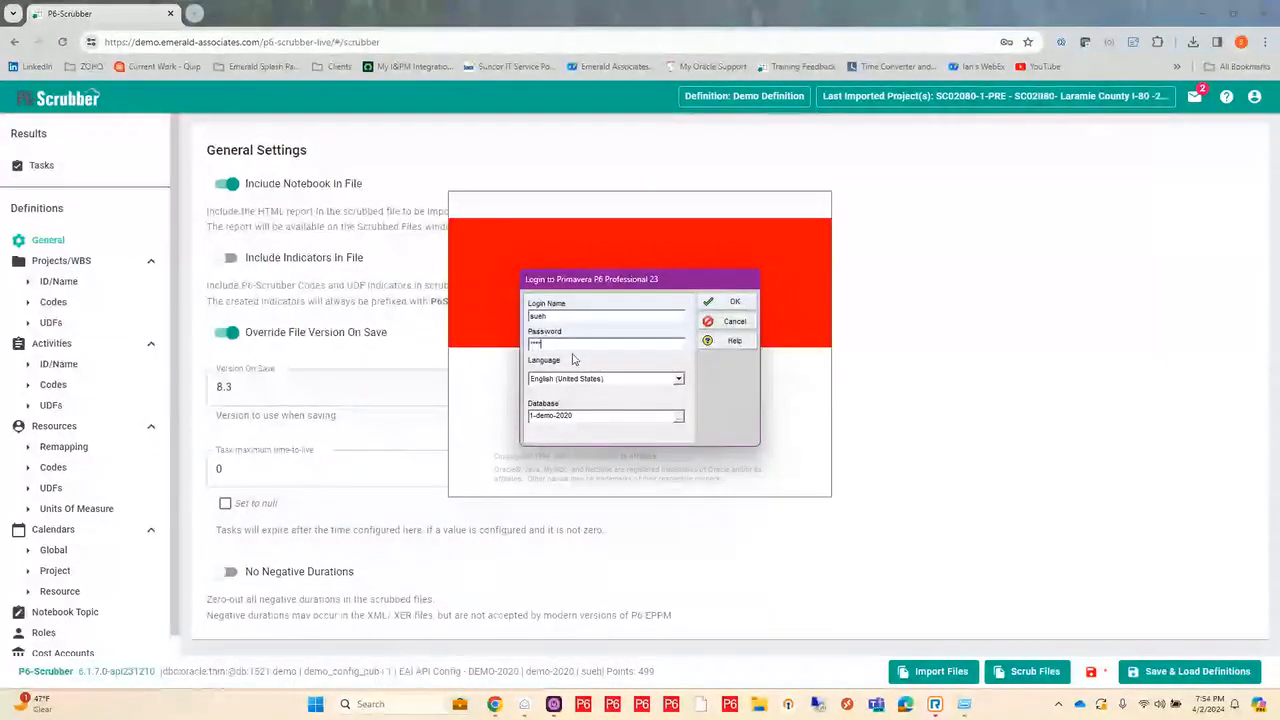
pyautogui.write('****')
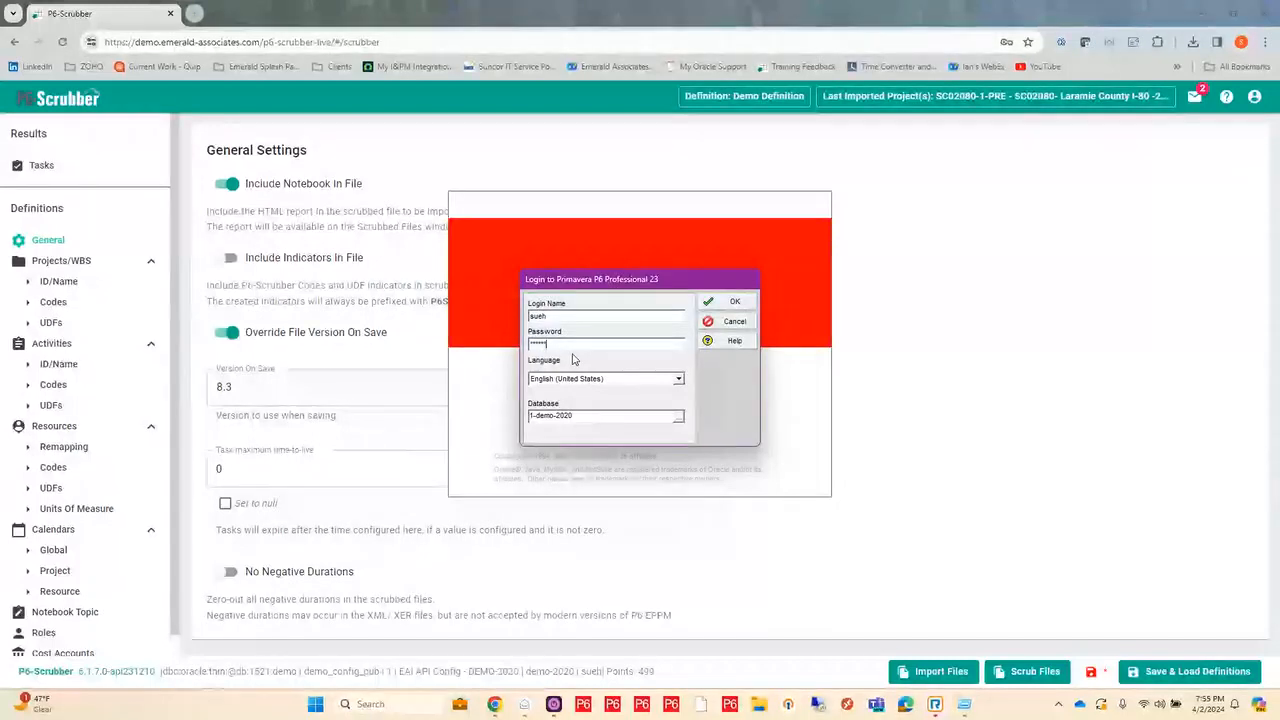
pyautogui.press('Return')
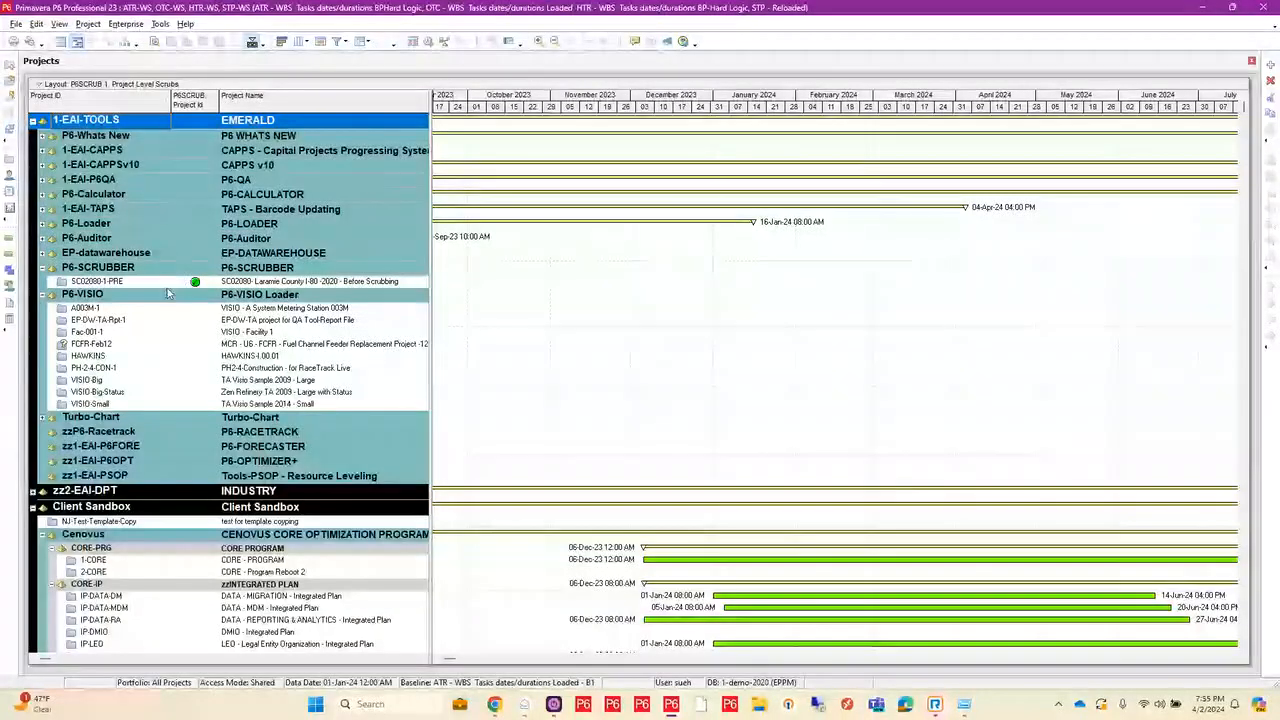
# Step: Open project SC02080-1-PRE and load the P6SCRUB 1. Indicators Layout for its activities, without saving changes to the current layout
pyautogui.click(138, 283)
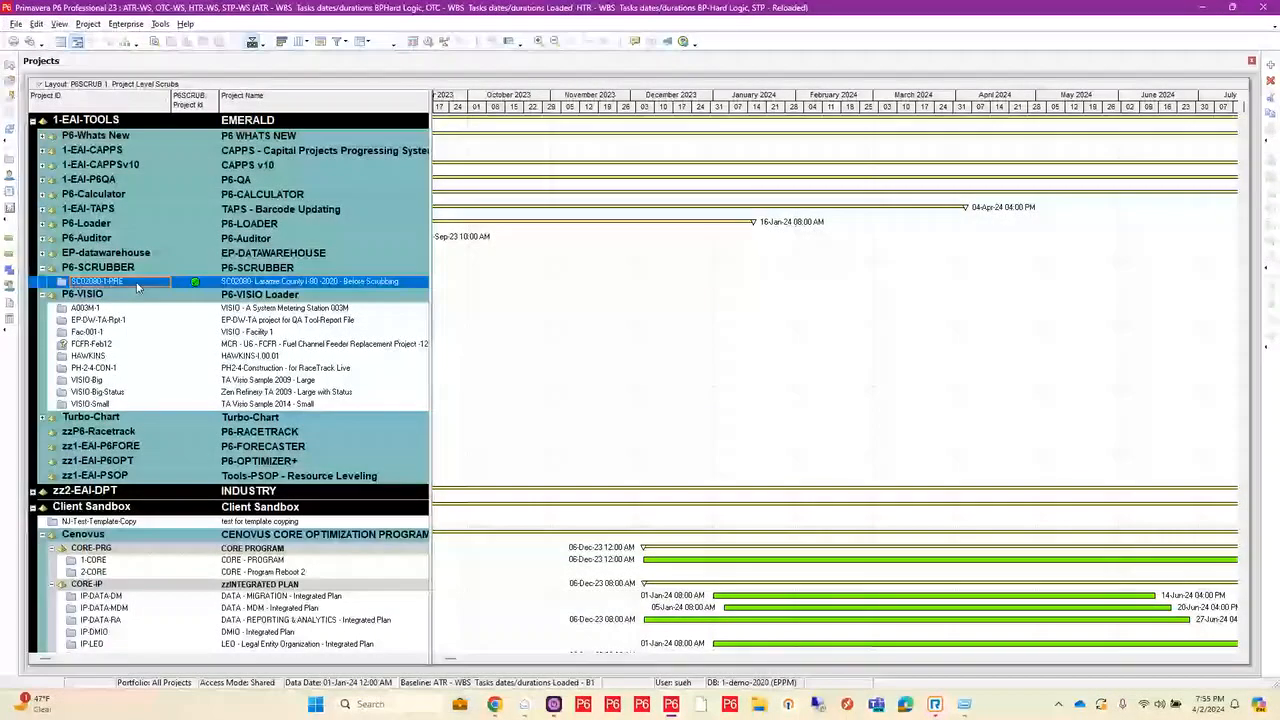
pyautogui.doubleClick(138, 287)
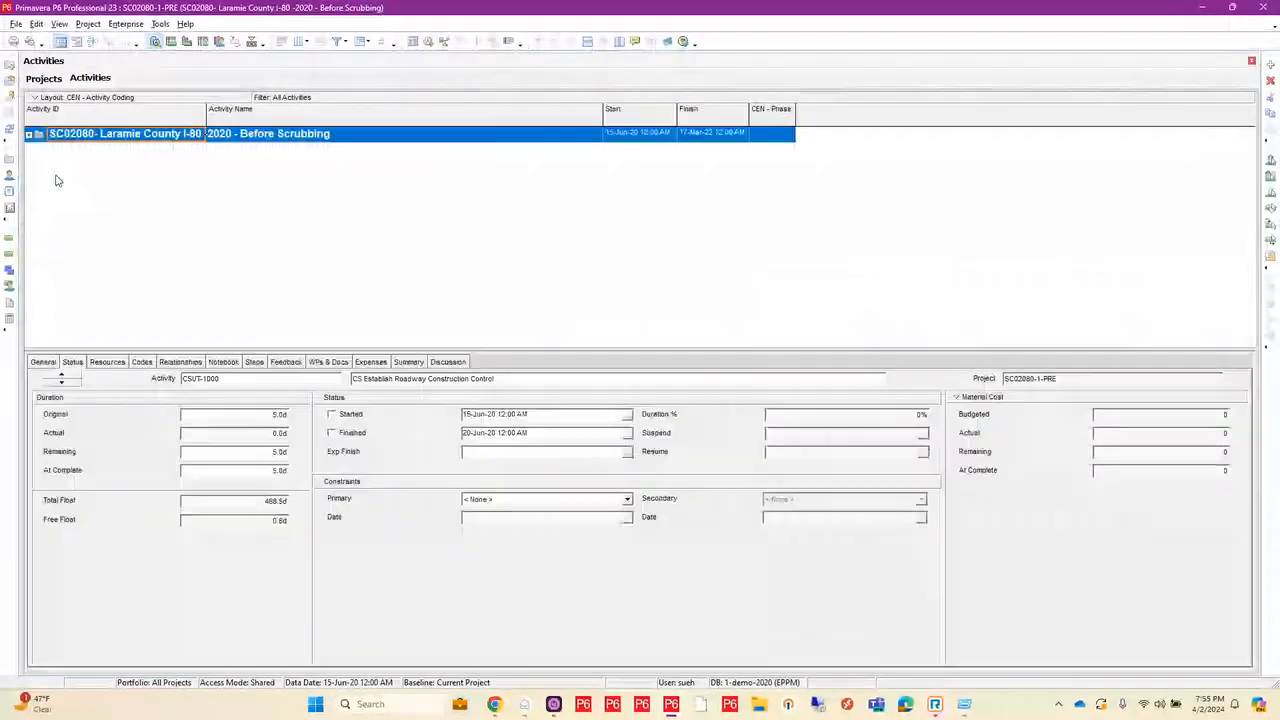
pyautogui.click(62, 98)
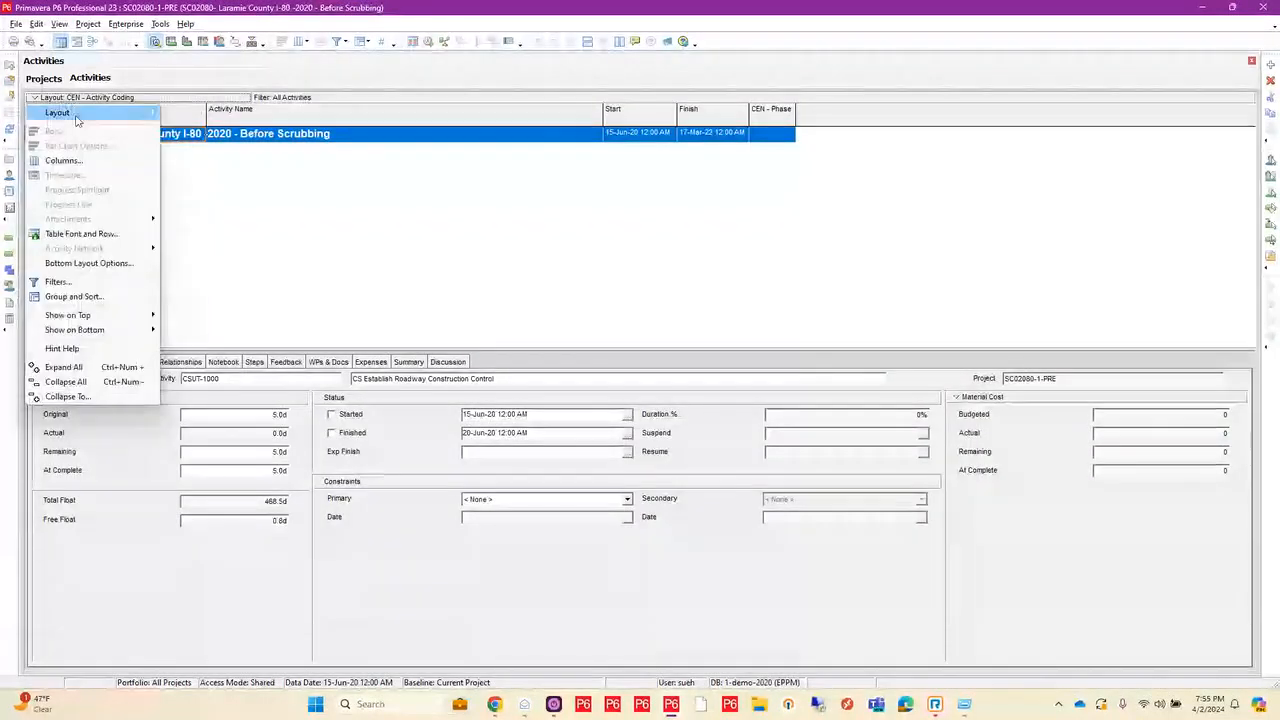
pyautogui.moveTo(86, 116)
pyautogui.click(208, 116)
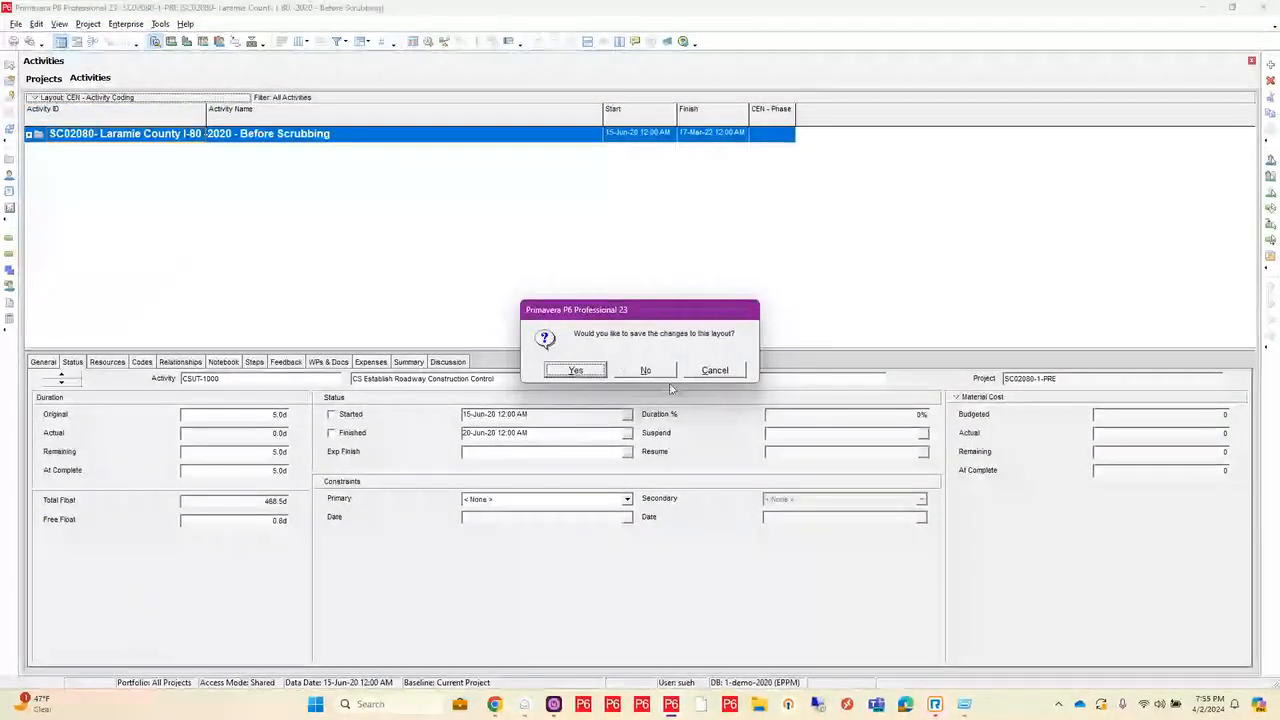
pyautogui.click(650, 369)
pyautogui.scroll(-10, 655, 371)
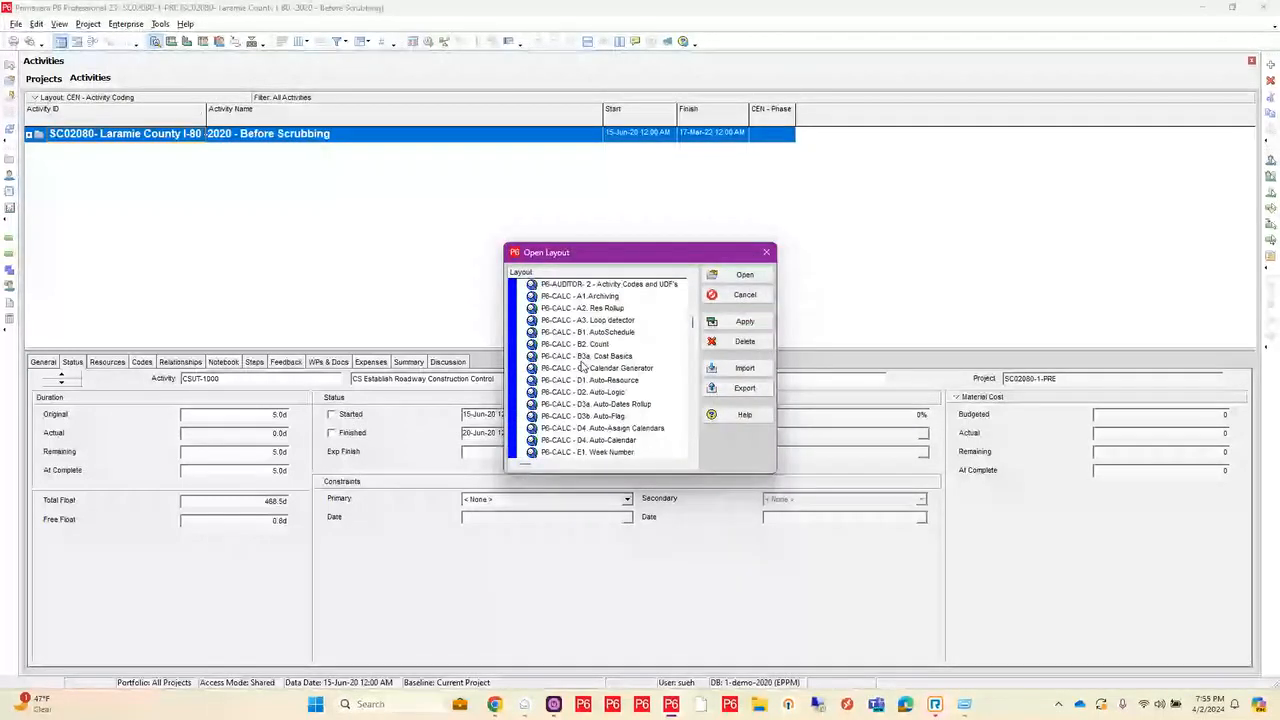
pyautogui.scroll(-5, 582, 366)
pyautogui.scroll(-6, 582, 366)
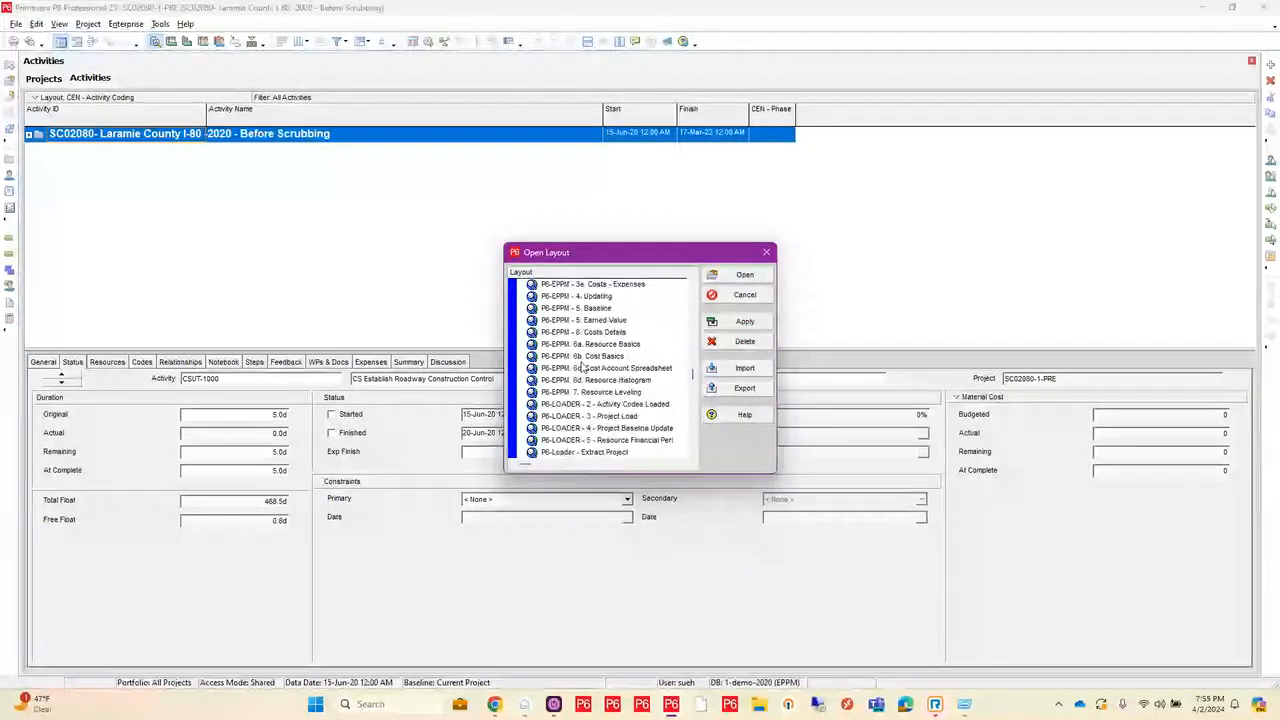
pyautogui.scroll(-5, 583, 368)
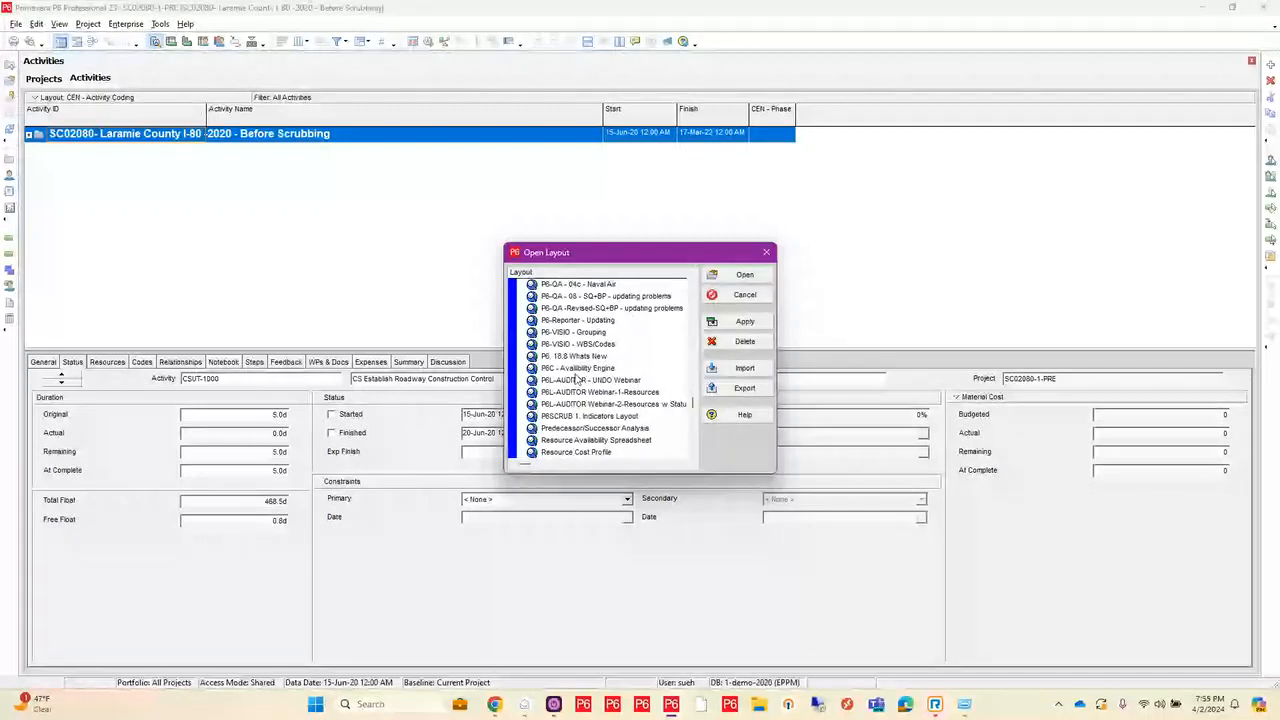
pyautogui.click(579, 417)
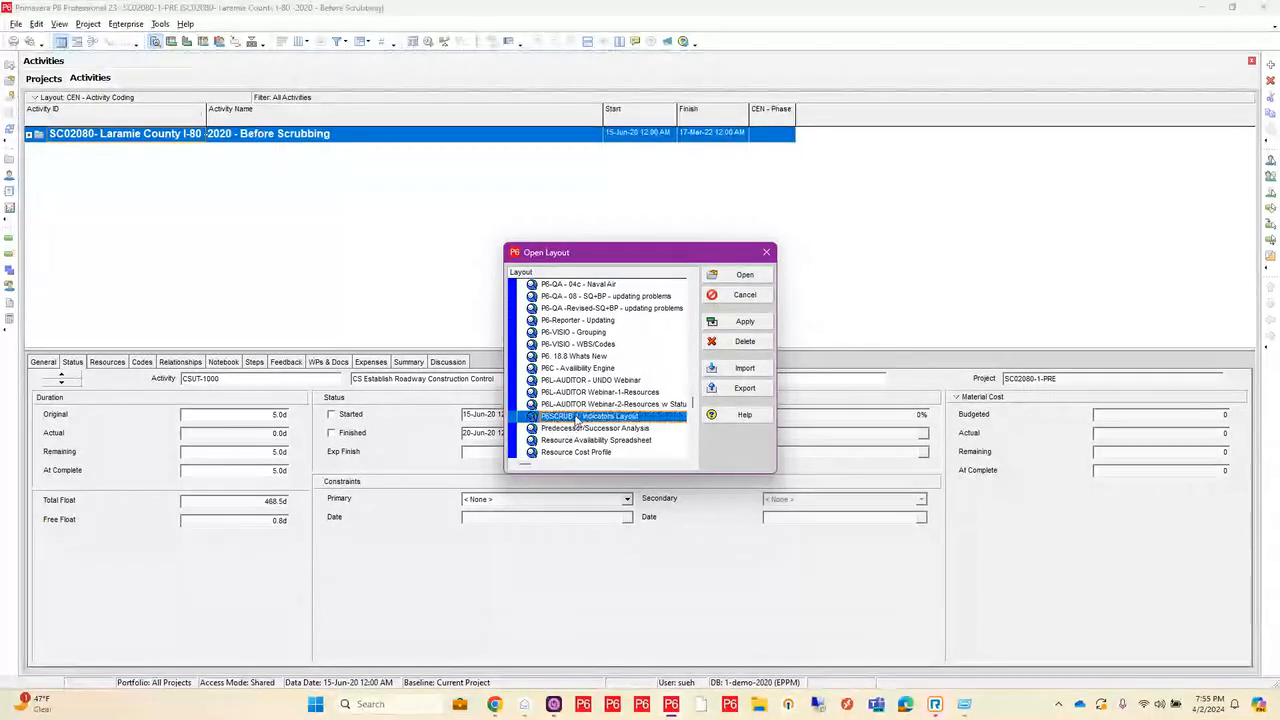
pyautogui.click(735, 275)
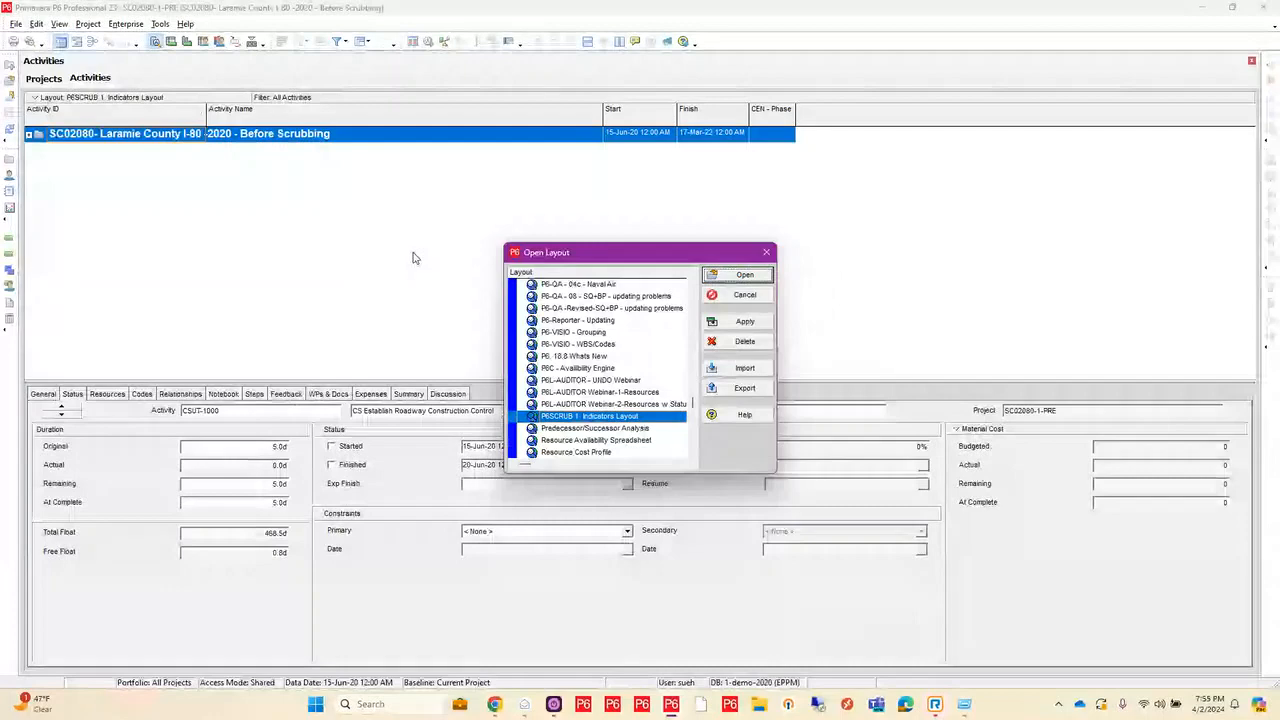
# Step: Examine the P6SCRUB vendor, discipline, work type and work order indicators and the Change Order values across the activities
pyautogui.scroll(2, 962, 224)
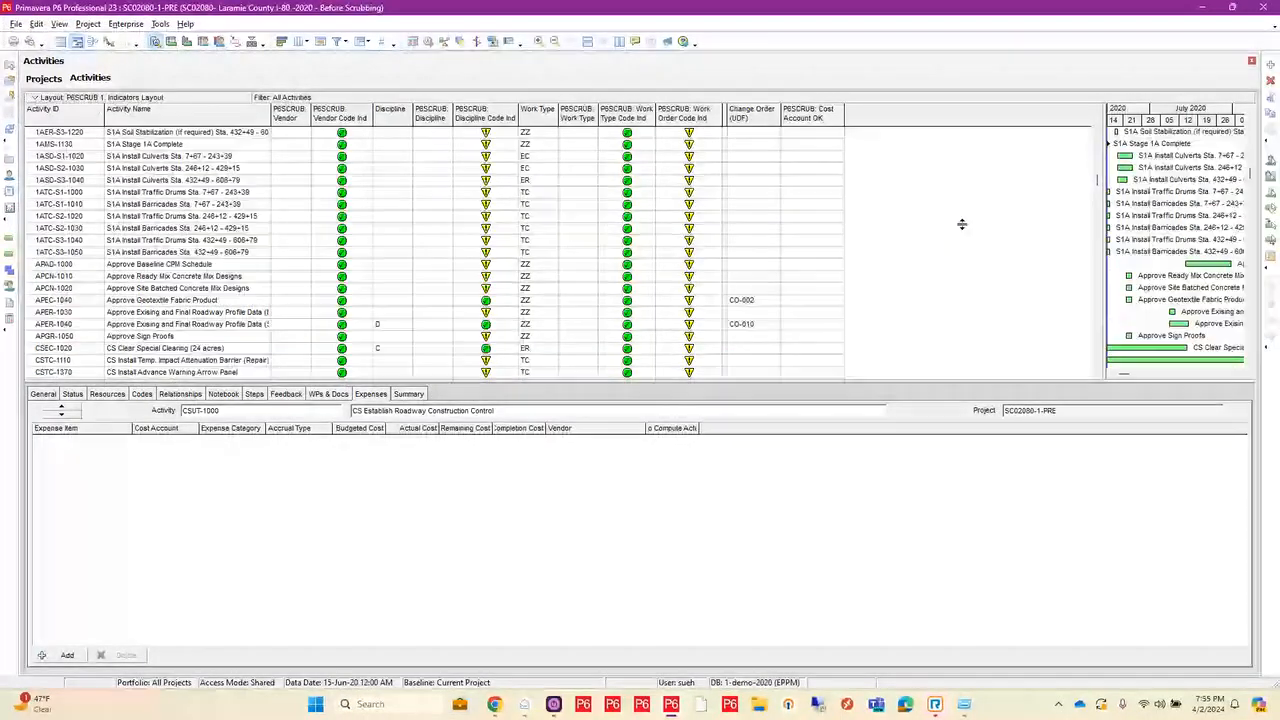
pyautogui.scroll(3, 962, 224)
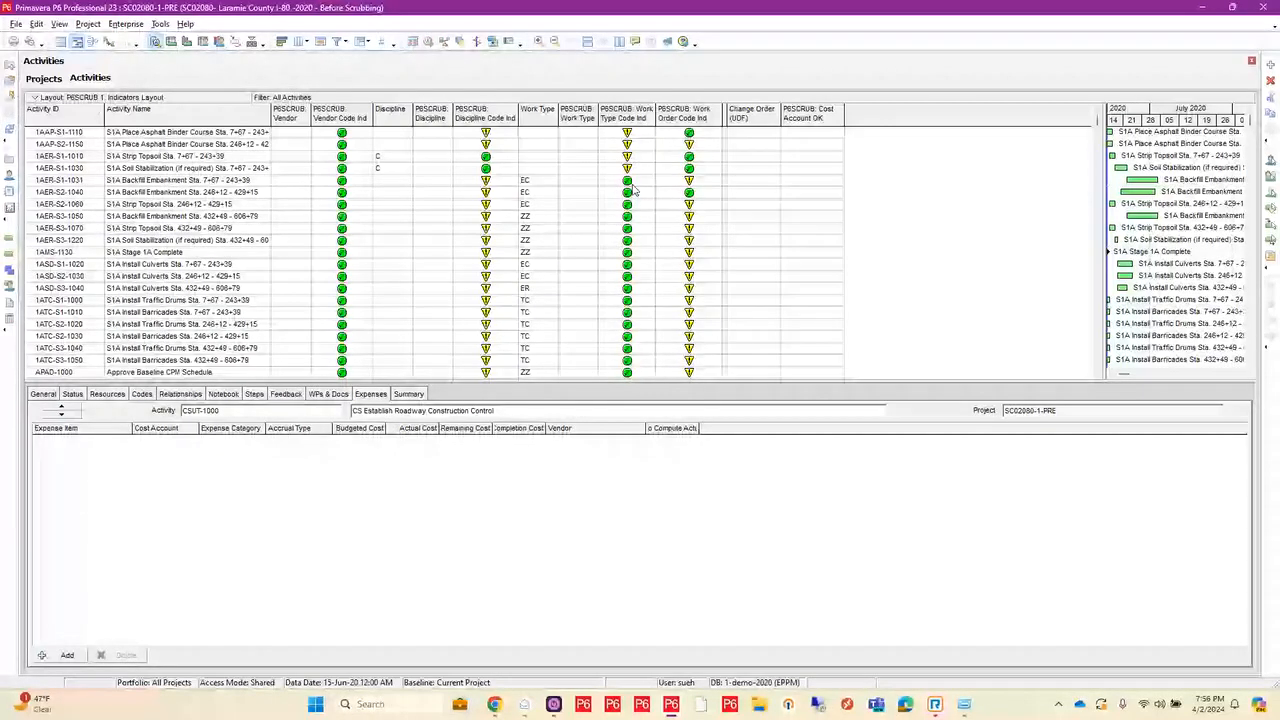
pyautogui.scroll(-1, 633, 190)
pyautogui.scroll(-6, 633, 190)
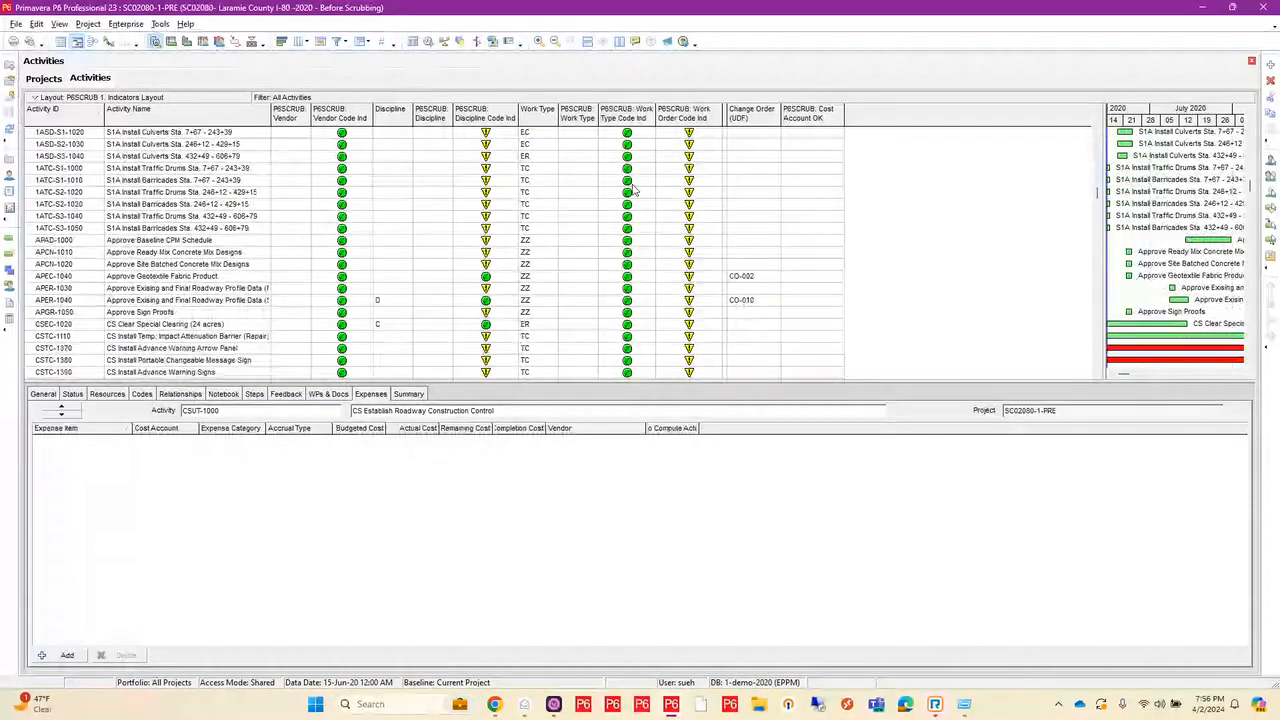
pyautogui.scroll(-4, 633, 190)
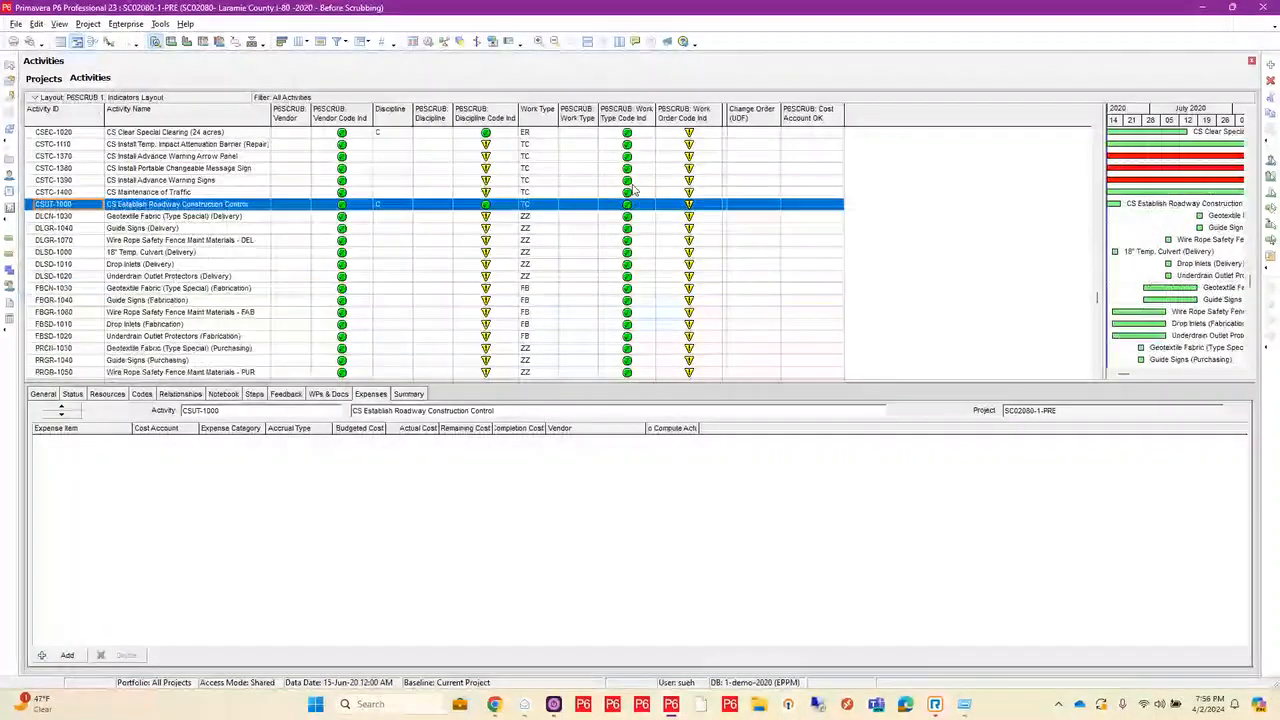
pyautogui.scroll(2, 633, 190)
pyautogui.scroll(7, 640, 182)
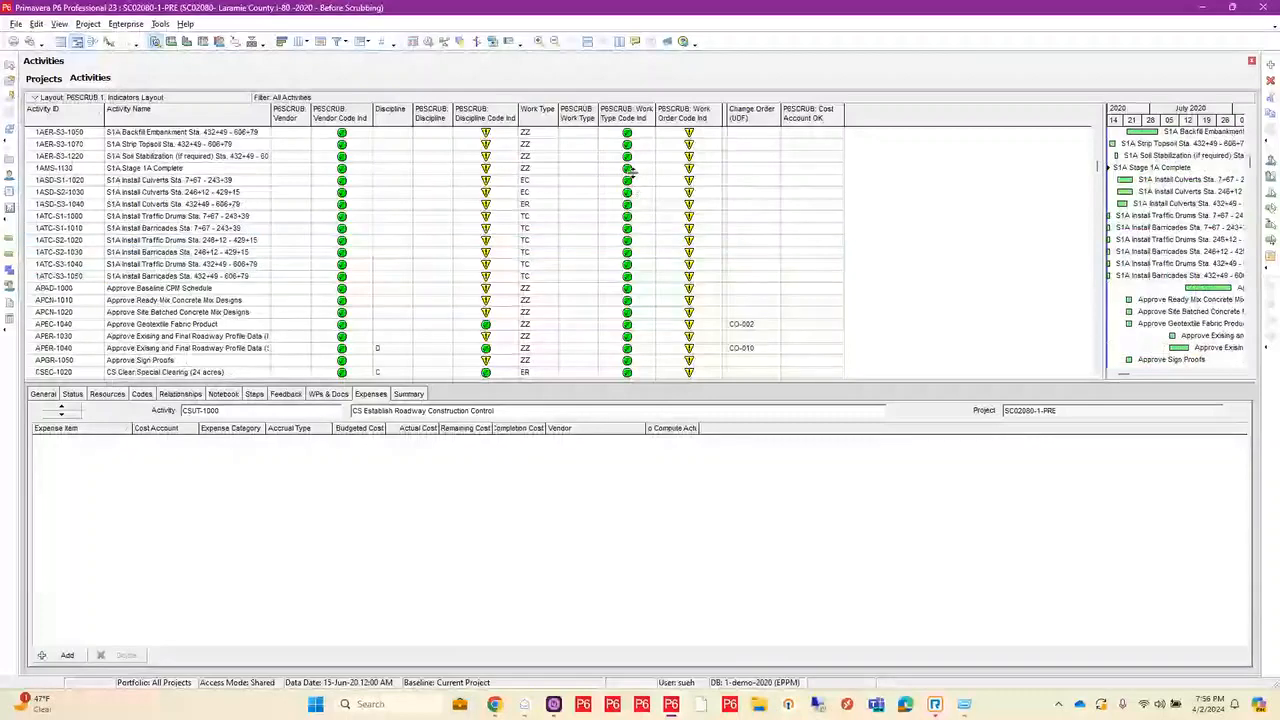
pyautogui.scroll(-4, 648, 174)
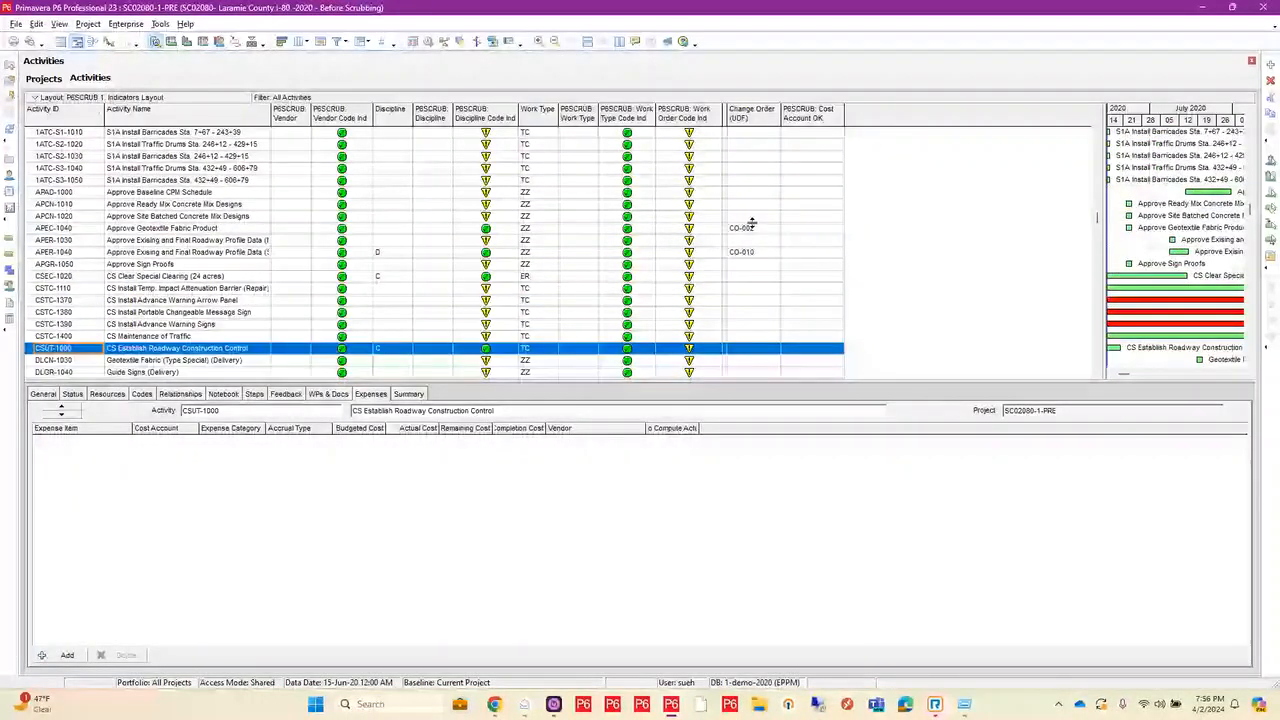
pyautogui.scroll(5, 754, 235)
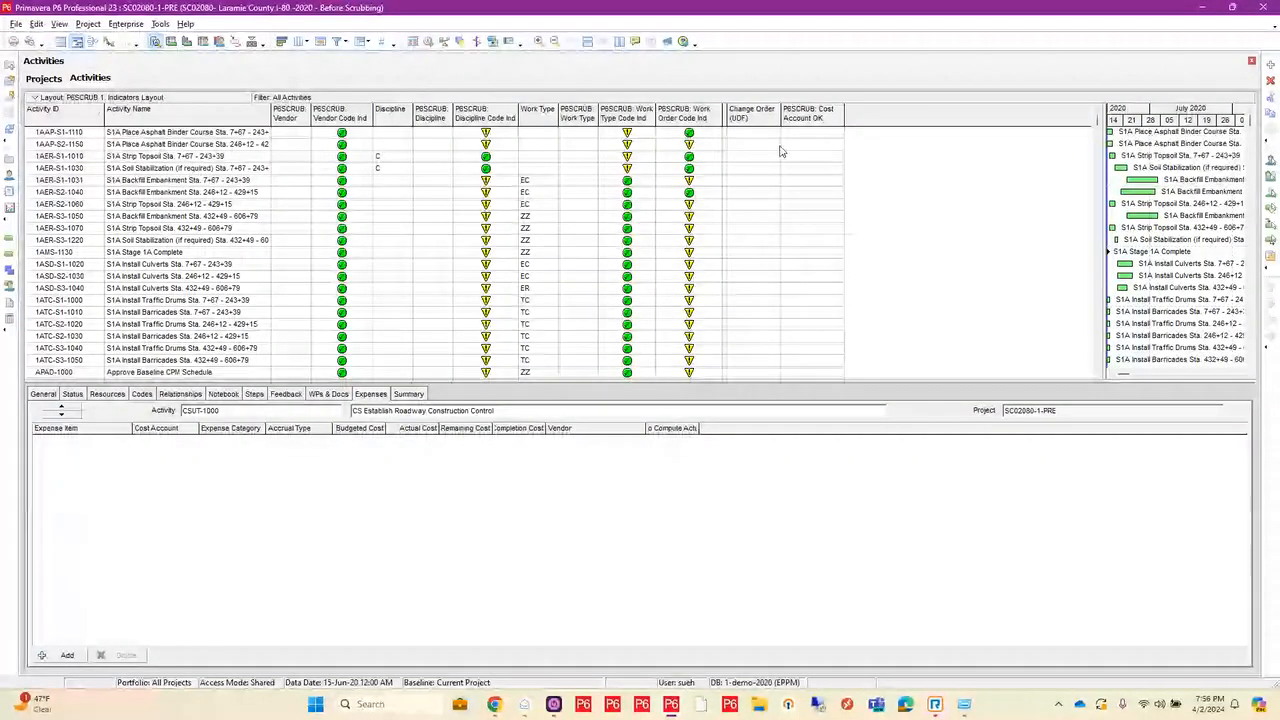
pyautogui.scroll(-2, 818, 213)
pyautogui.scroll(-10, 818, 213)
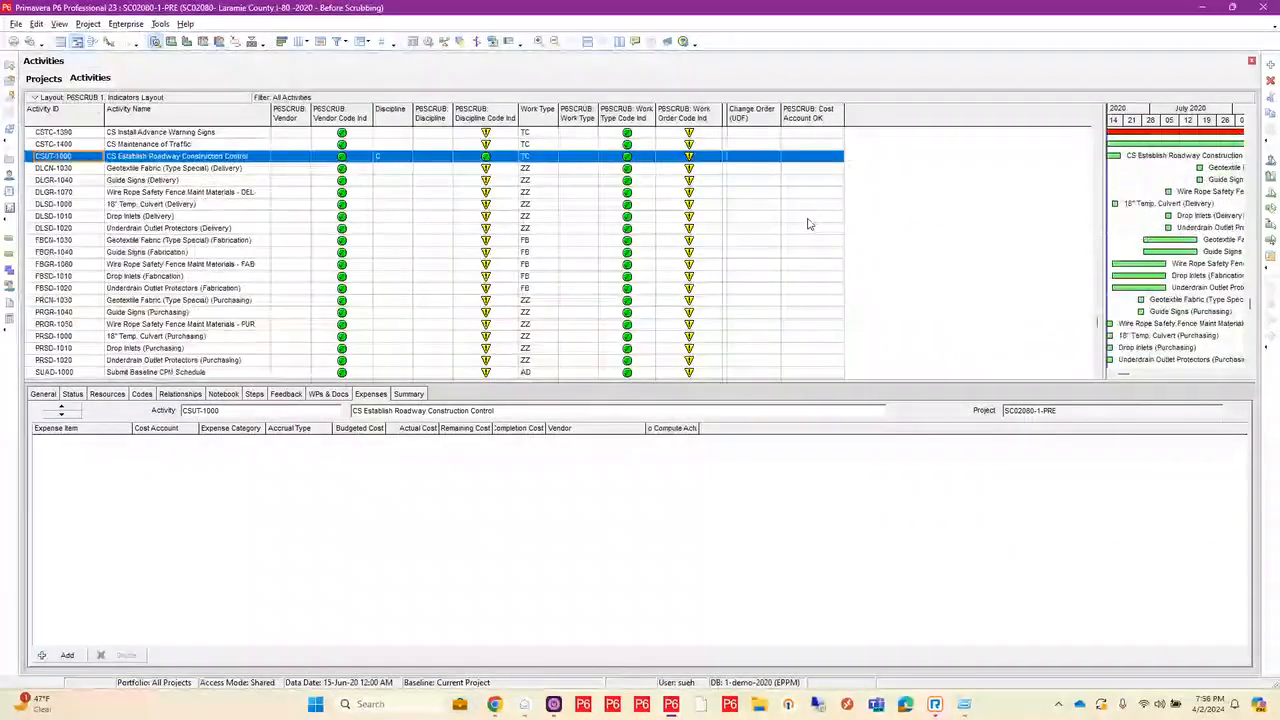
pyautogui.scroll(7, 810, 224)
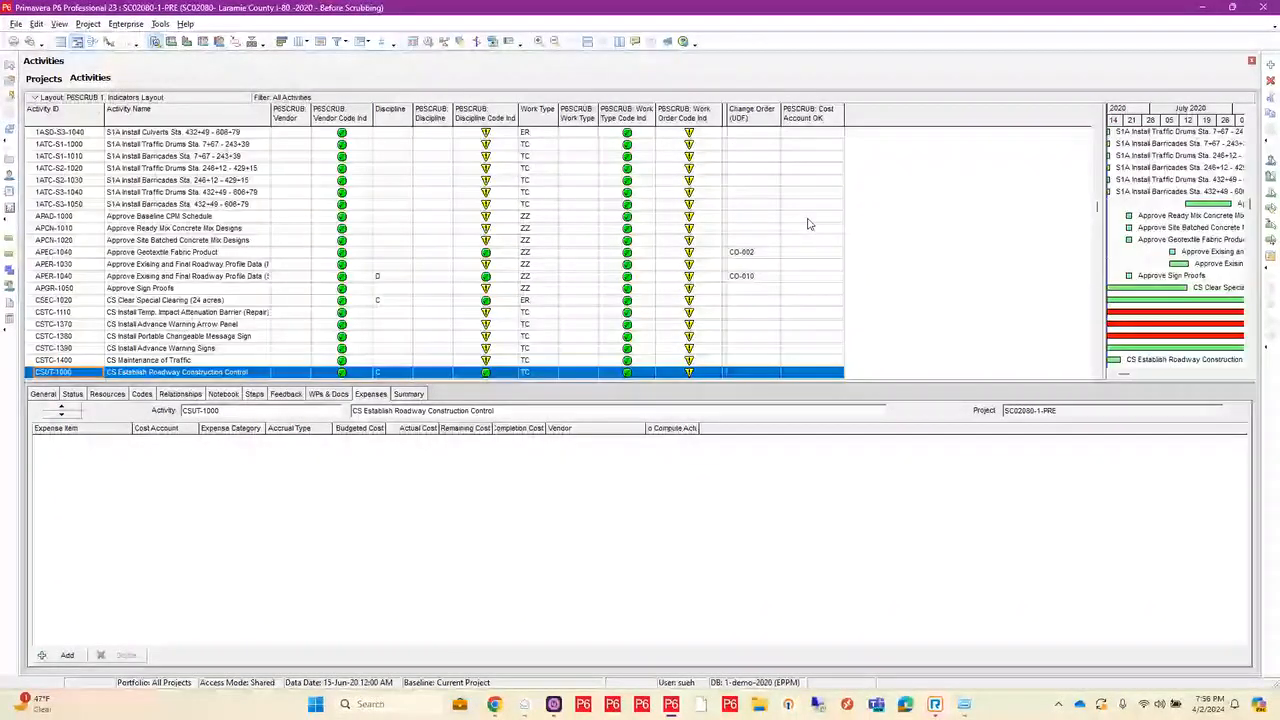
pyautogui.scroll(4, 810, 224)
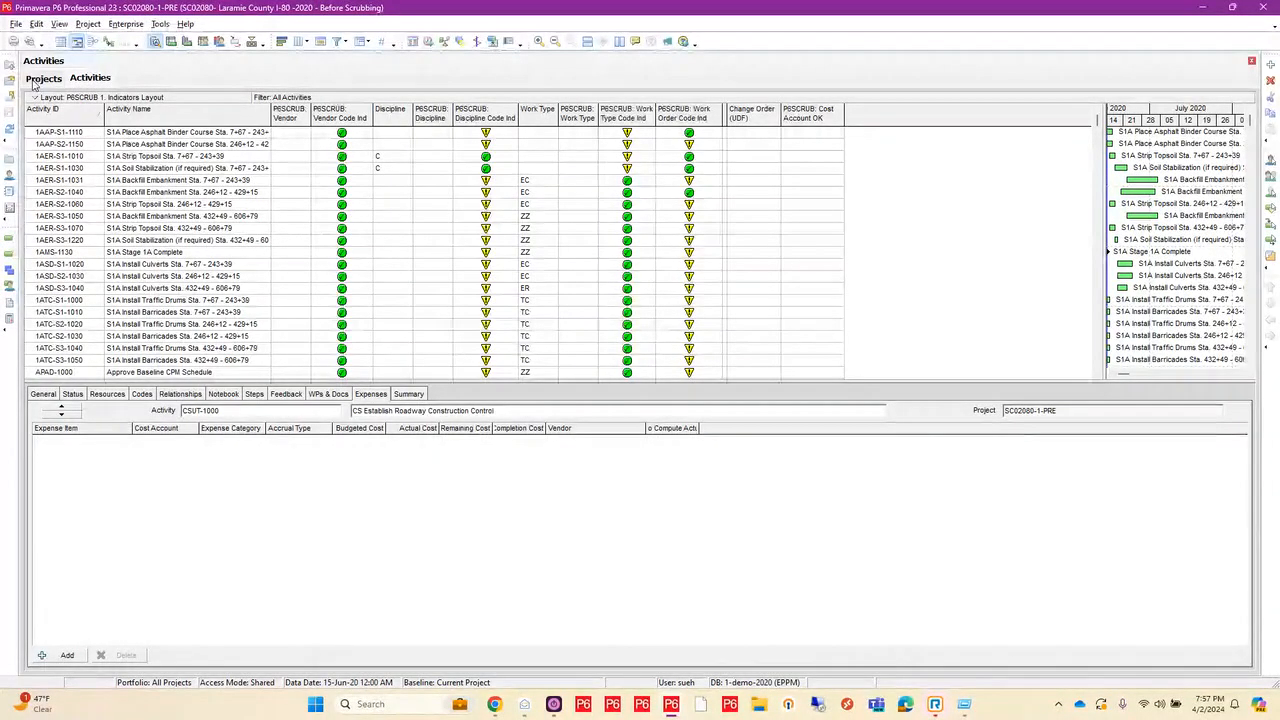
# Step: Return to the projects list, show the details of SC02080-1-PRE, and review its P6-Scrubber: Changes notebook
pyautogui.click(37, 80)
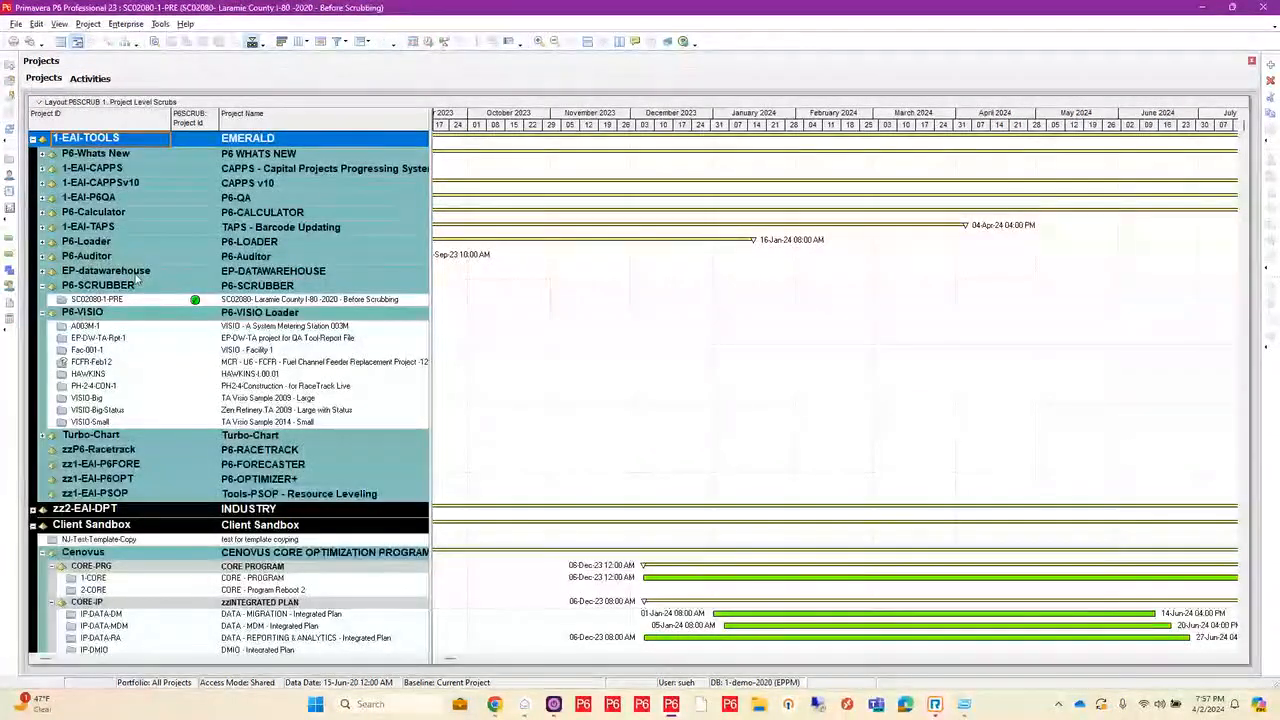
pyautogui.click(110, 299)
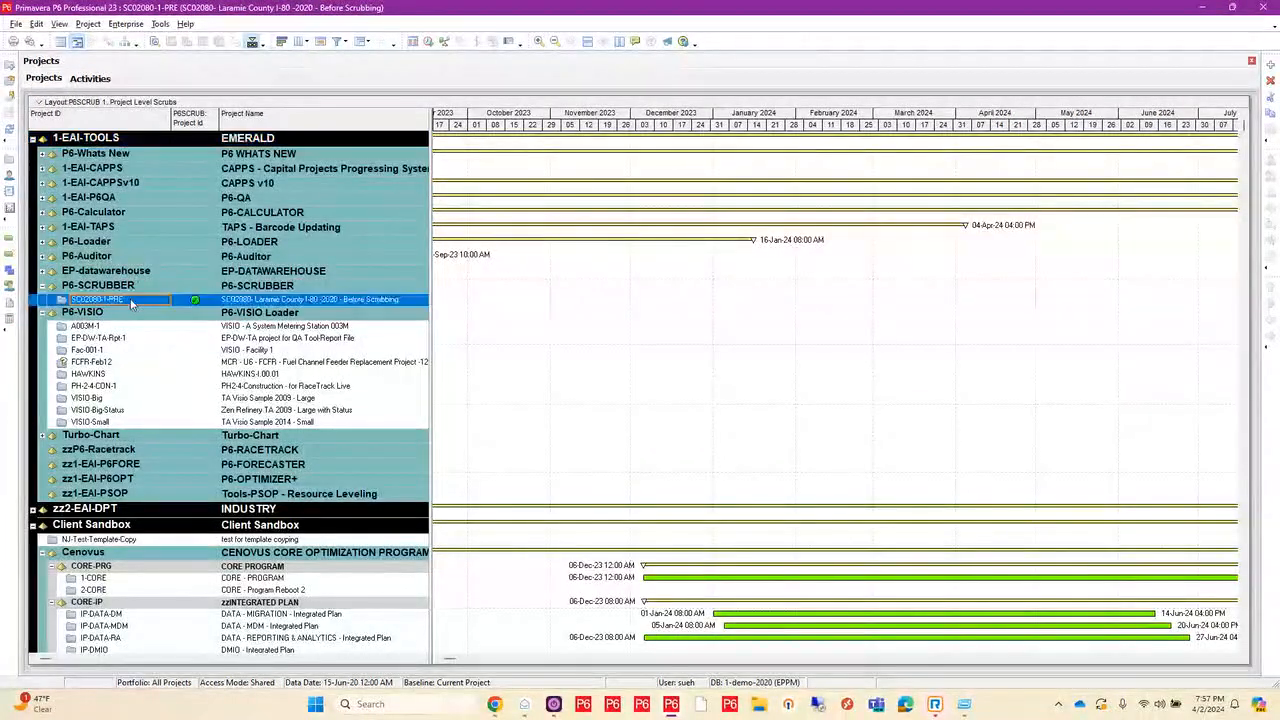
pyautogui.click(154, 42)
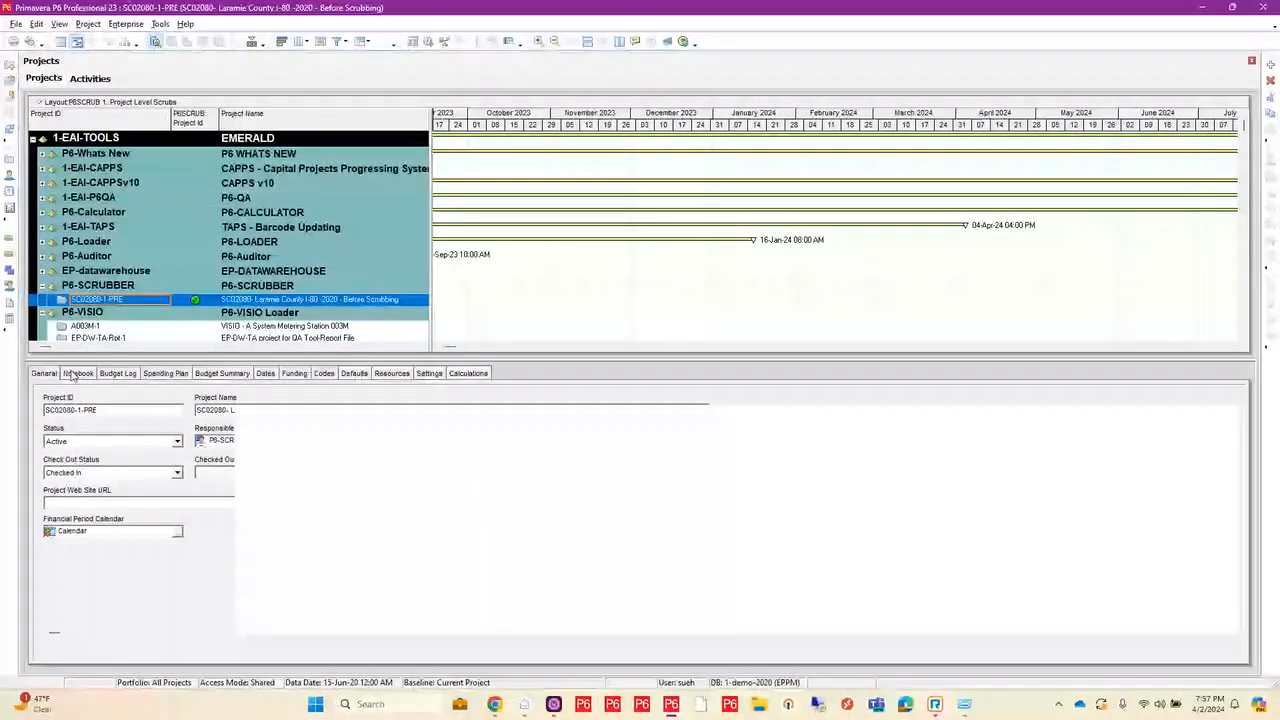
pyautogui.click(76, 373)
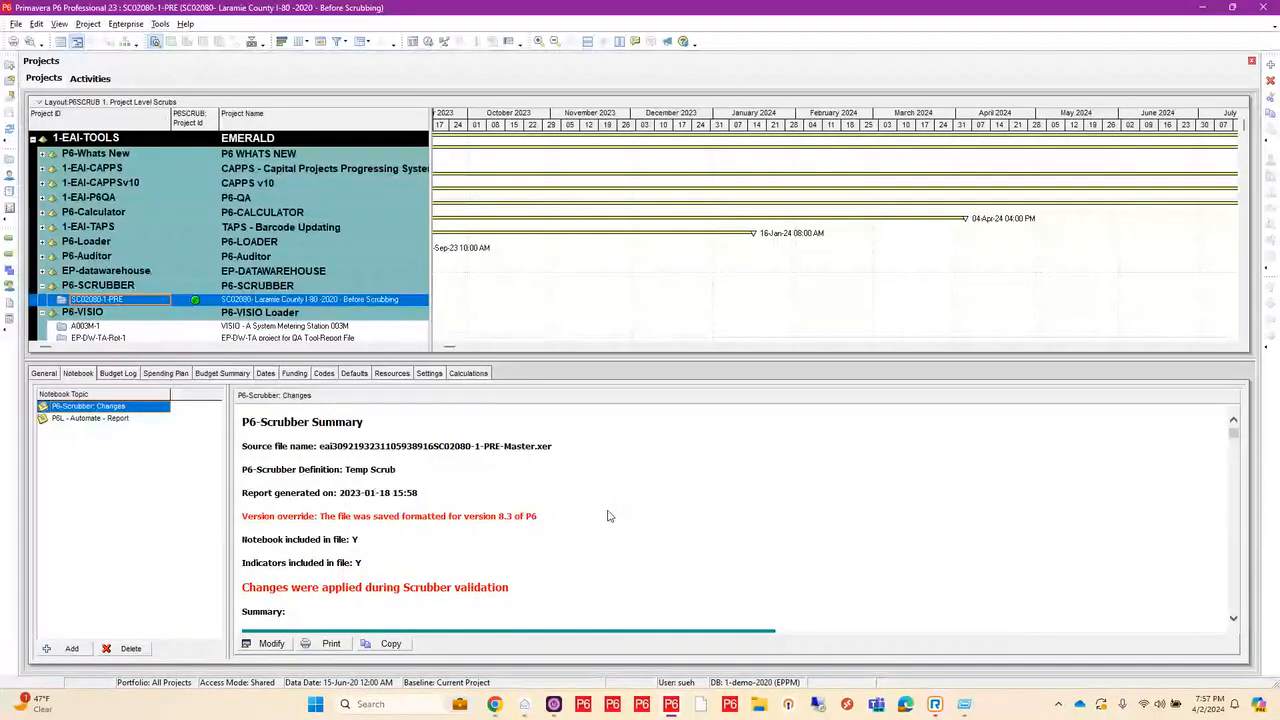
pyautogui.scroll(-3, 607, 516)
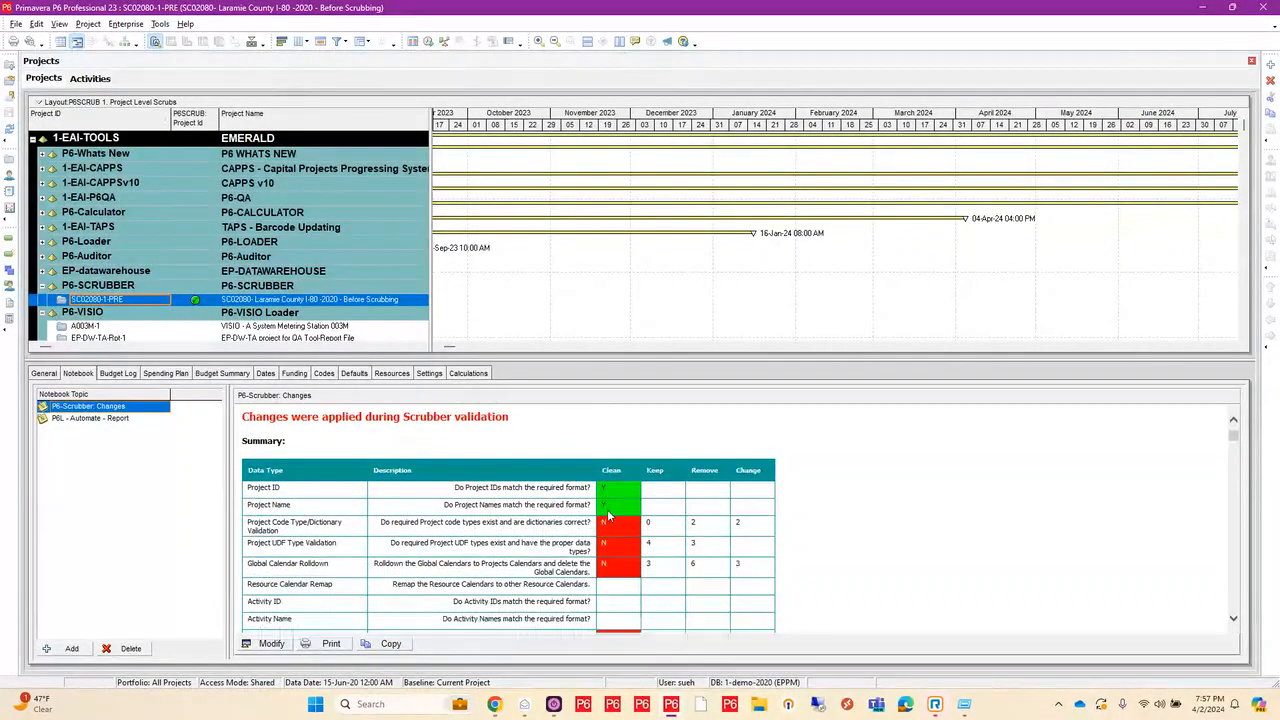